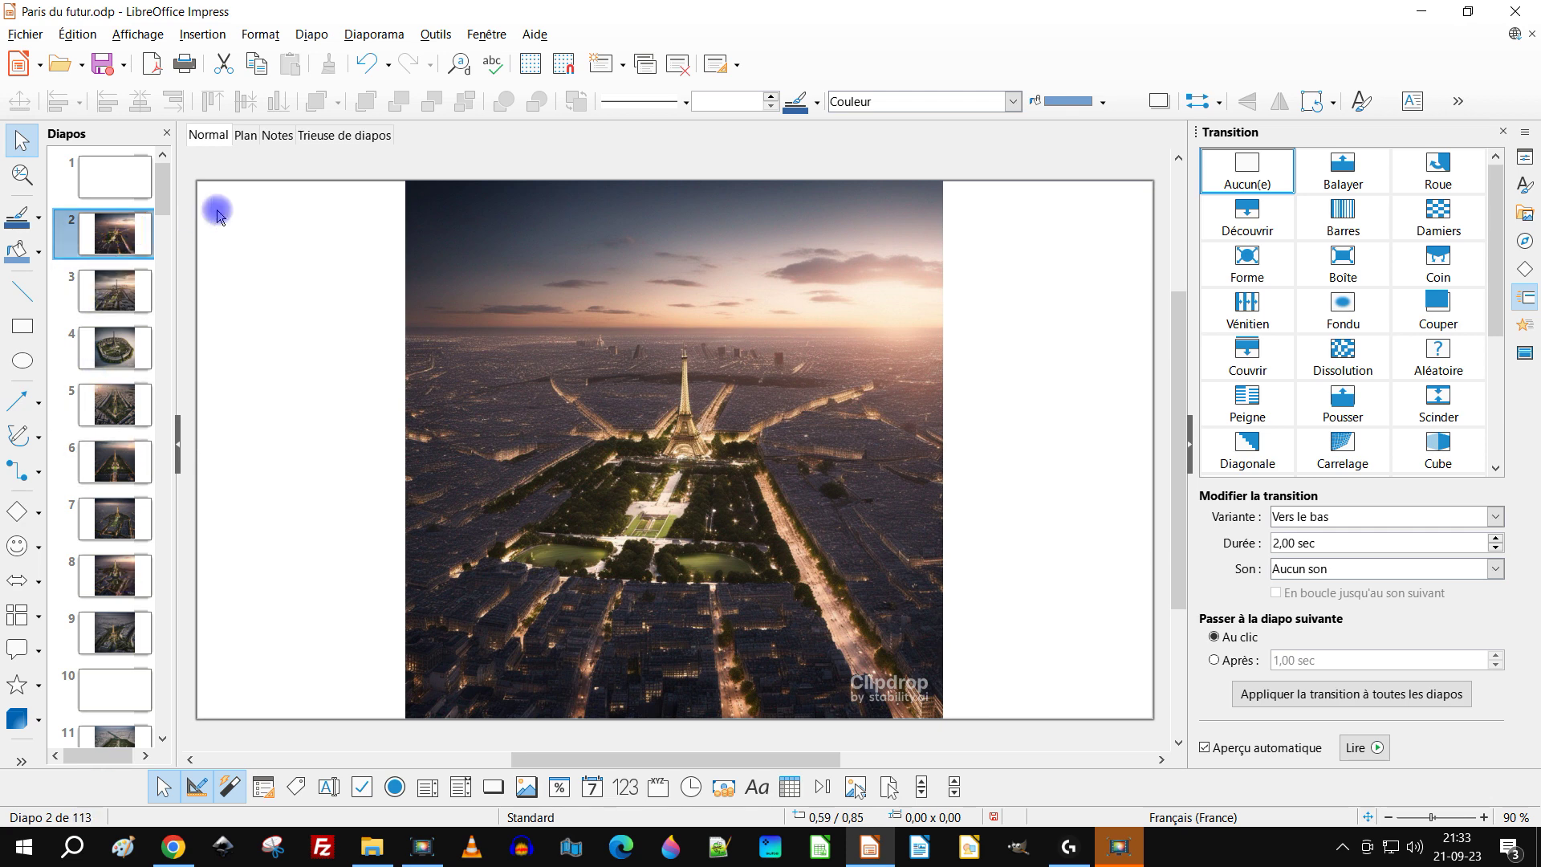
Browse the presentation's slides in order from slide 2 to slide 58, examining each generated Paris image
key("Down")
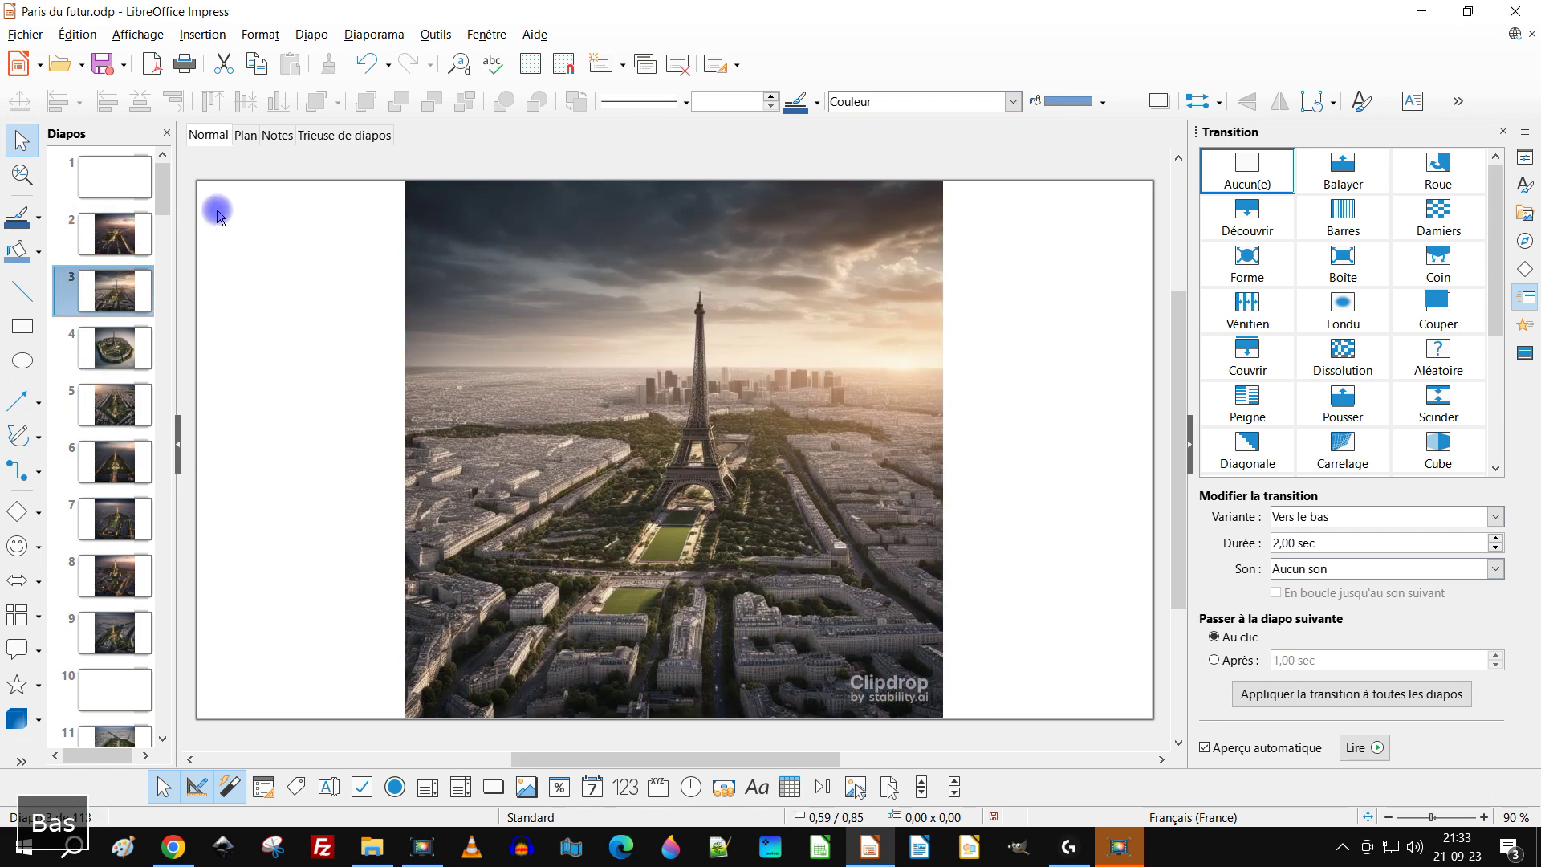
key("Down")
key("Down")
key("Down")
key("Down")
key("Down")
key("Down")
key("Down")
key("Down")
key("Down")
key("Down")
key("Down")
key("Down")
key("Down")
key("Down")
key("Down")
key("Down")
key("Down")
key("Down")
key("Down")
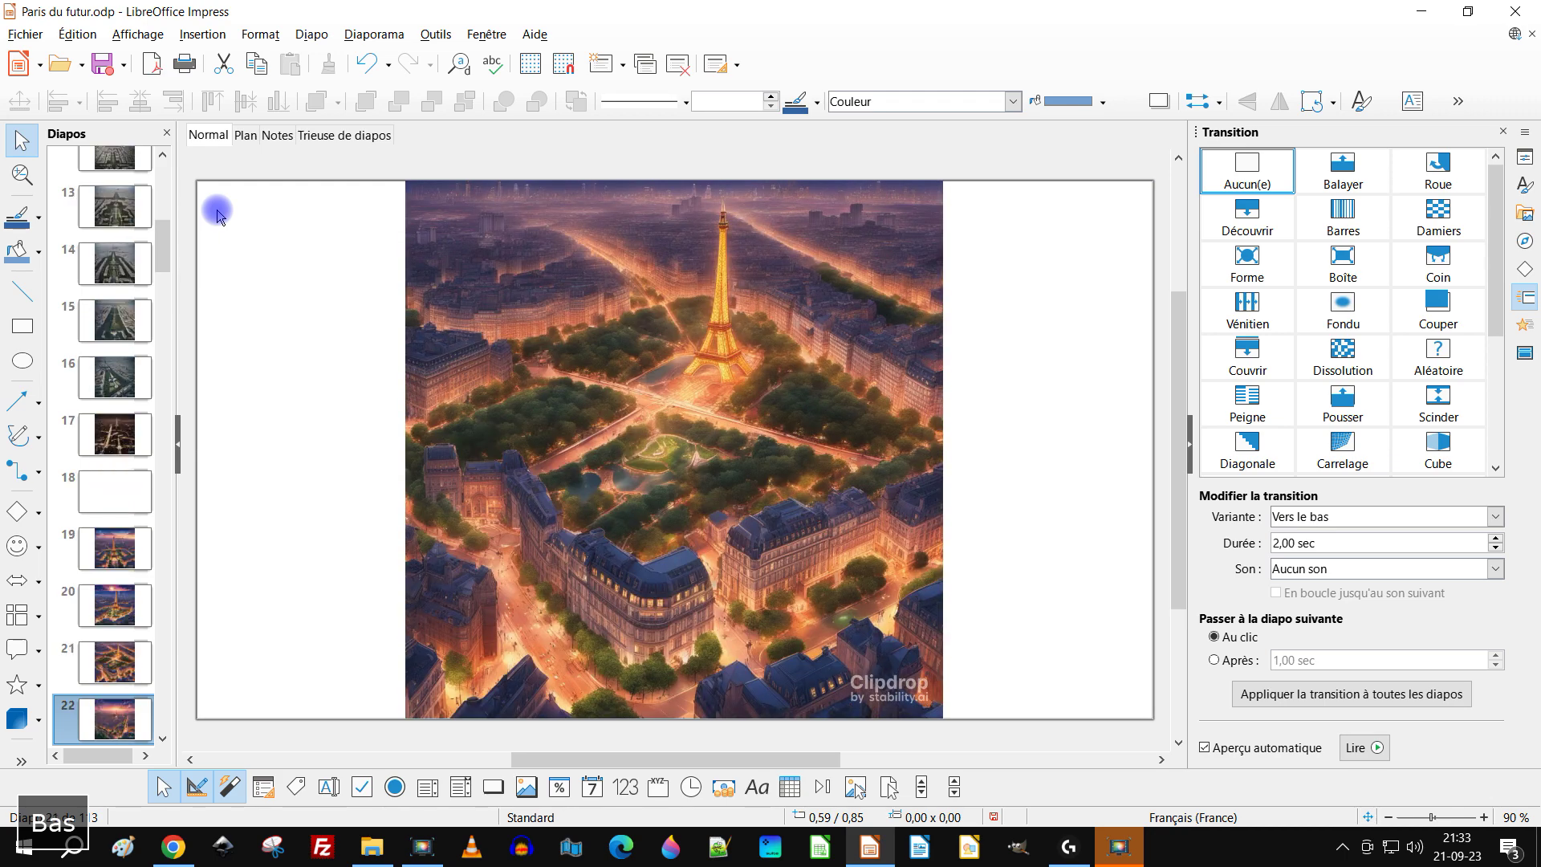
key("Down")
key("Down")
key("Down")
key("Down")
key("Down")
key("Down")
key("Down")
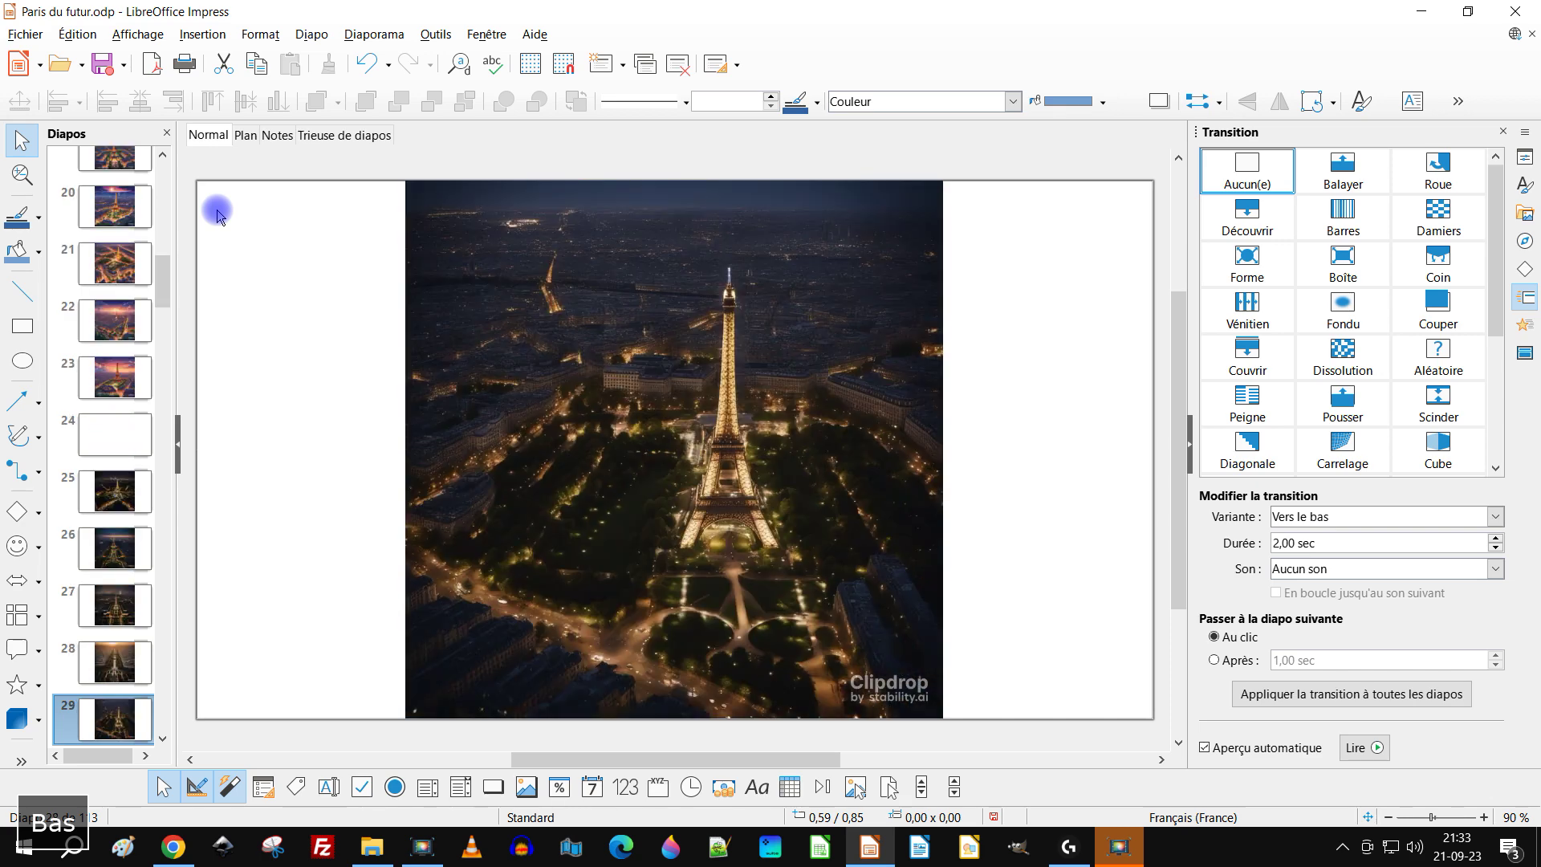
key("Down")
key("Down")
key("Down")
key("Down")
key("Down")
key("Down")
key("Down")
key("Down")
key("Down")
key("Down")
key("Down")
key("Down")
key("Down")
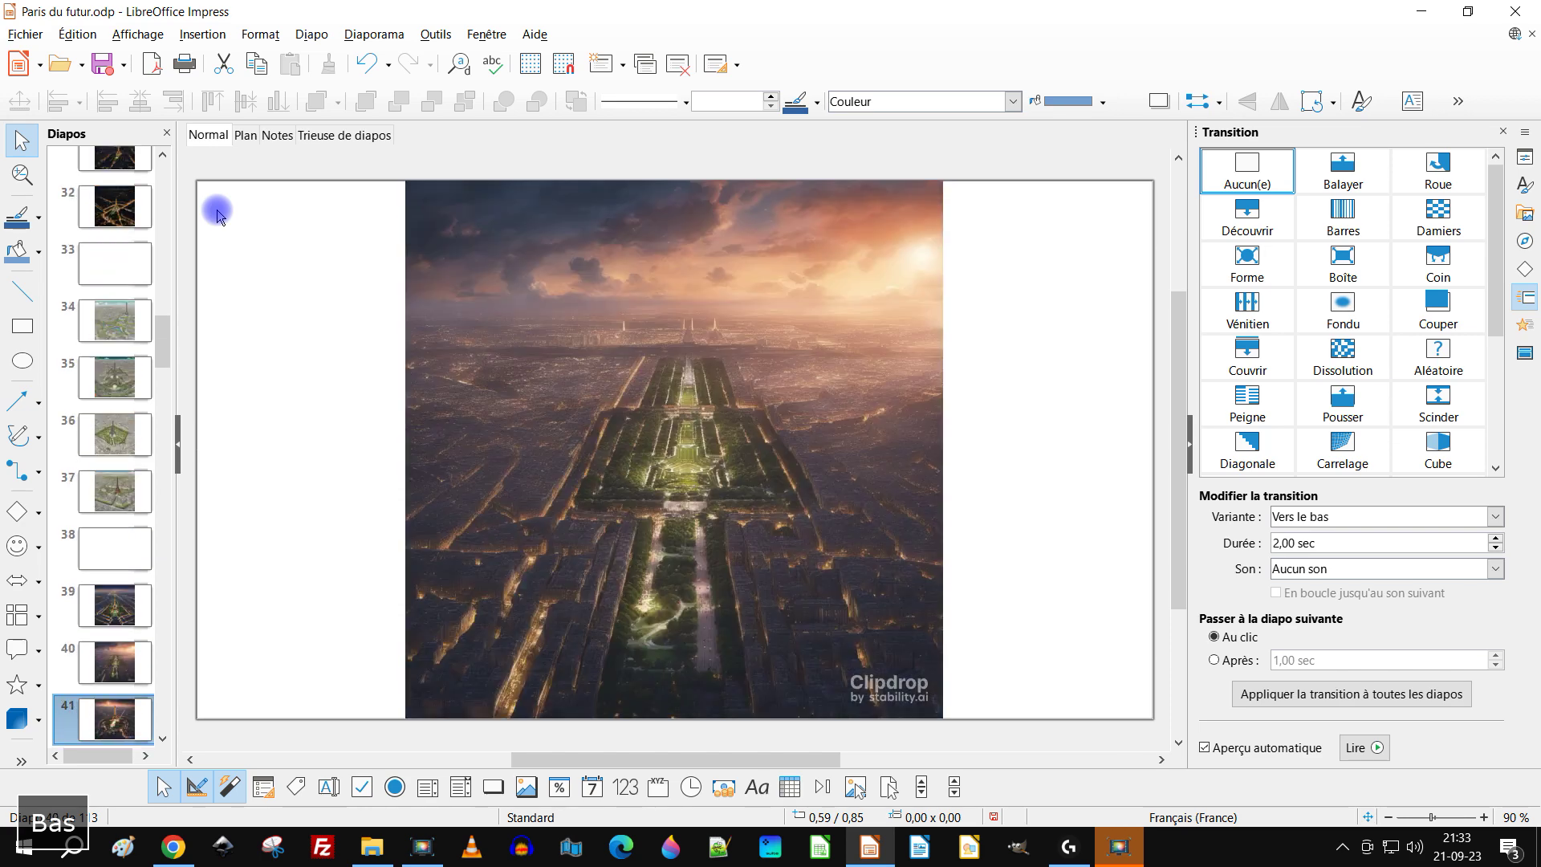
key("Down")
key("Down")
key("Down")
key("Down")
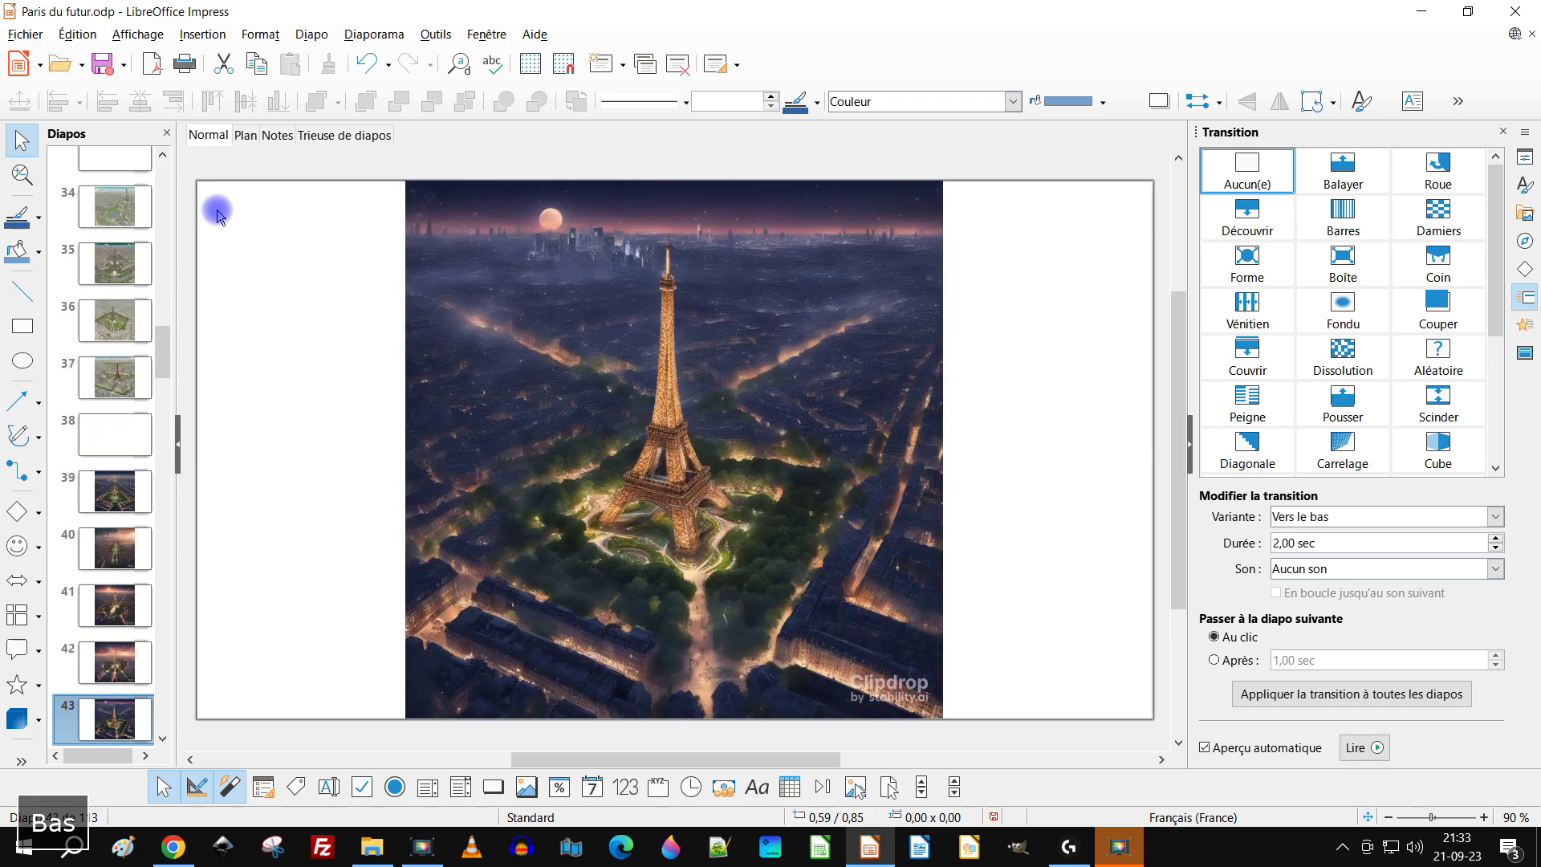
key("Down")
key("Down")
key("Down")
key("Down")
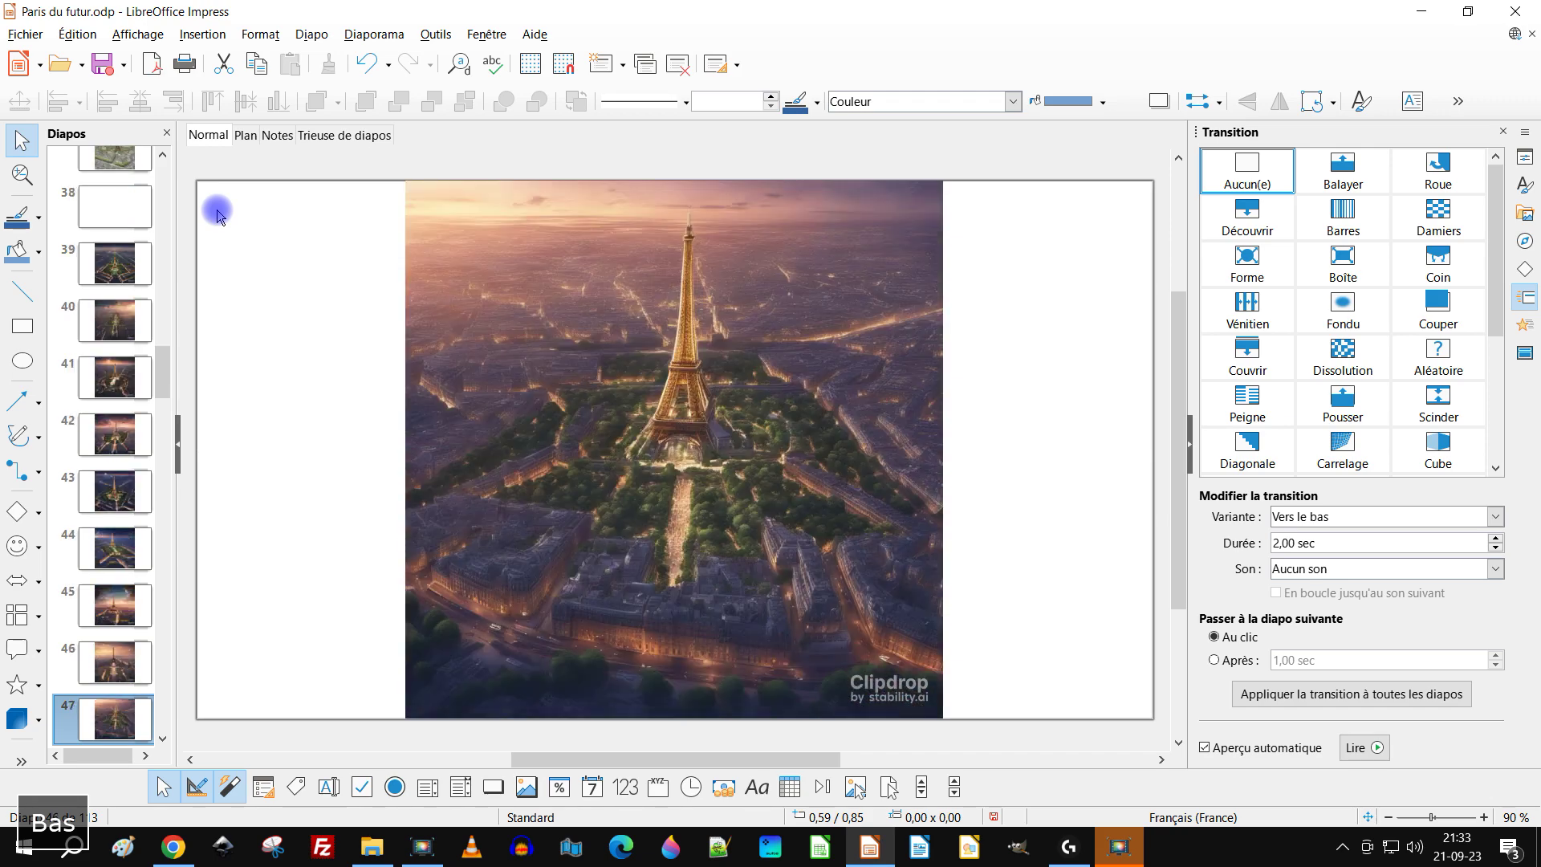
key("Down")
key("Down")
key("Down")
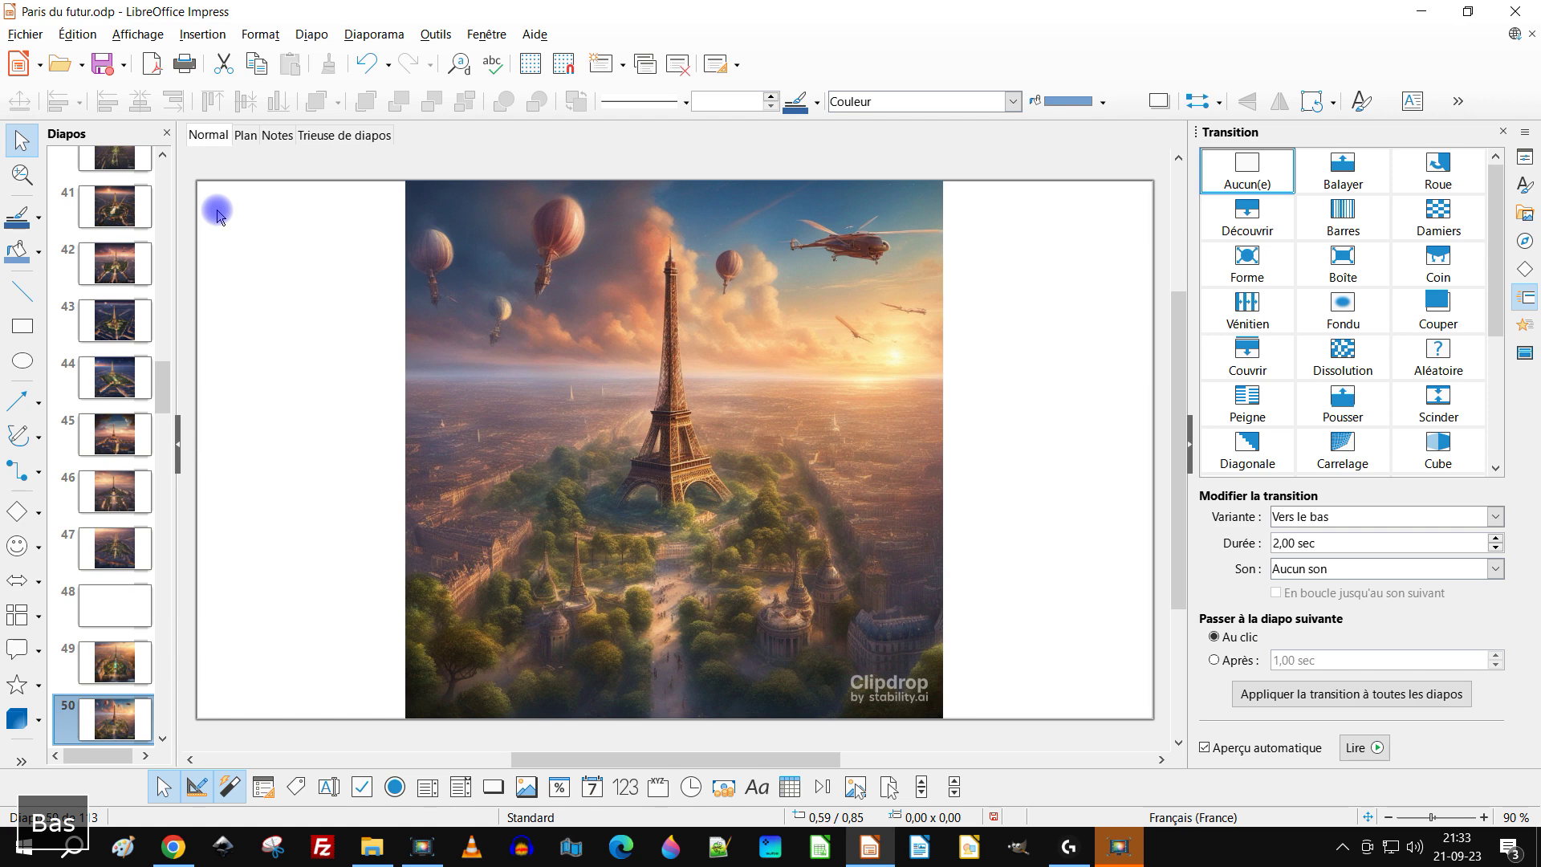
key("Down")
key("Down")
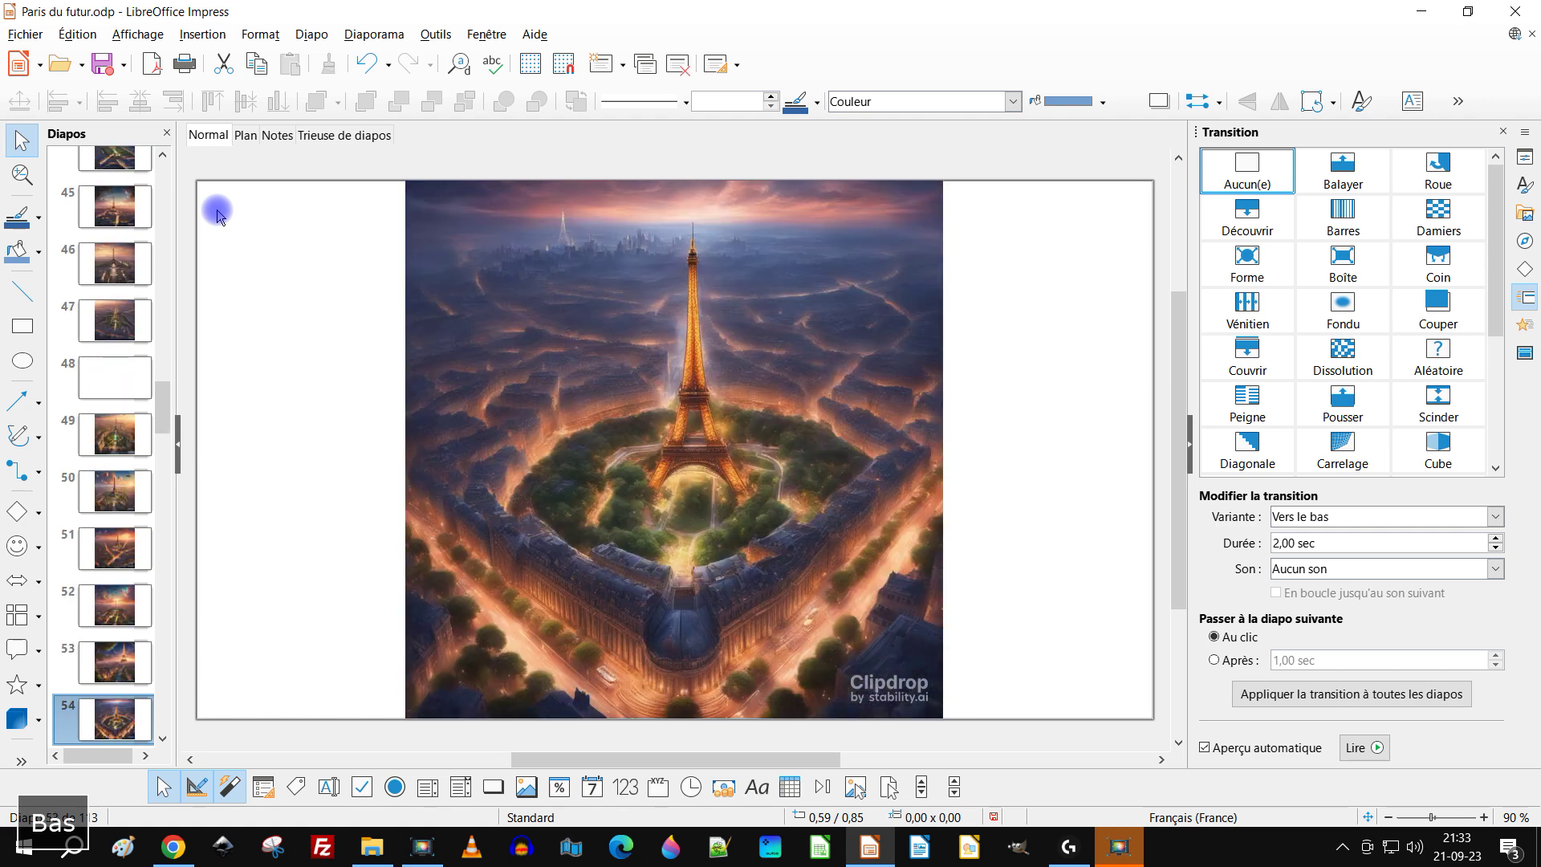
key("Down")
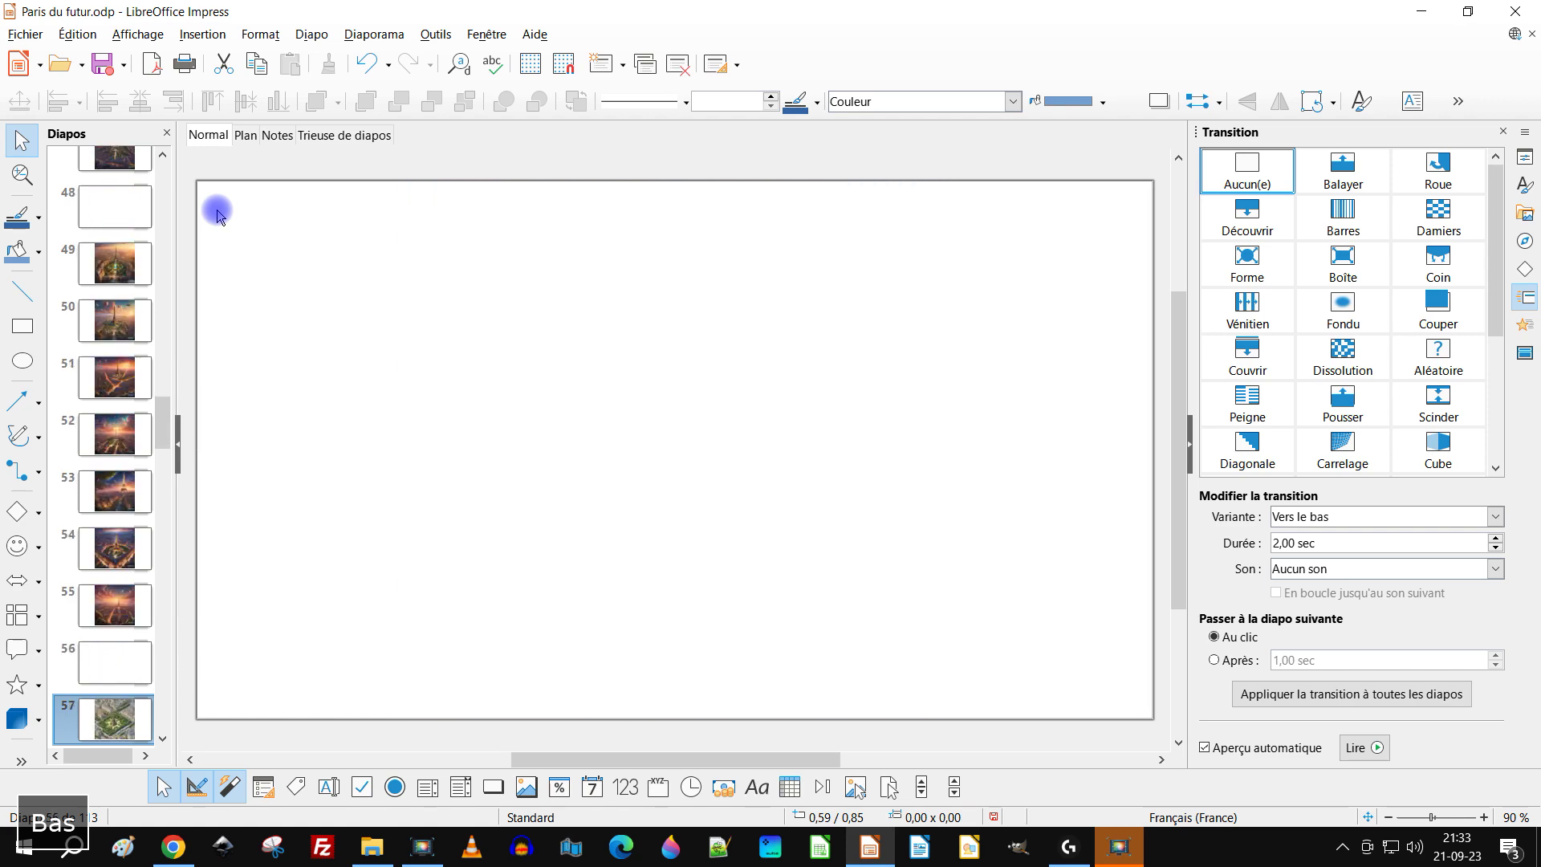
key("Down")
key("Down")
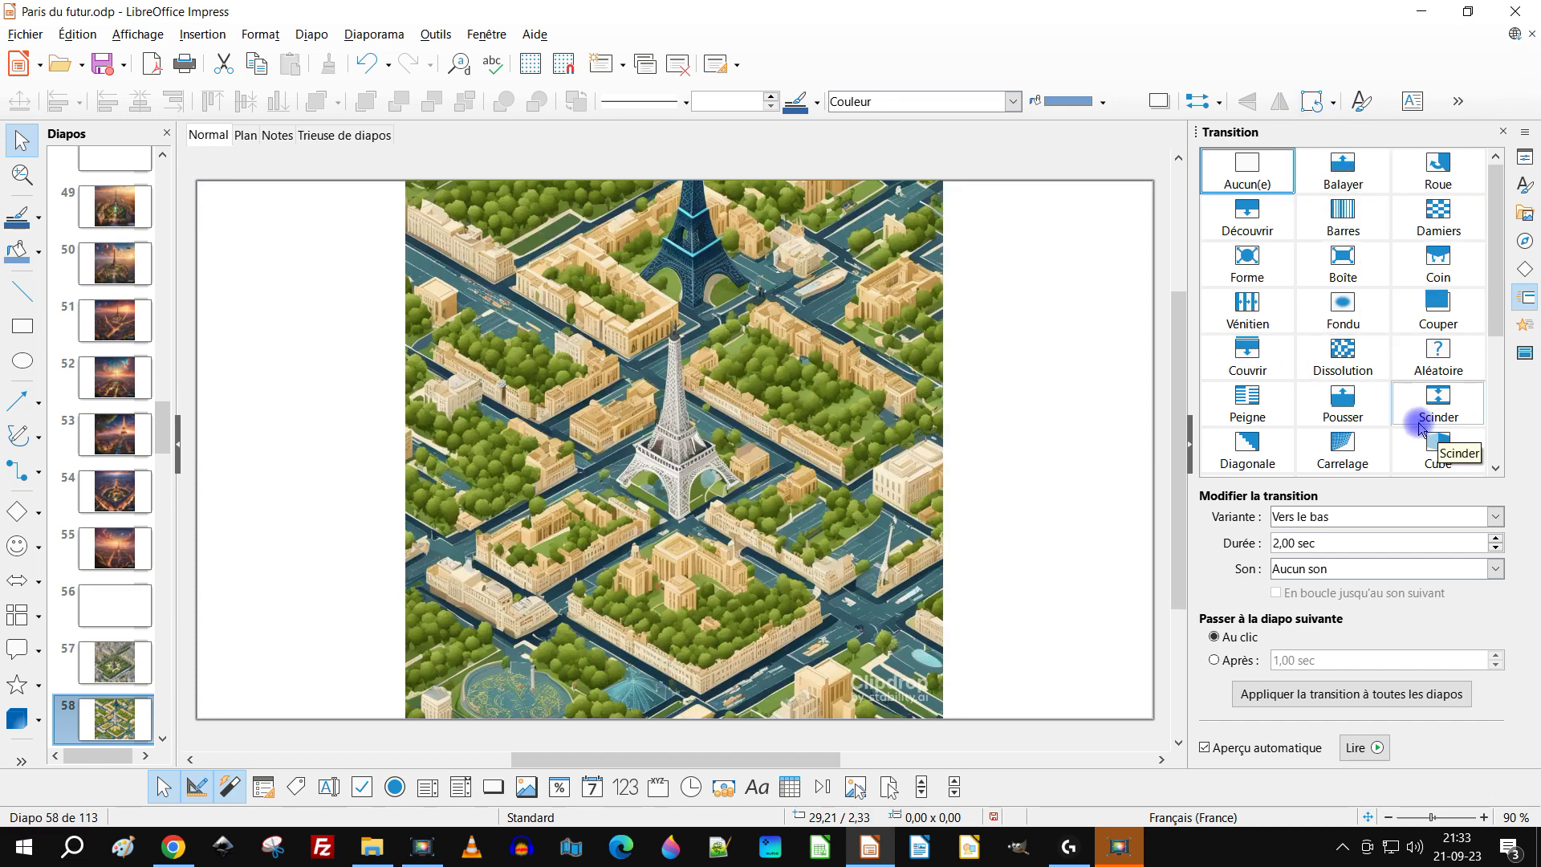
left_click(1339, 518)
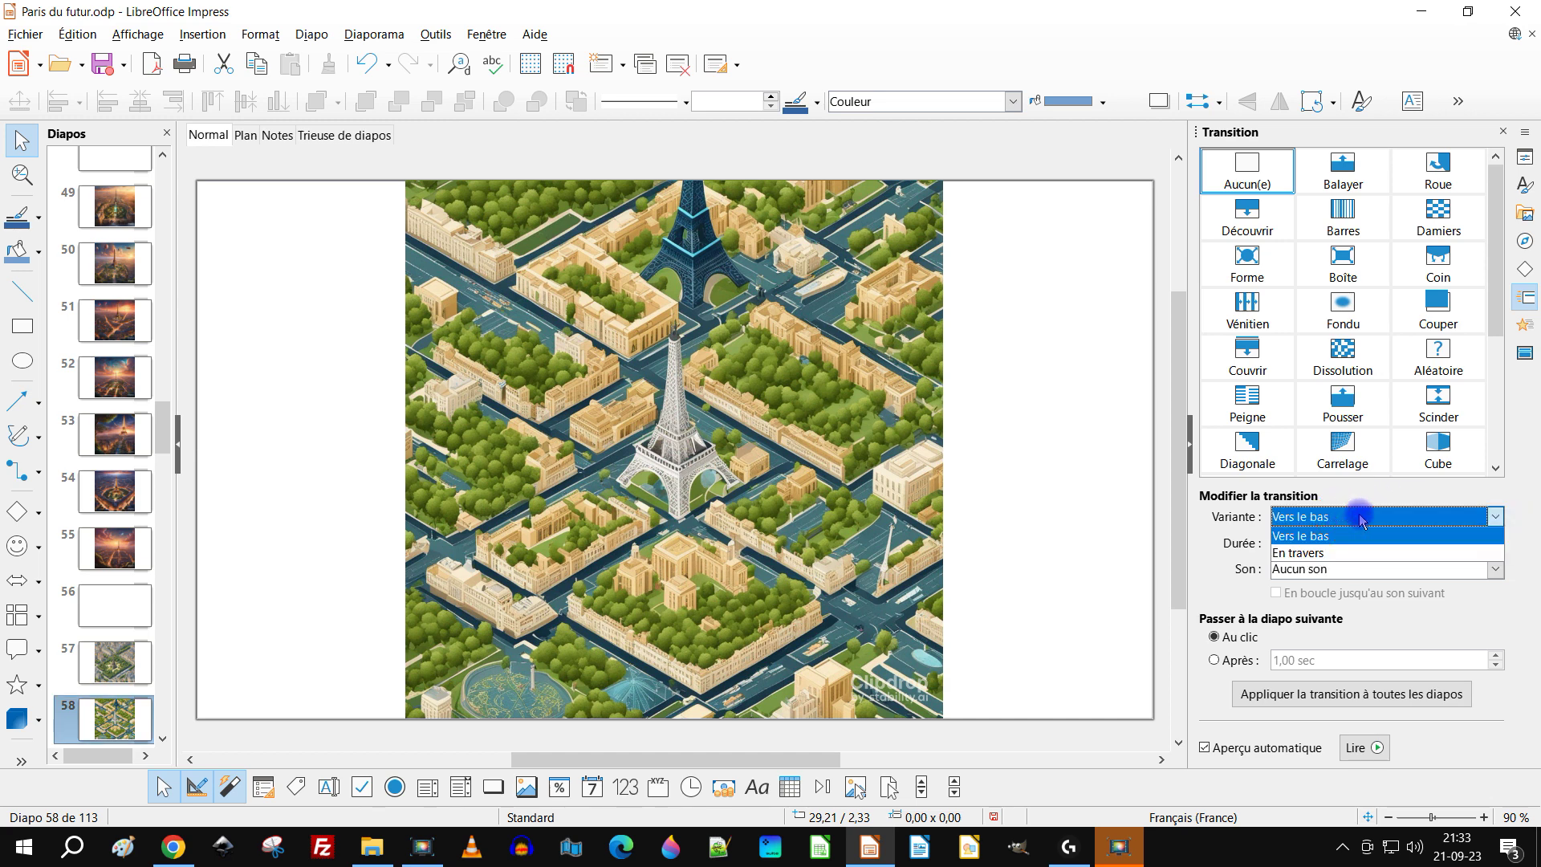
left_click(1241, 528)
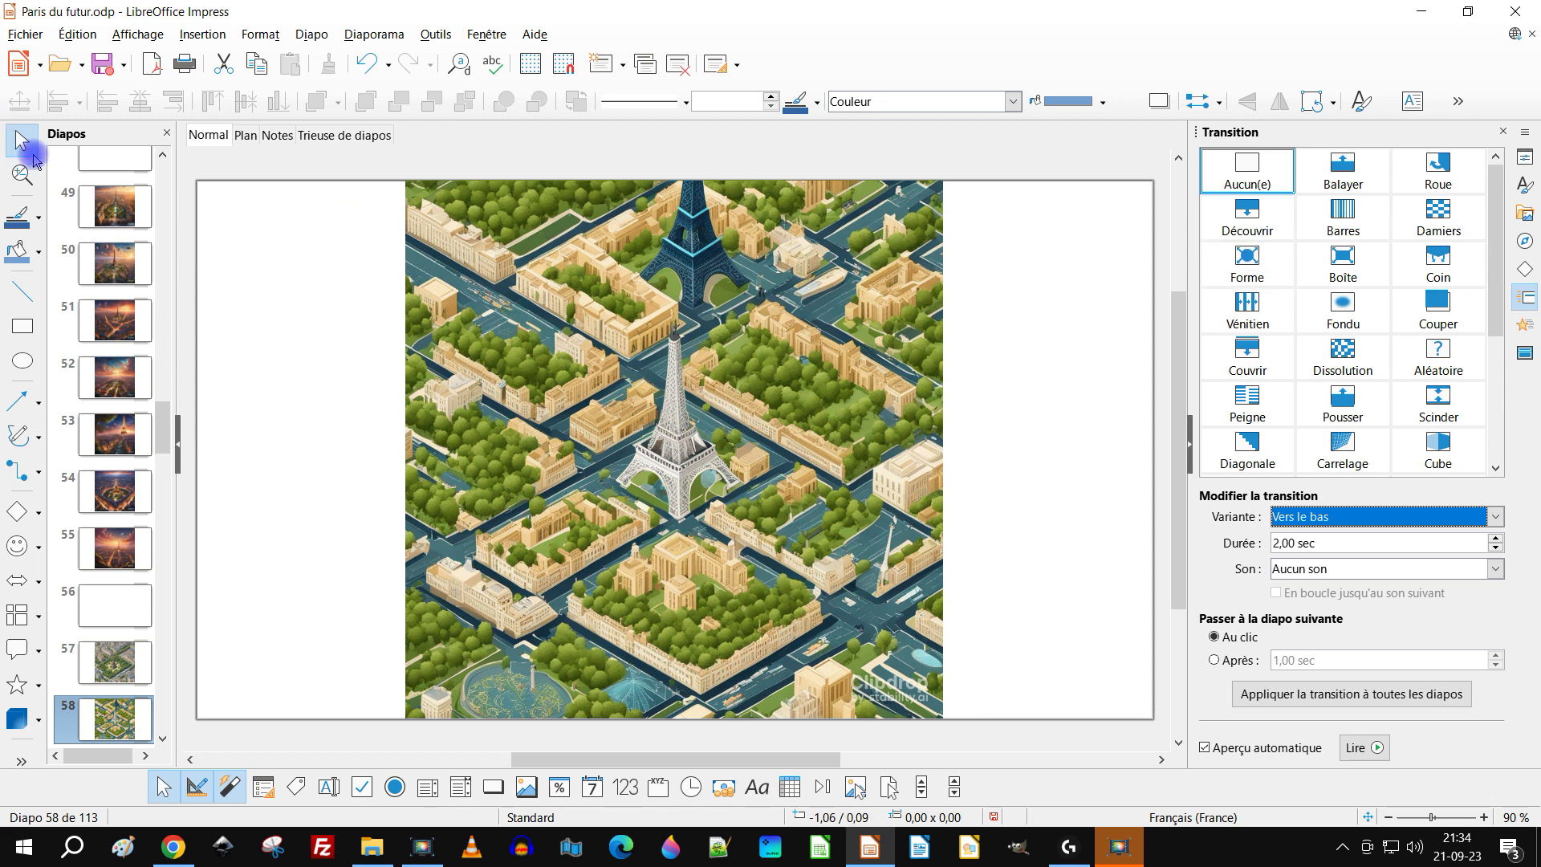
left_click(119, 321)
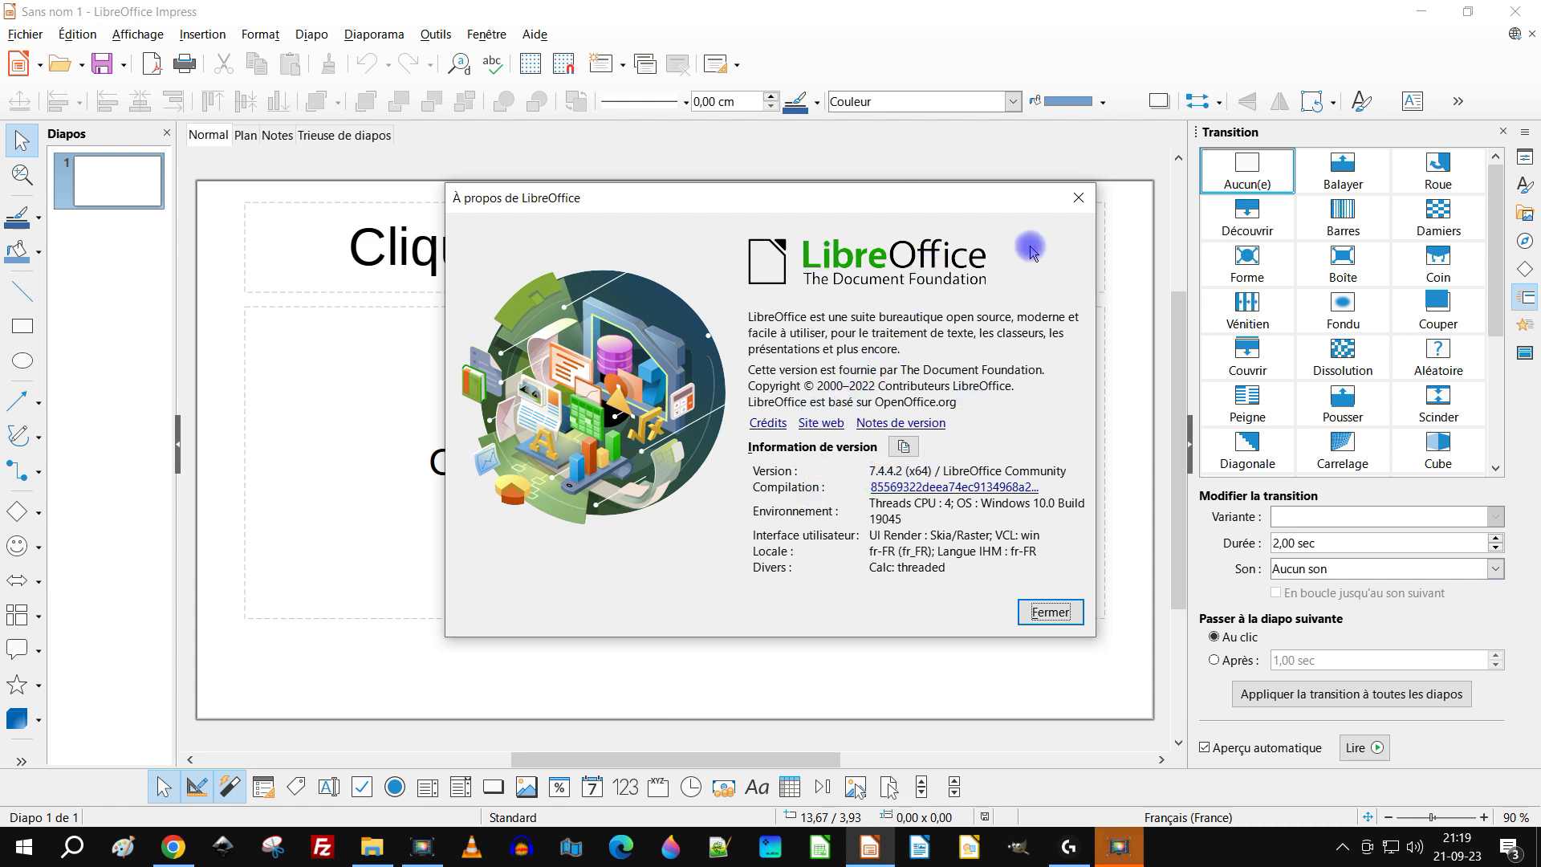
Close the LibreOffice version information and examine Clipdrop's Stable Diffusion XL prompt and style options in Chrome
left_click(1076, 199)
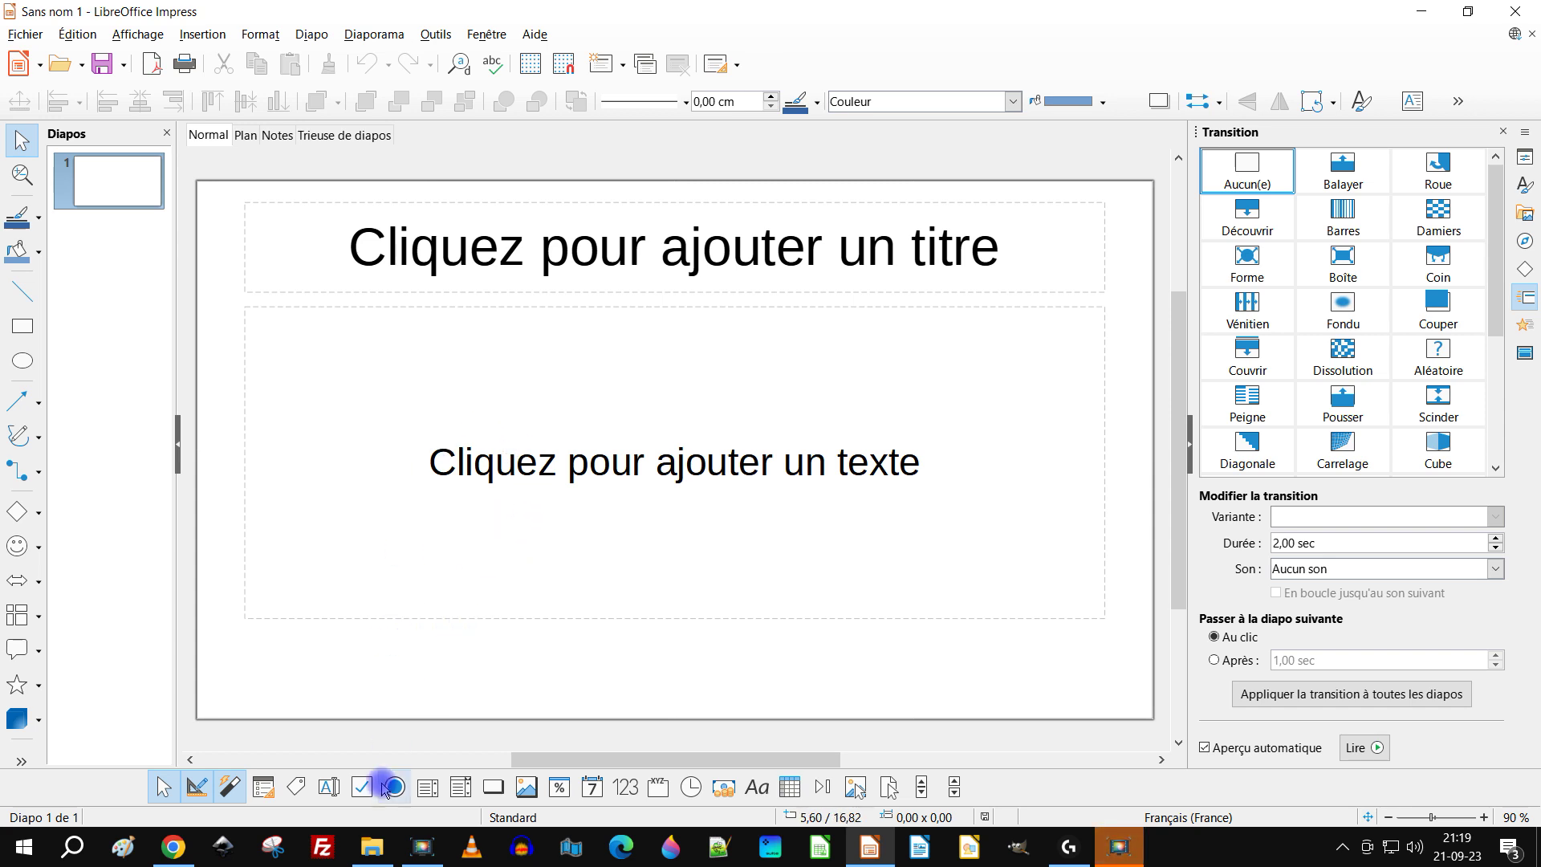
left_click(368, 847)
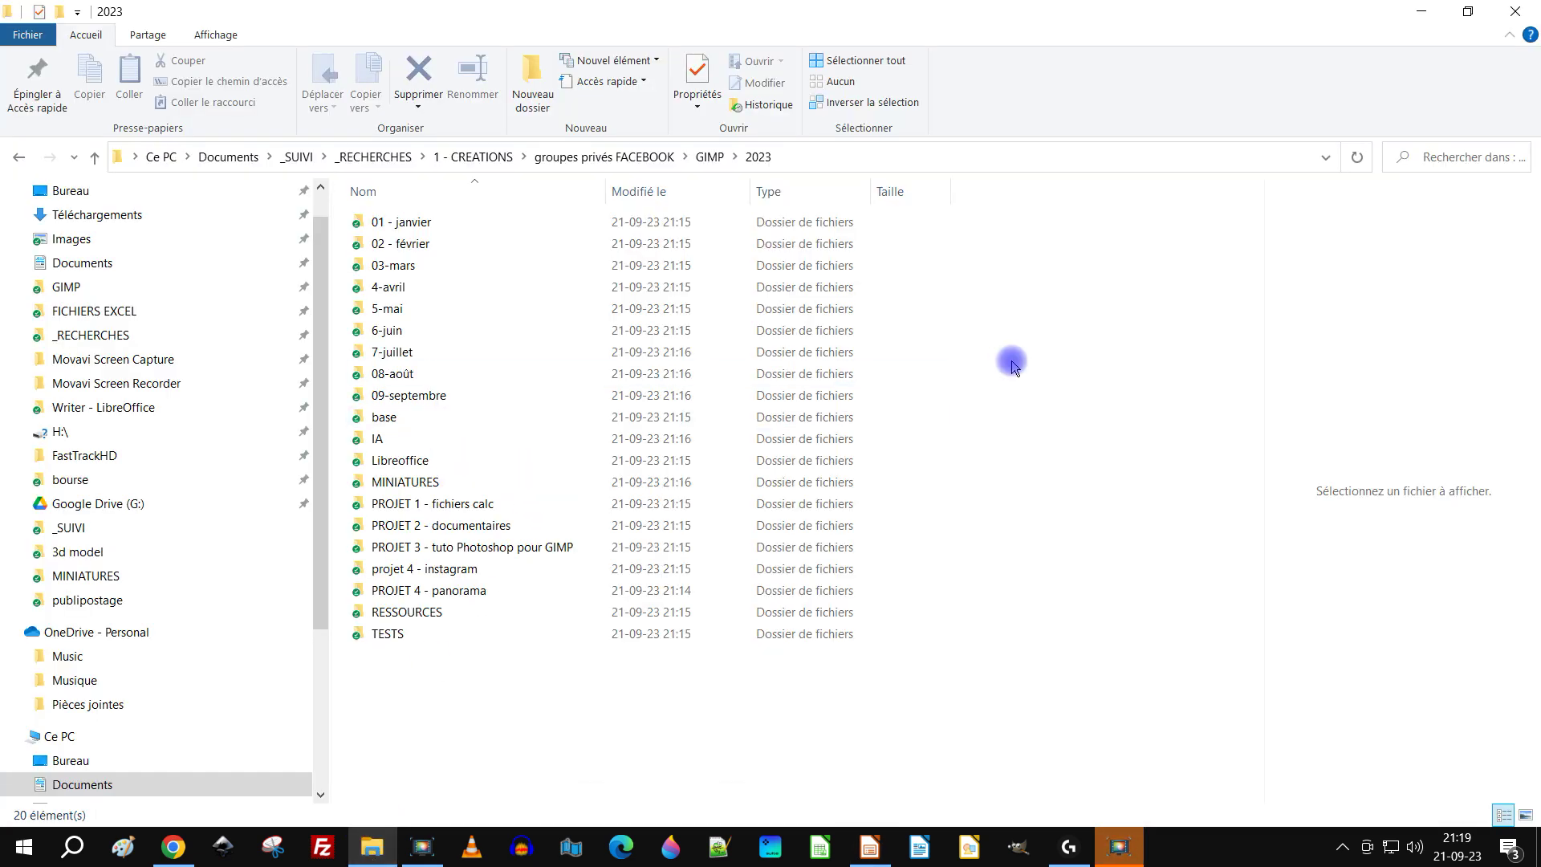
left_click(172, 847)
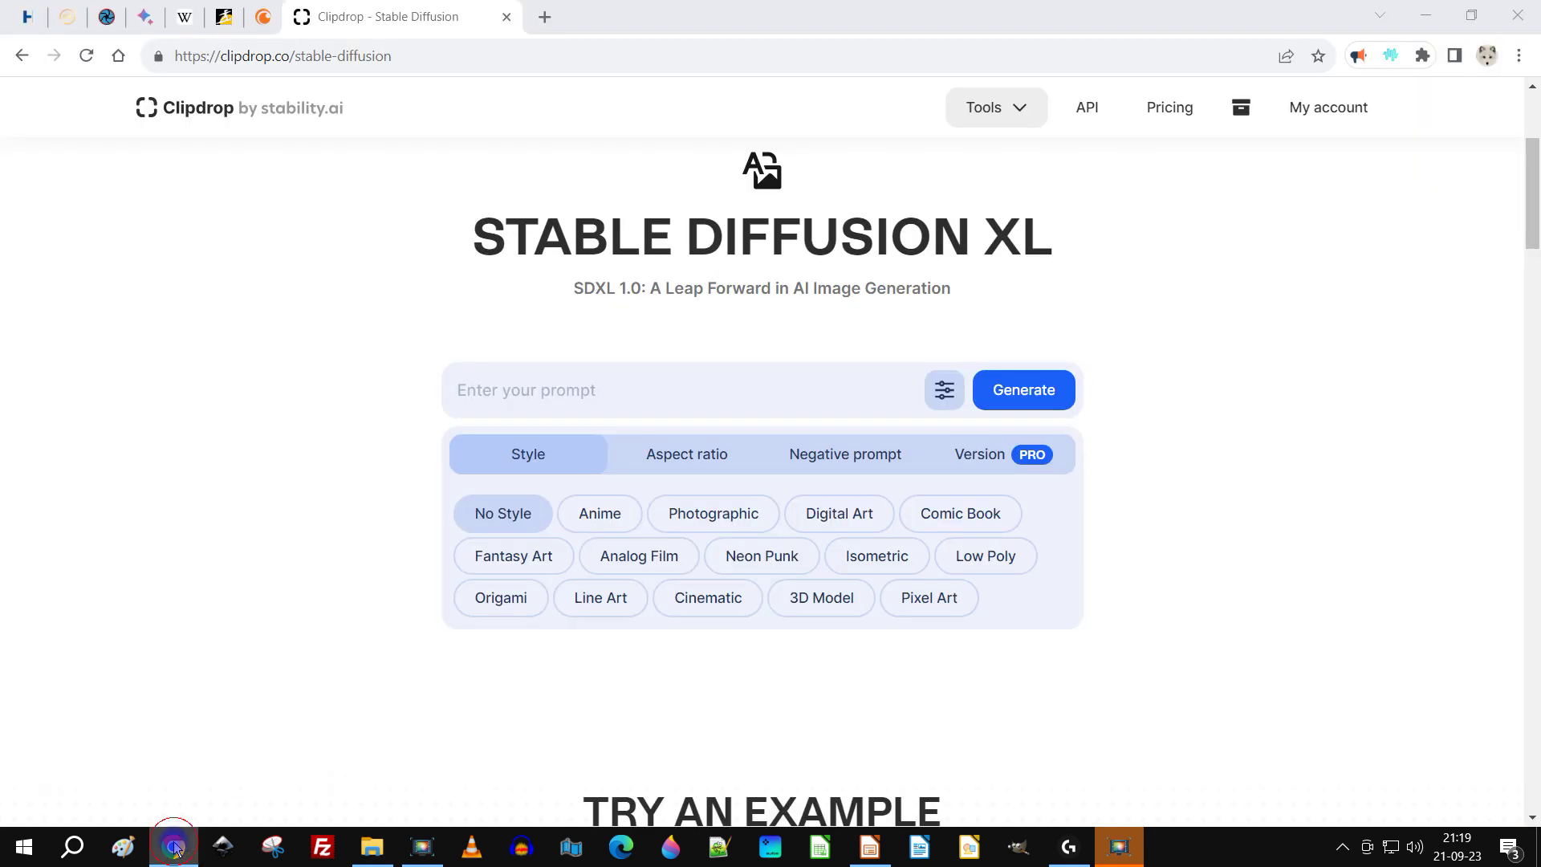
left_click(597, 386)
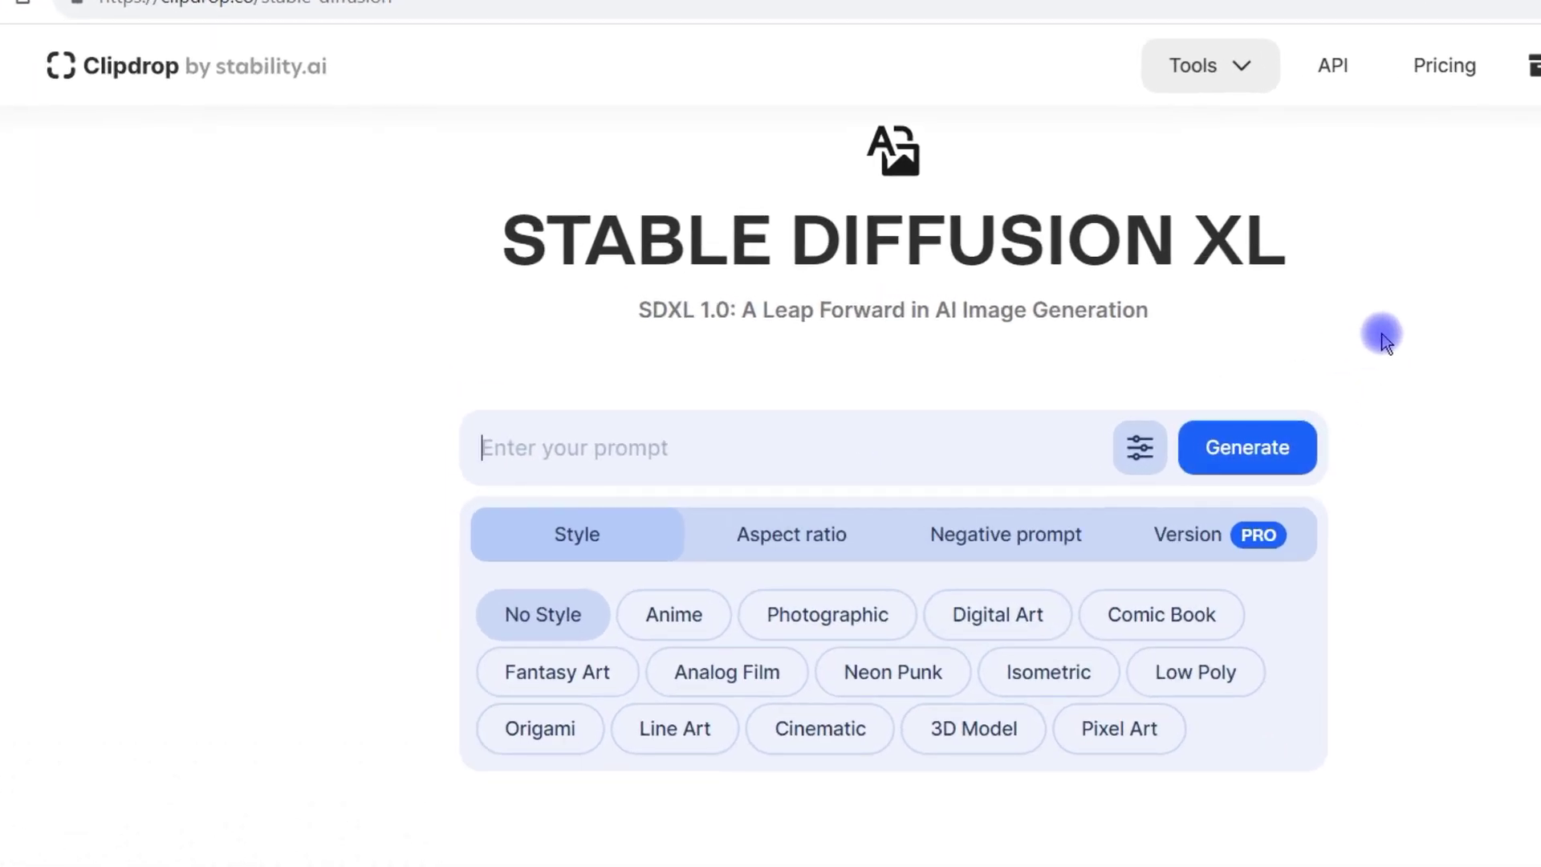
left_click(1004, 434)
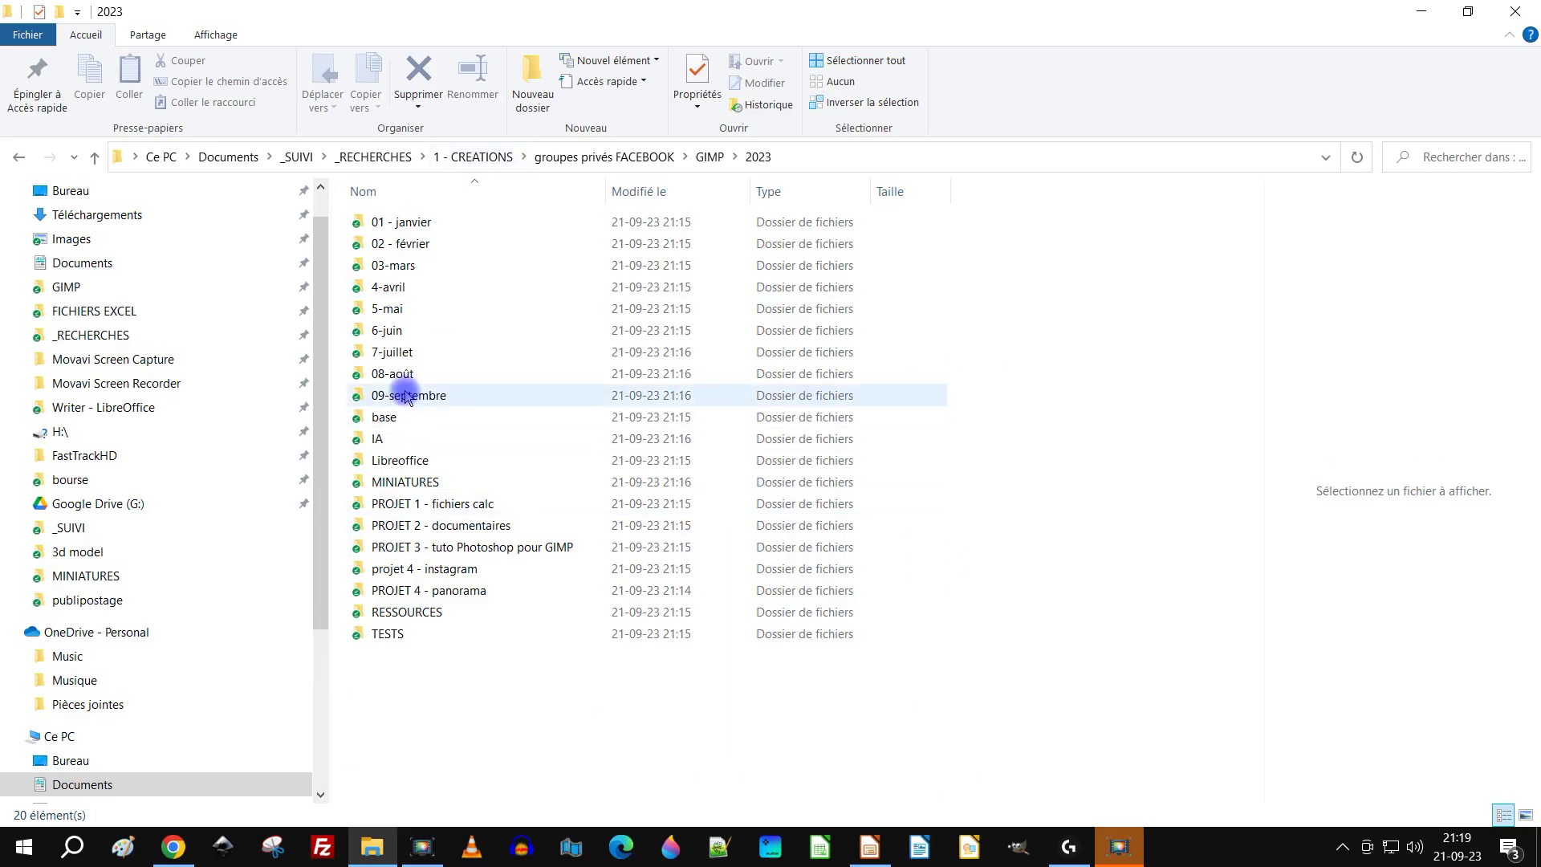
Open the Paris folder inside 08-août of the 2023 folder in File Explorer
double_click(405, 395)
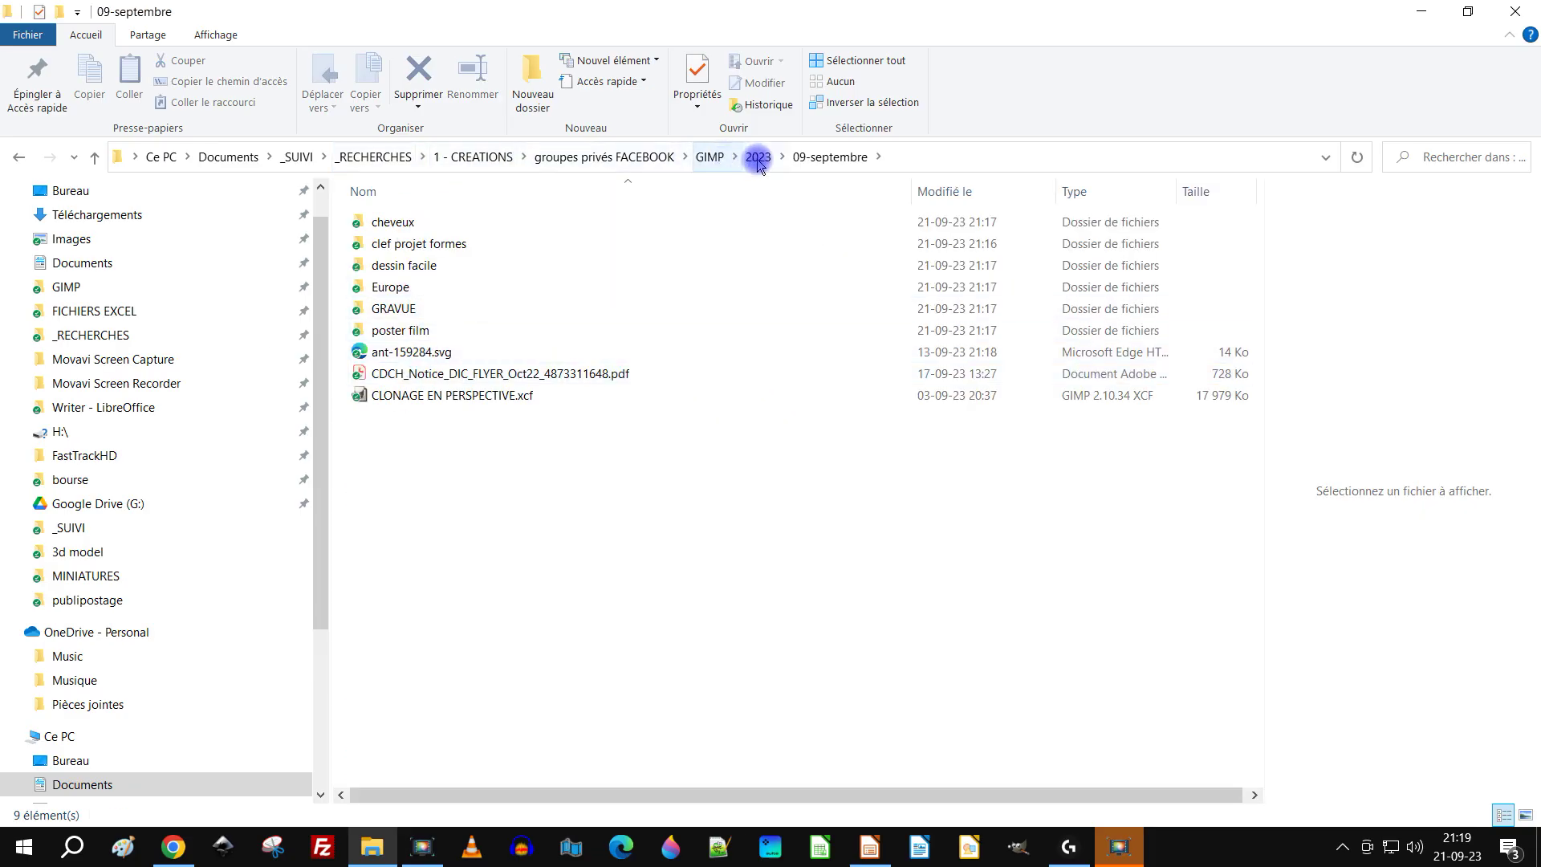
left_click(759, 159)
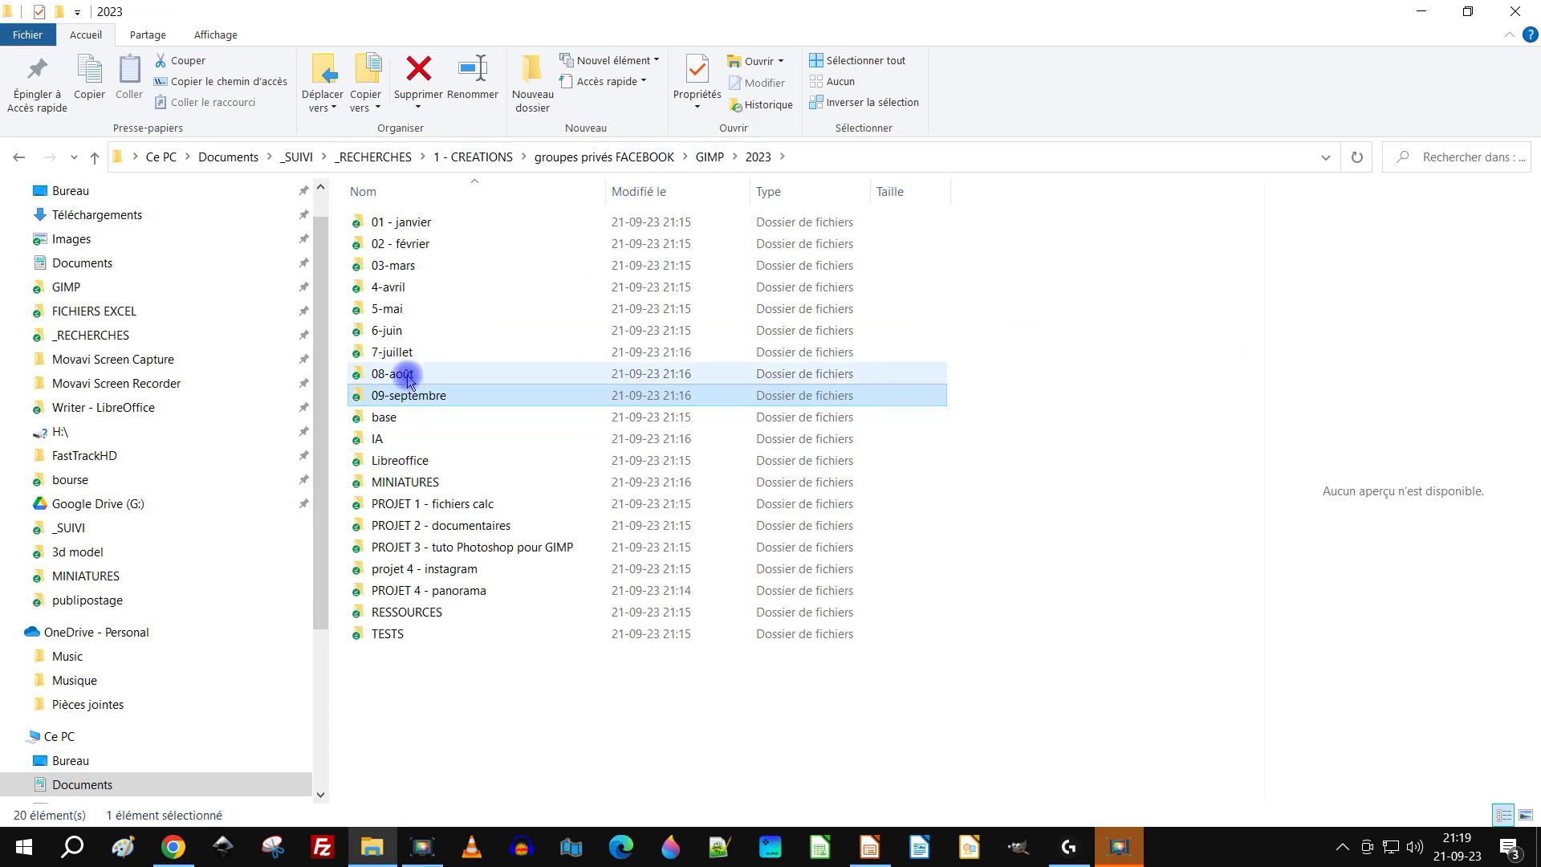
left_click(407, 375)
double_click(407, 376)
double_click(378, 426)
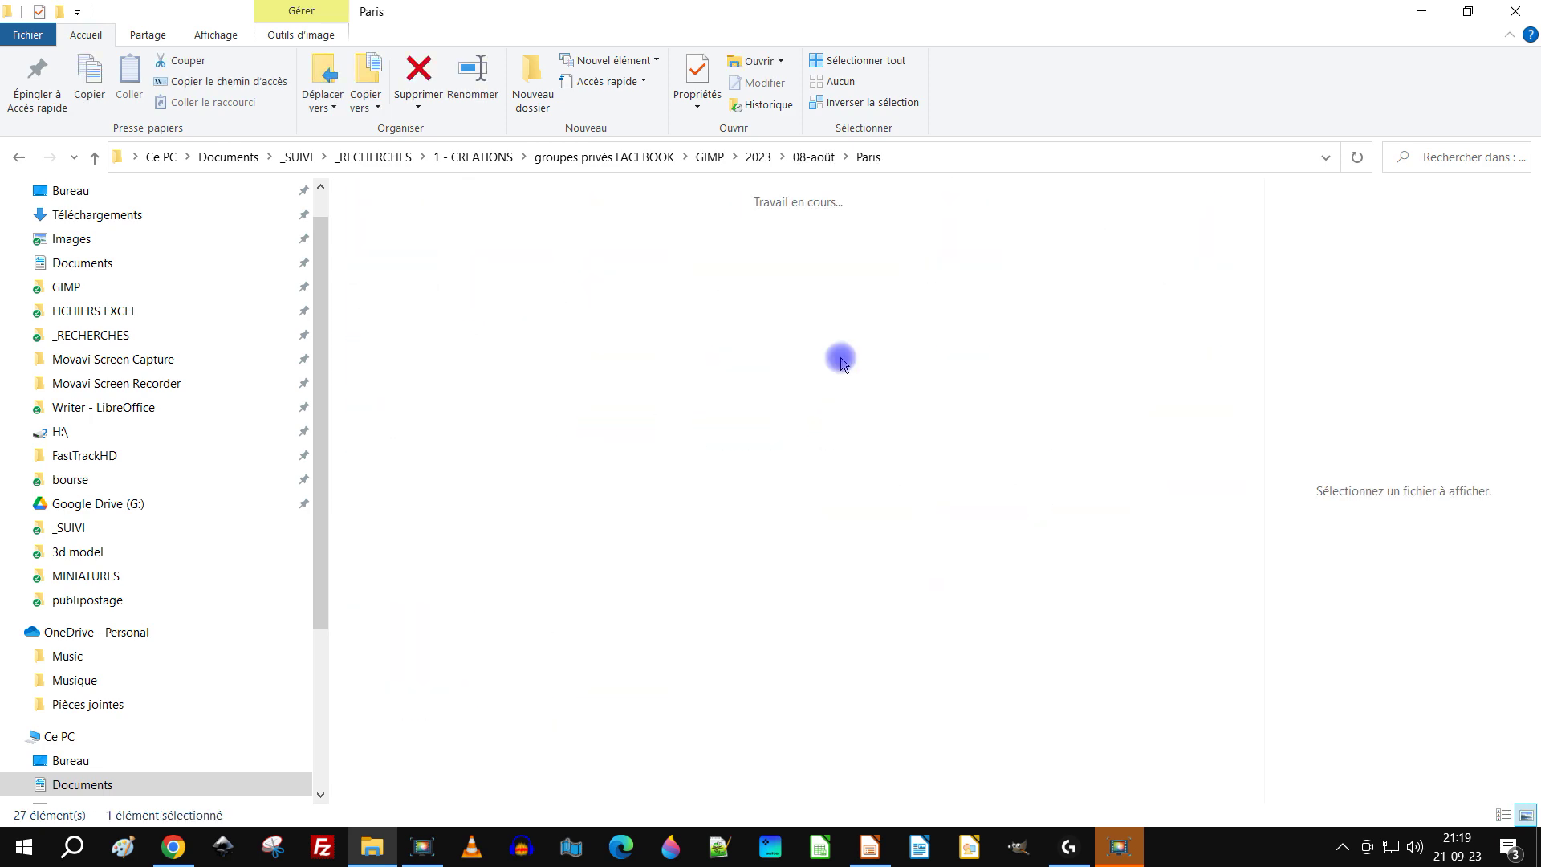
Examine the images in the Paris style subfolders, including 3d model, Analogue Film, anime and comic book
double_click(434, 228)
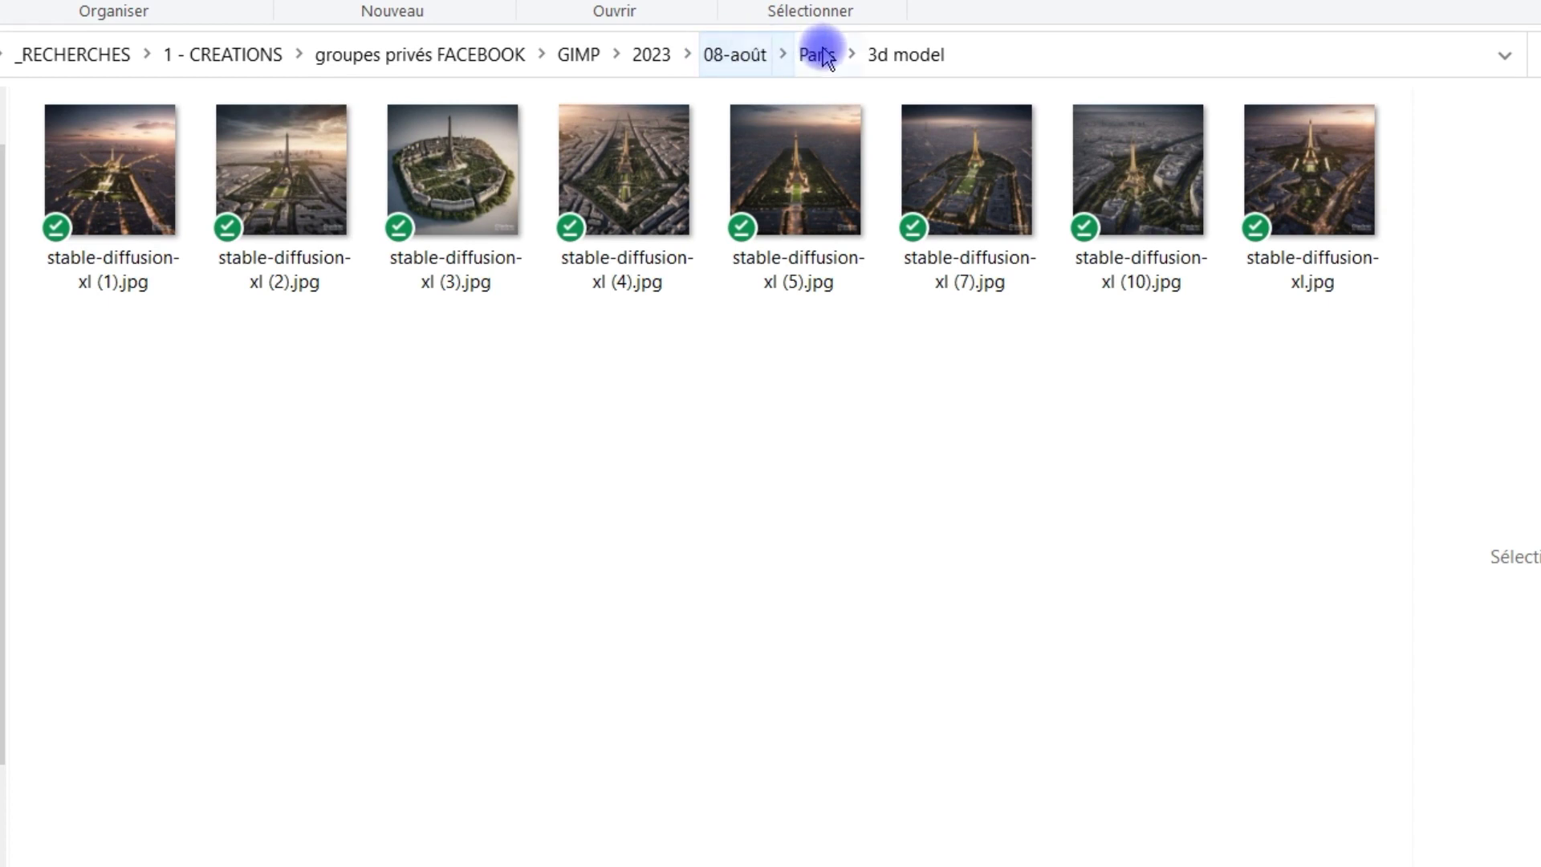
left_click(824, 58)
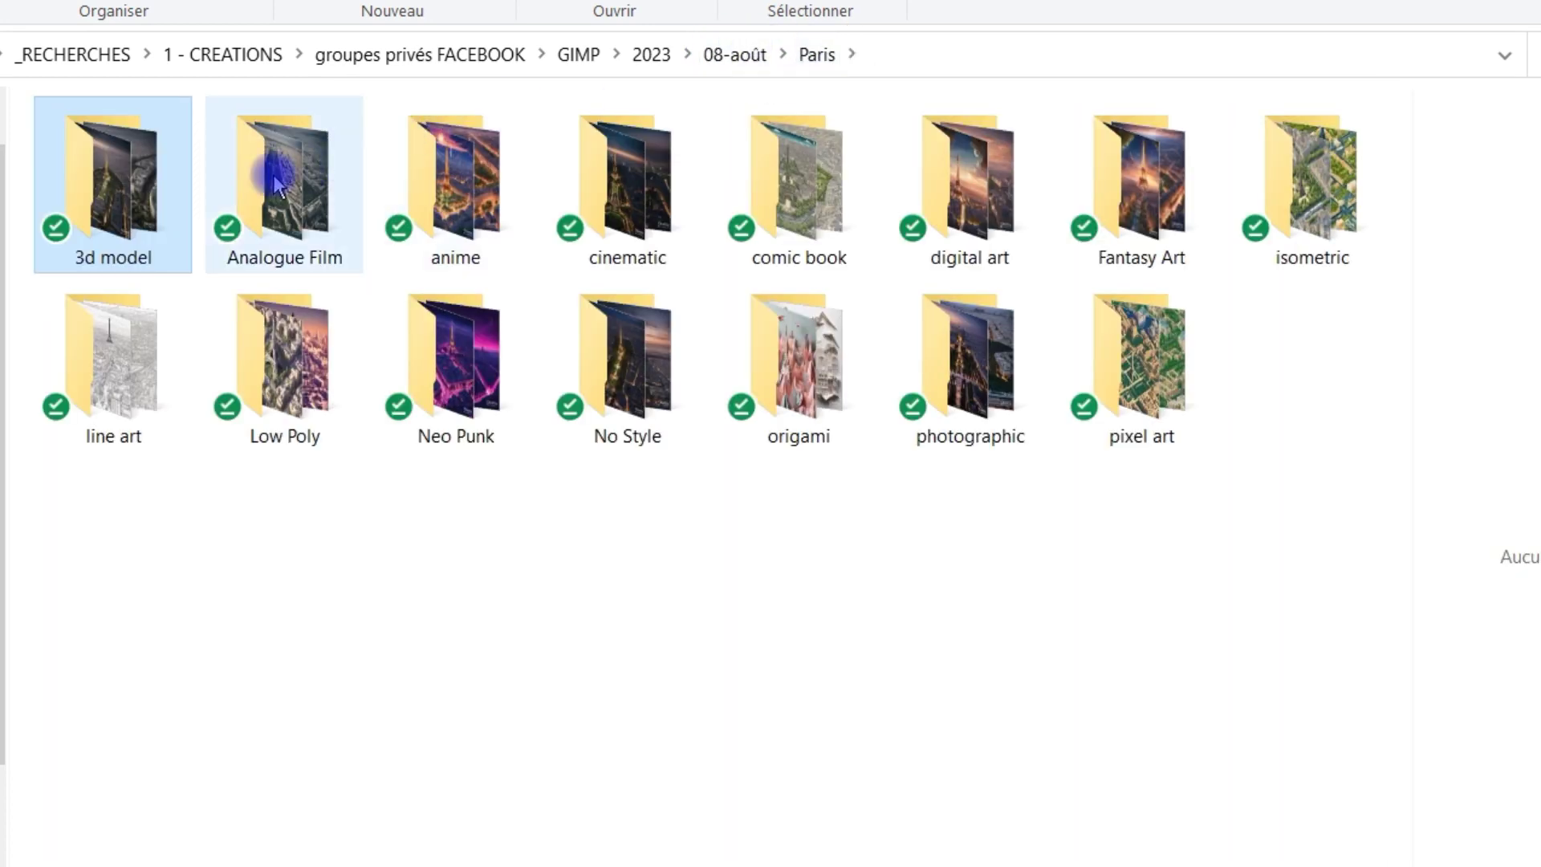
double_click(297, 157)
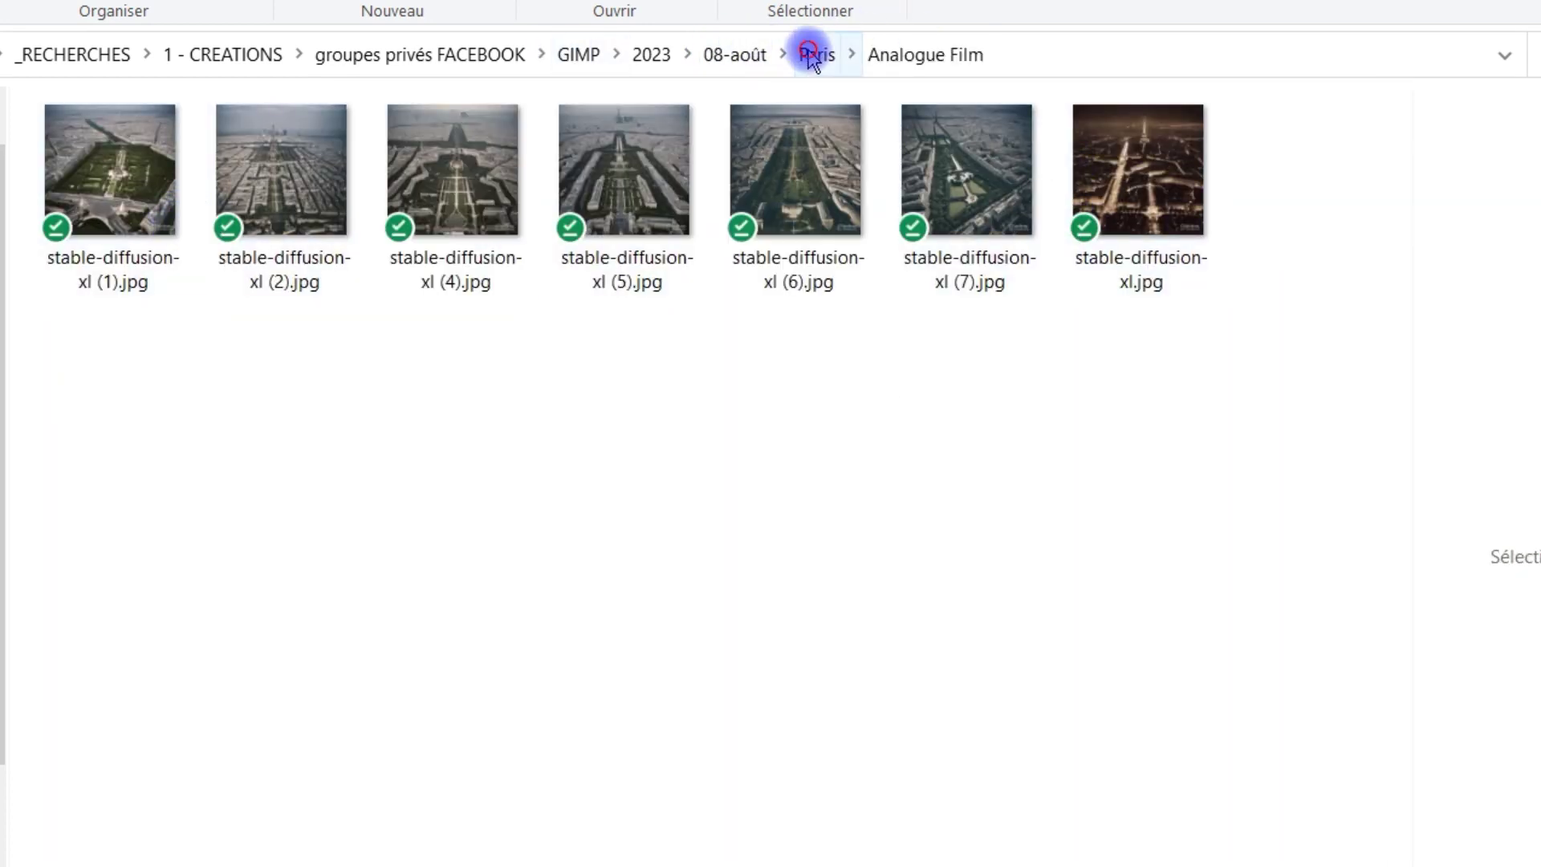
left_click(816, 55)
double_click(487, 165)
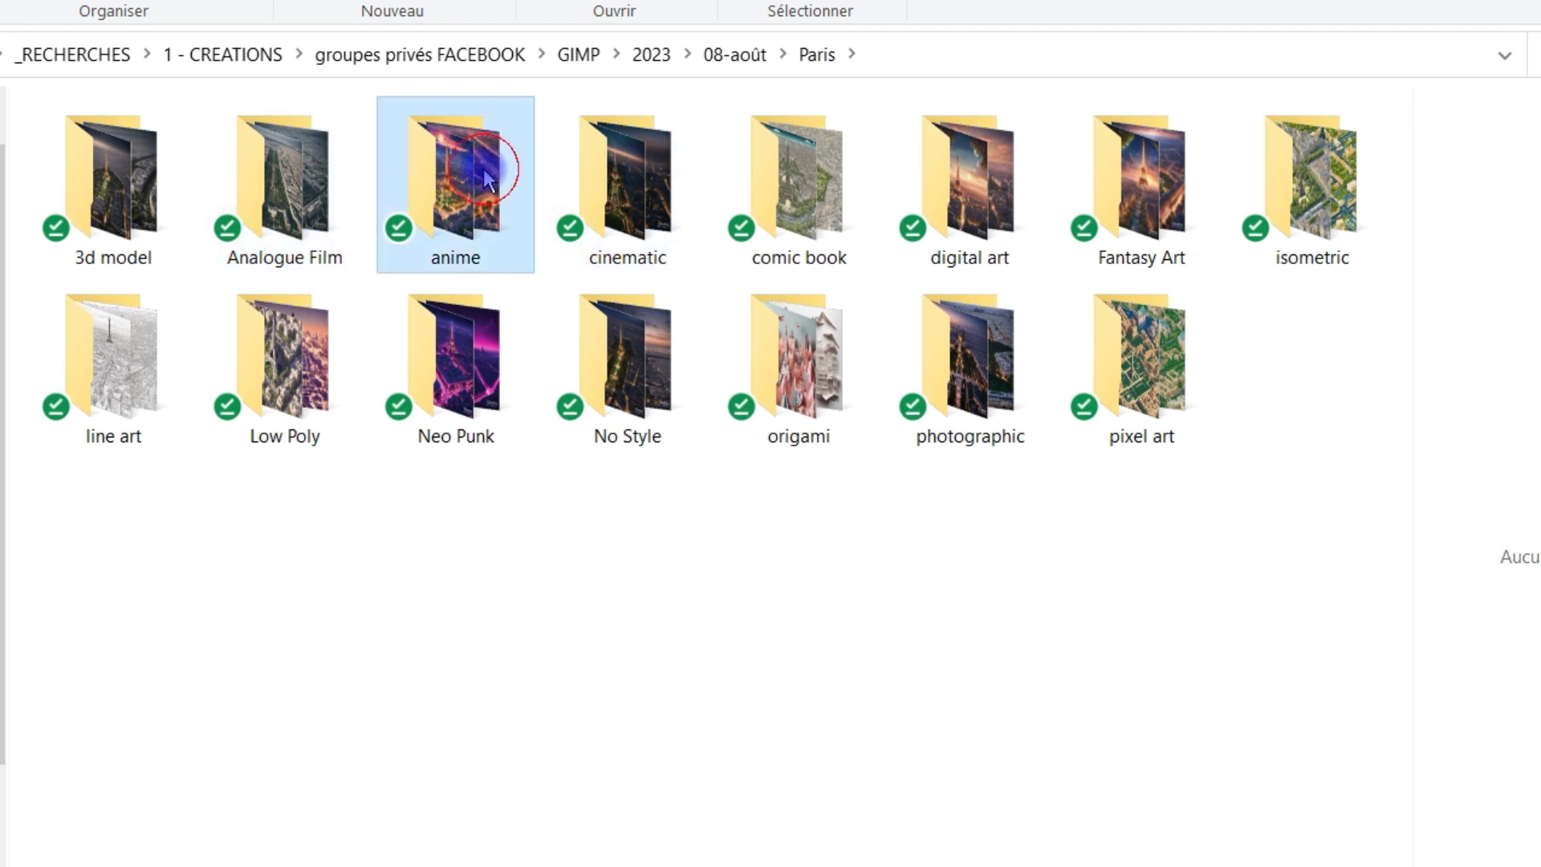
left_click(815, 52)
double_click(795, 173)
left_click(681, 186)
left_click(816, 54)
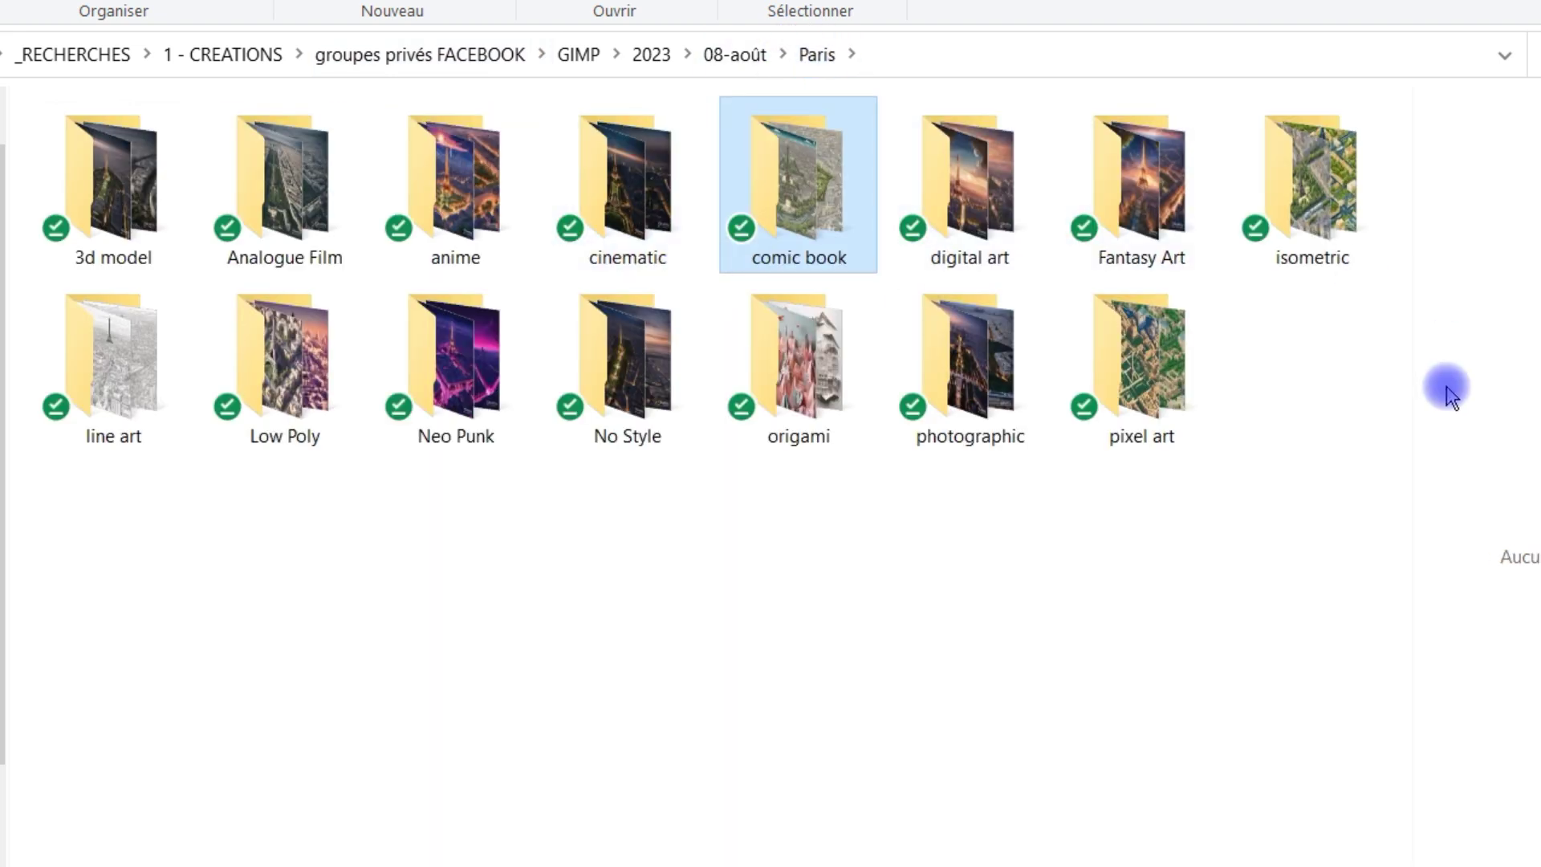
left_click(1375, 315)
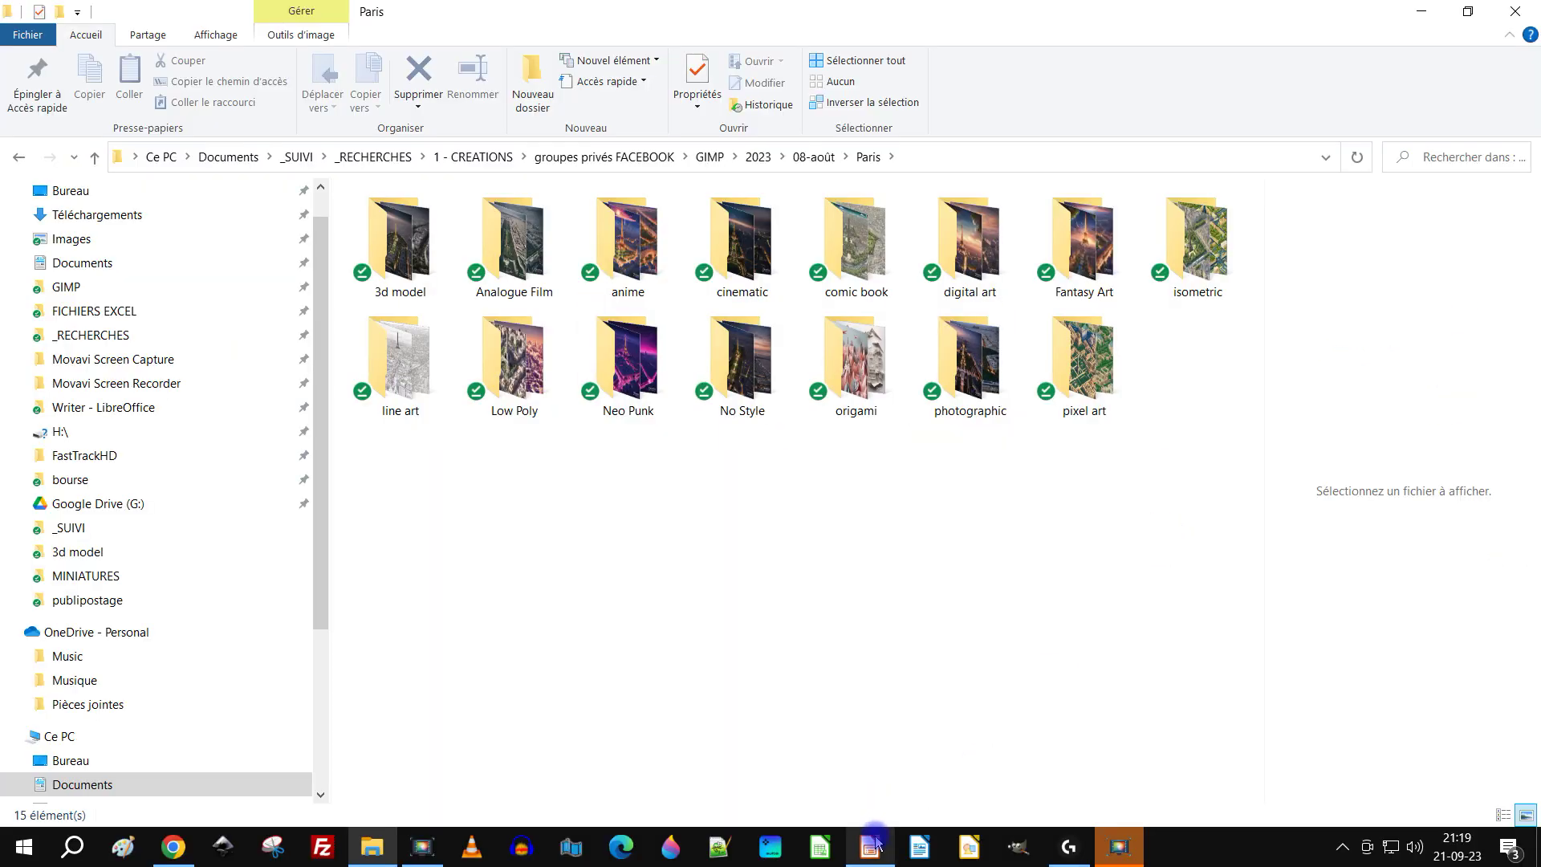
Switch to LibreOffice Impress, hide the sidebar and apply the Diapo vierge layout to the slide
left_click(870, 847)
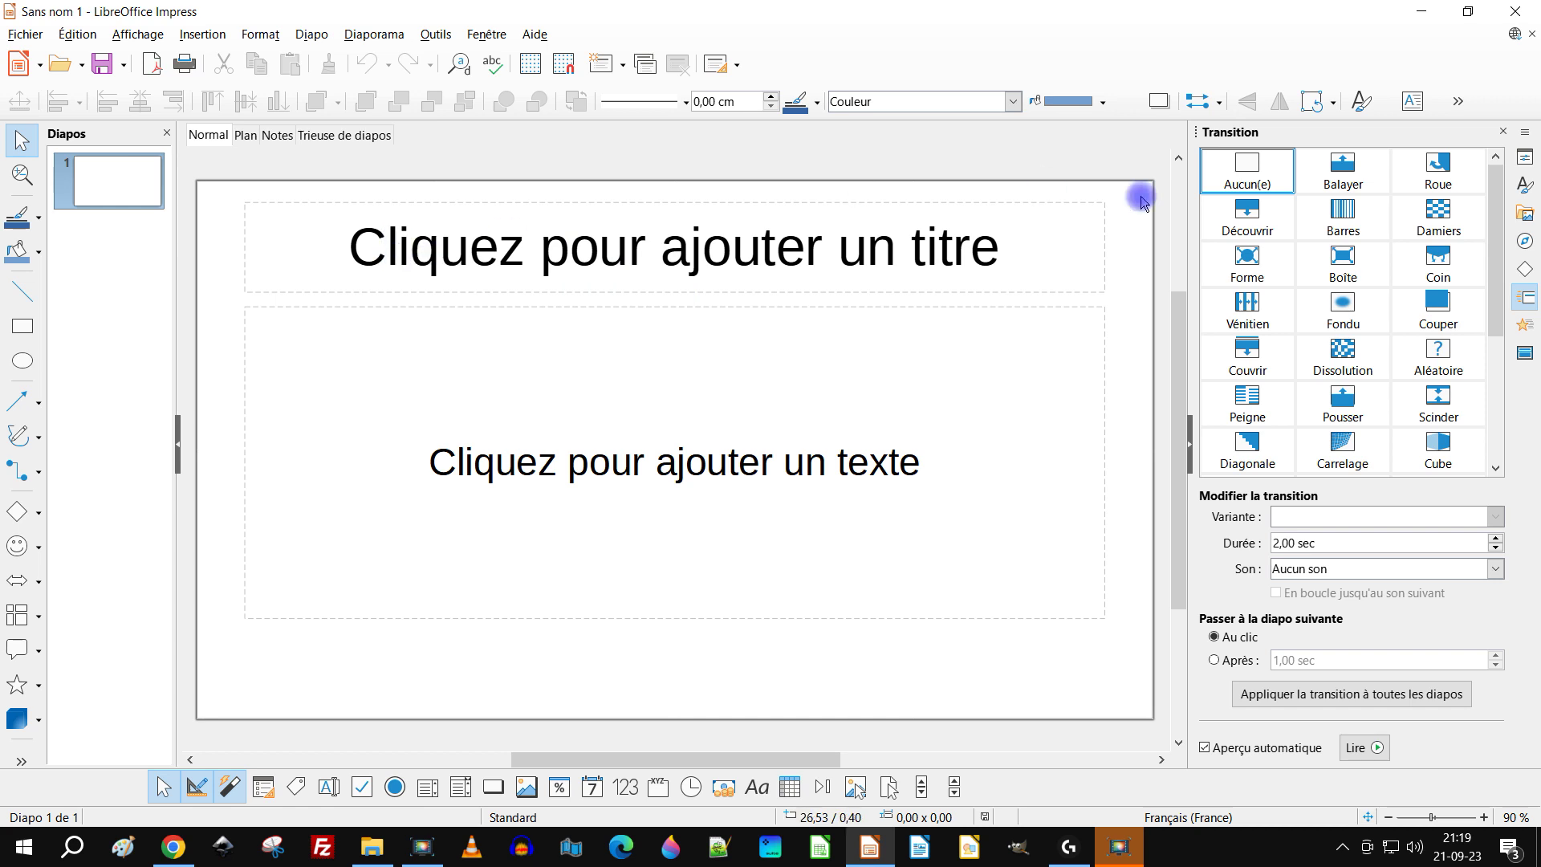
left_click(1189, 443)
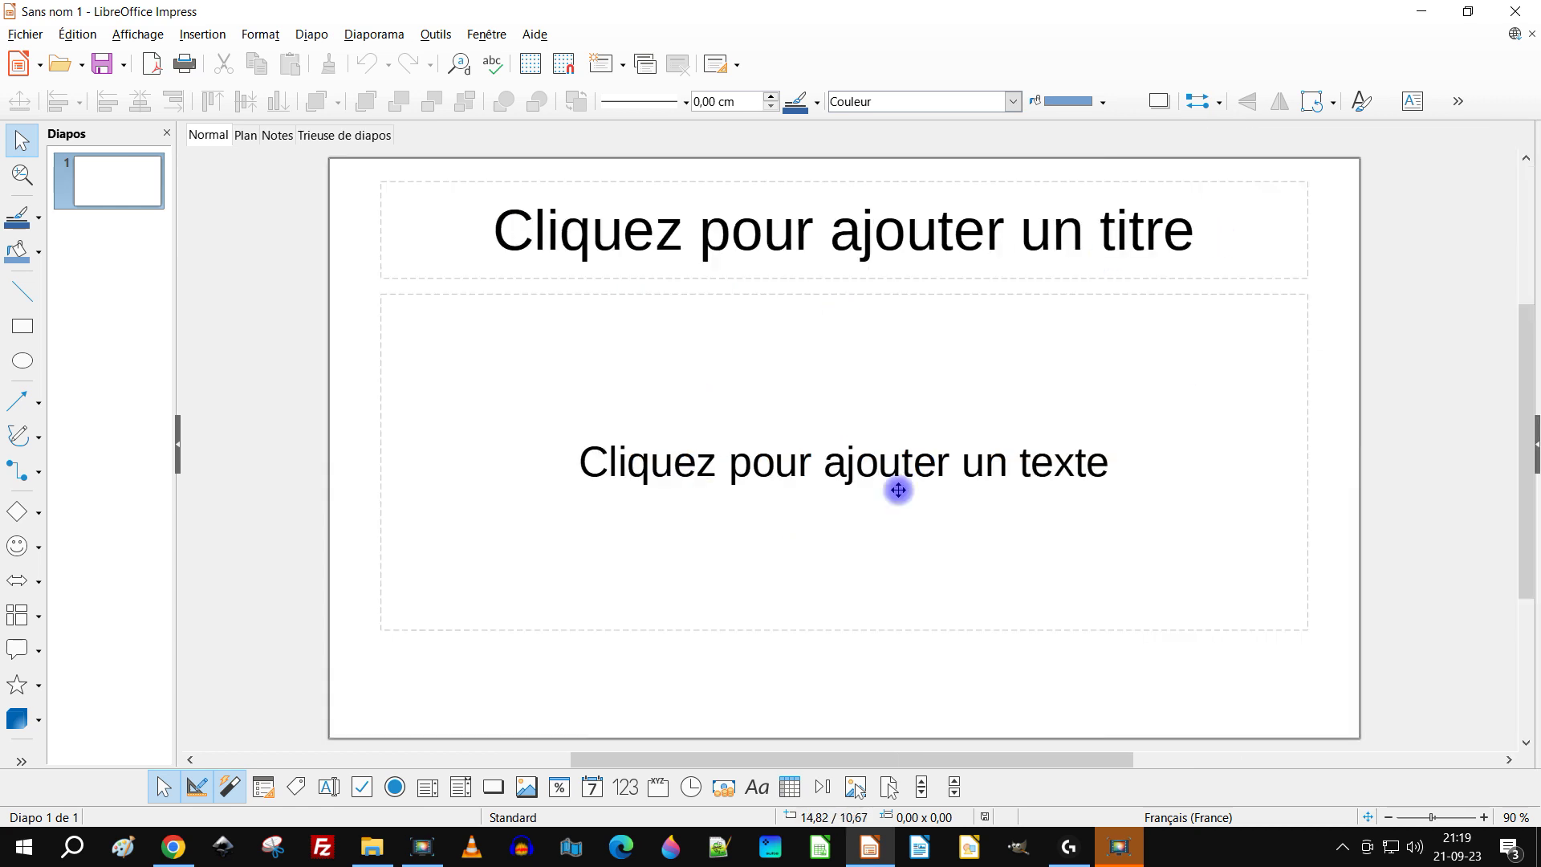
left_click(354, 36)
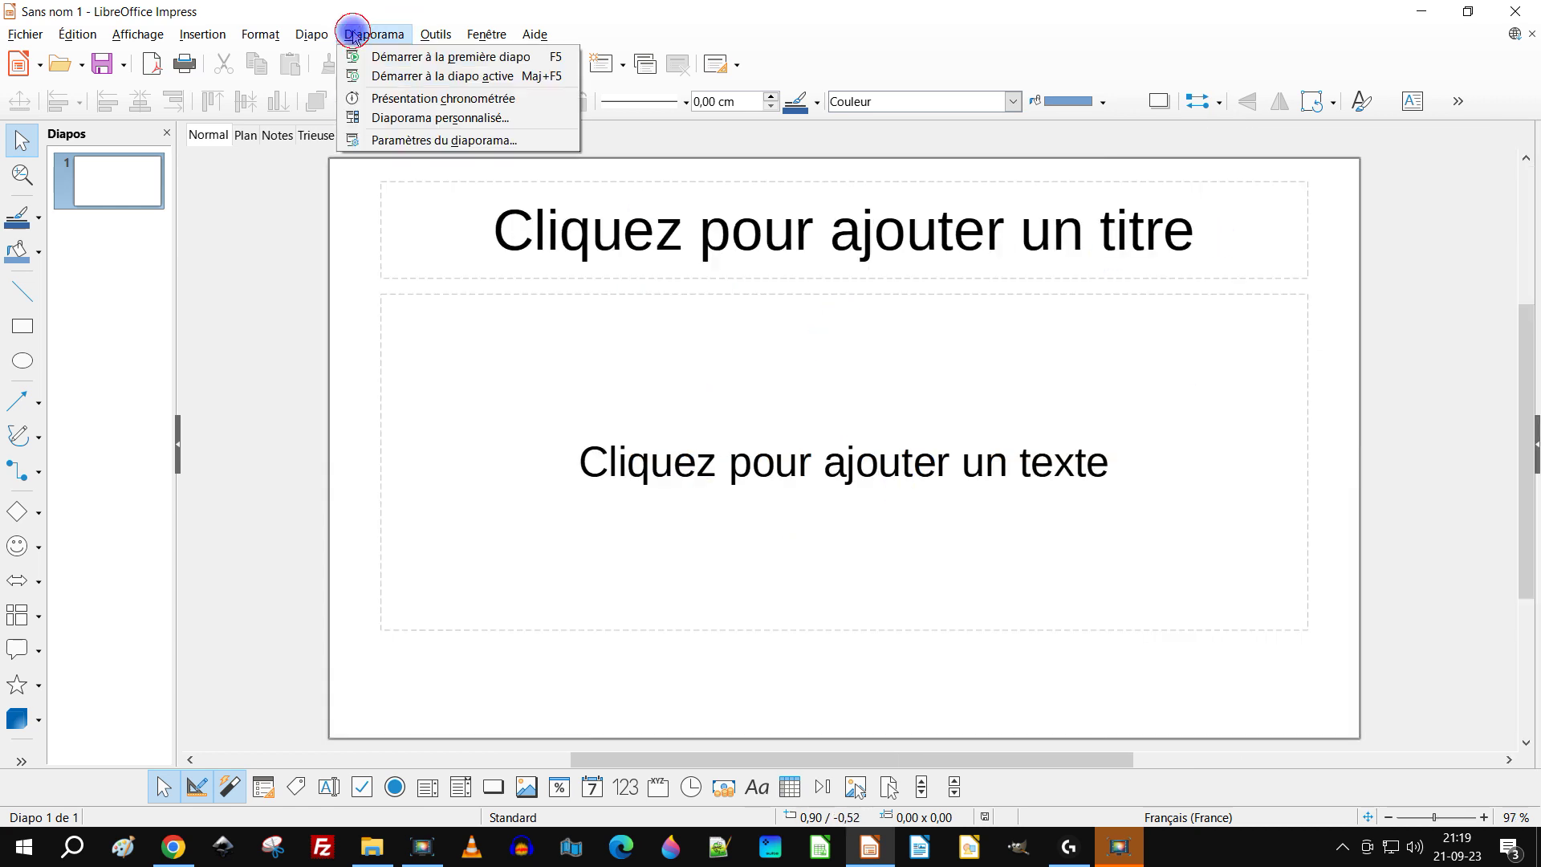
left_click(435, 34)
left_click(307, 35)
mouse_move(499, 112)
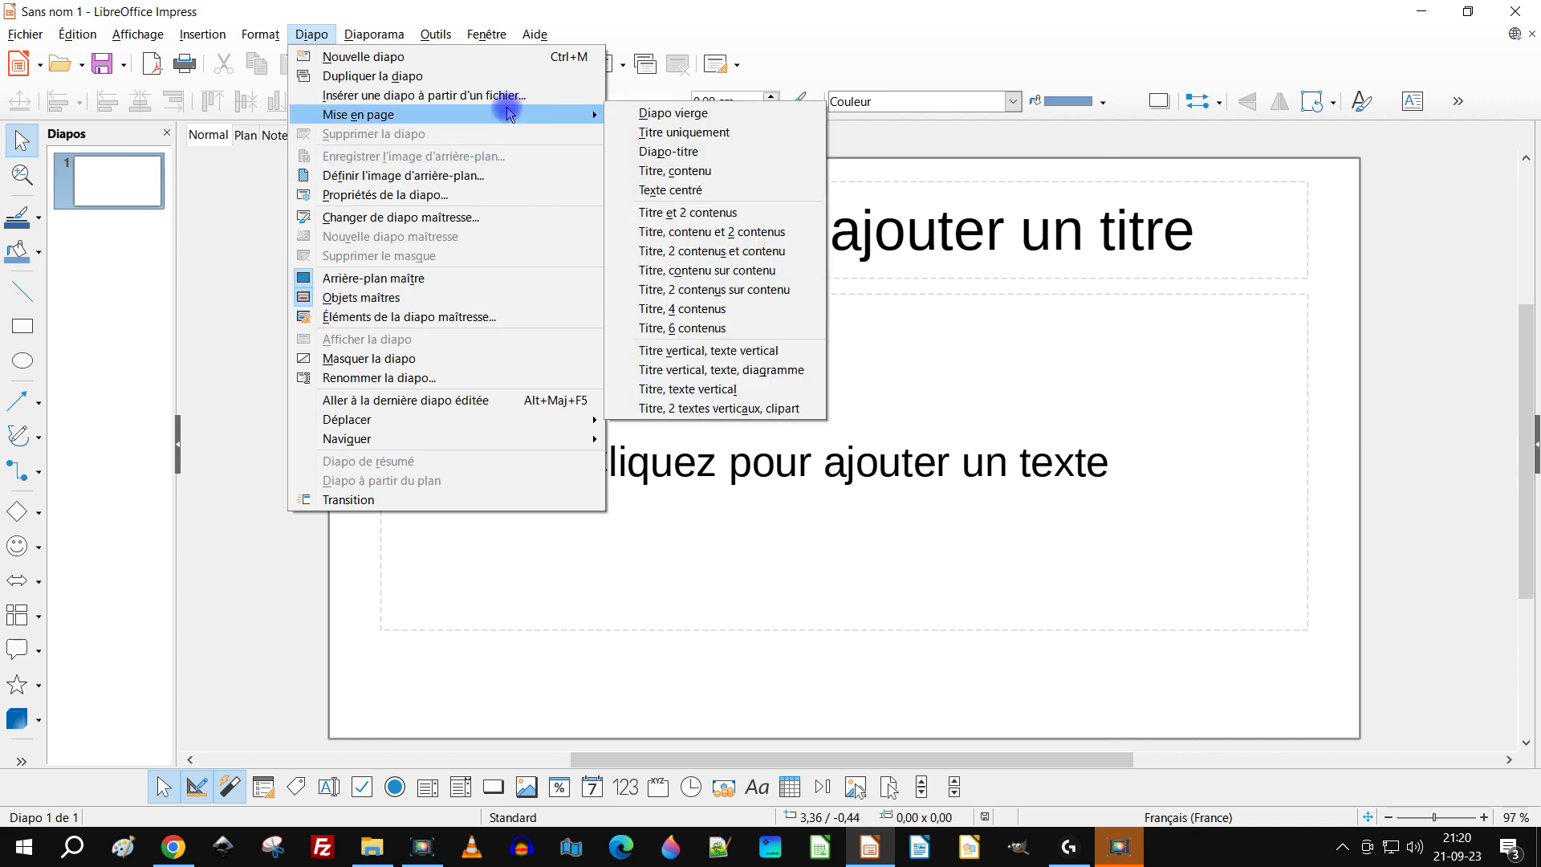
left_click(673, 114)
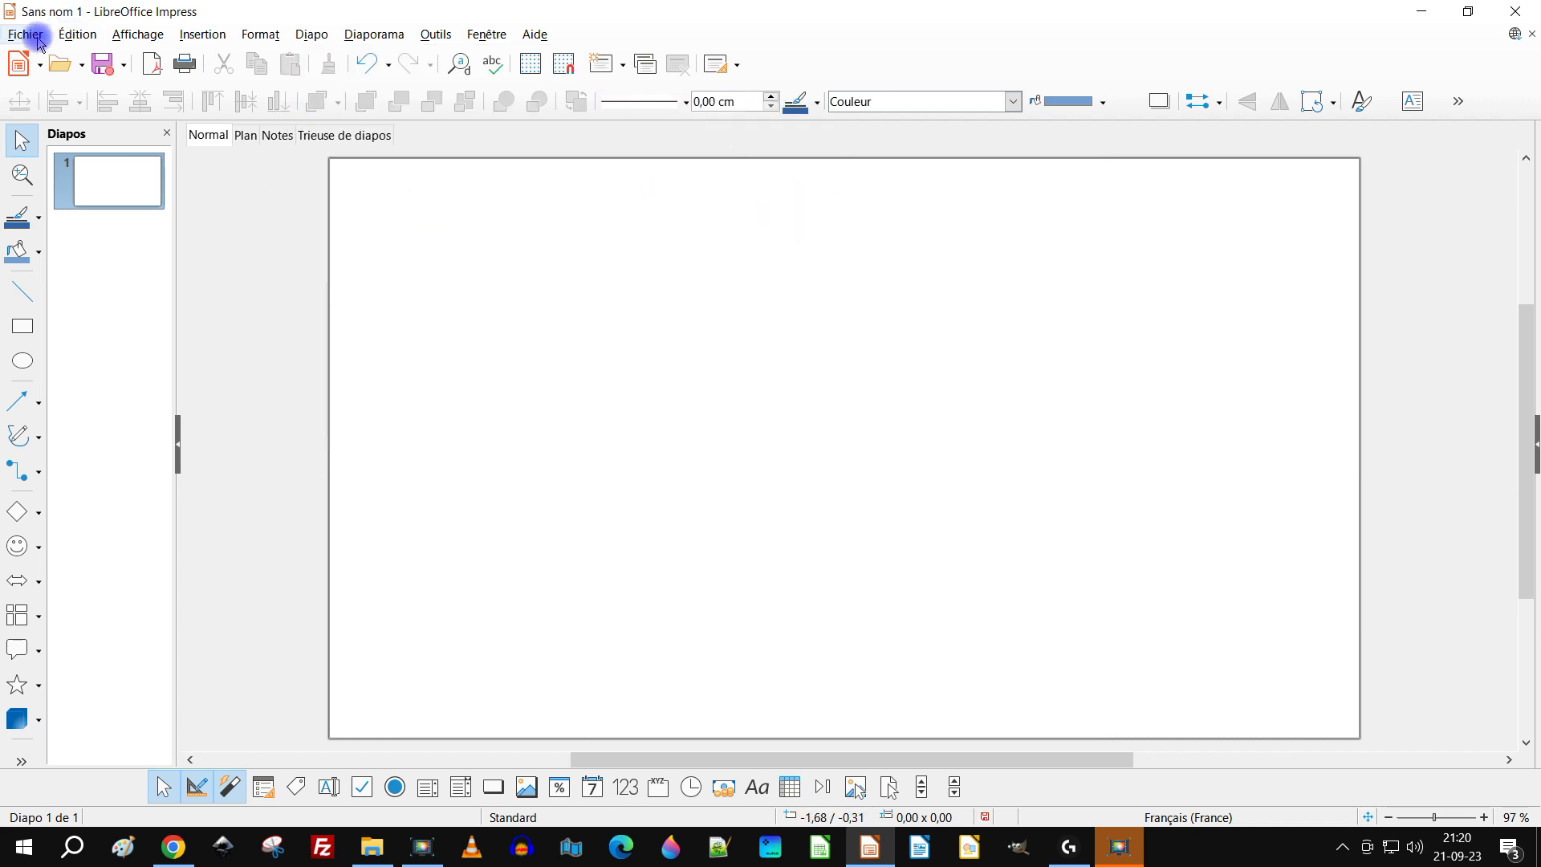
Start a photo album and add all the images from the 3d model subfolder of the Paris folder
left_click(204, 44)
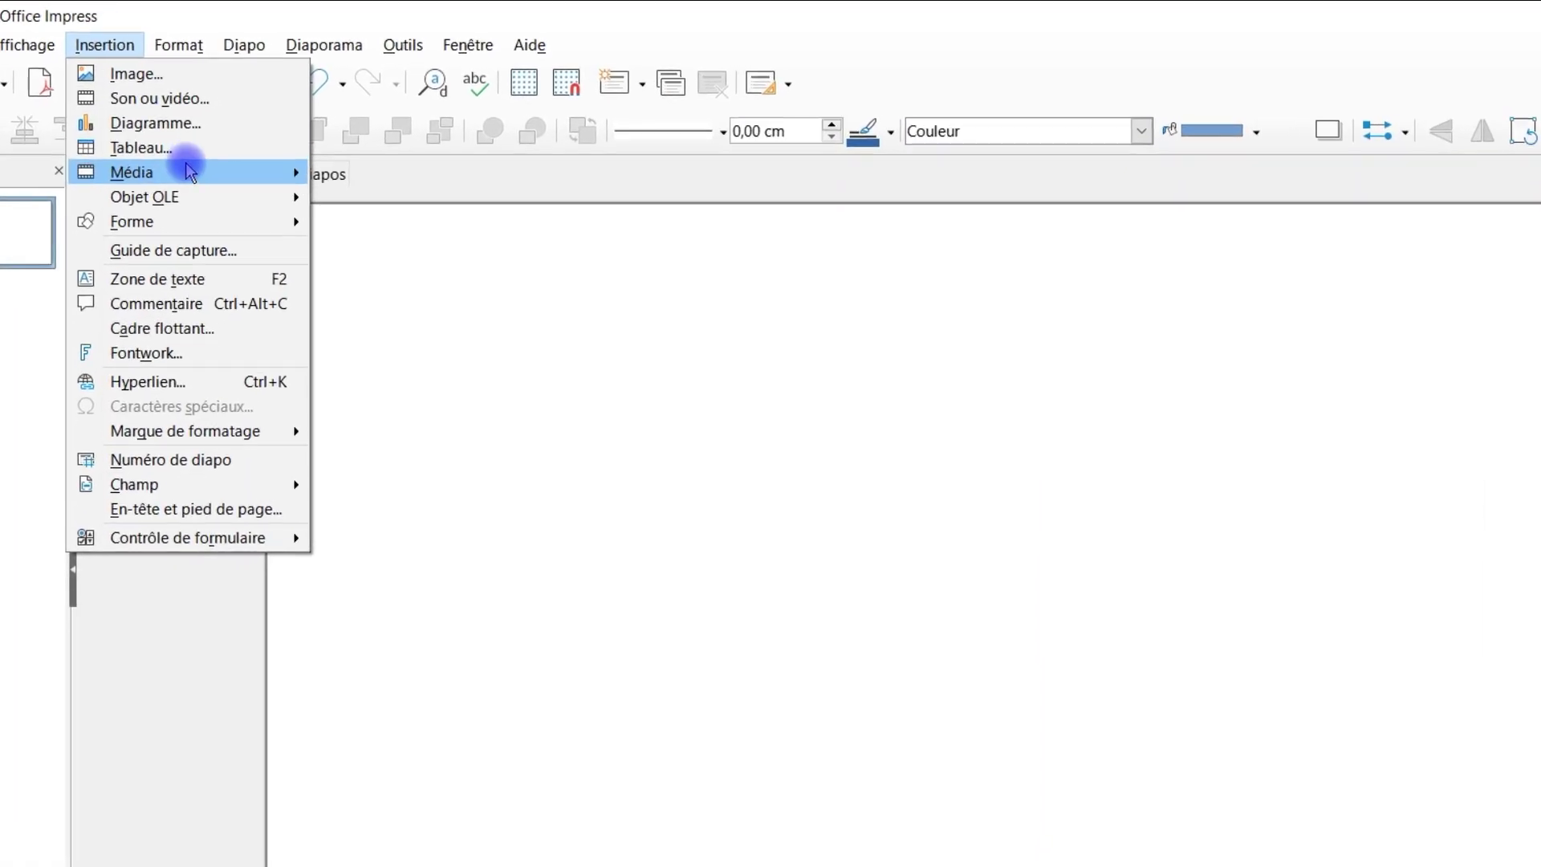
mouse_move(239, 147)
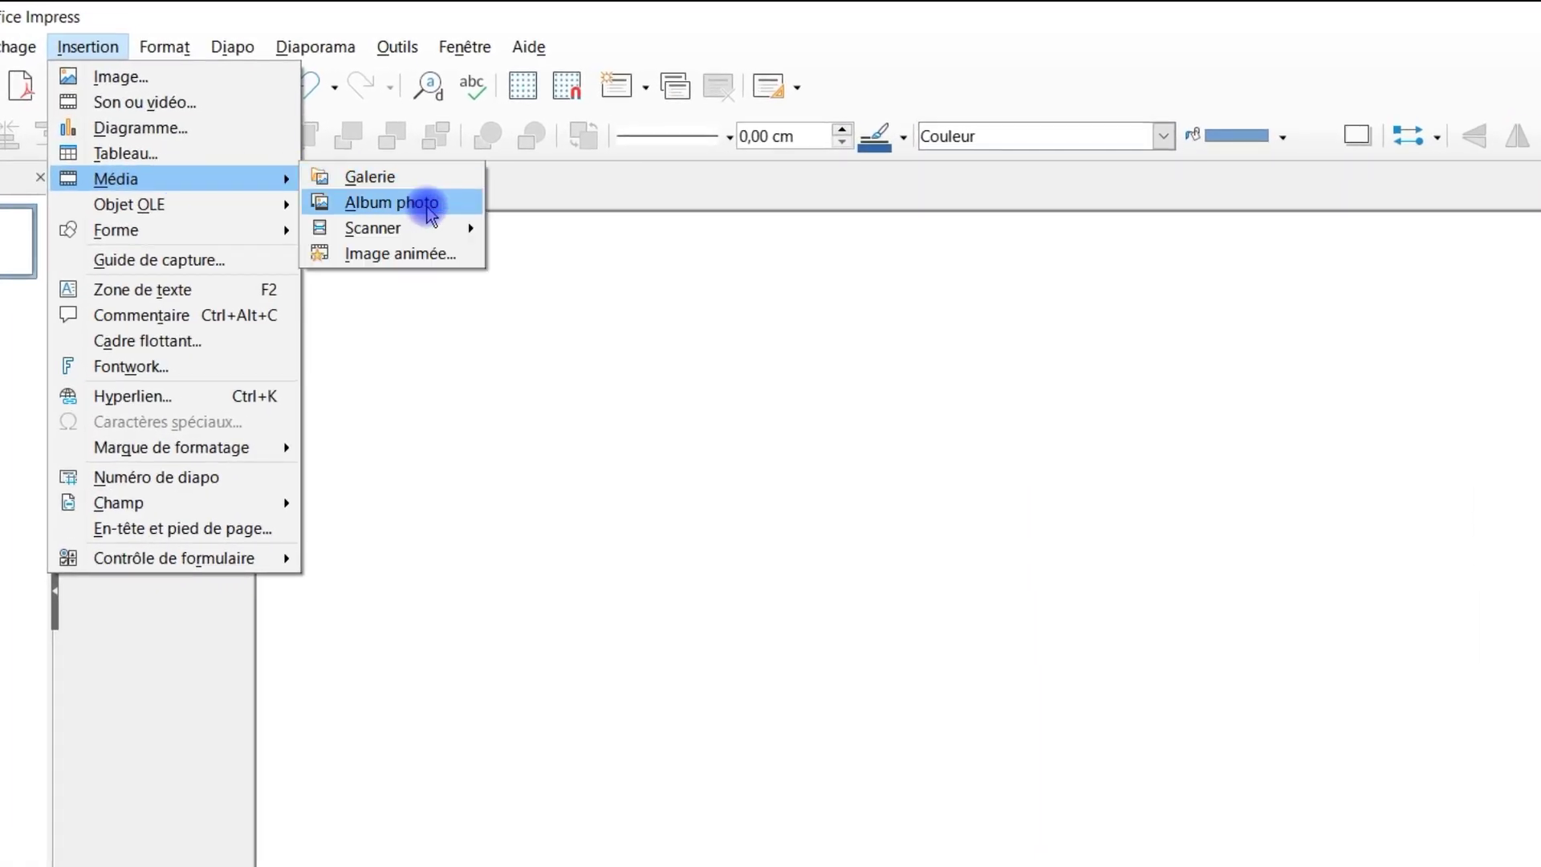
left_click(431, 210)
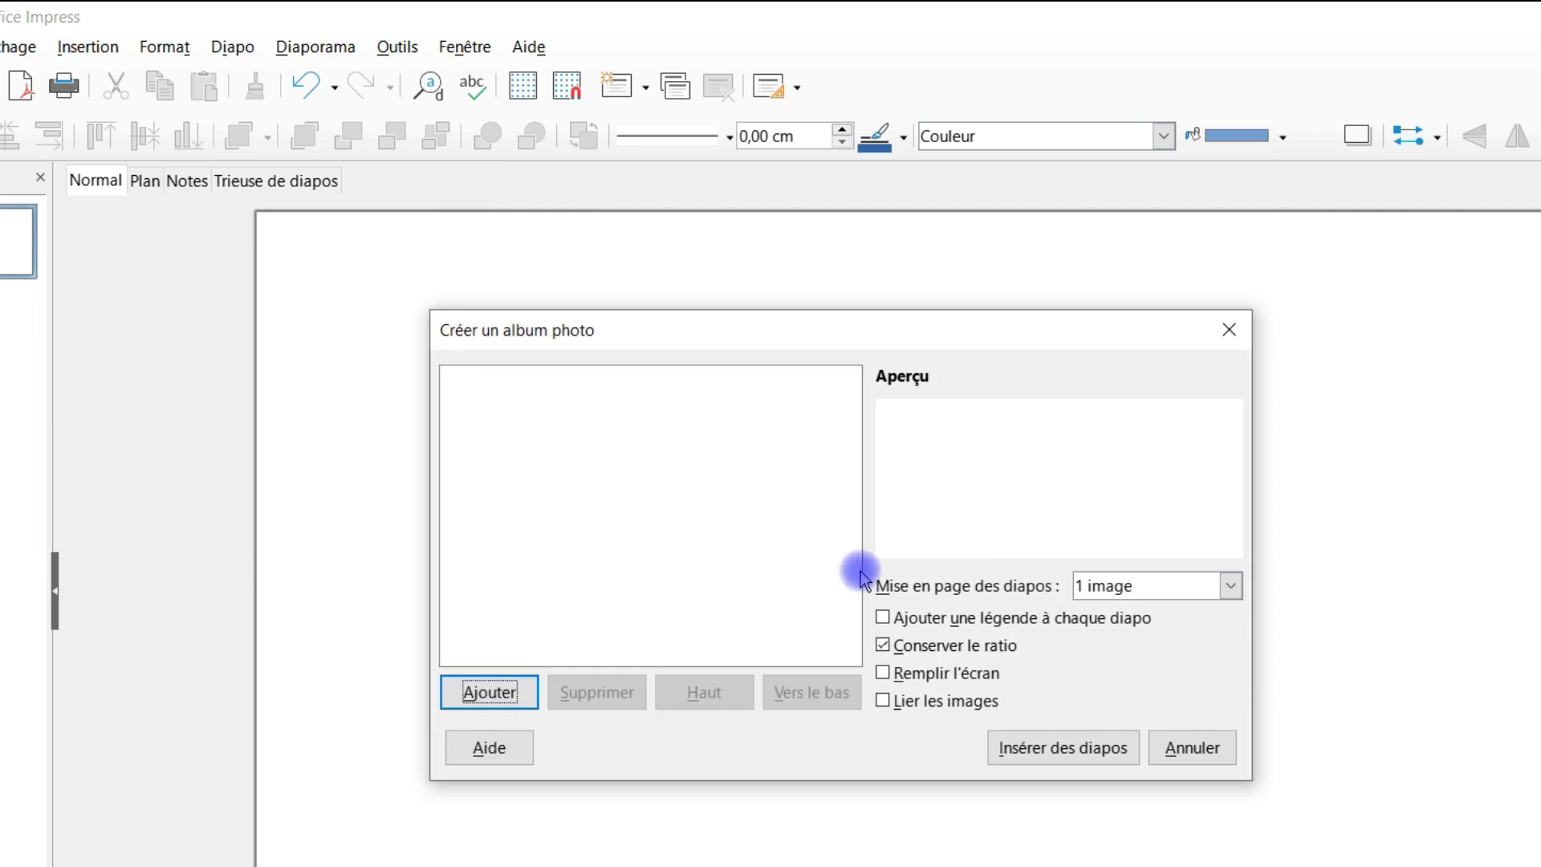
left_click(503, 699)
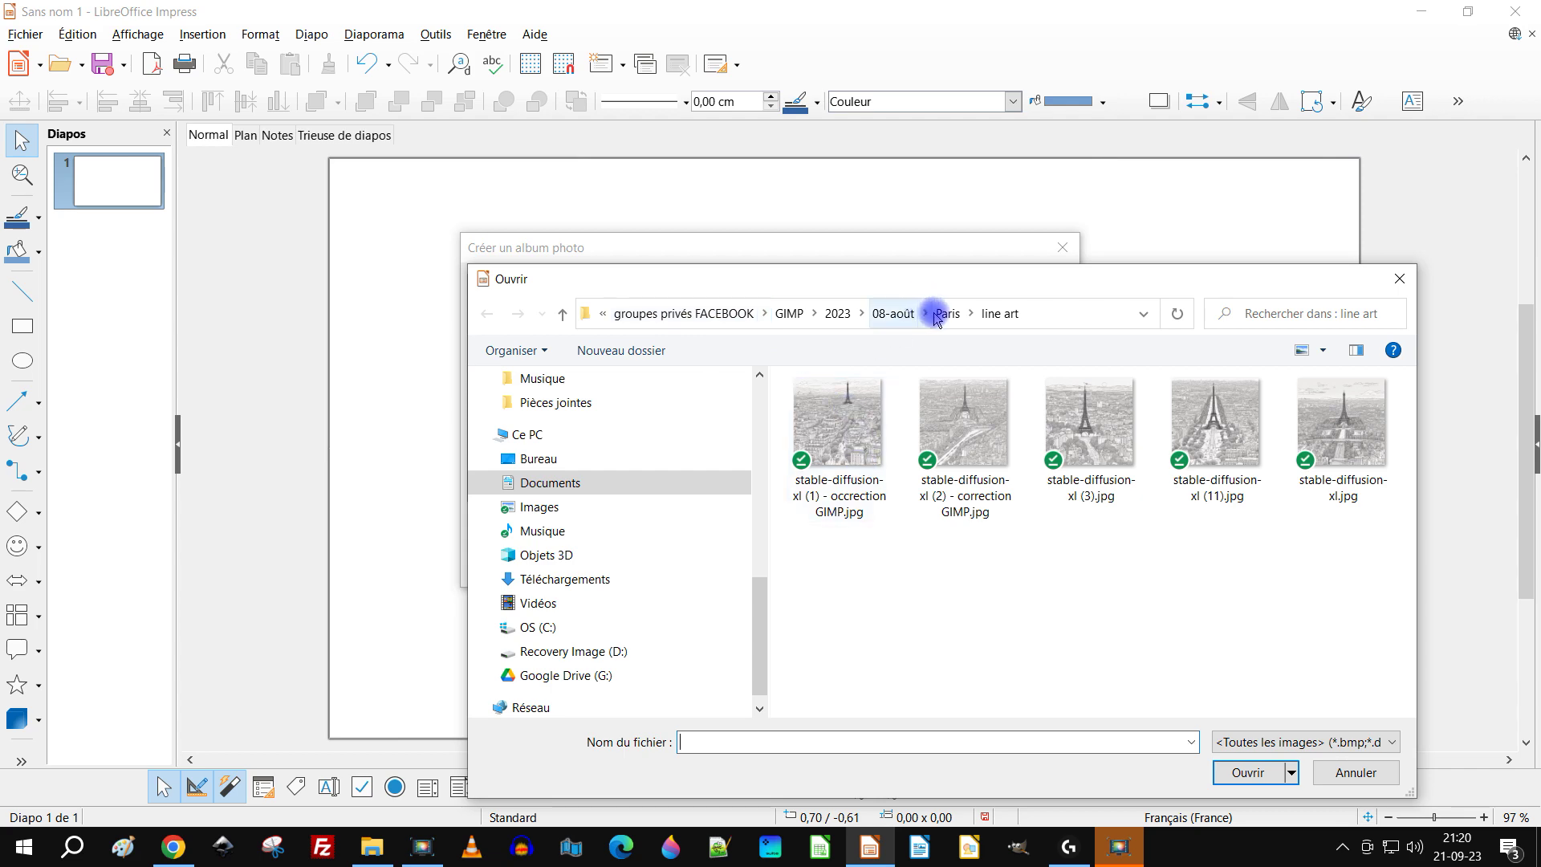
left_click(943, 314)
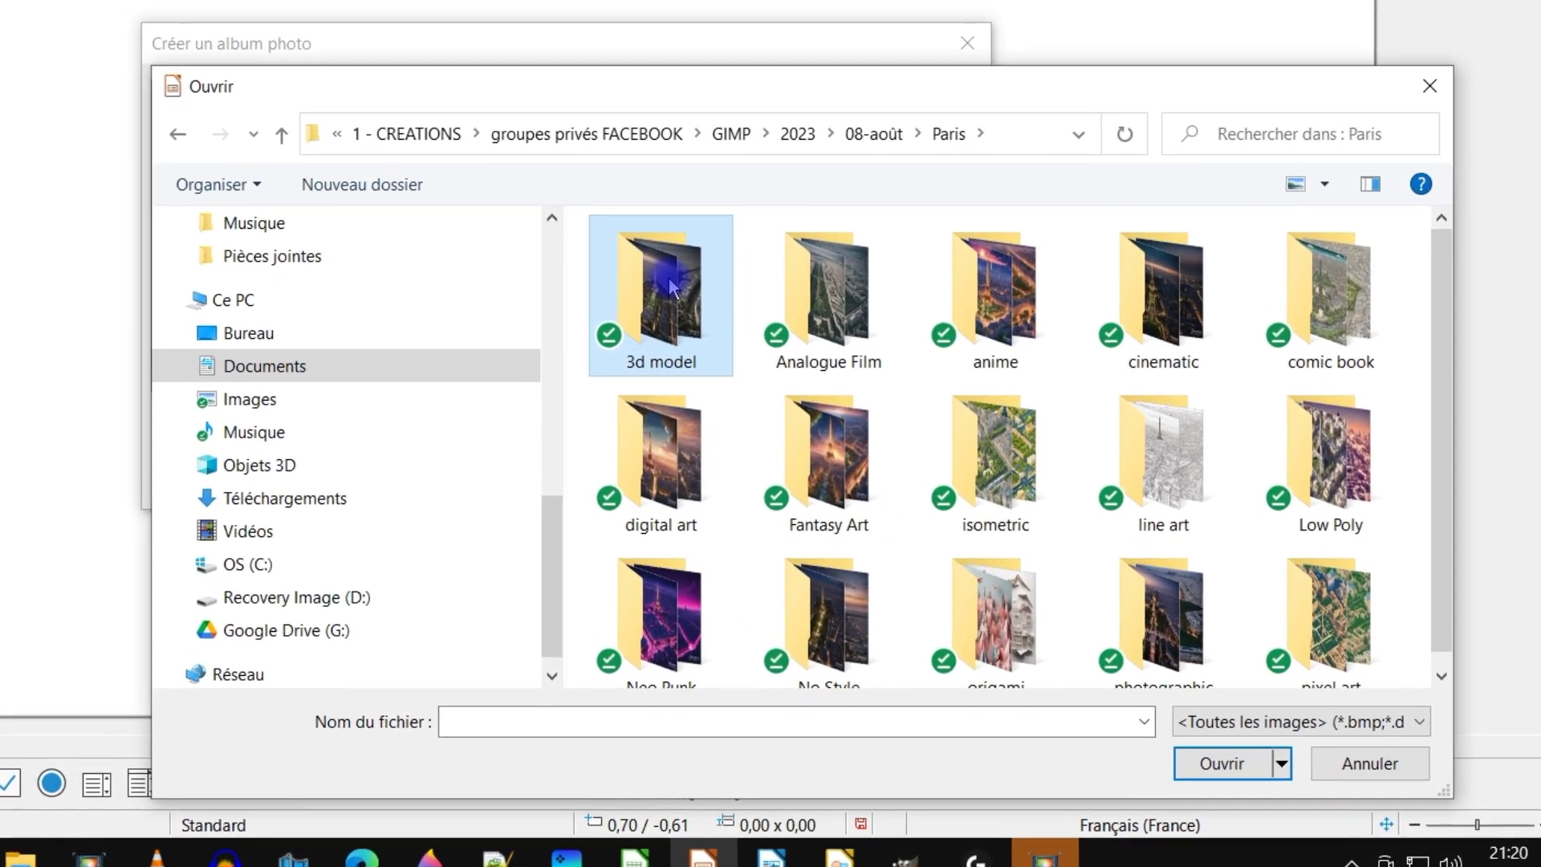
double_click(694, 243)
left_click(667, 267)
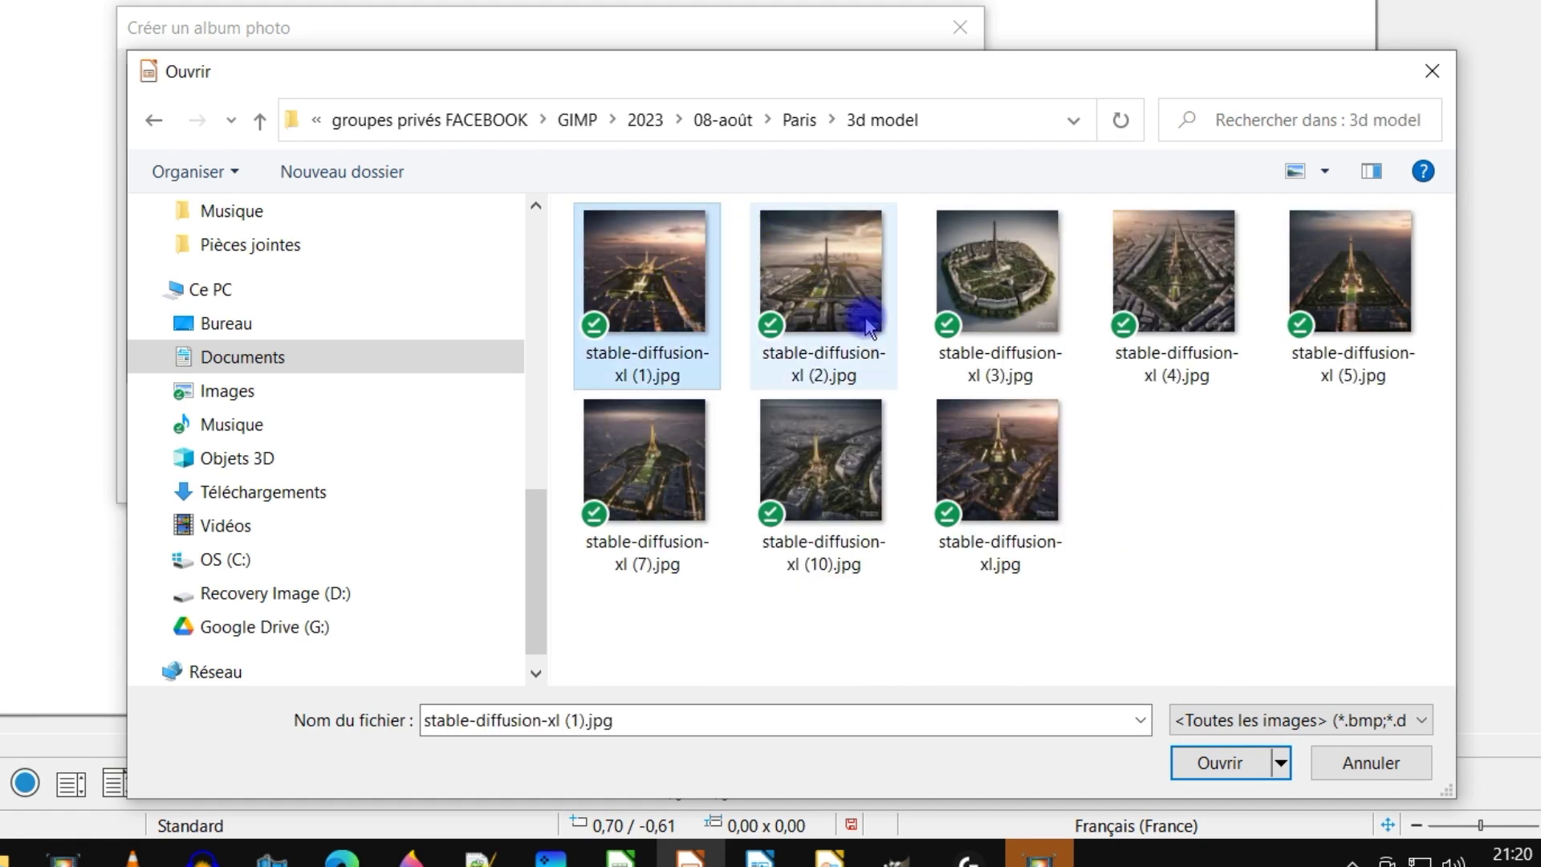
left_click(987, 468, "shift")
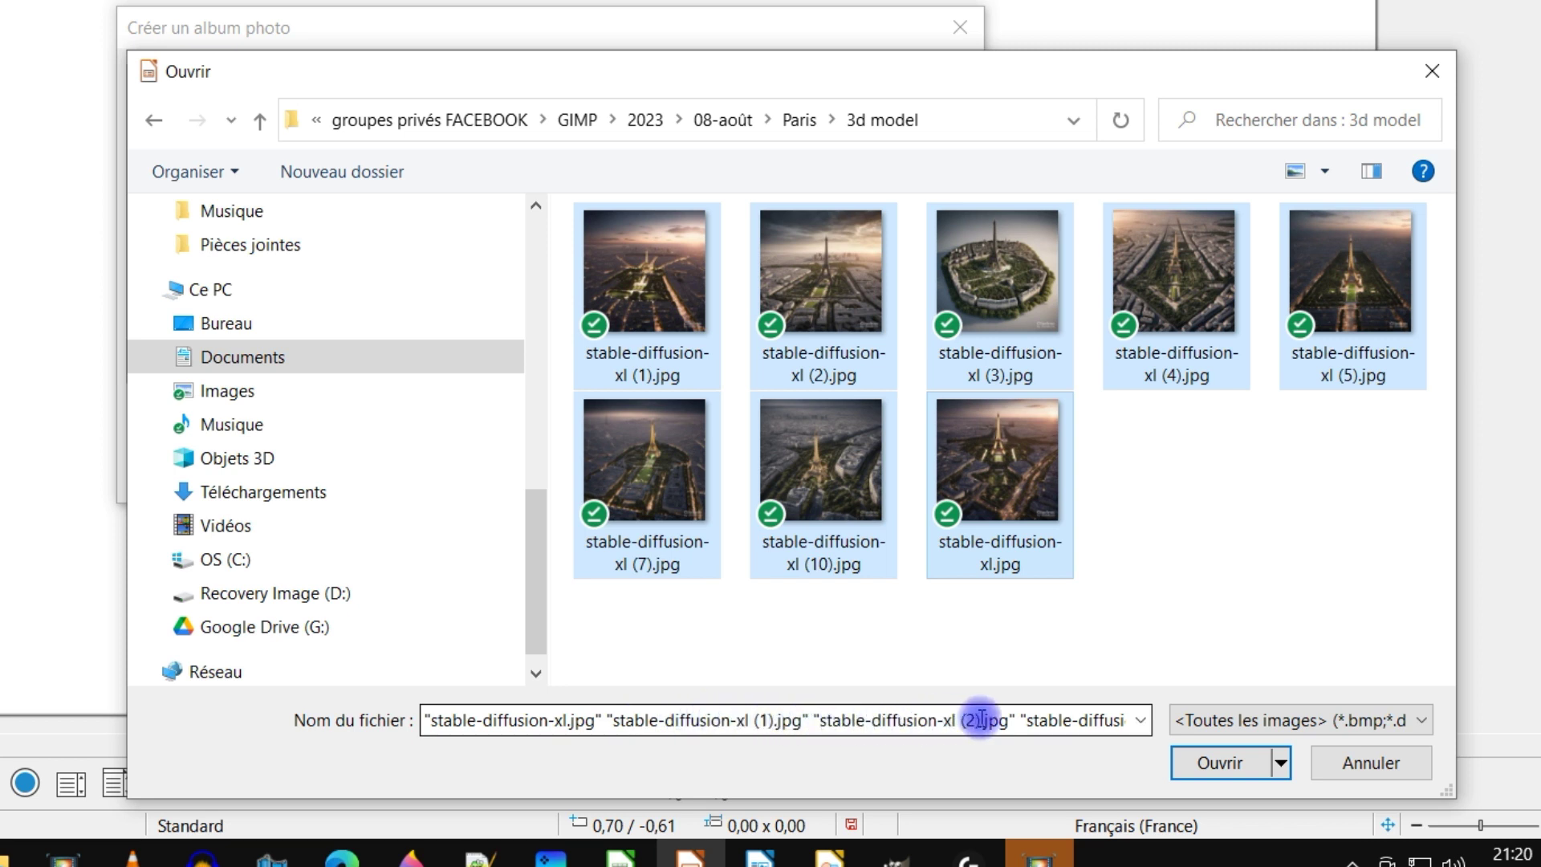
left_click(1210, 767)
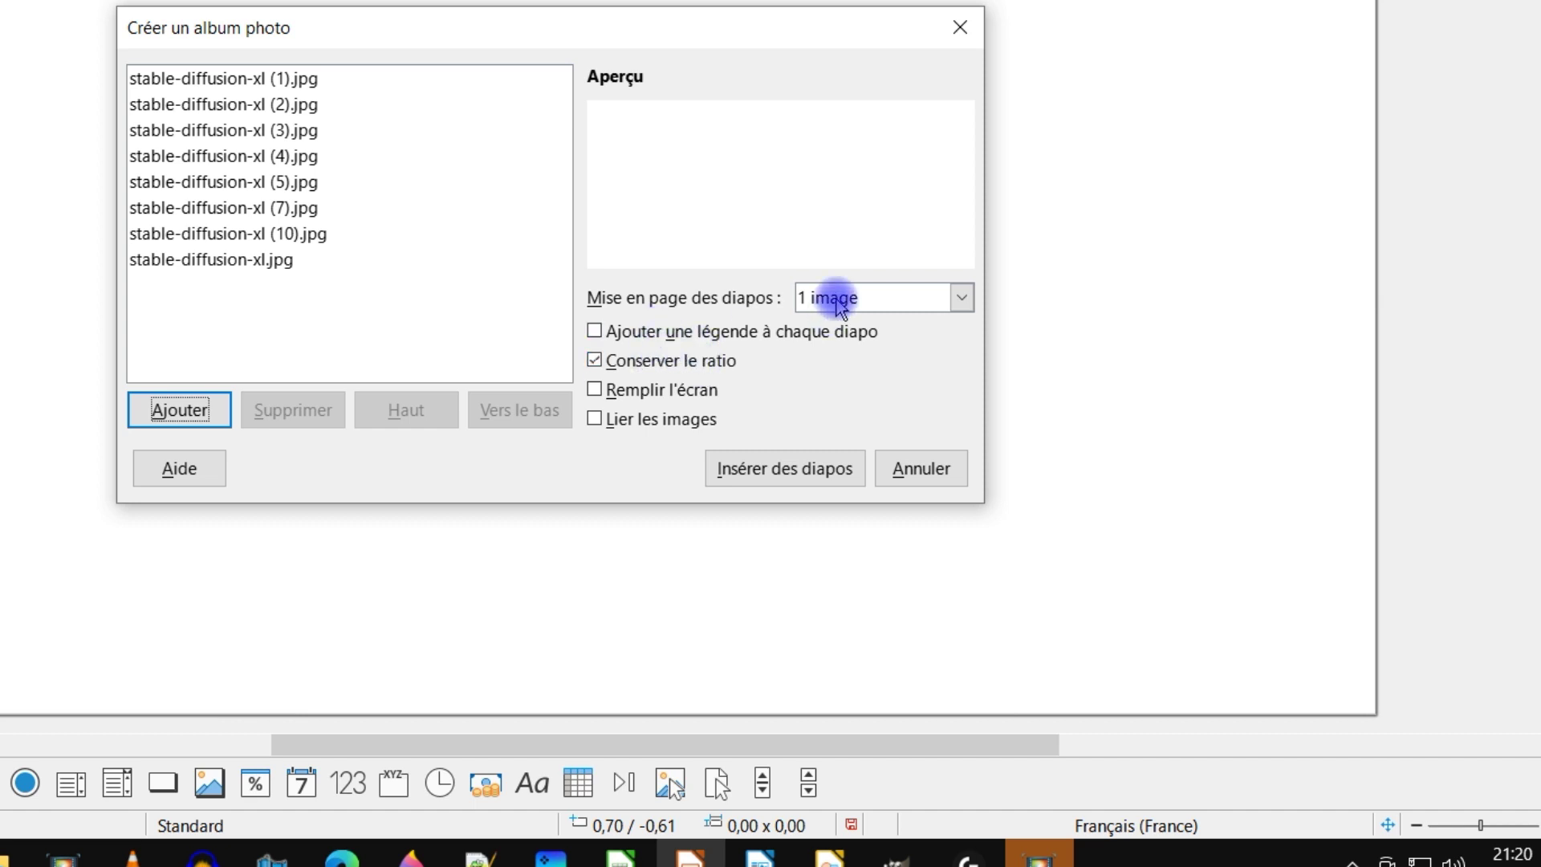
Look at the album's slide layout choices, and try the Lier les images option before turning it off again
left_click(822, 301)
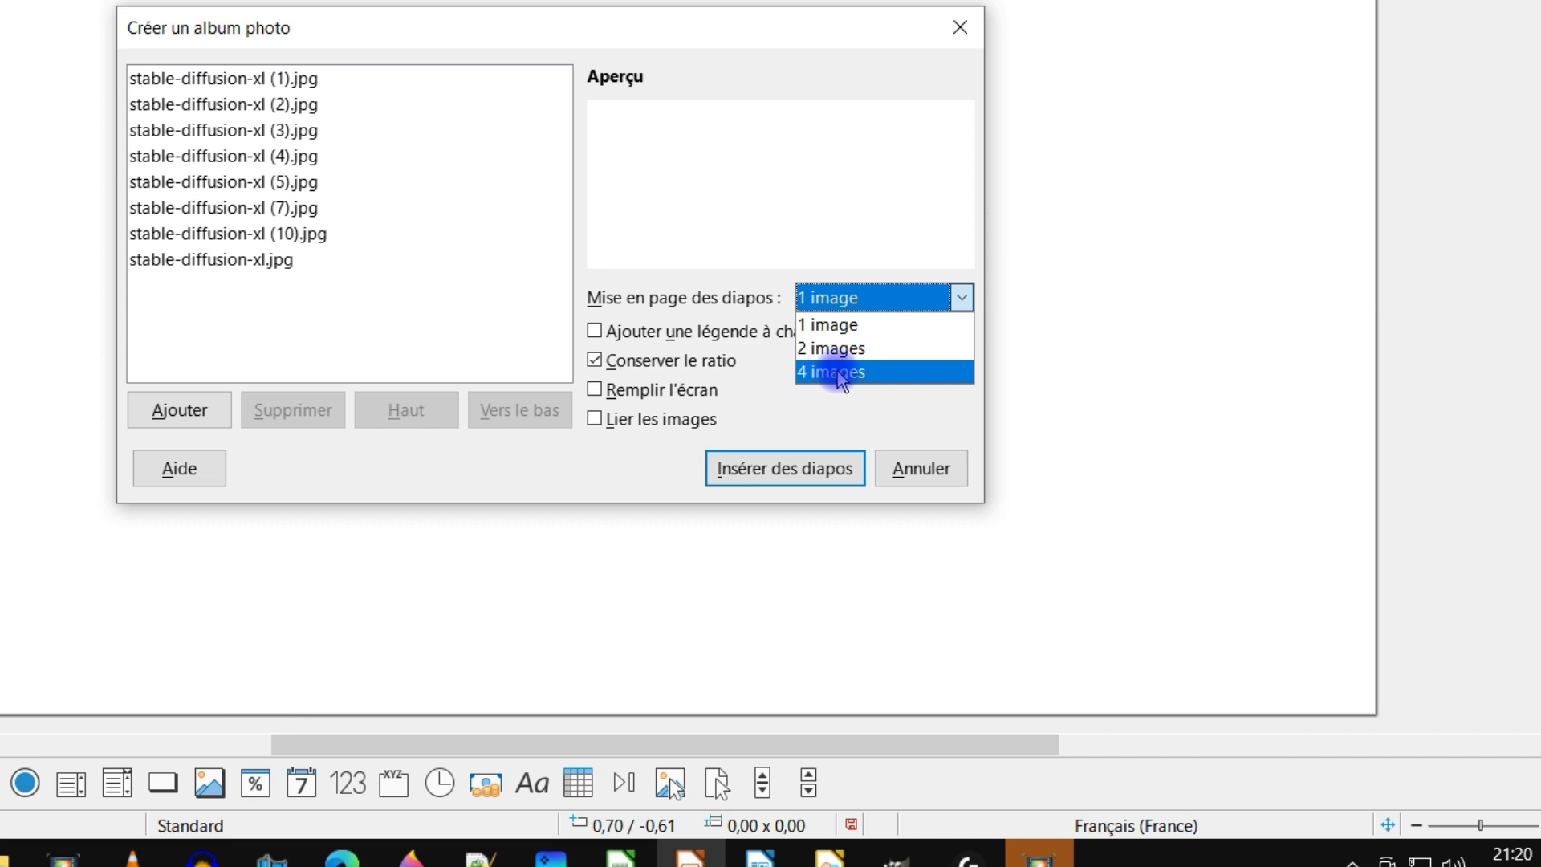
left_click(858, 407)
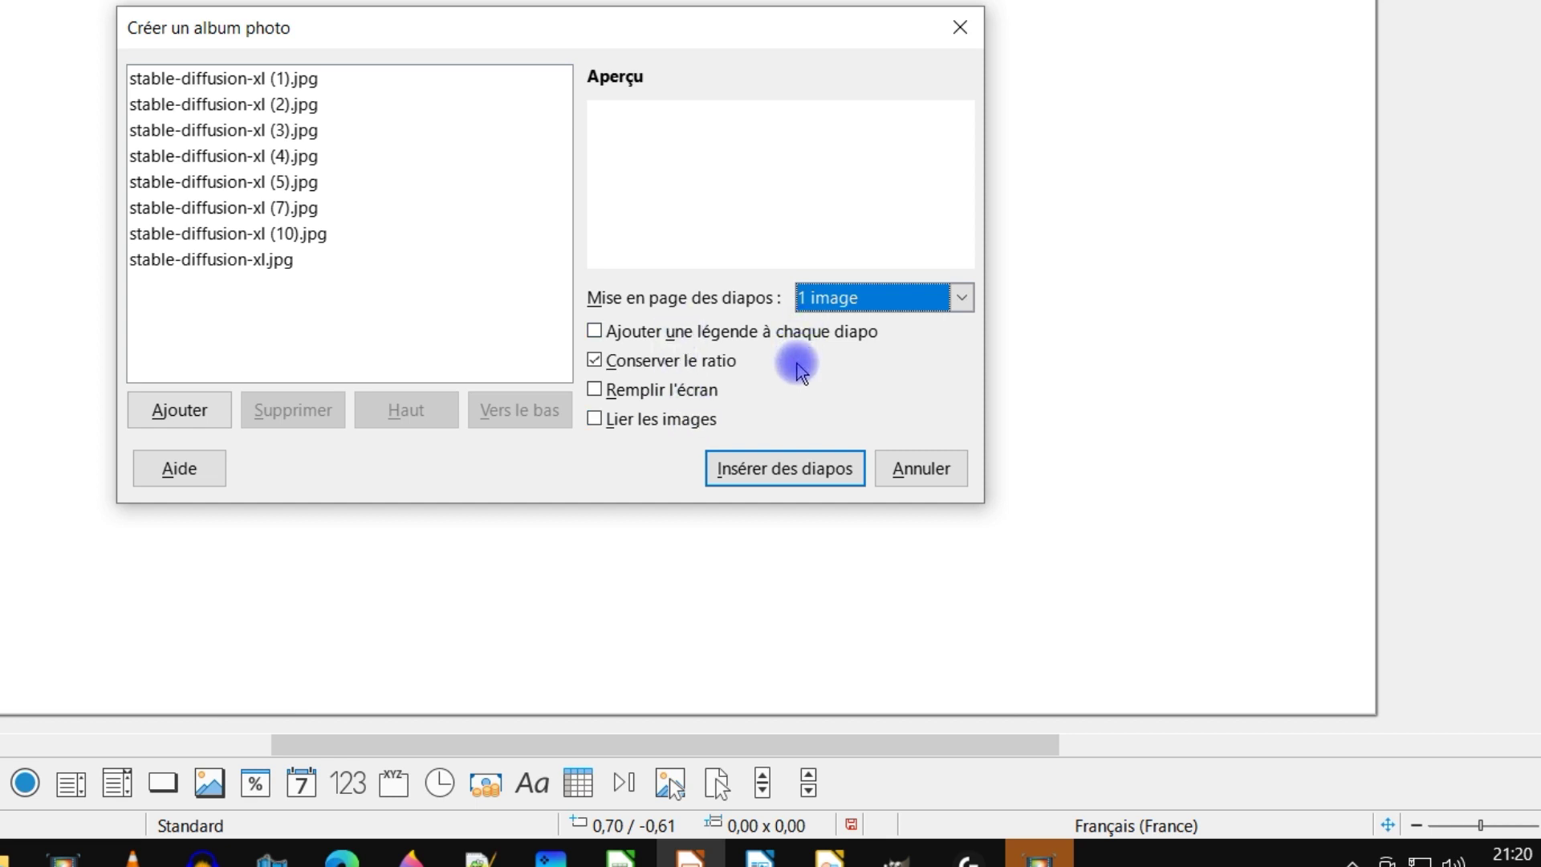
left_click(628, 419)
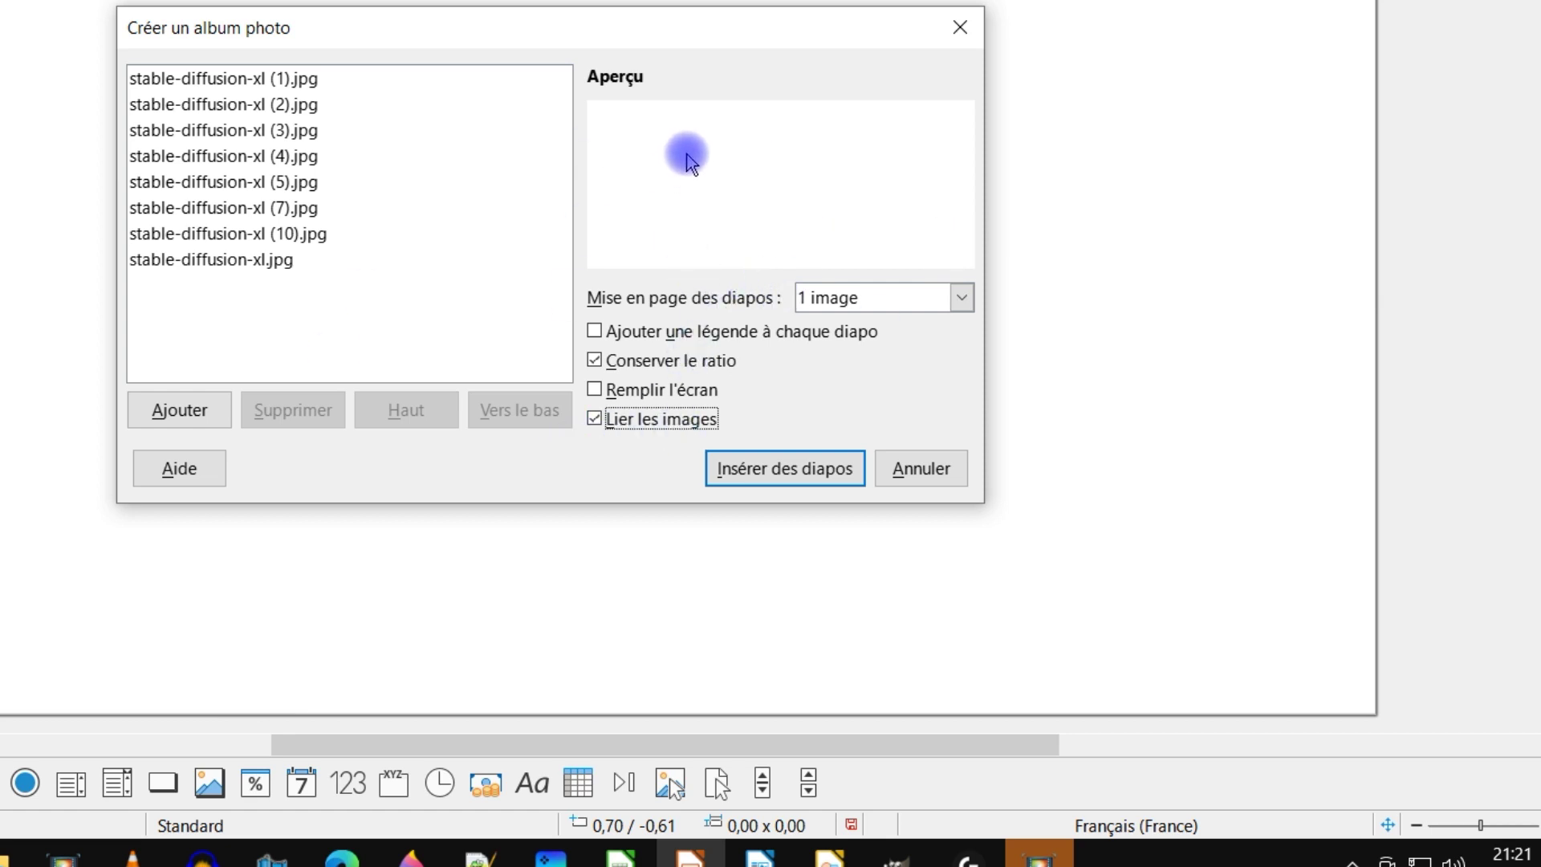
left_click(642, 418)
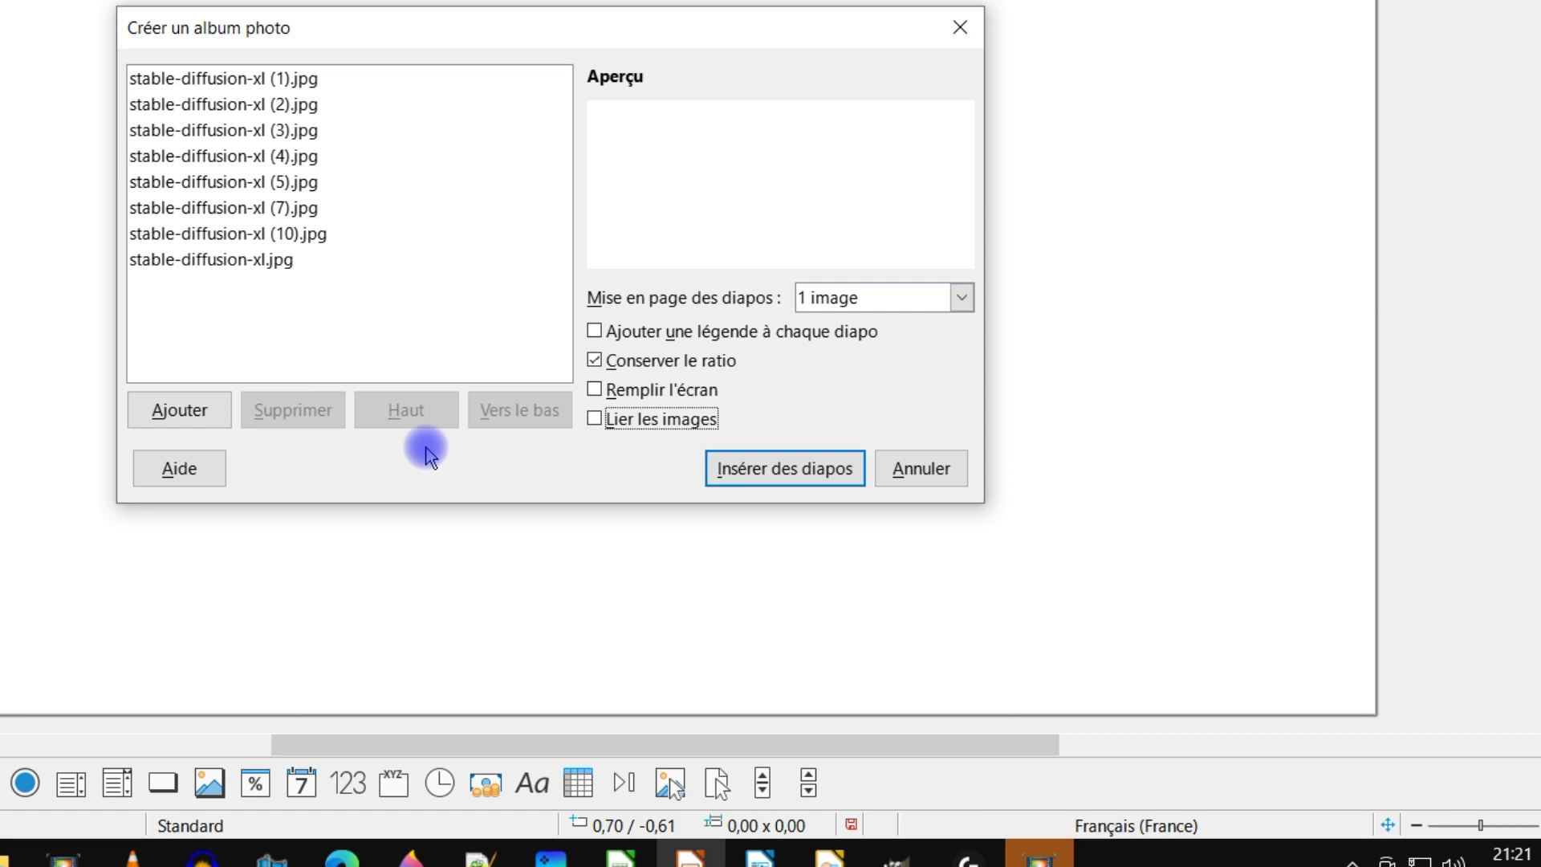
Preview several album images and move stable-diffusion-xl (10).jpg to the end of the image list
left_click(346, 163)
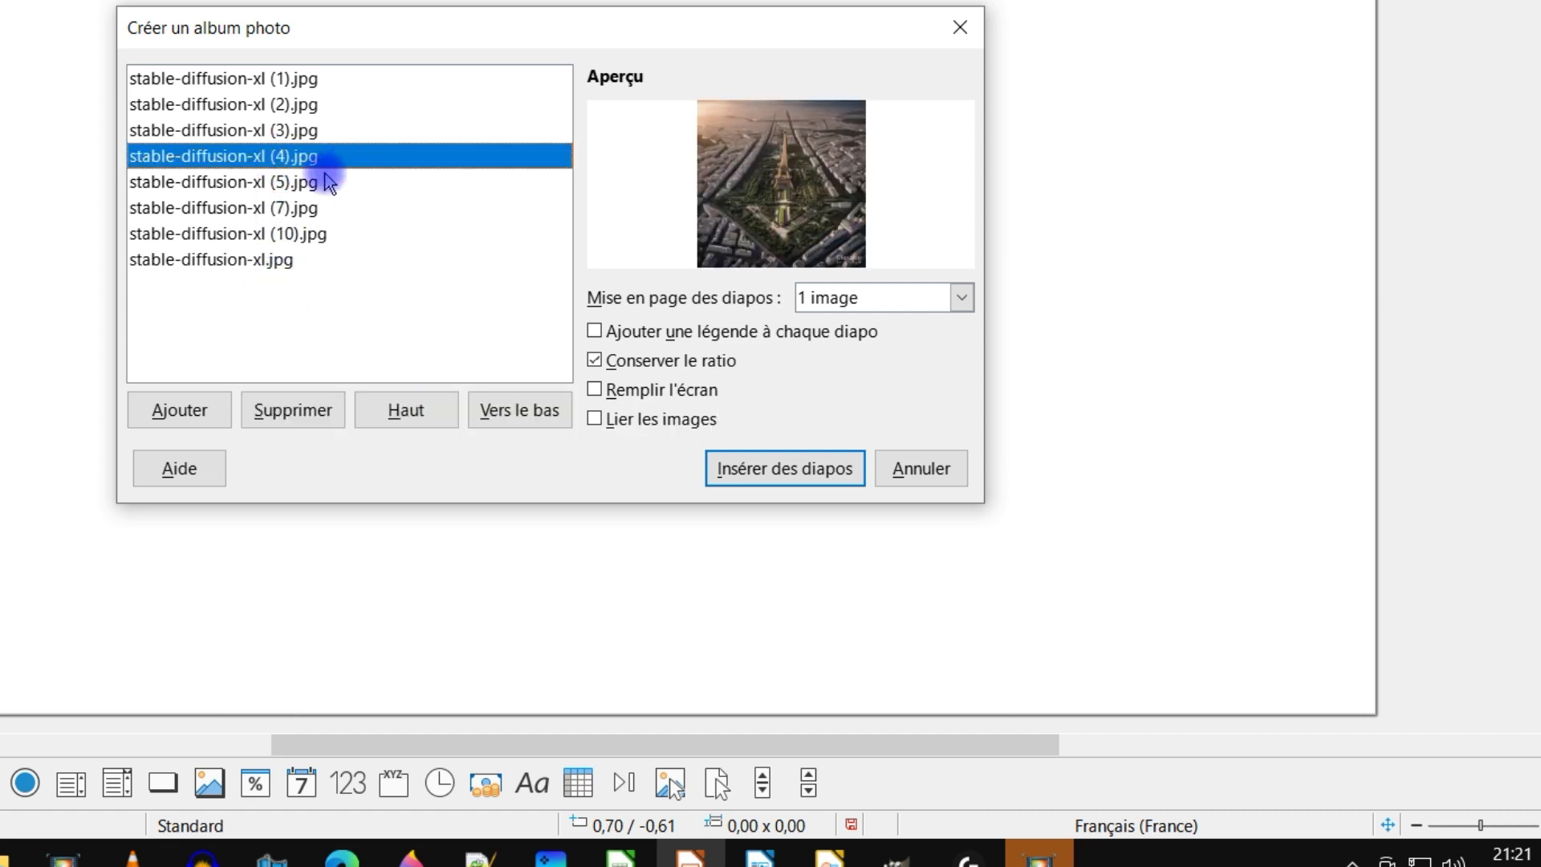
left_click(256, 206)
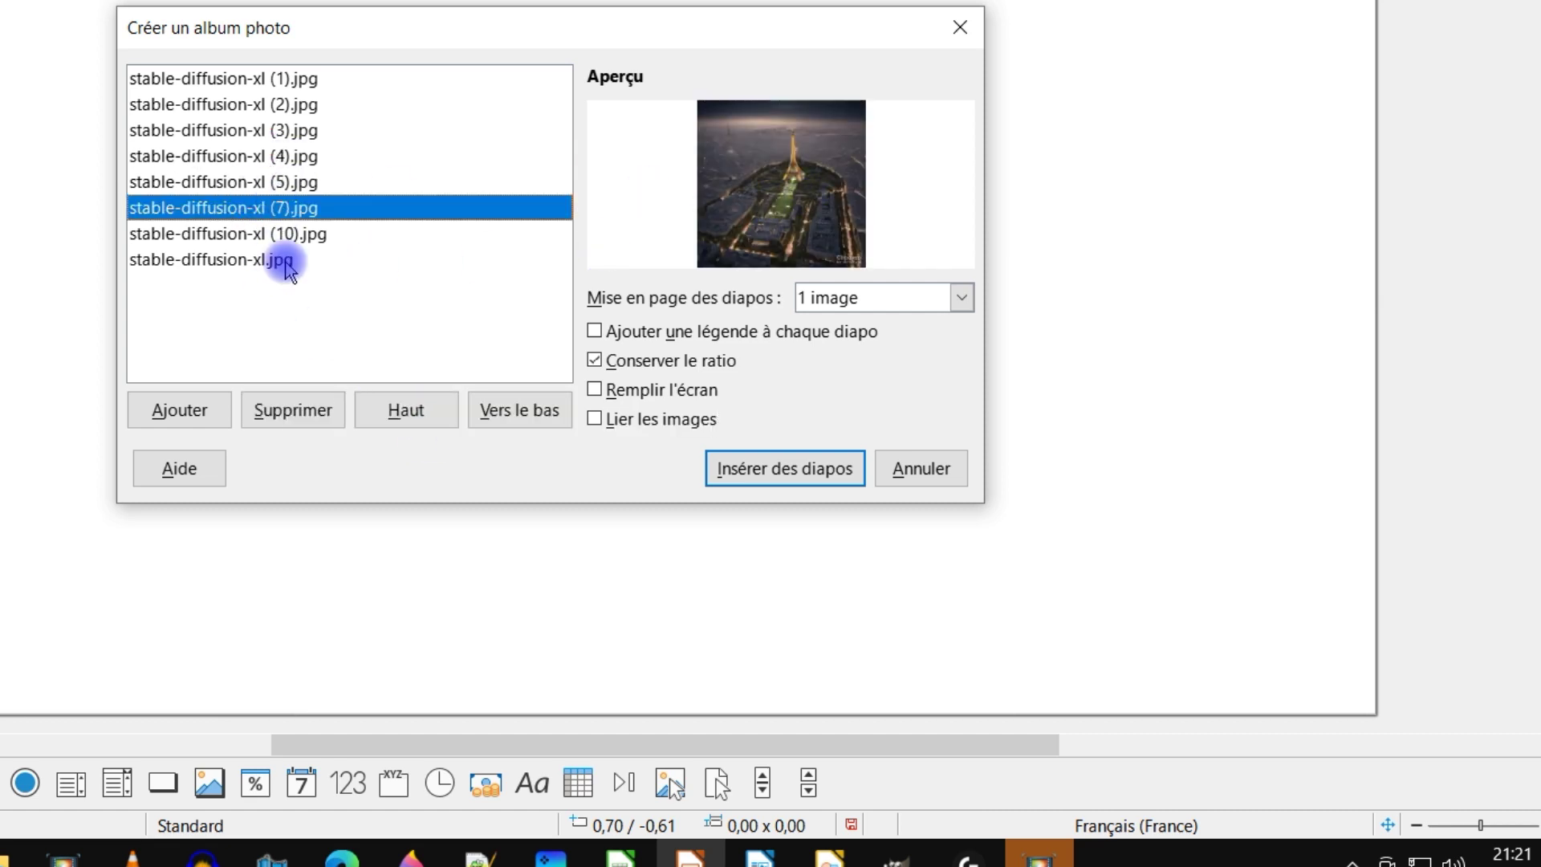
left_click(230, 234)
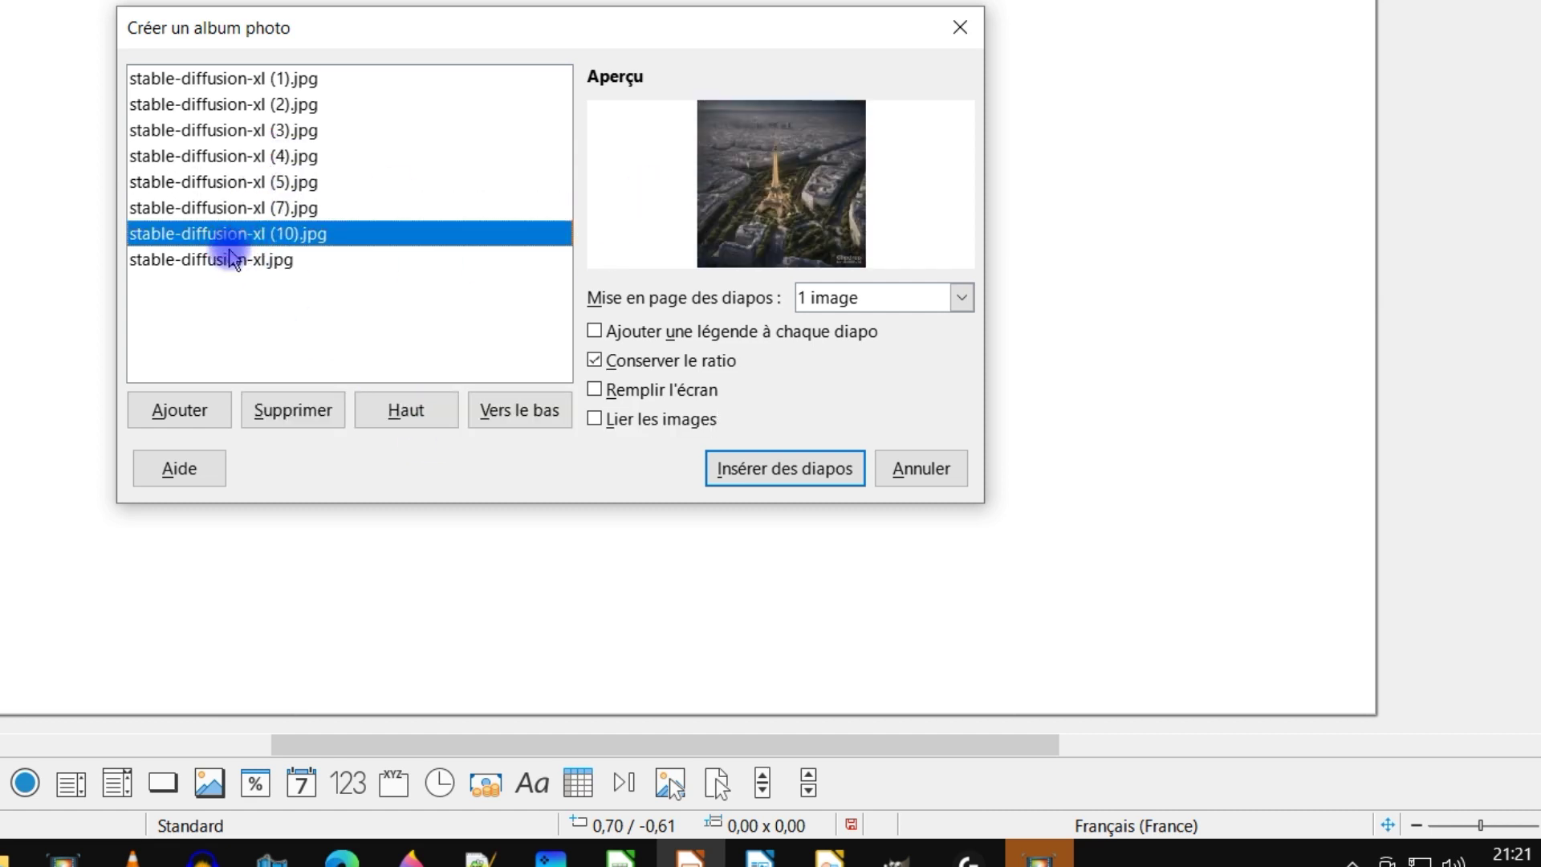
left_click(385, 417)
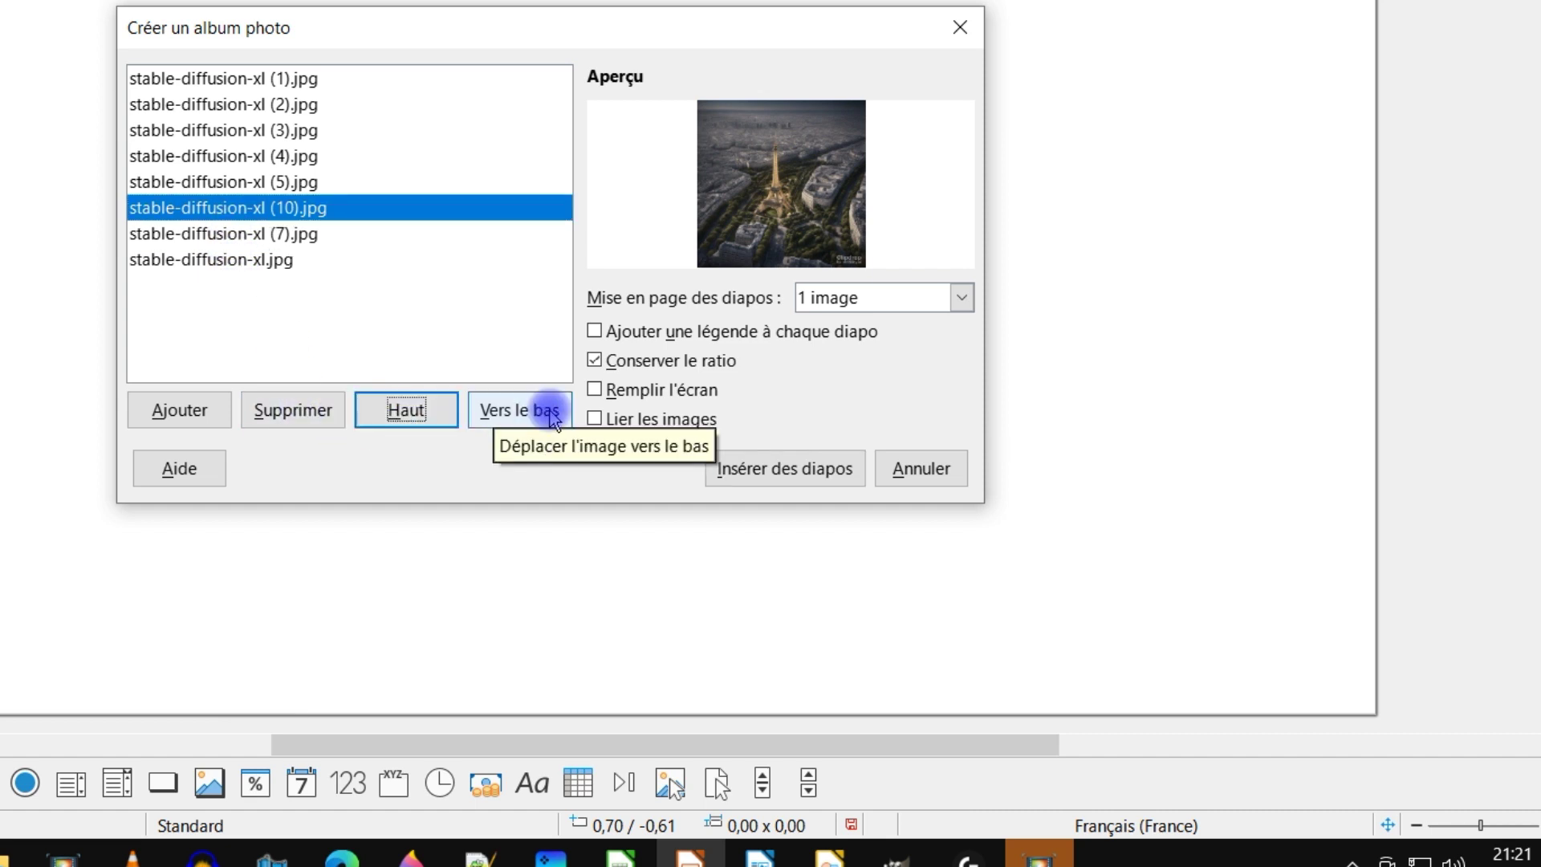
left_click(550, 416)
left_click(551, 416)
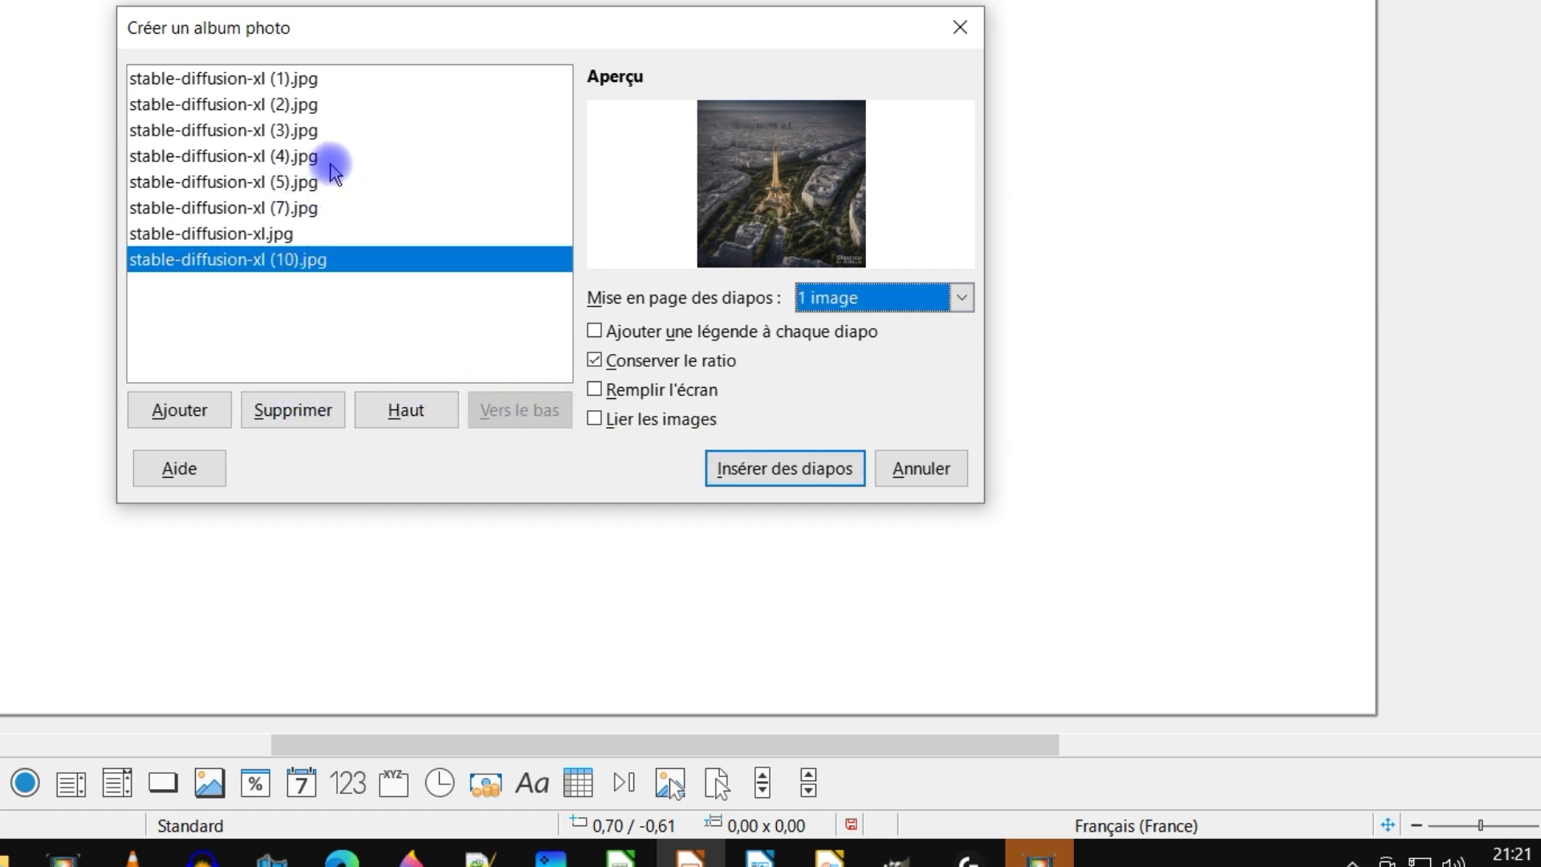
Preview the first album image and insert the 3d model slides with one image per slide, keeping the ratio
left_click(334, 158)
left_click(345, 80)
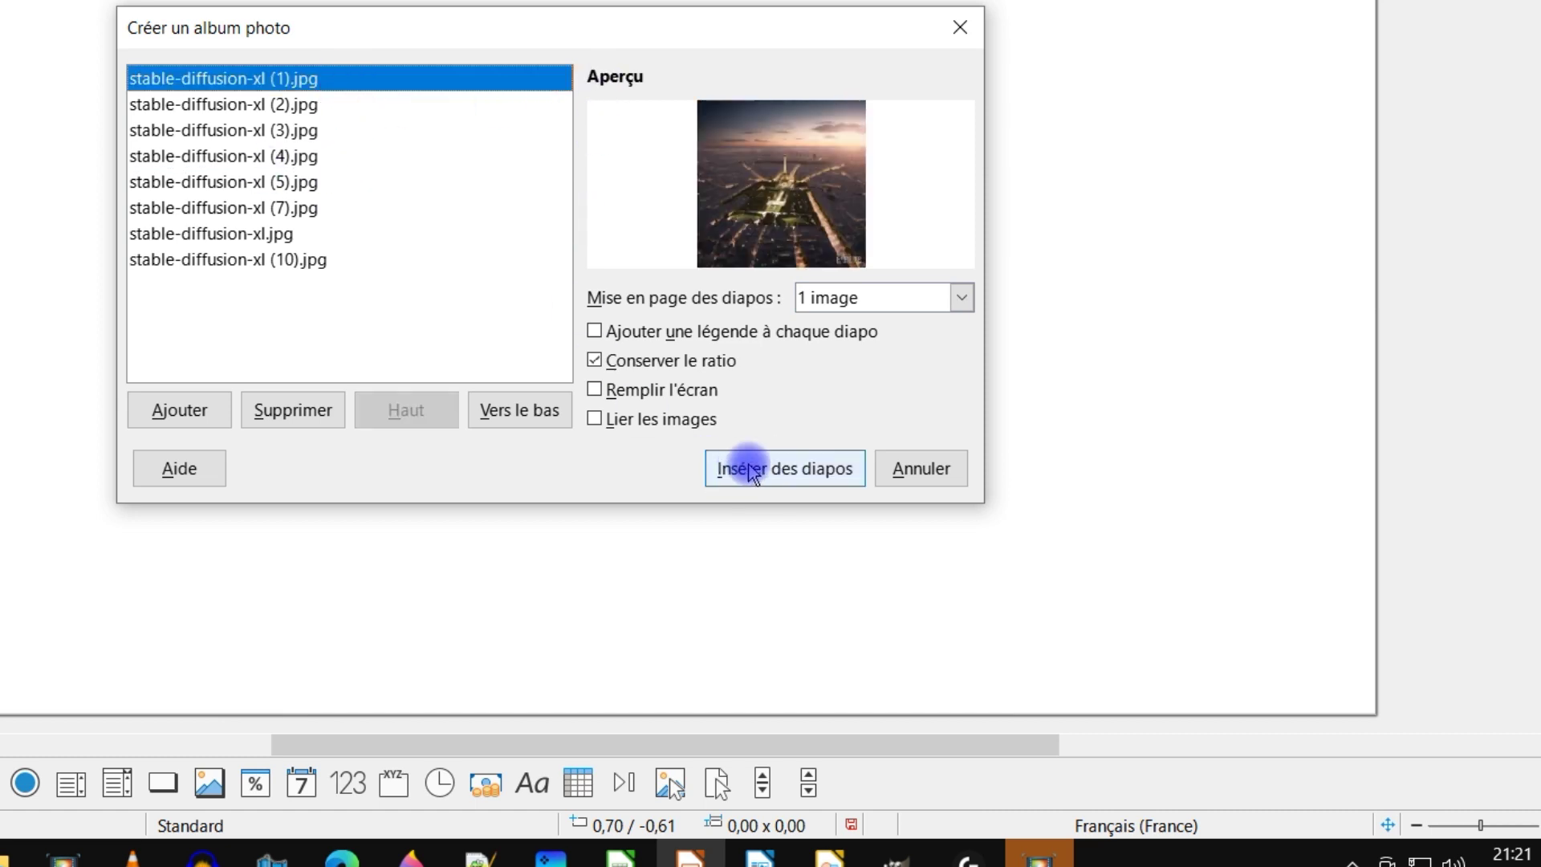
left_click(752, 472)
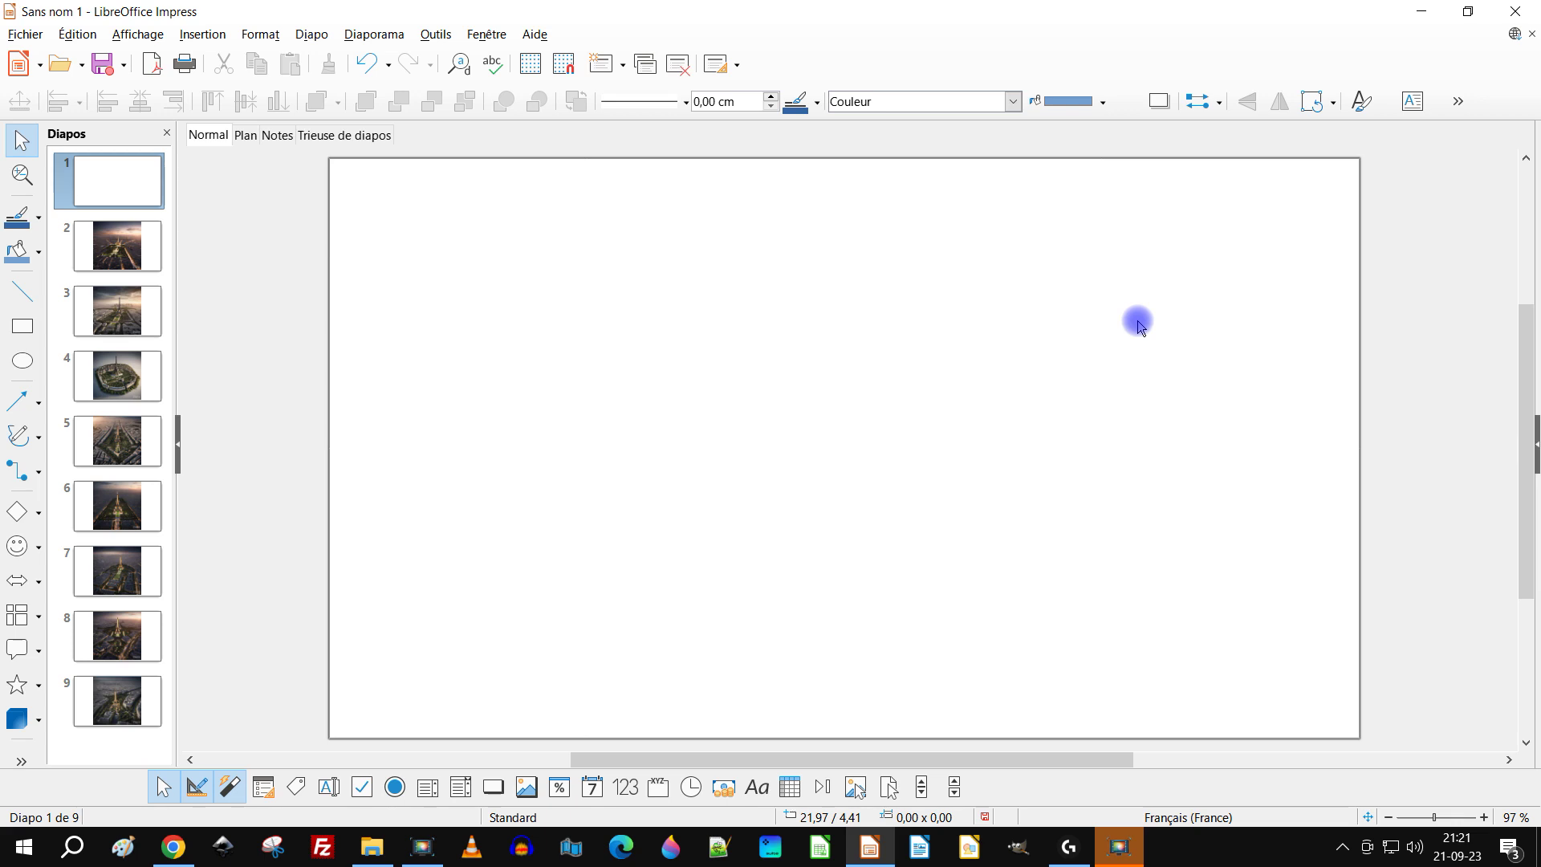
Look through the inserted 3d model slides and add a new blank slide after slide 9
scroll(98, 488, "down", 2)
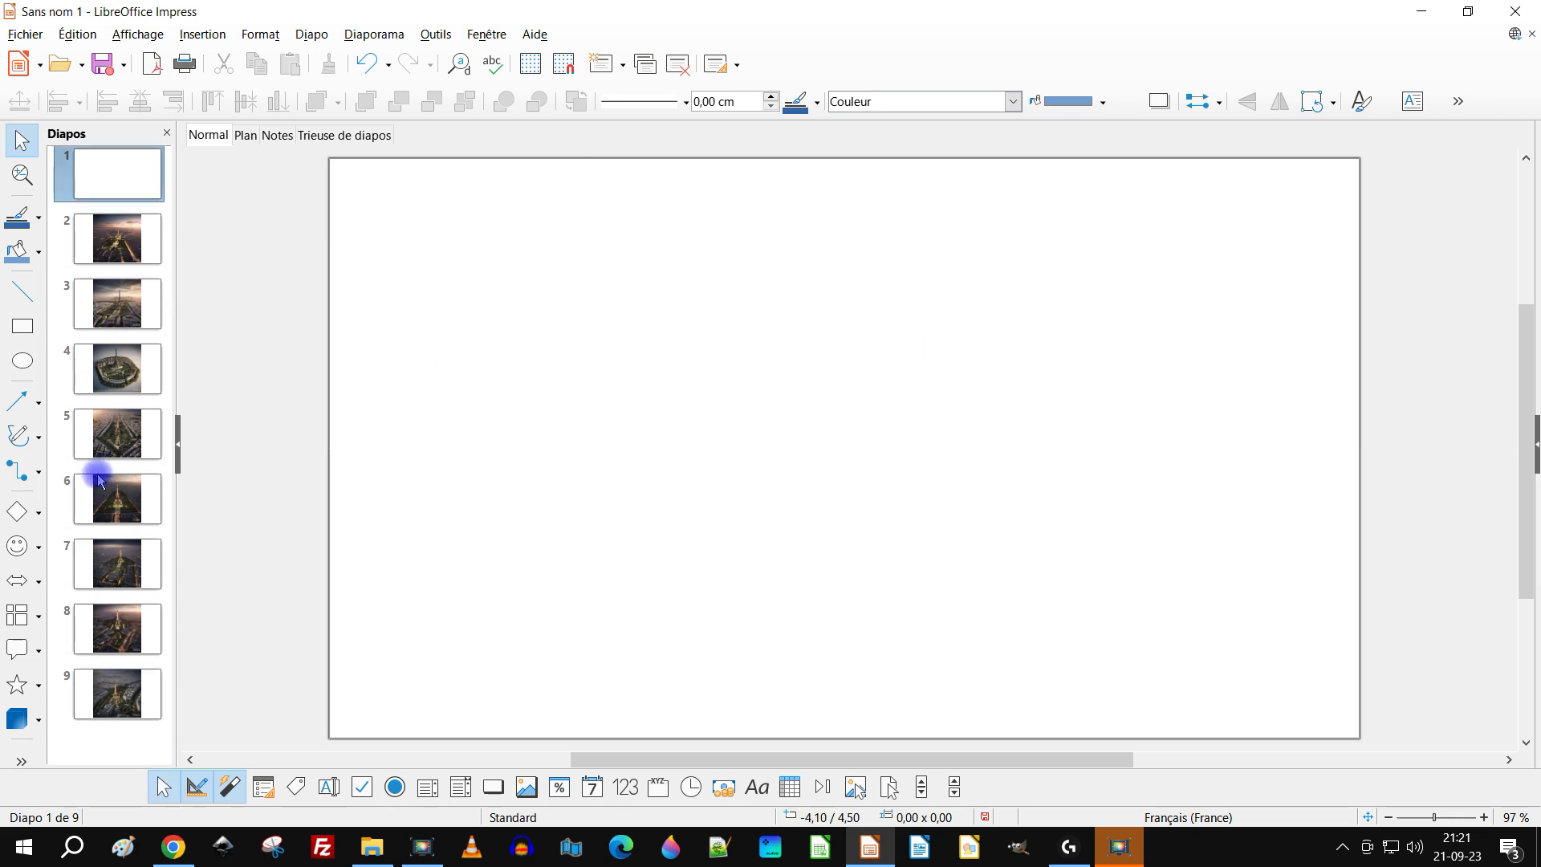
left_click(110, 218)
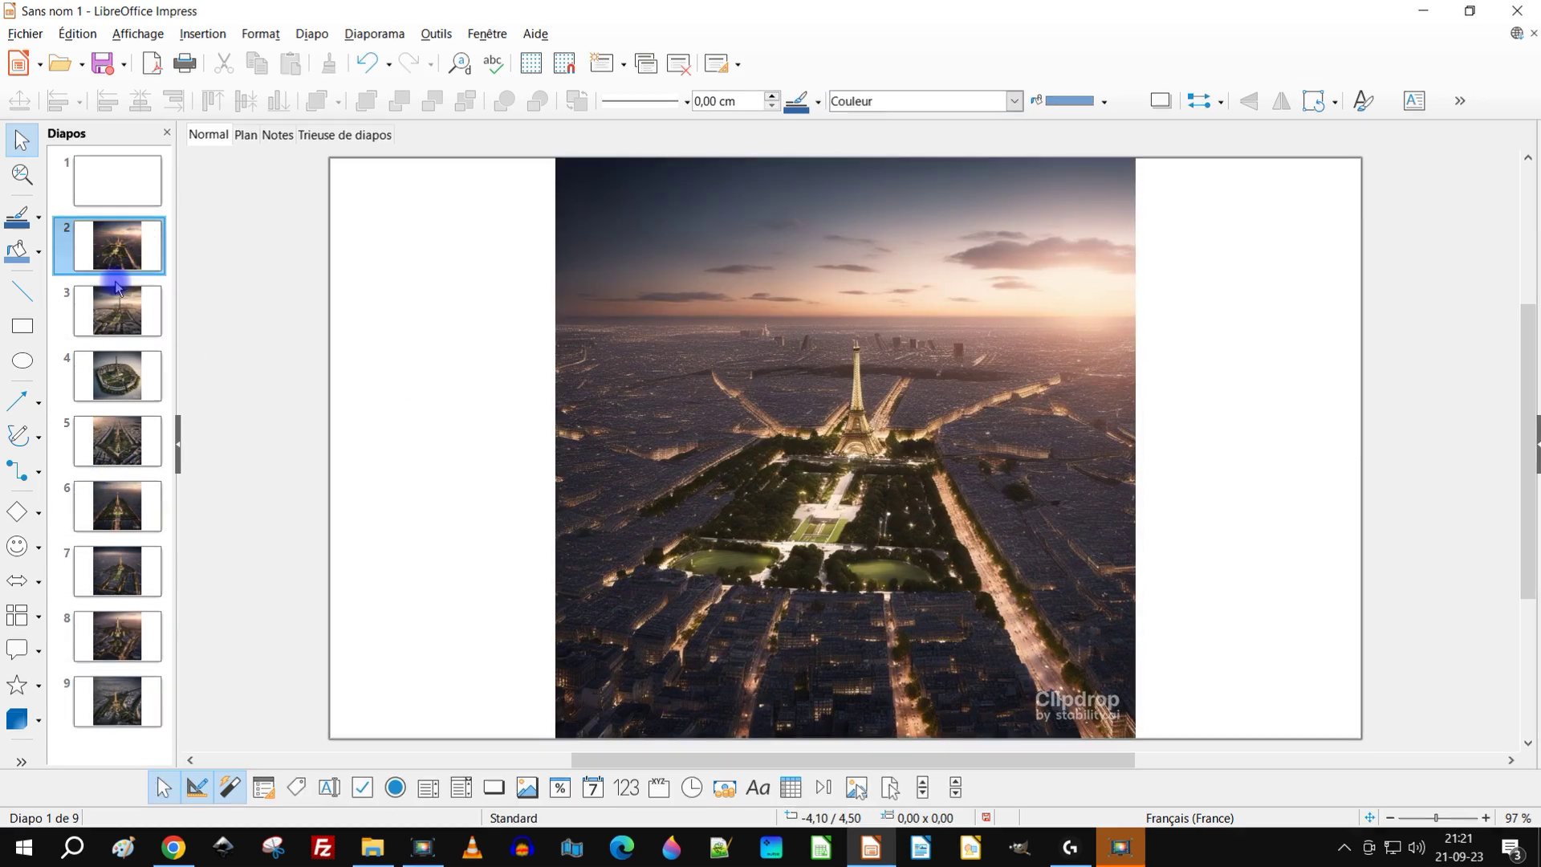
left_click(117, 311)
left_click(120, 373)
scroll(116, 459, "down", 1)
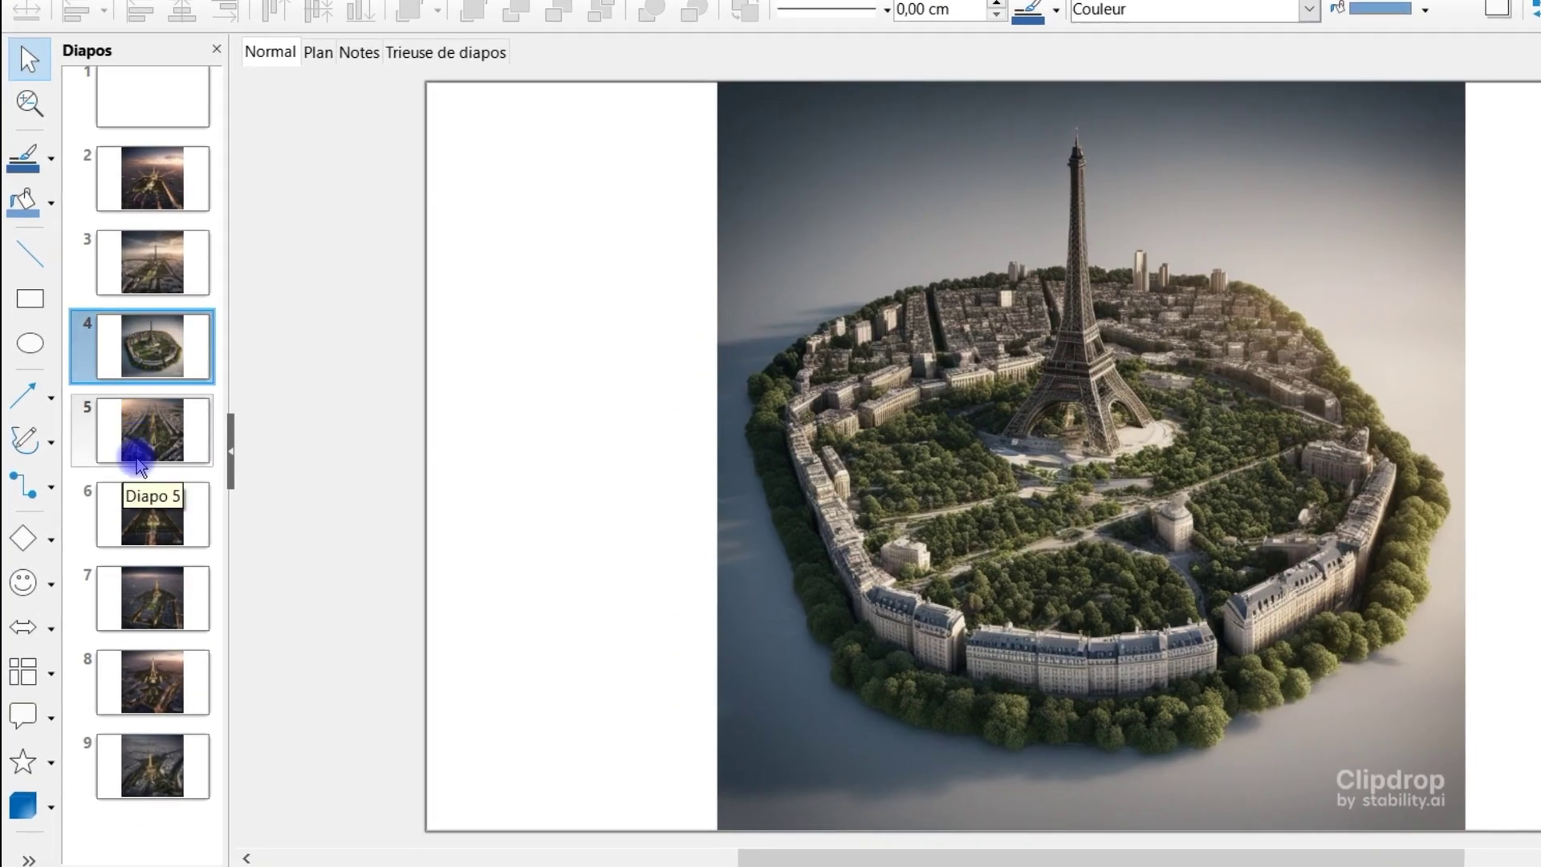
left_click(181, 778)
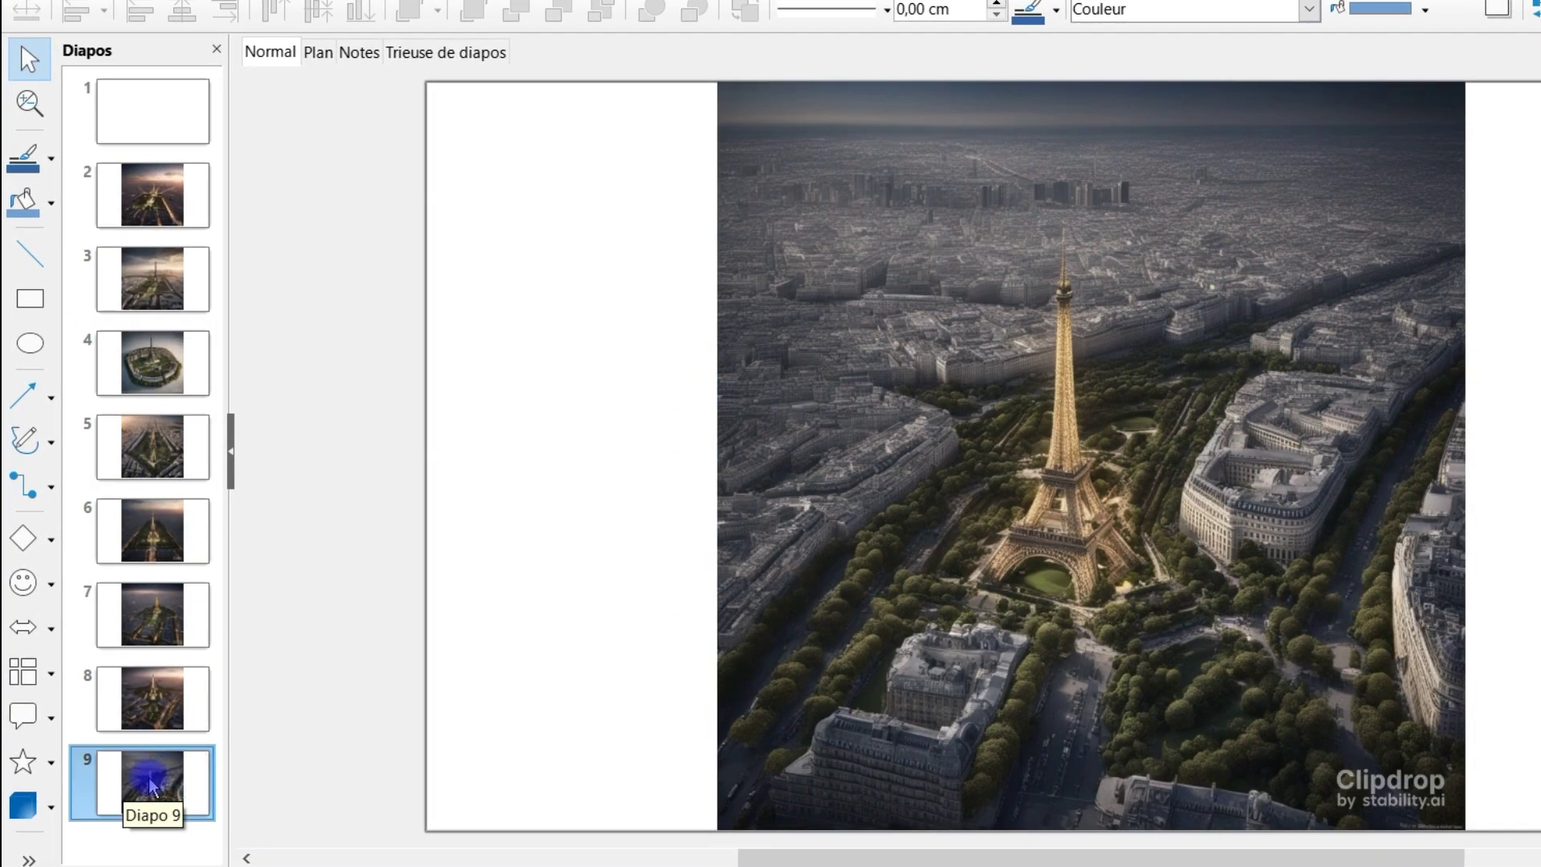
right_click(150, 787)
left_click(204, 595)
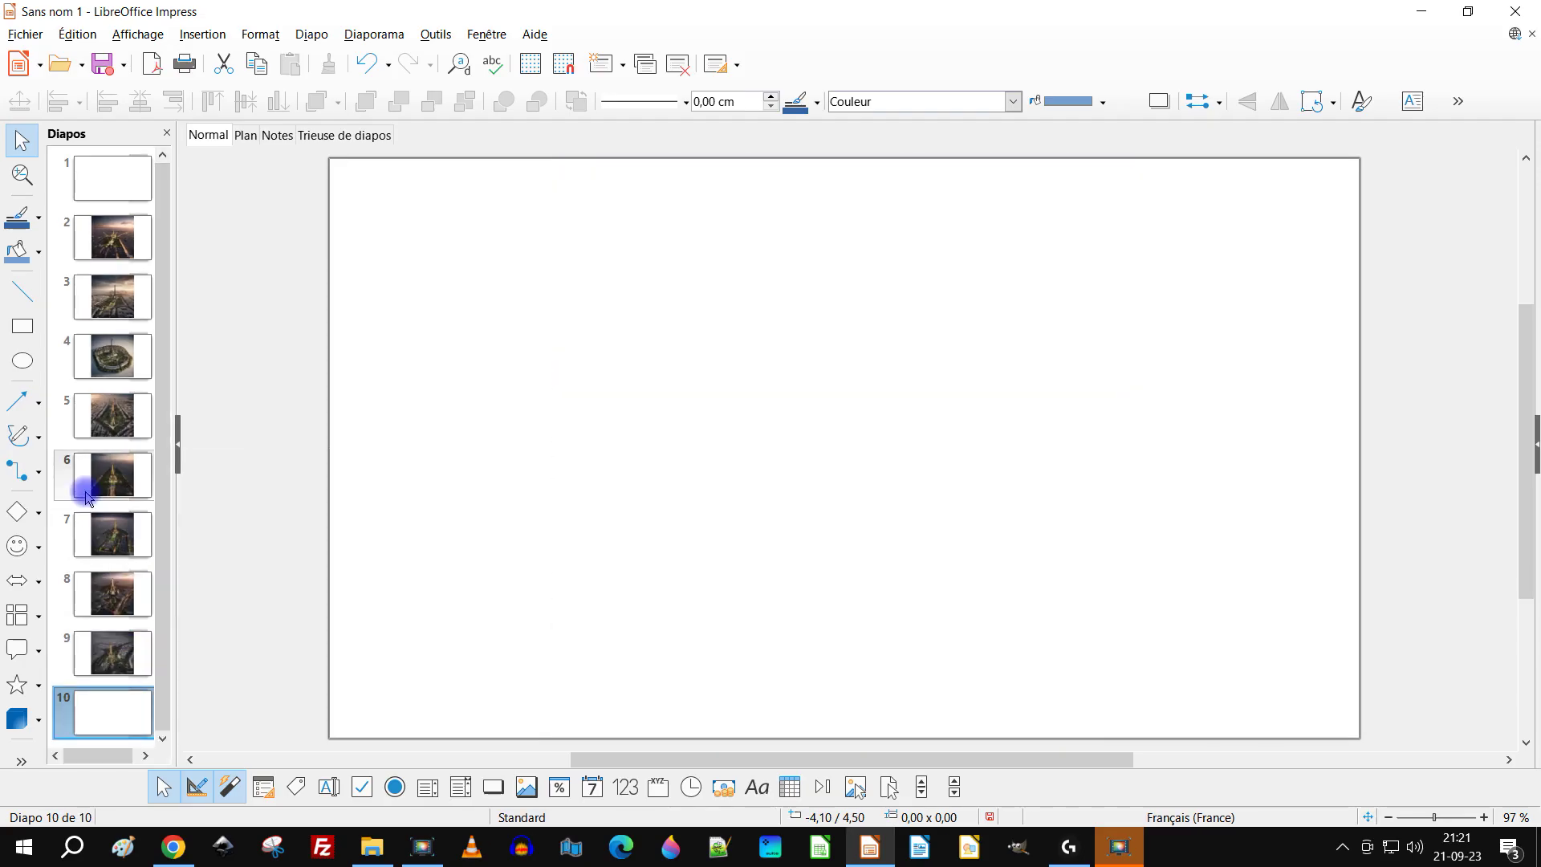
left_click(126, 727)
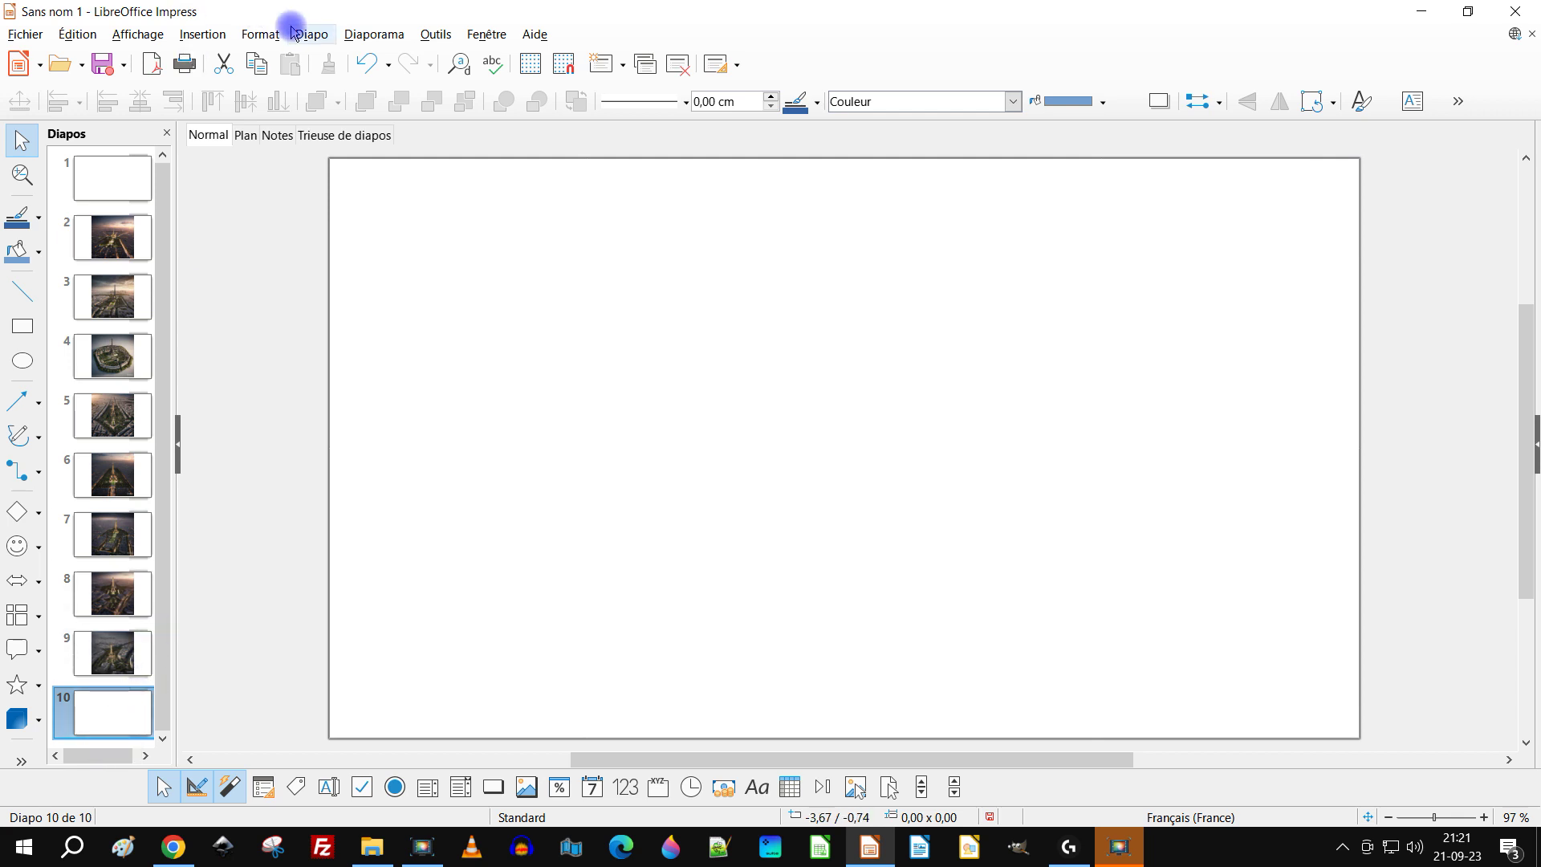
Insert a photo album after blank slide 10 with all images from the Analogue Film folder, one image per slide
left_click(202, 34)
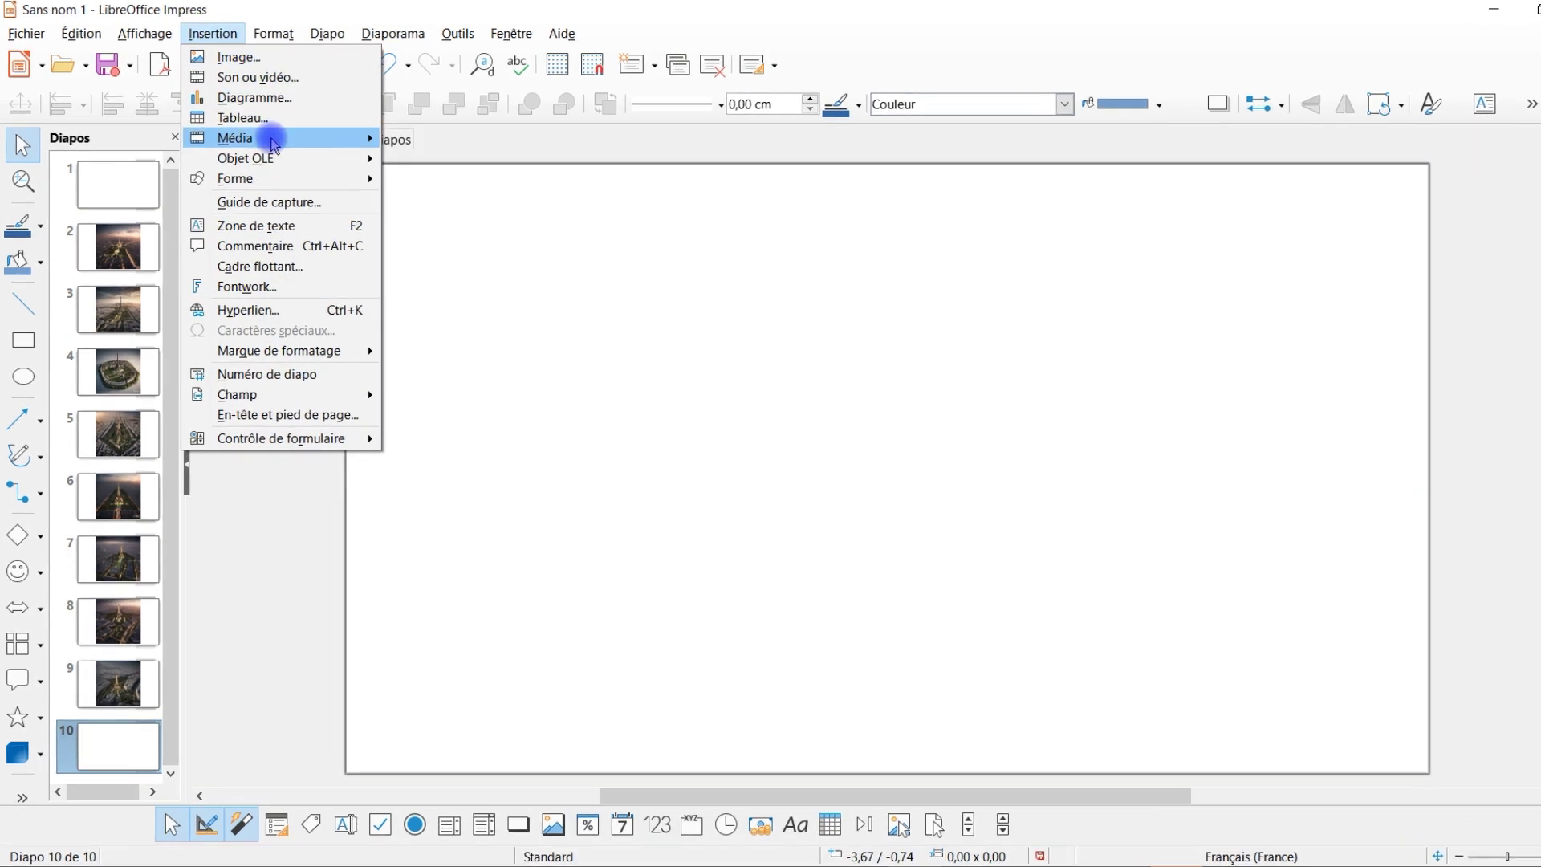
mouse_move(365, 140)
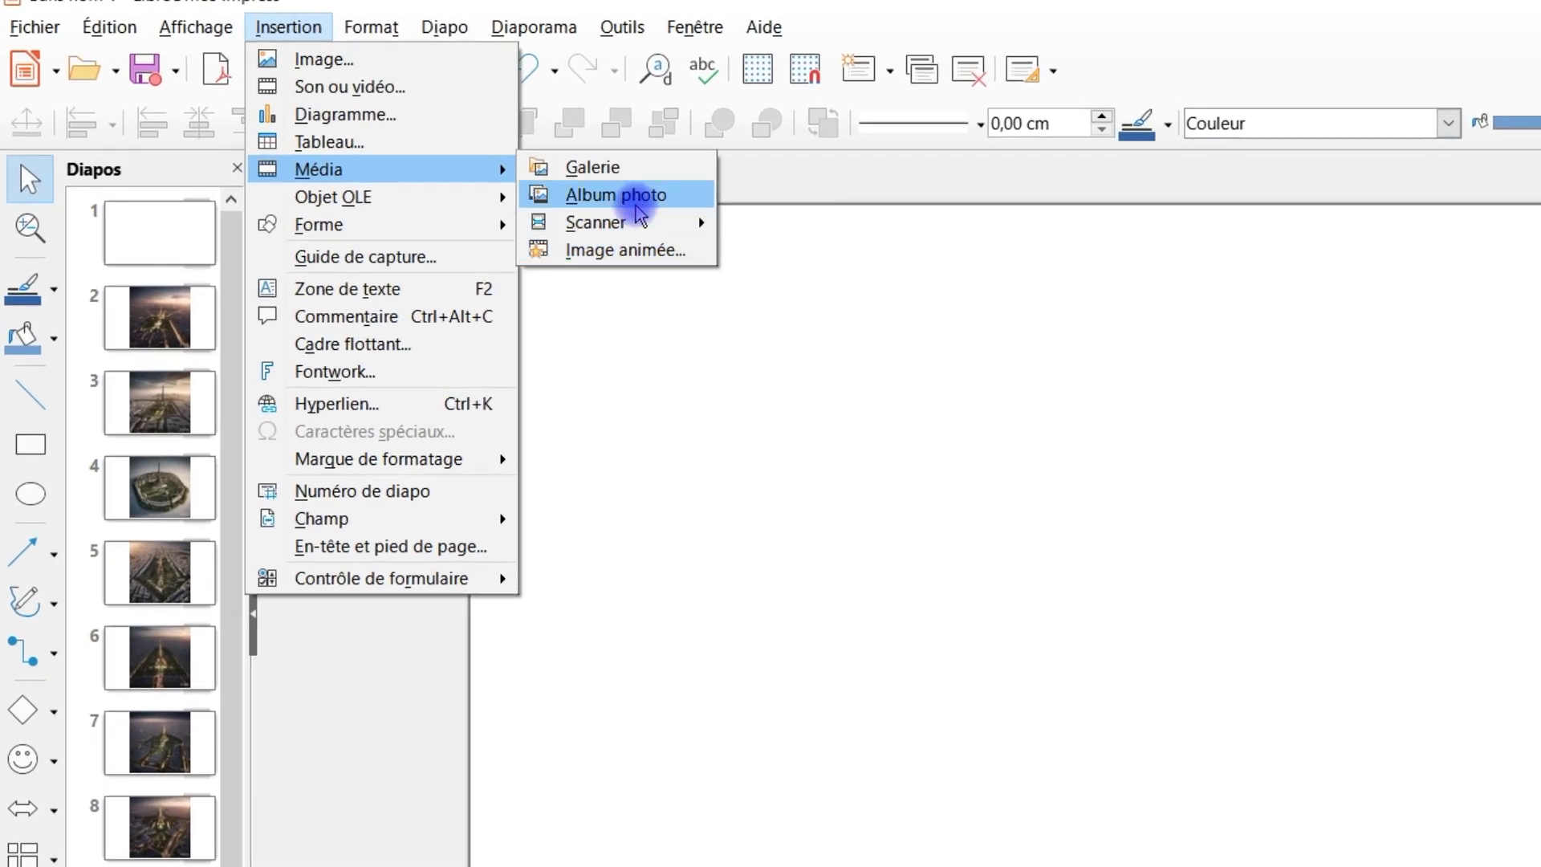
left_click(640, 210)
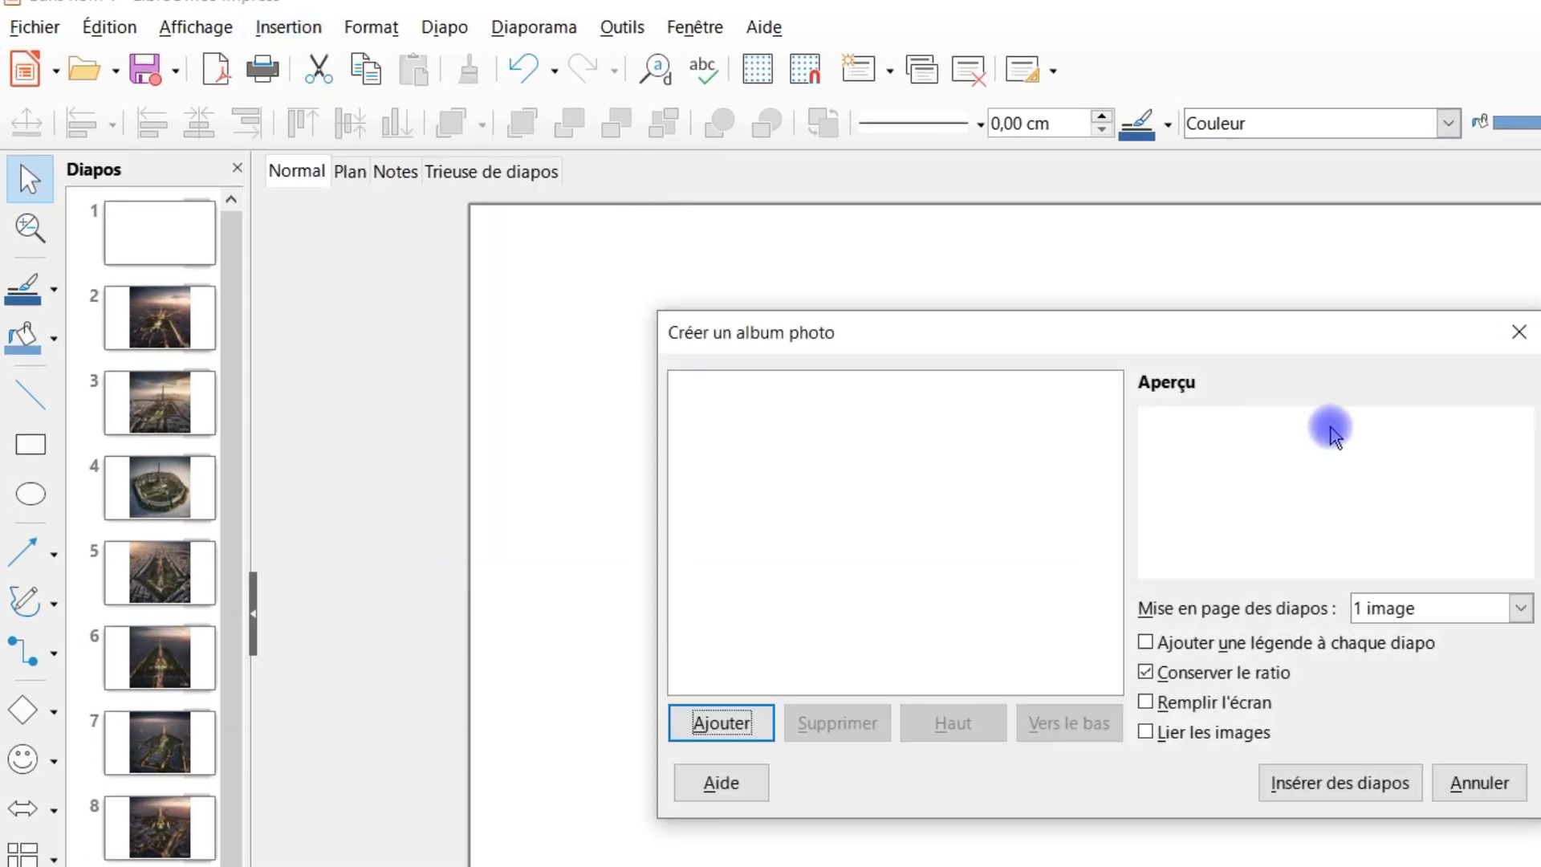
left_click(735, 710)
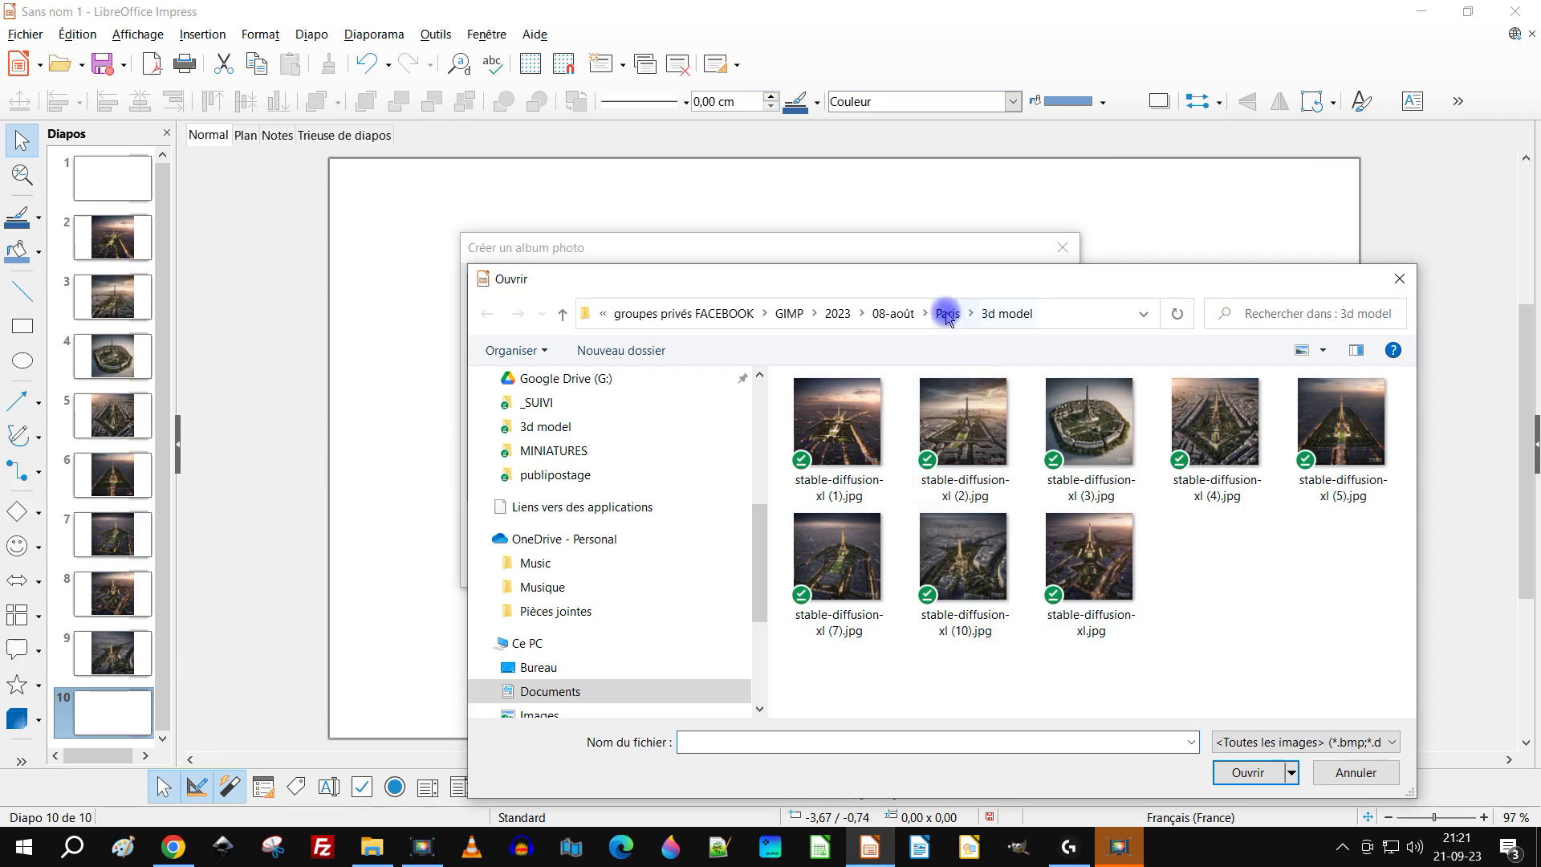
left_click(1356, 425)
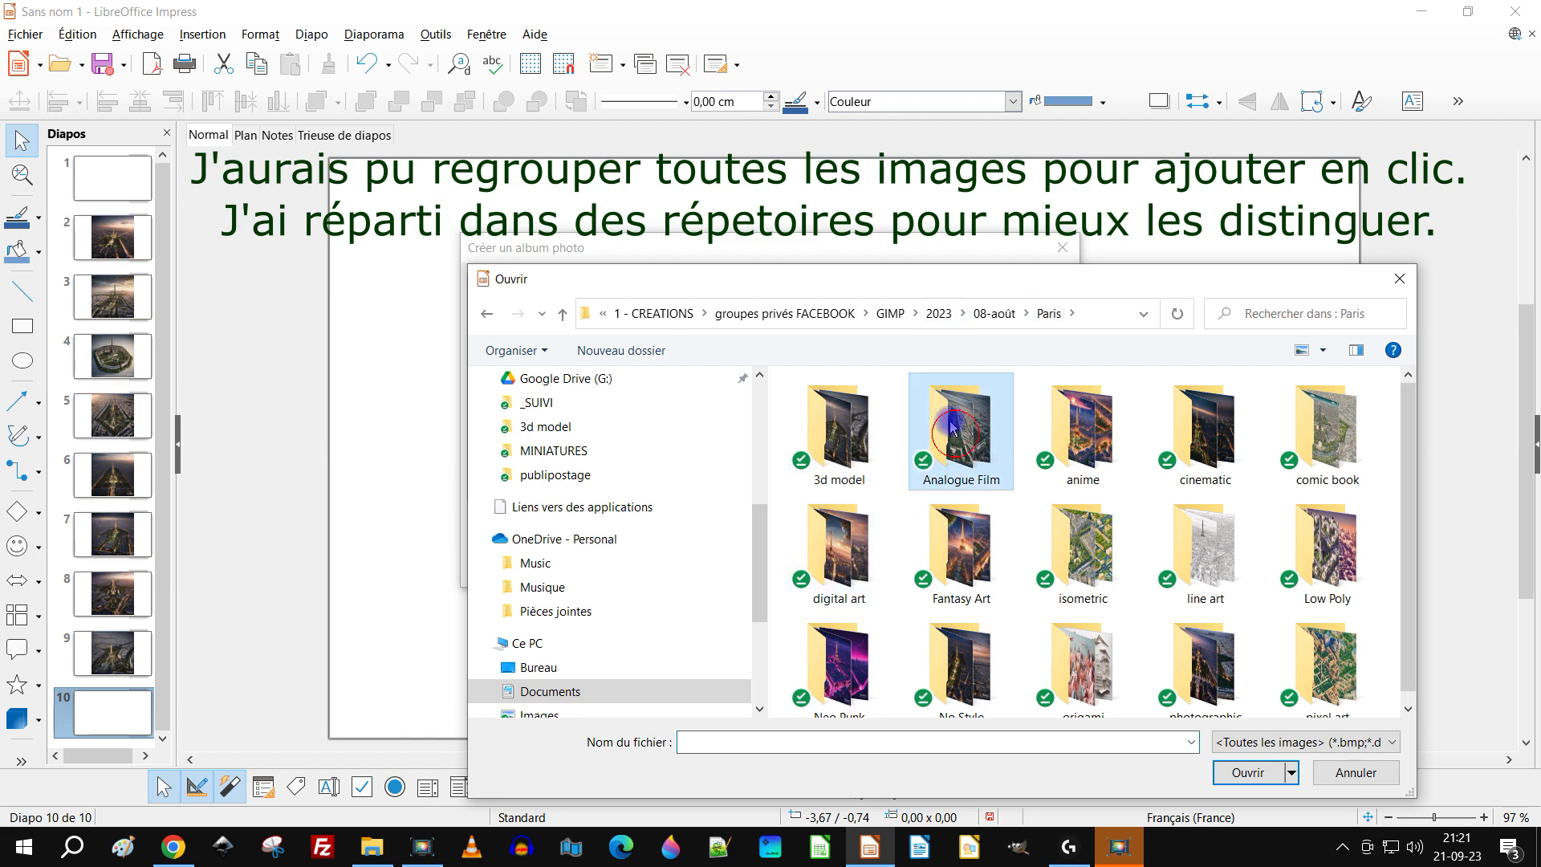
double_click(952, 432)
left_click(855, 429)
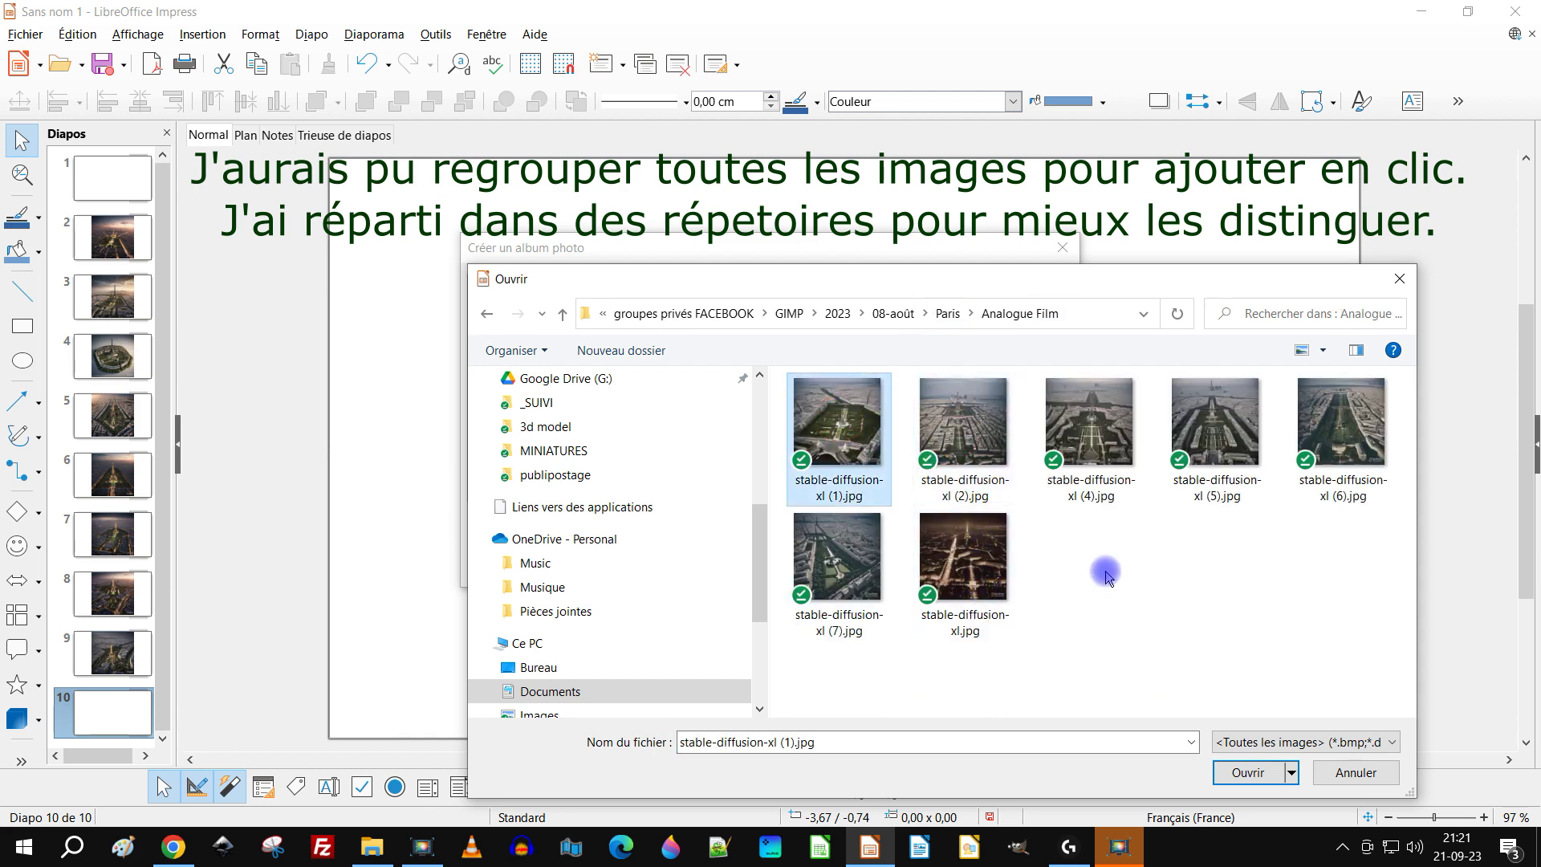
key("ctrl+a")
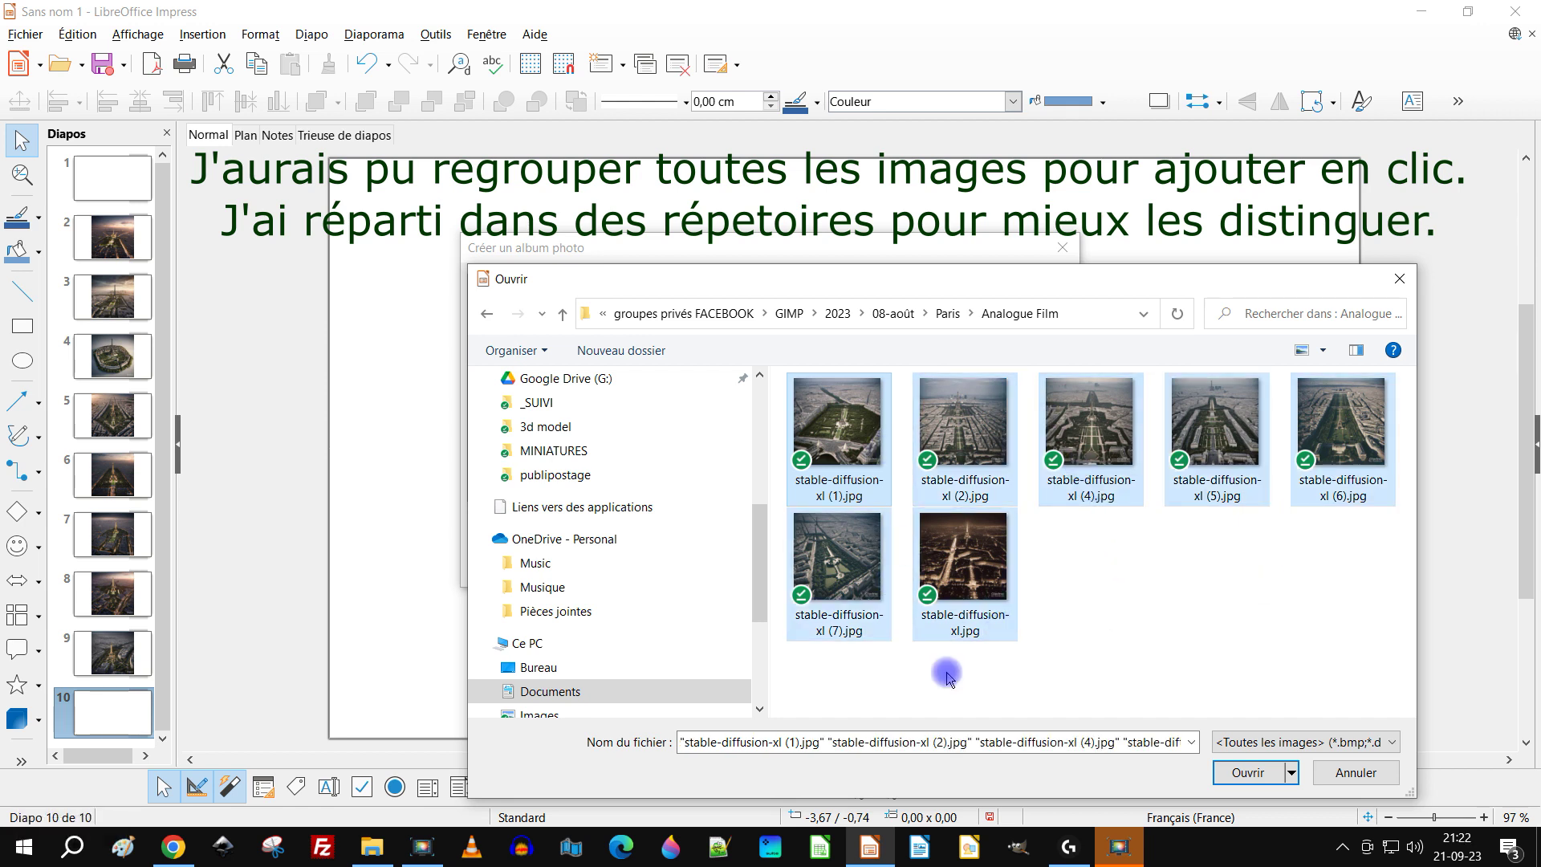
left_click(1249, 773)
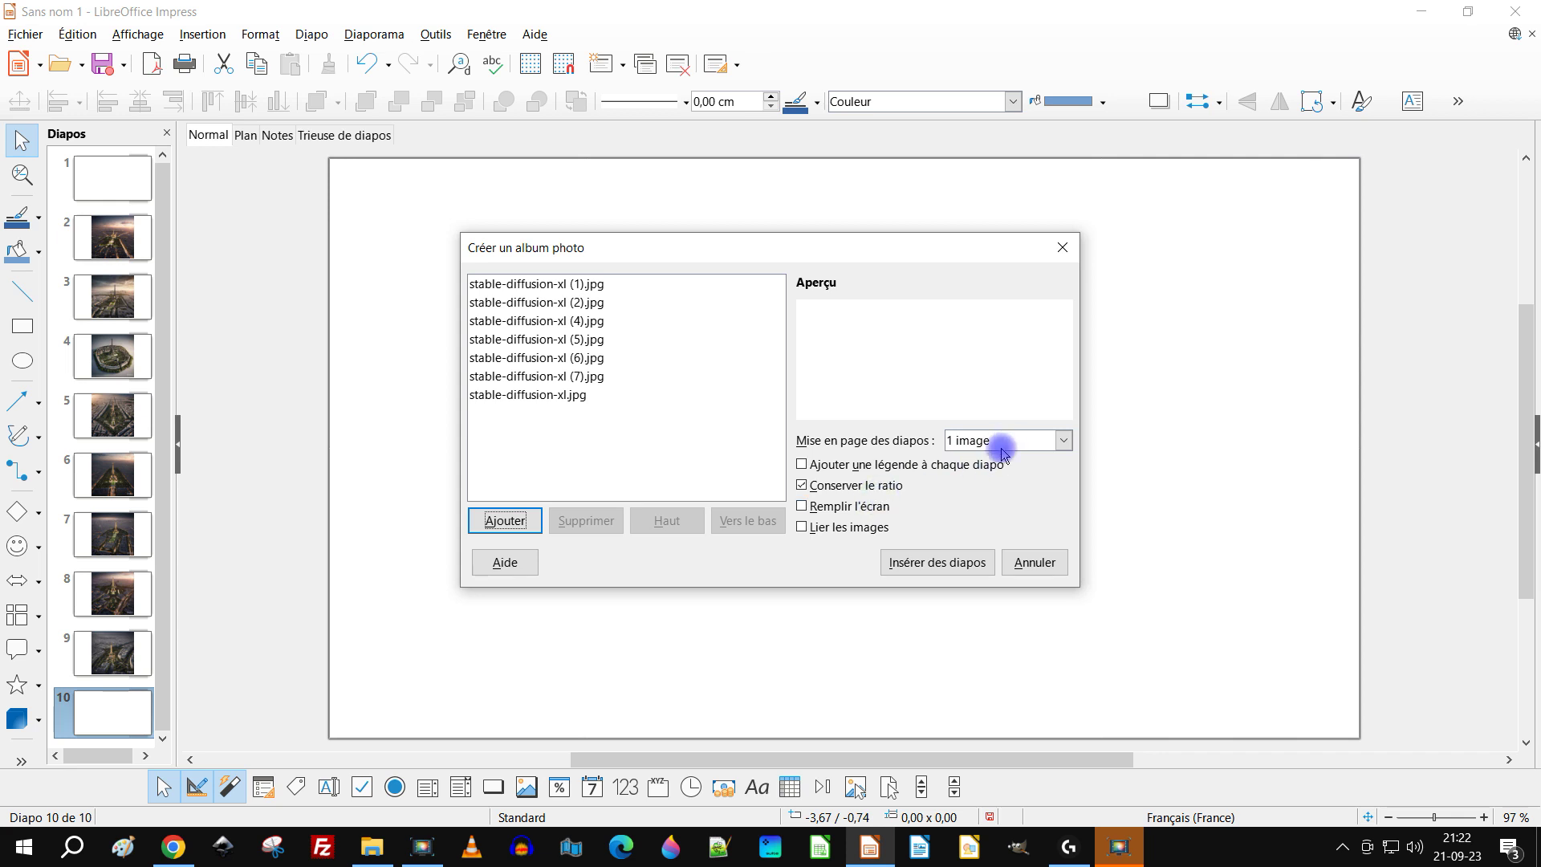
left_click(966, 568)
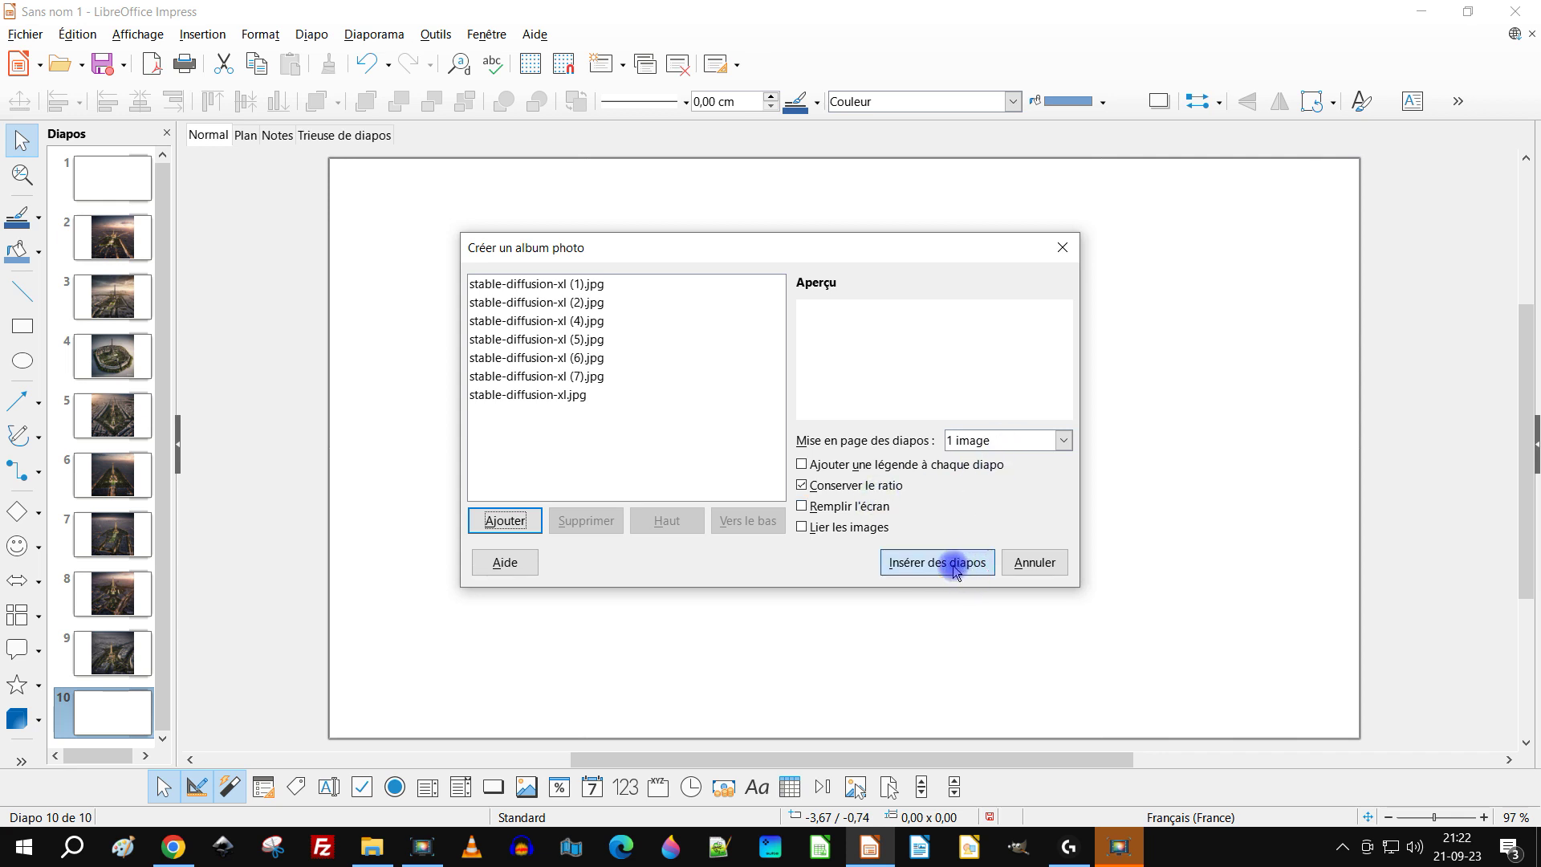
scroll(78, 576, "down", 7)
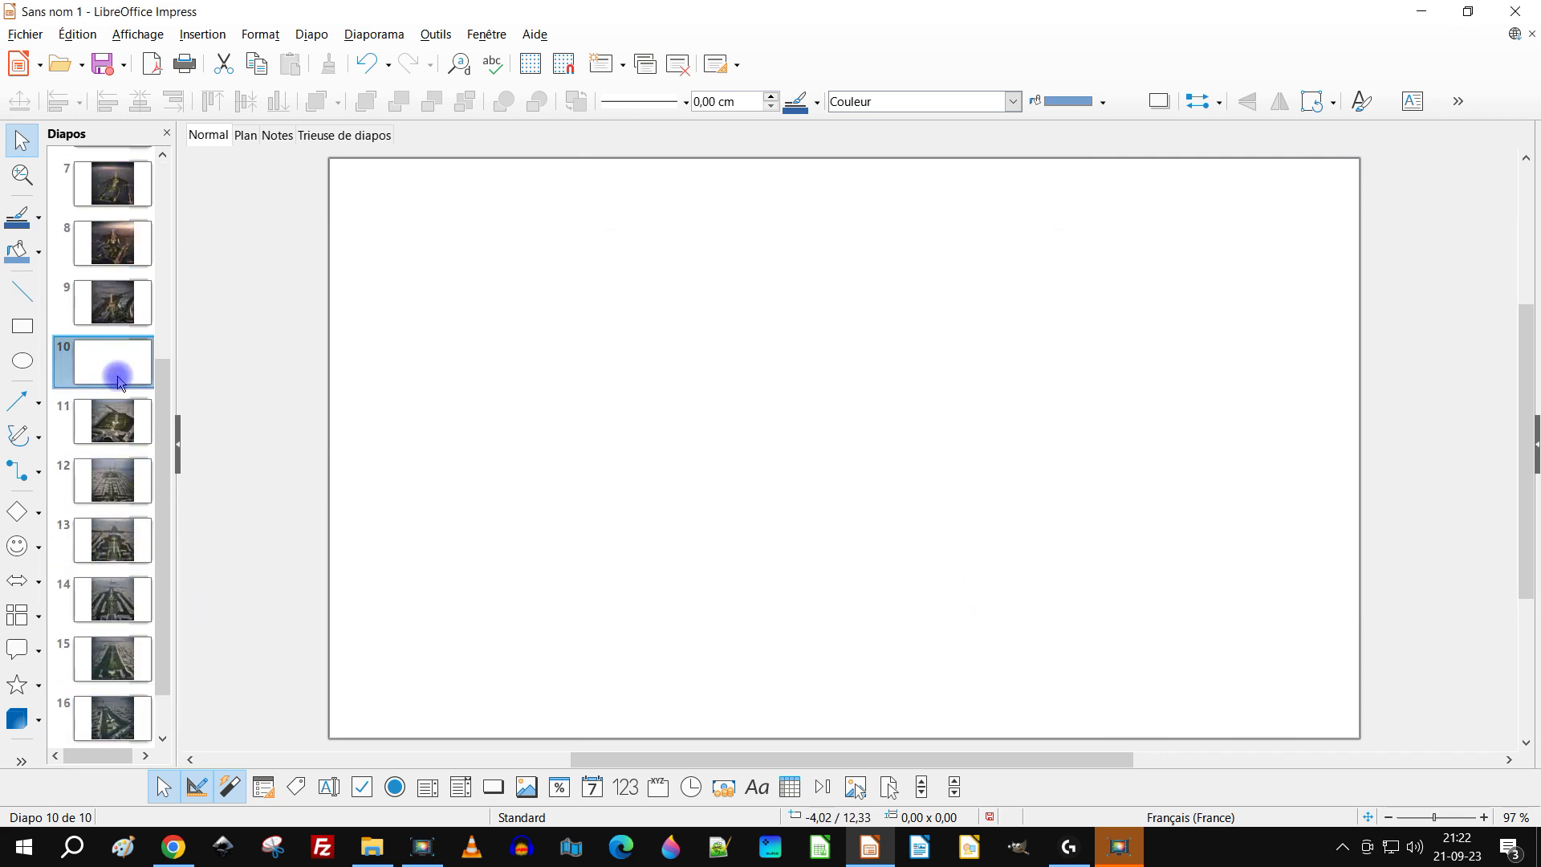
Add a blank slide after slide 17 and start a new photo album from it
right_click(107, 705)
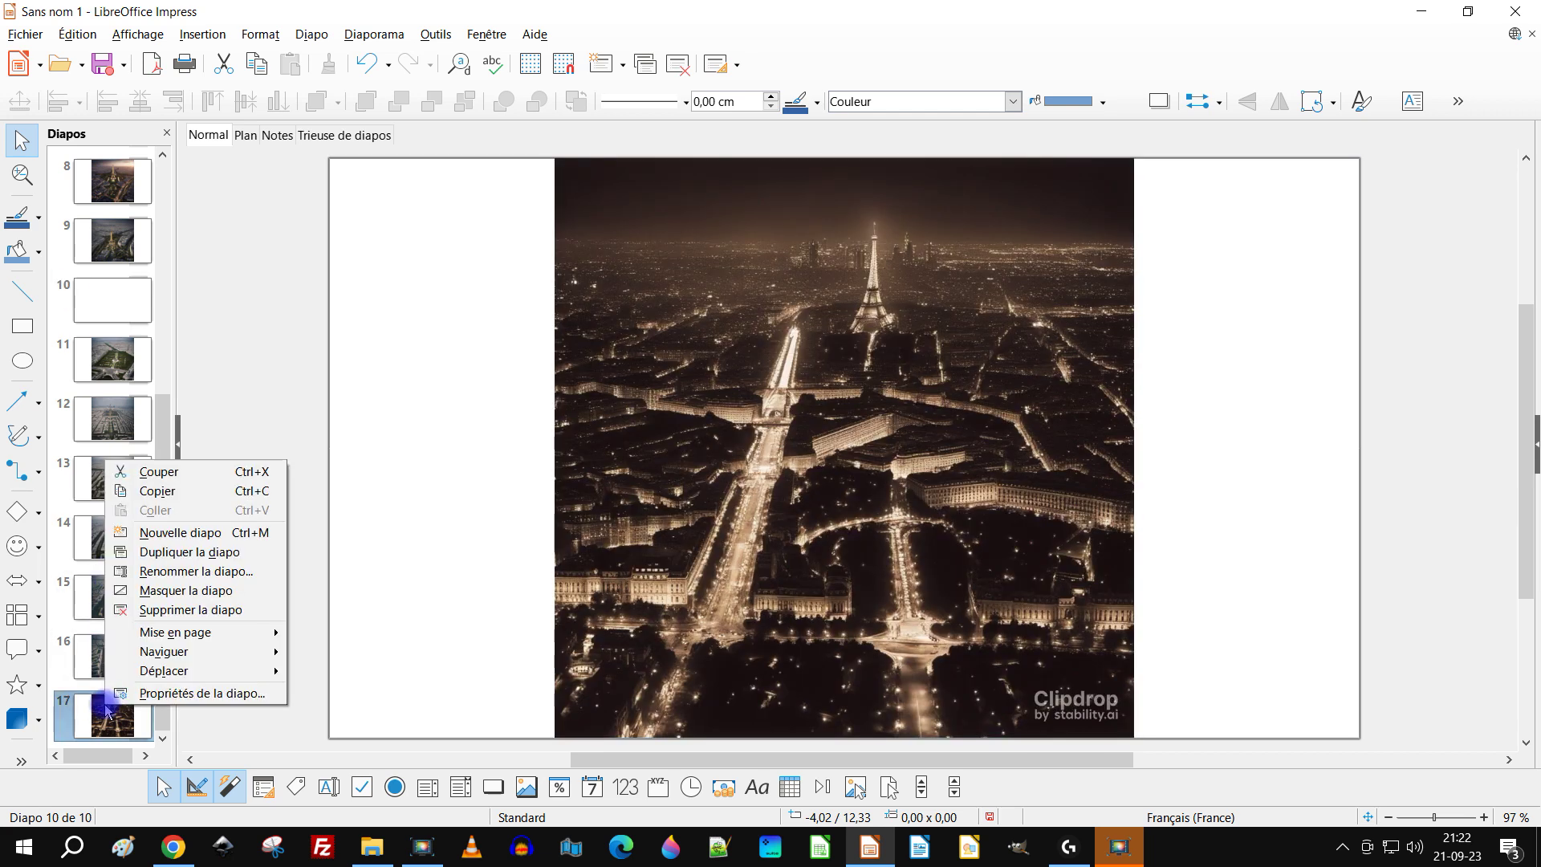
left_click(232, 533)
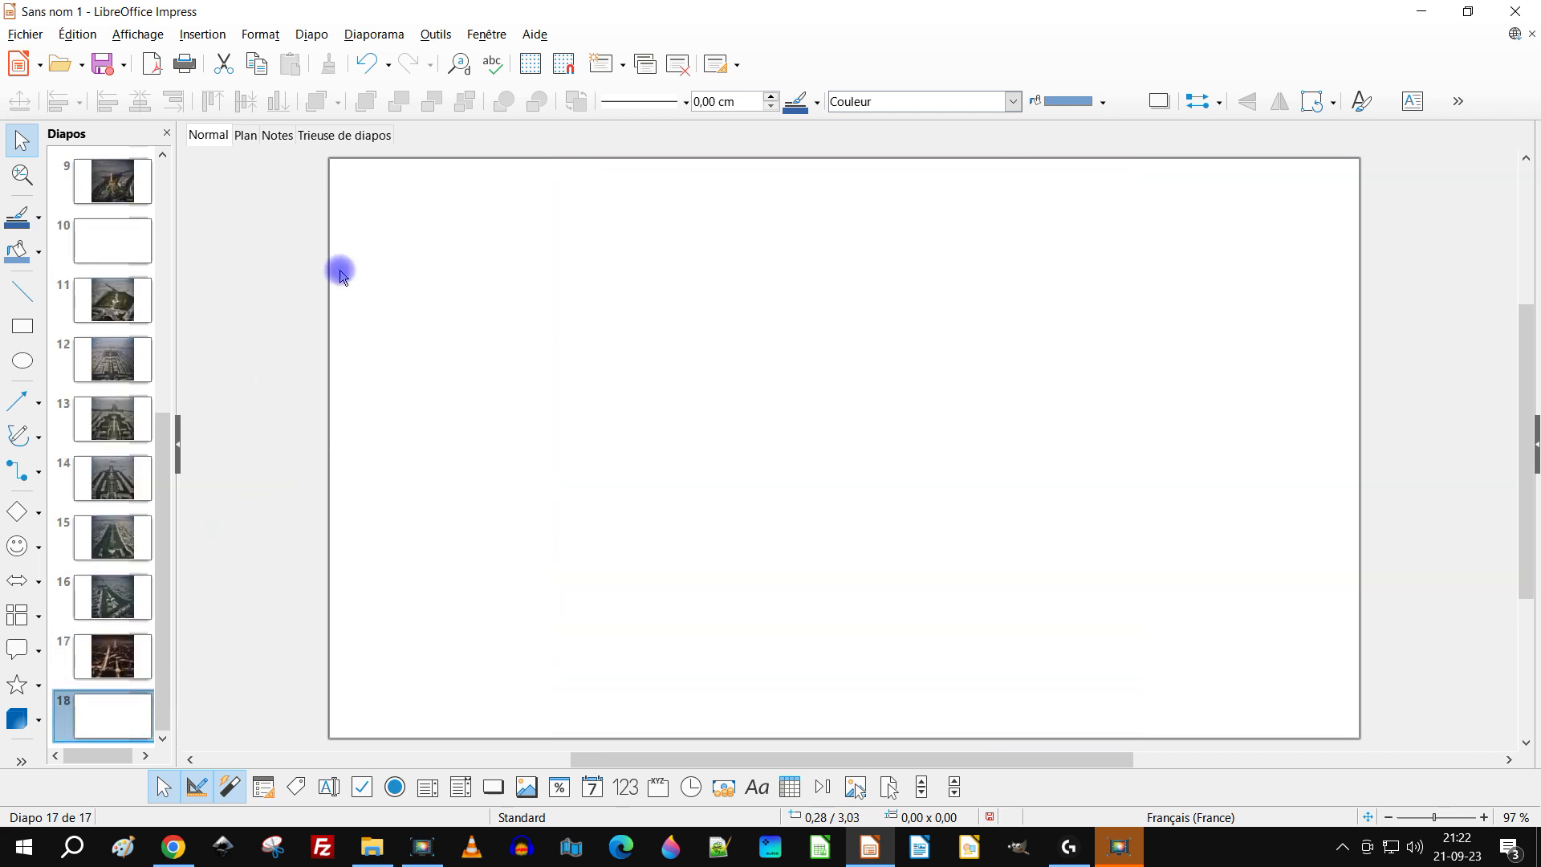
left_click(213, 34)
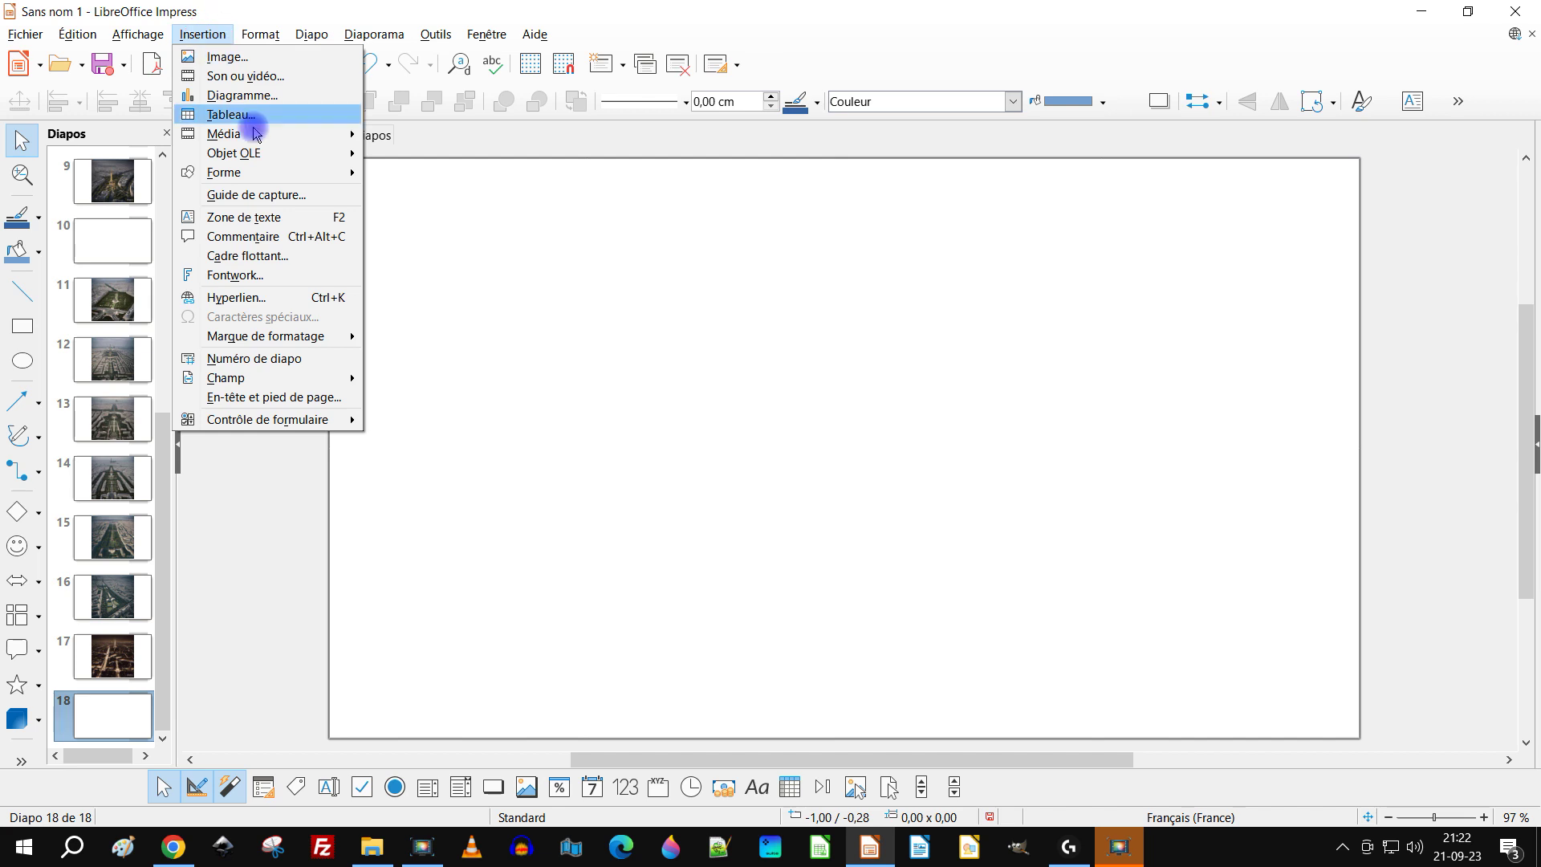
mouse_move(307, 141)
left_click(448, 151)
Add all images from the Paris anime folder to the album and insert them with one image per slide, keeping the ratio
left_click(506, 519)
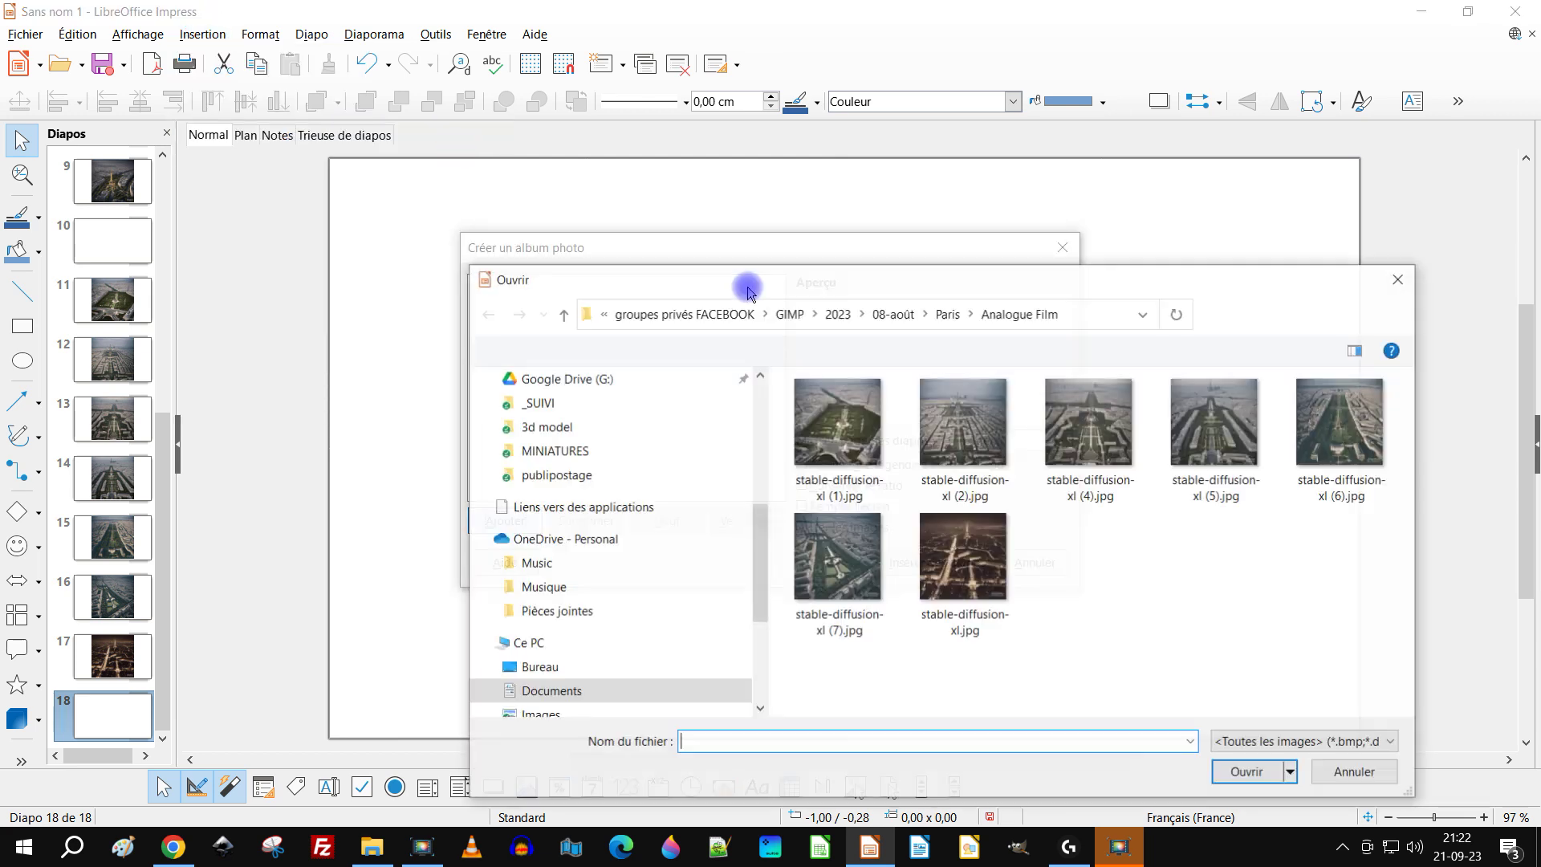
left_click(948, 314)
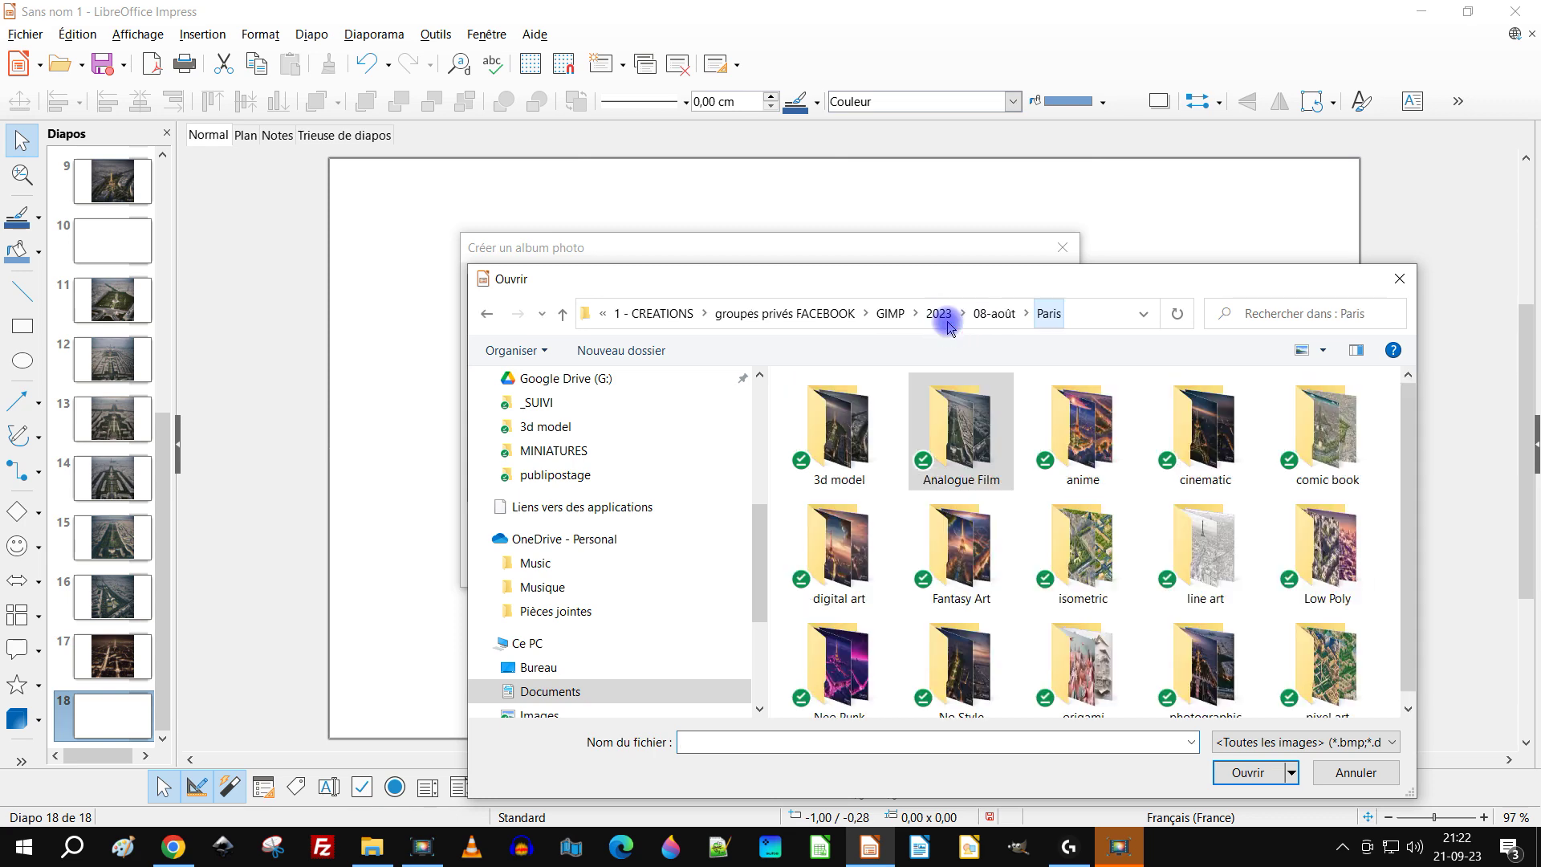
double_click(1082, 434)
left_click(863, 434)
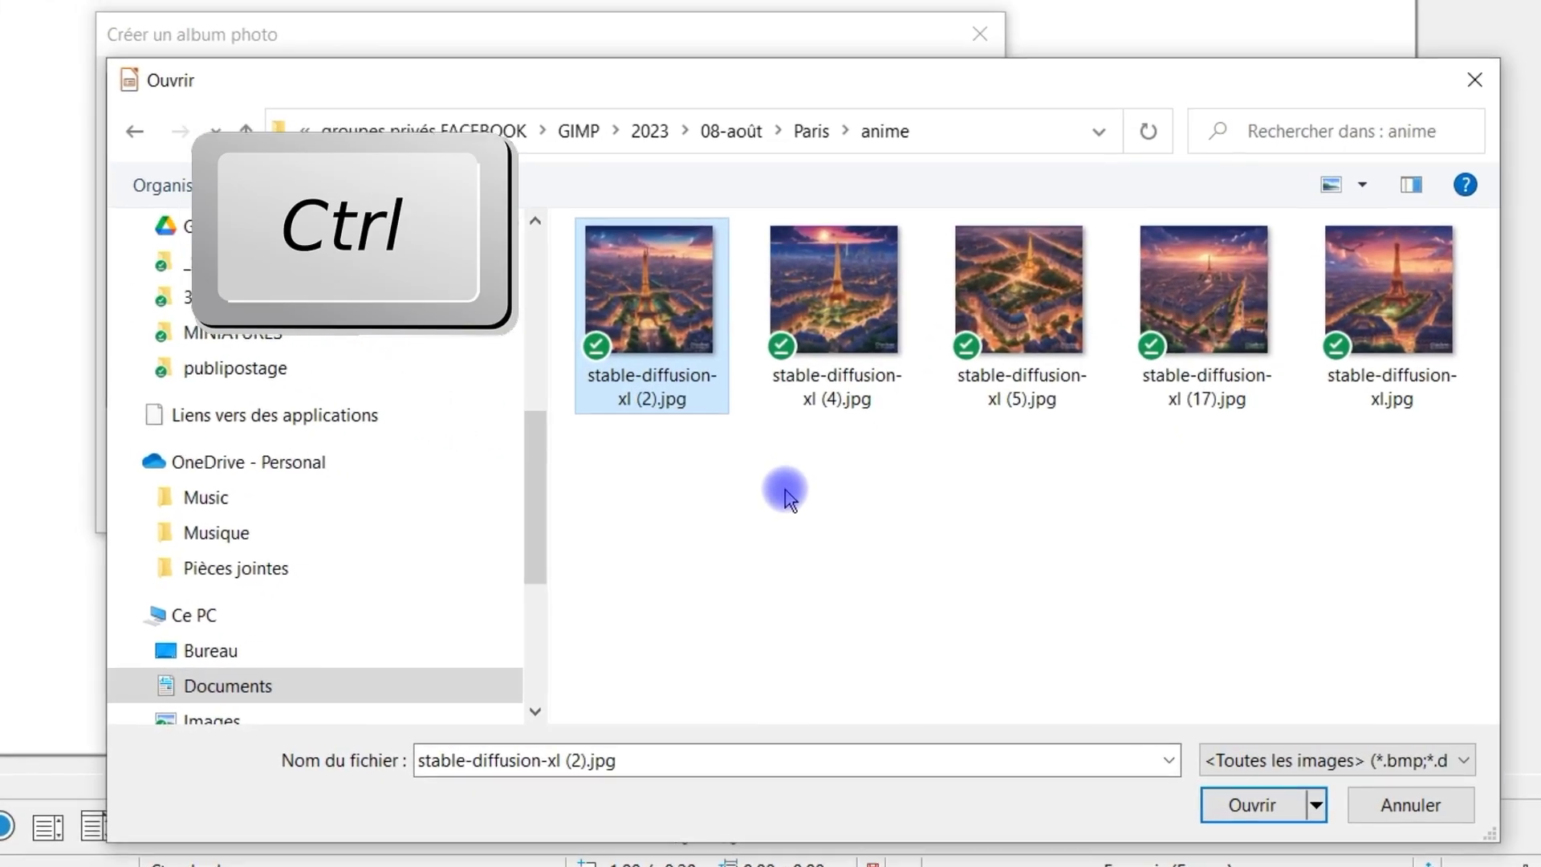
left_click(901, 371, "ctrl")
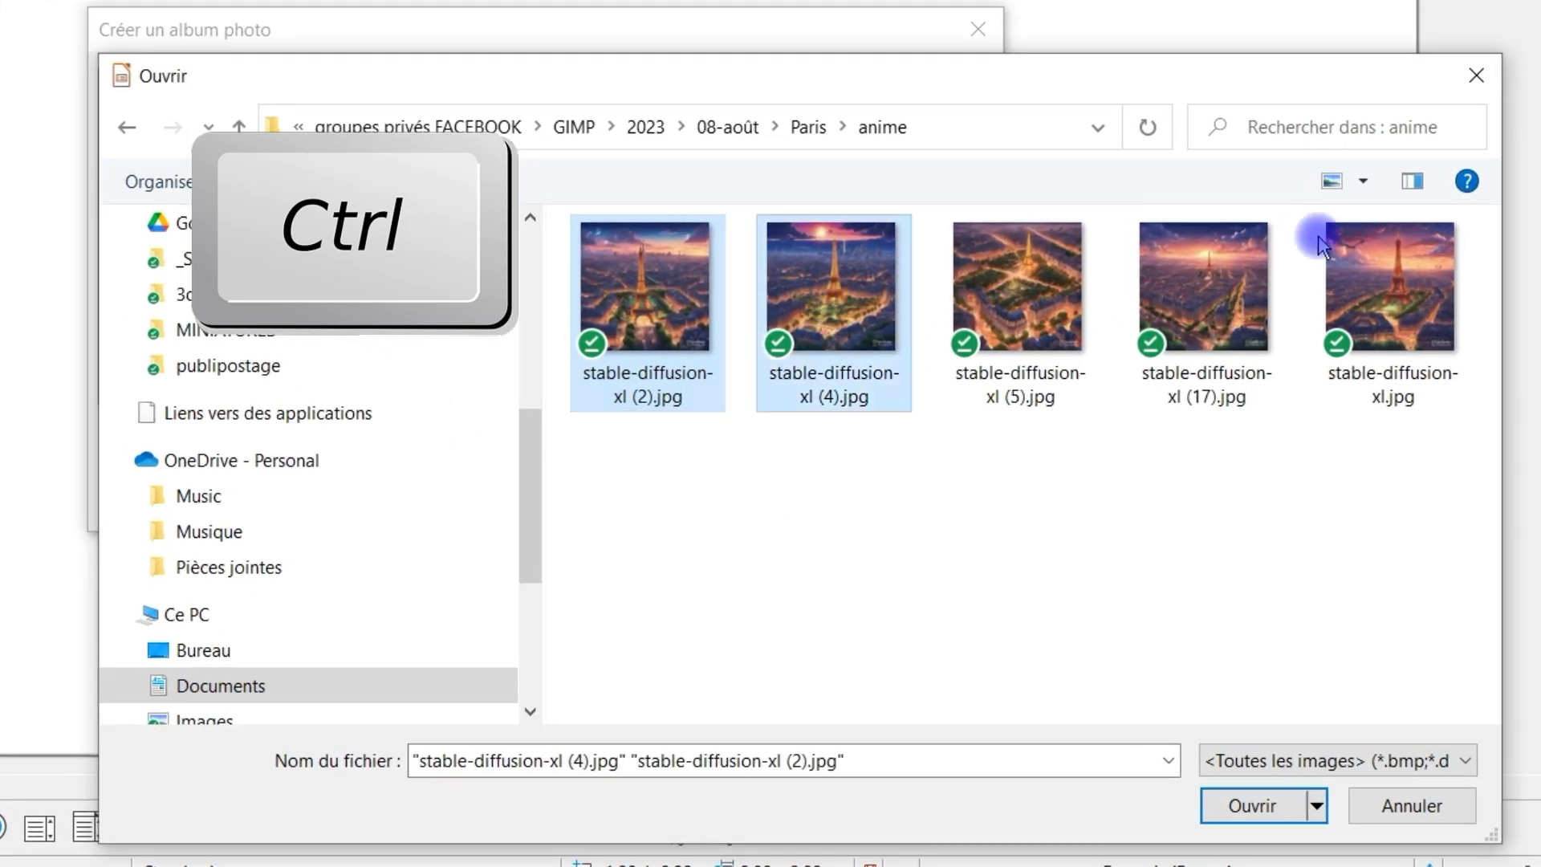
left_click(1268, 264, "ctrl")
left_click(1377, 277, "ctrl")
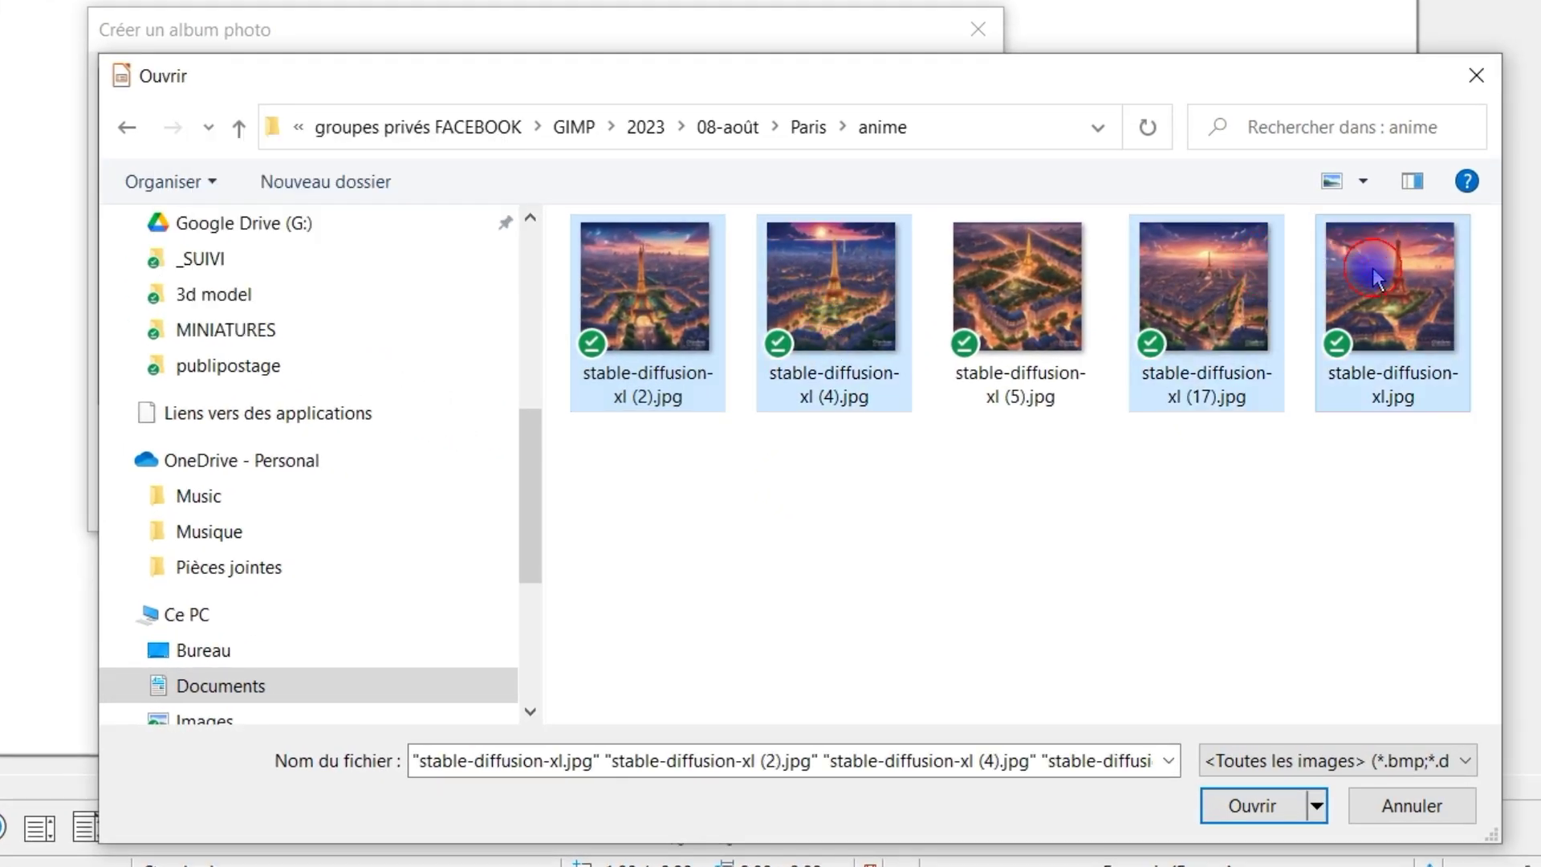
left_click(1061, 305, "ctrl")
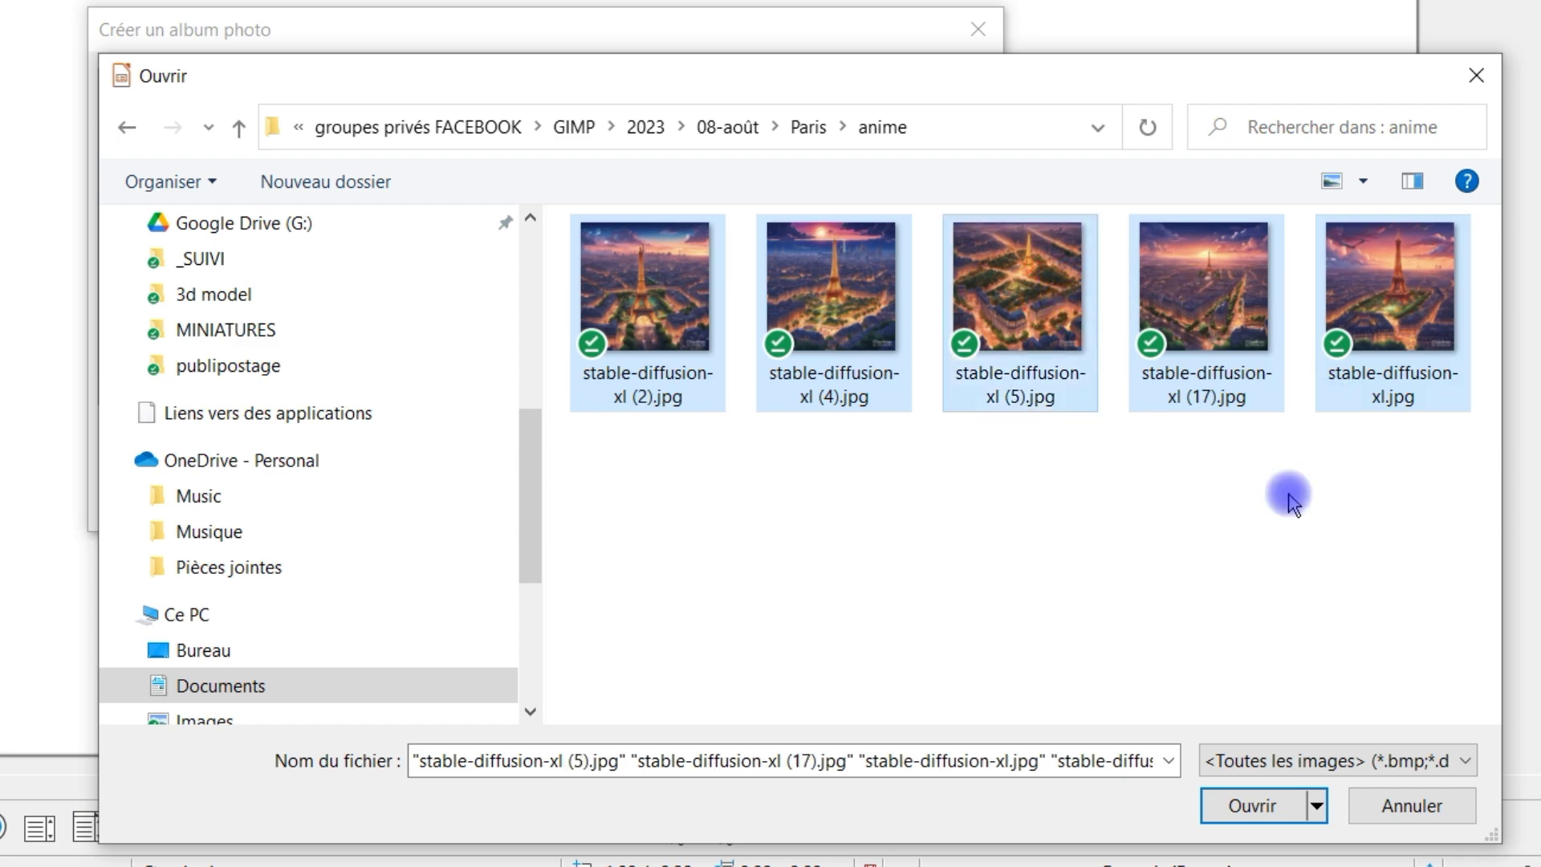
left_click(1228, 807)
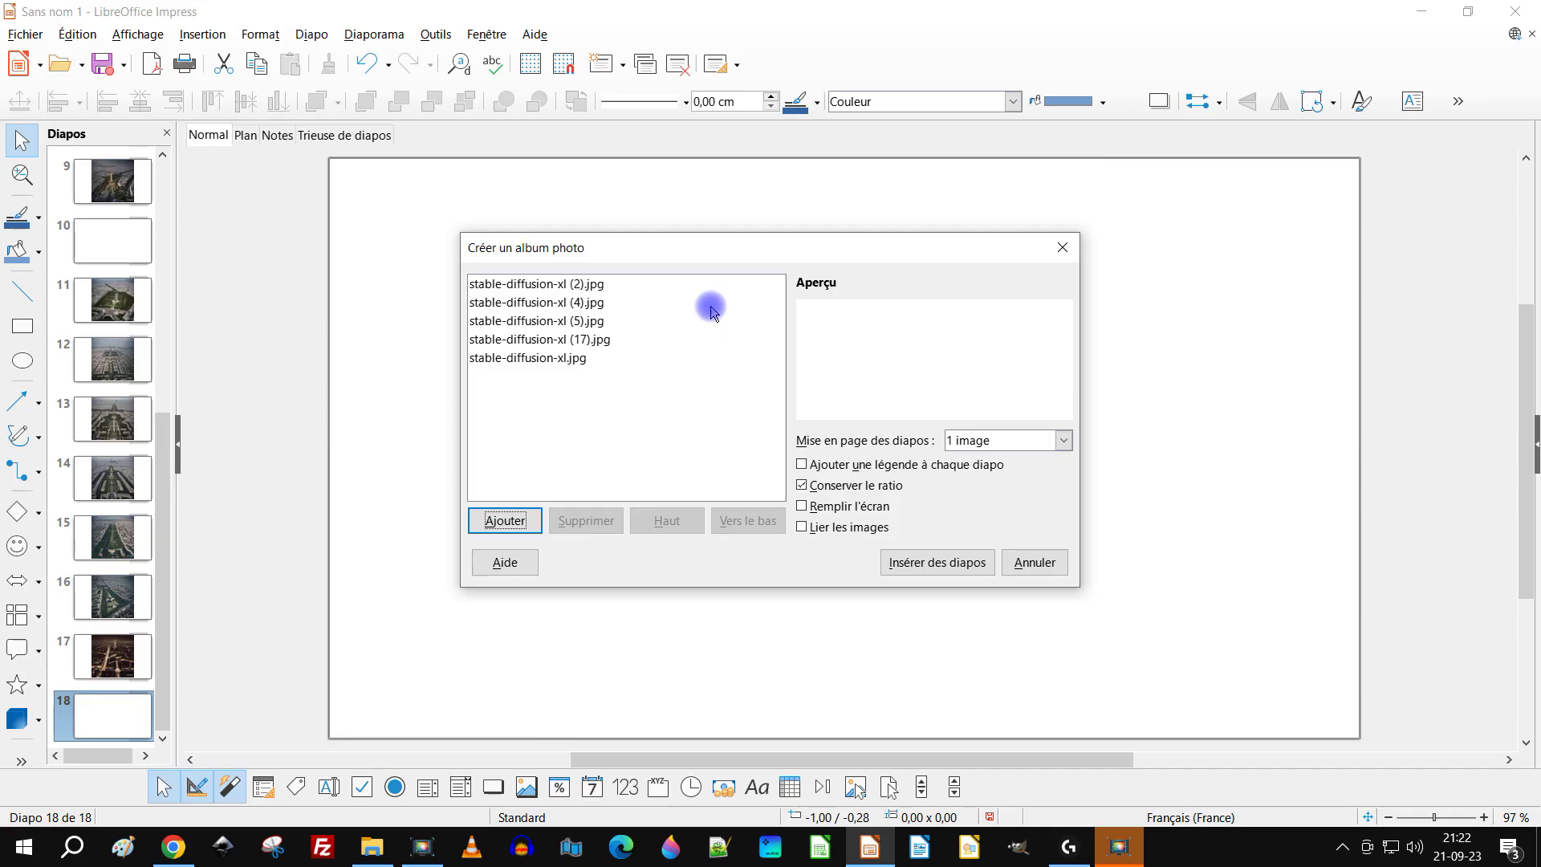
left_click(936, 562)
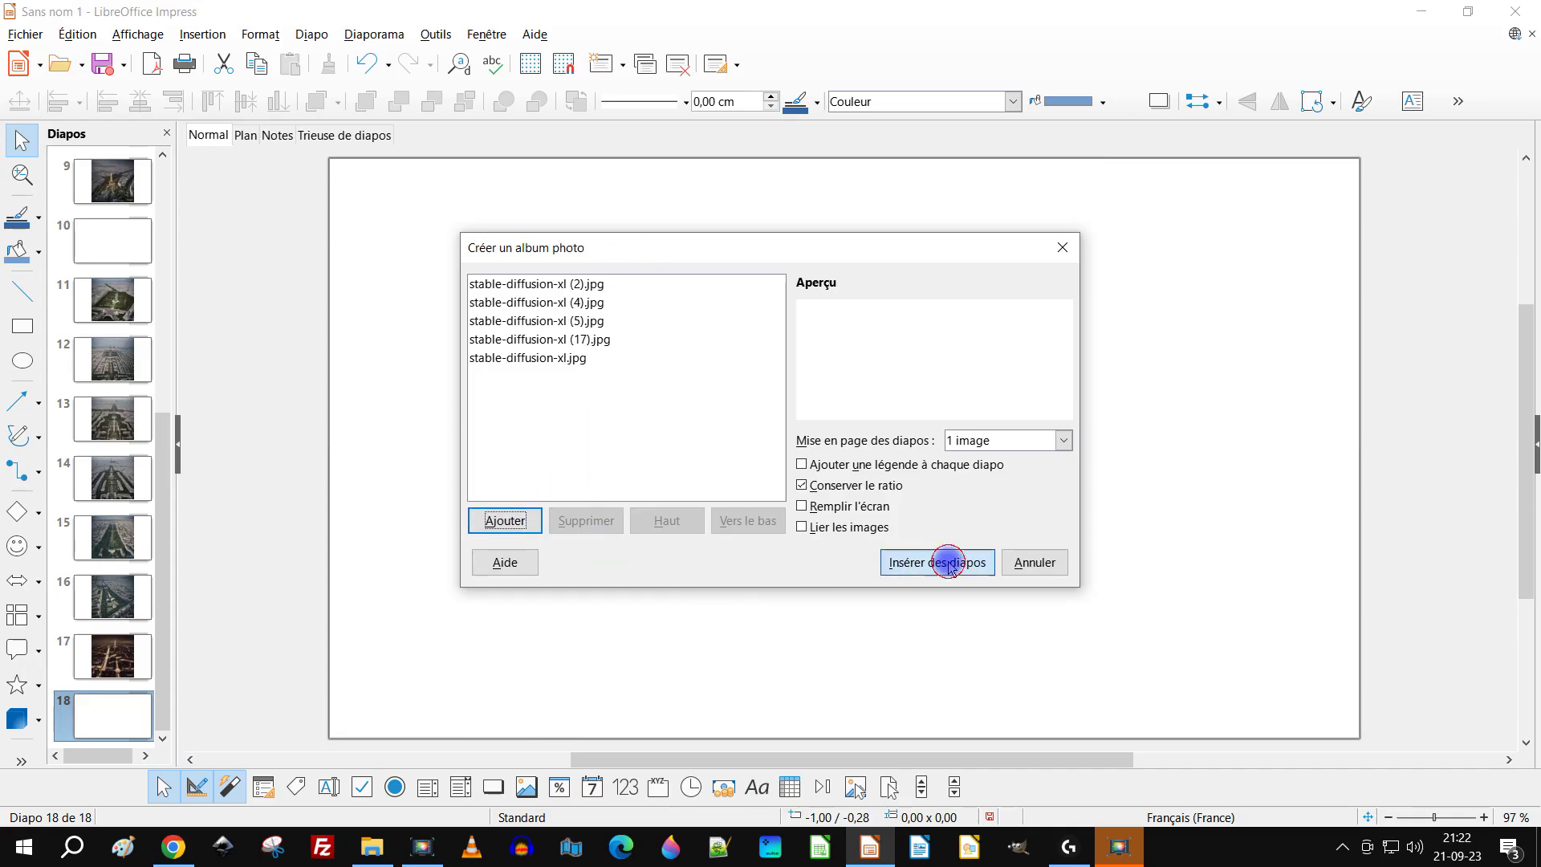
Add a blank slide after slide 23 and start a new photo album from it
scroll(101, 450, "down", 5)
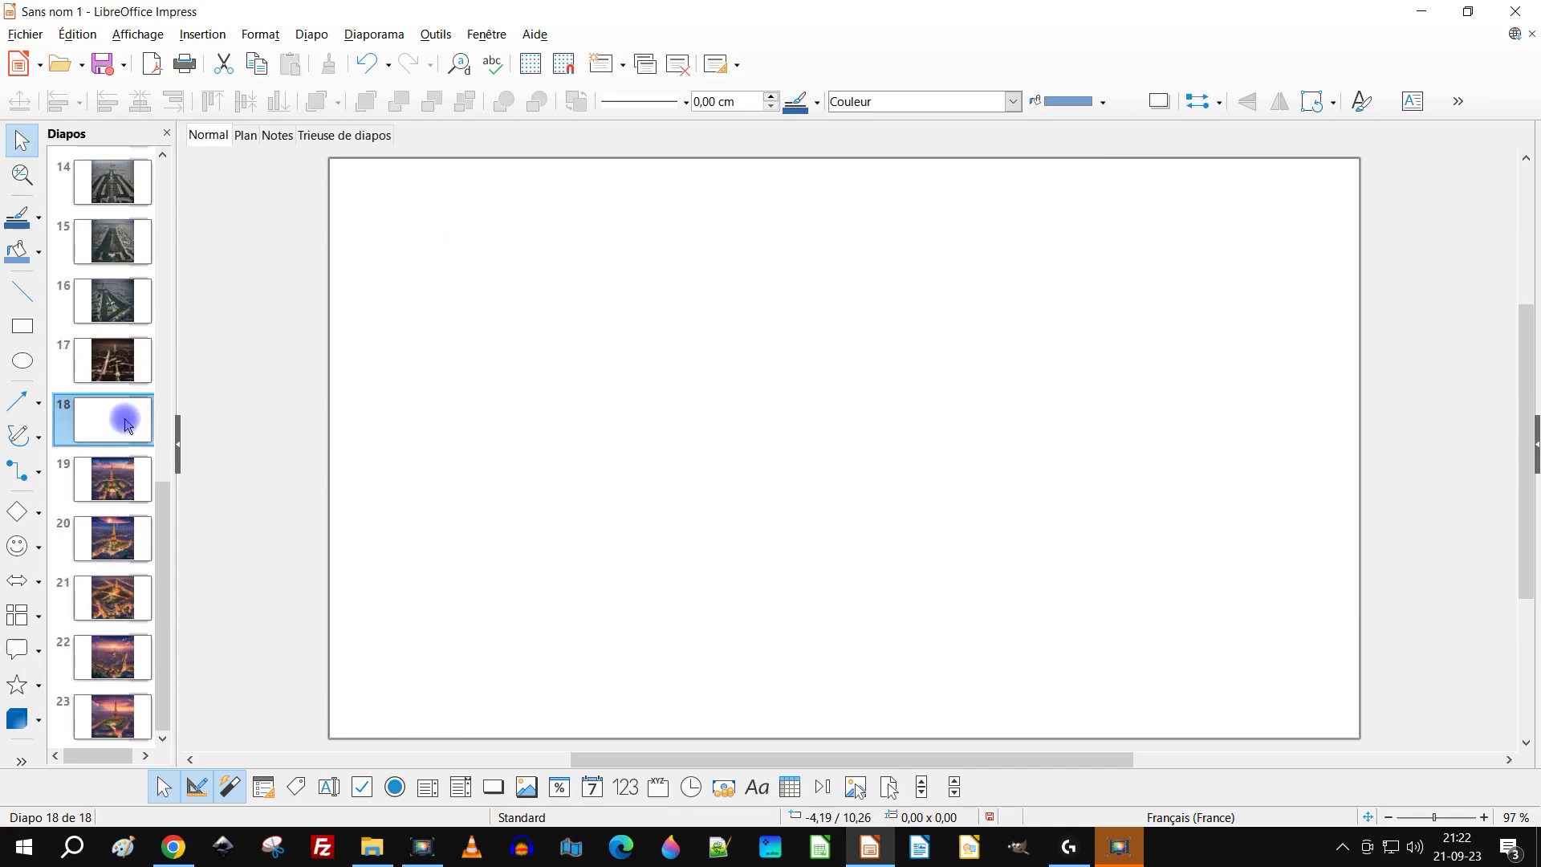
right_click(124, 725)
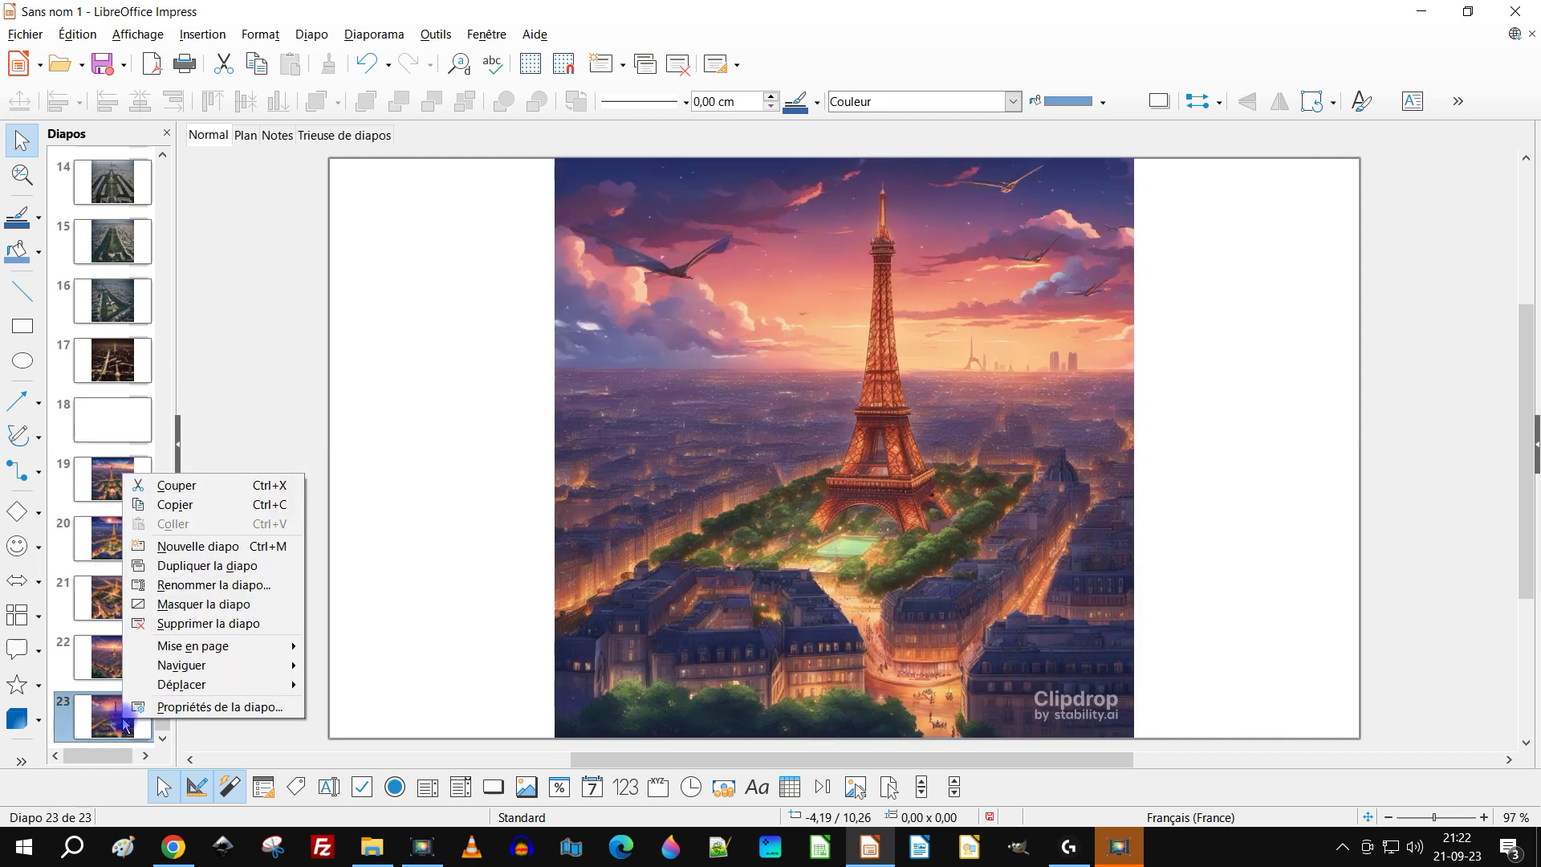
left_click(268, 546)
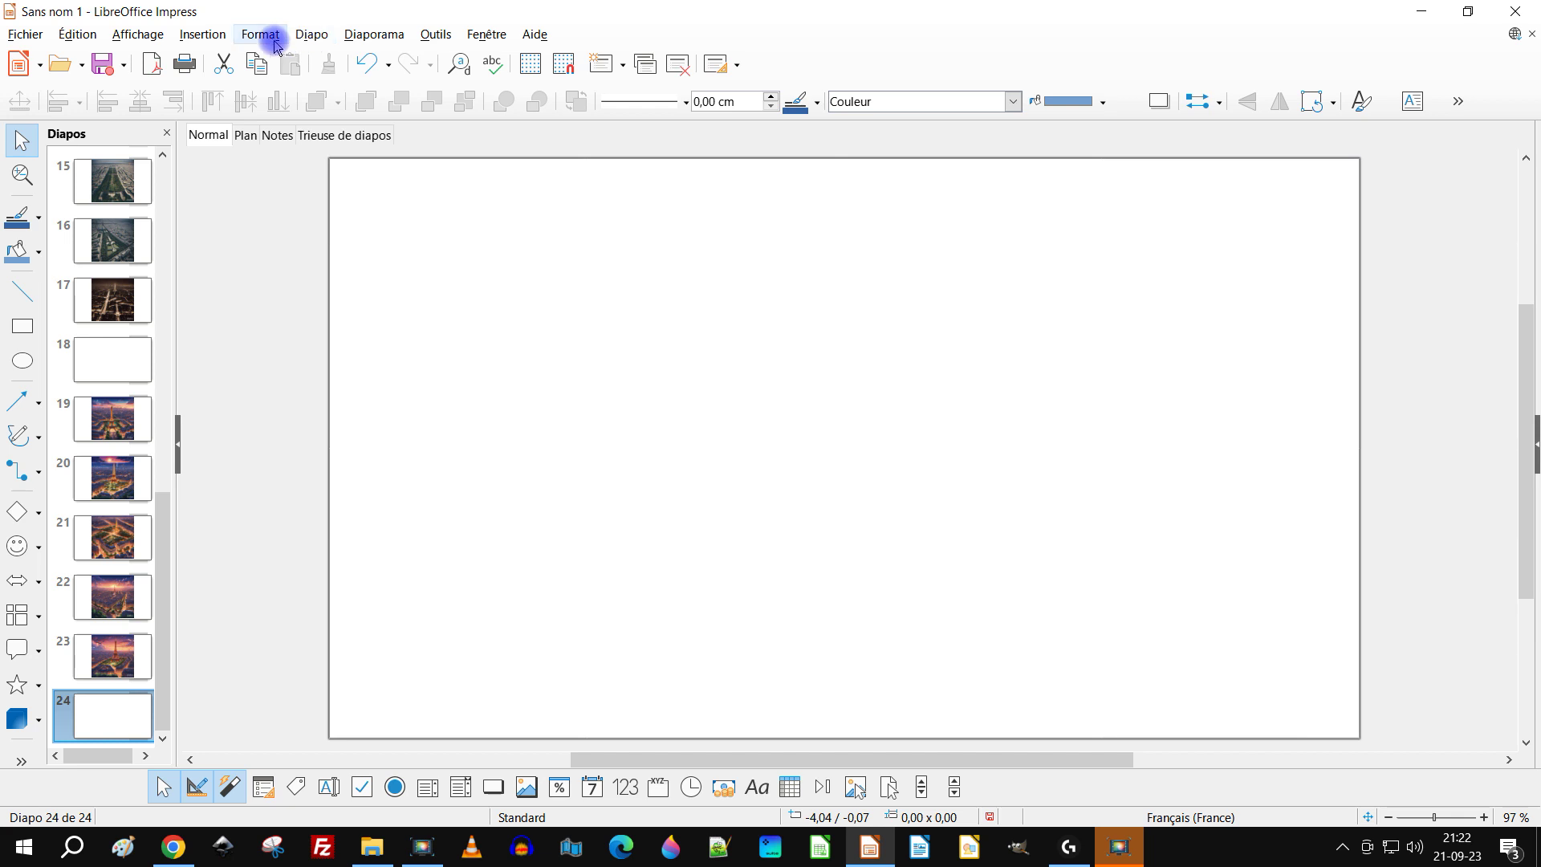
left_click(203, 35)
mouse_move(265, 136)
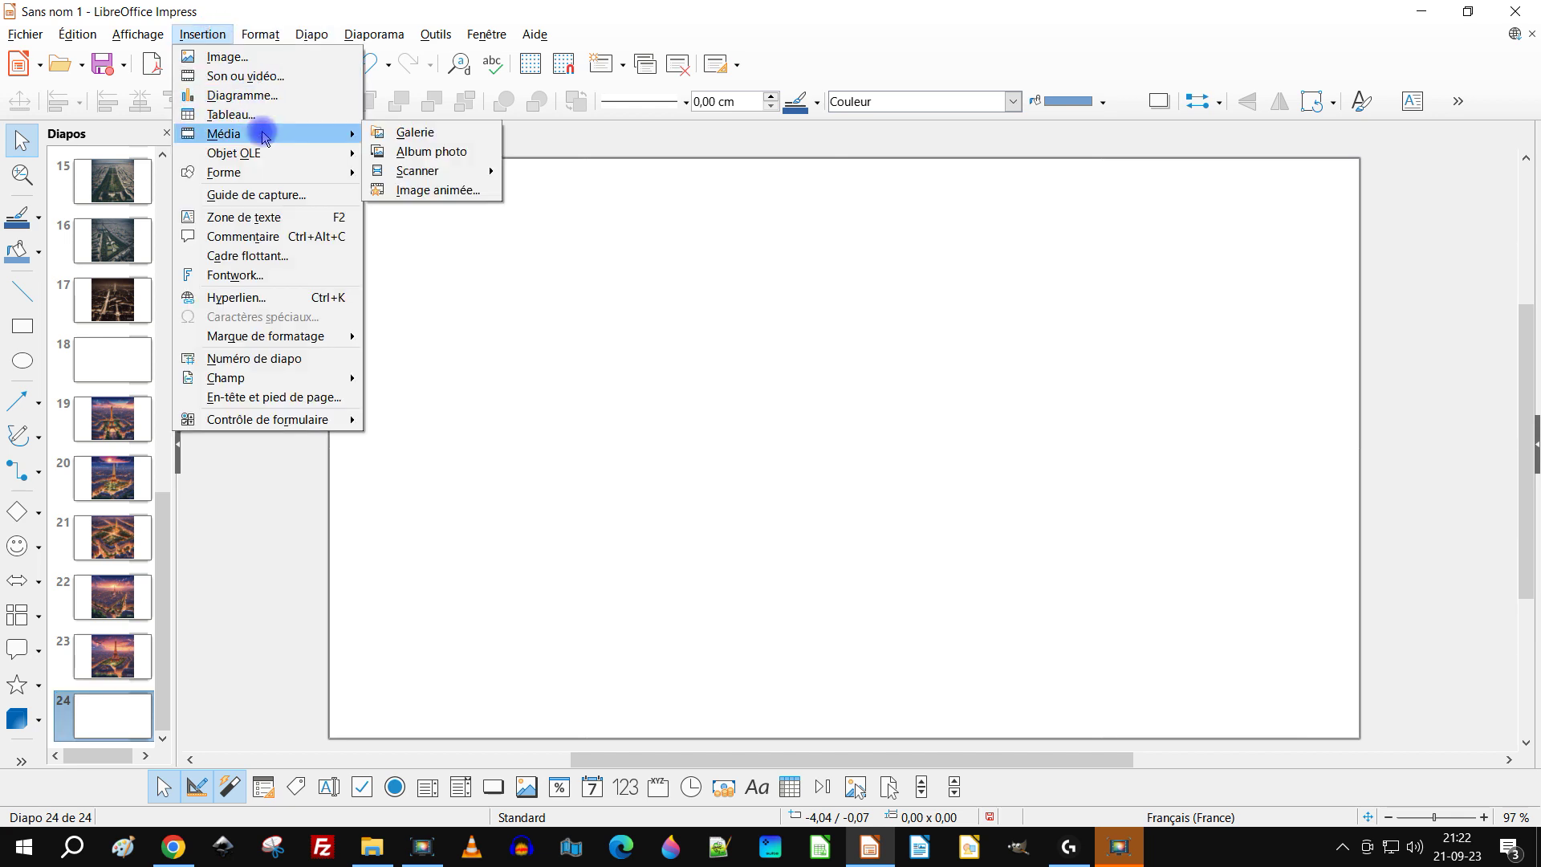
left_click(443, 158)
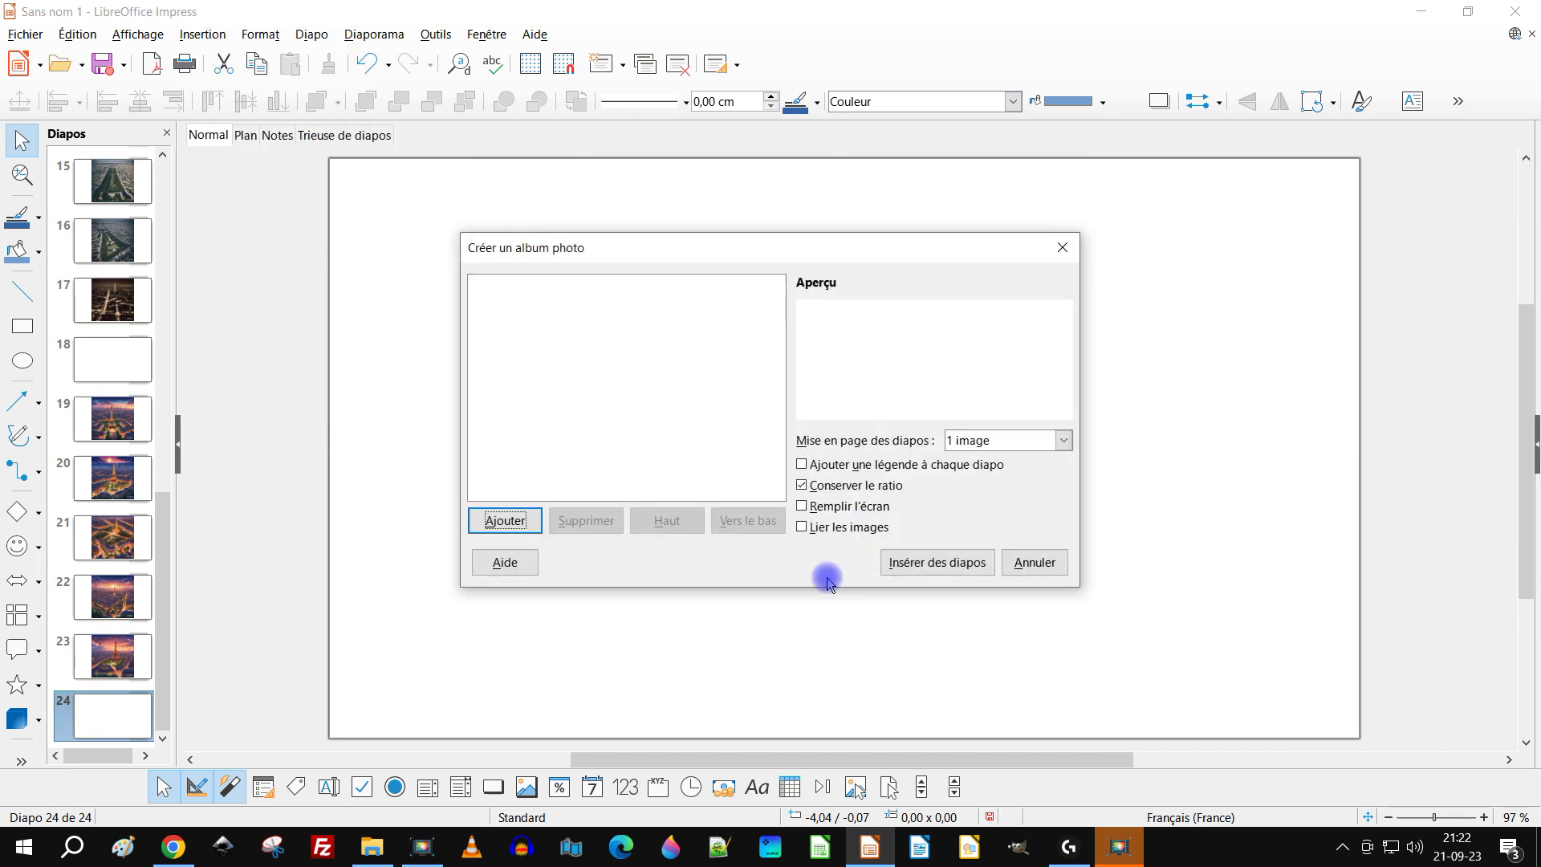
Add all images from the Paris cinematic folder to the album and insert them with one image per slide, keeping the ratio
left_click(474, 513)
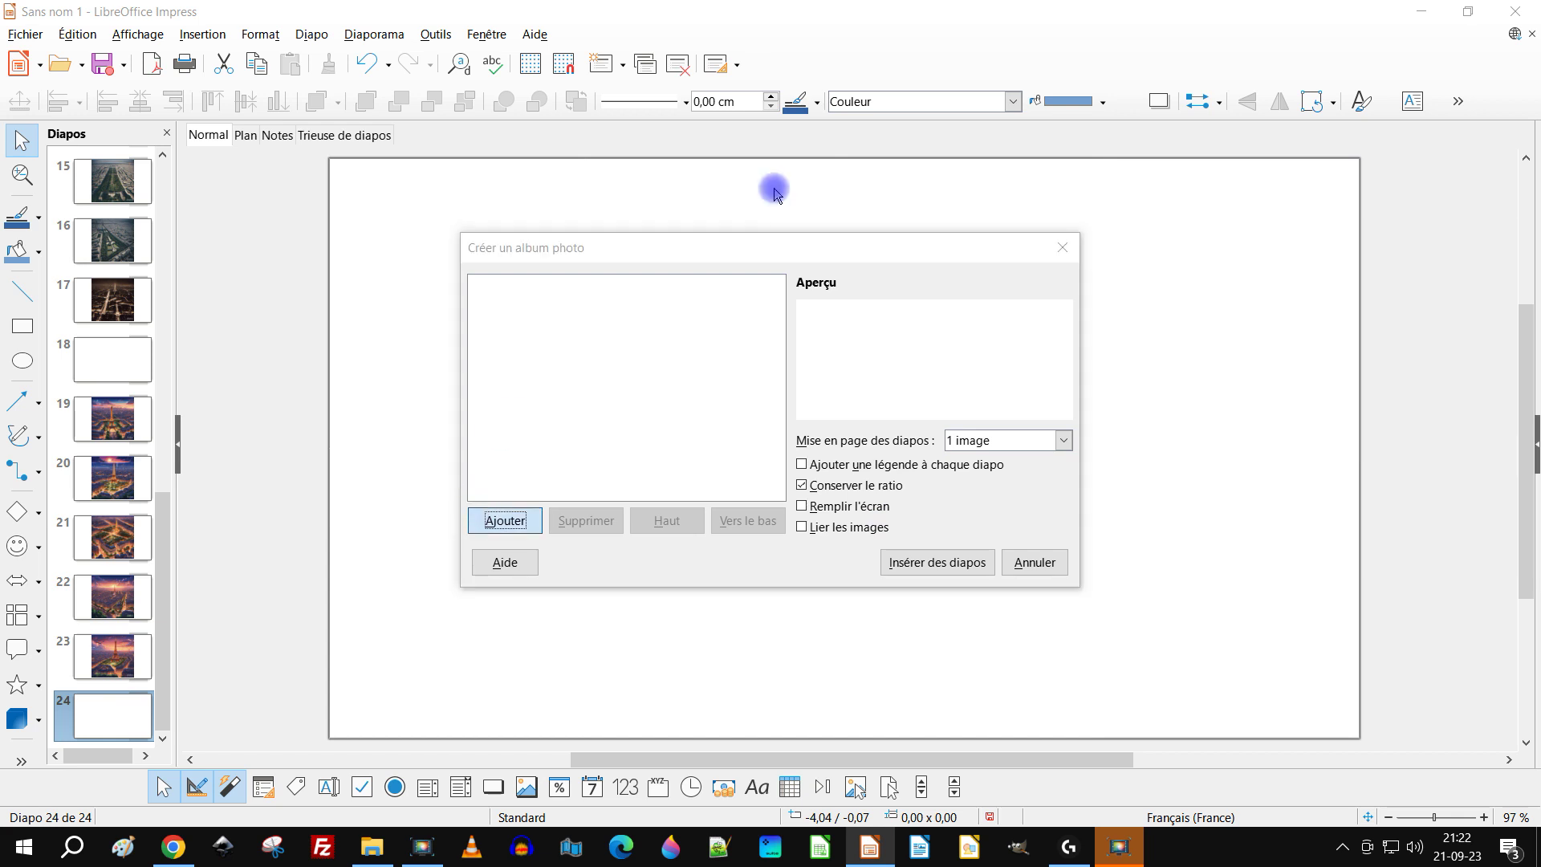
left_click(950, 314)
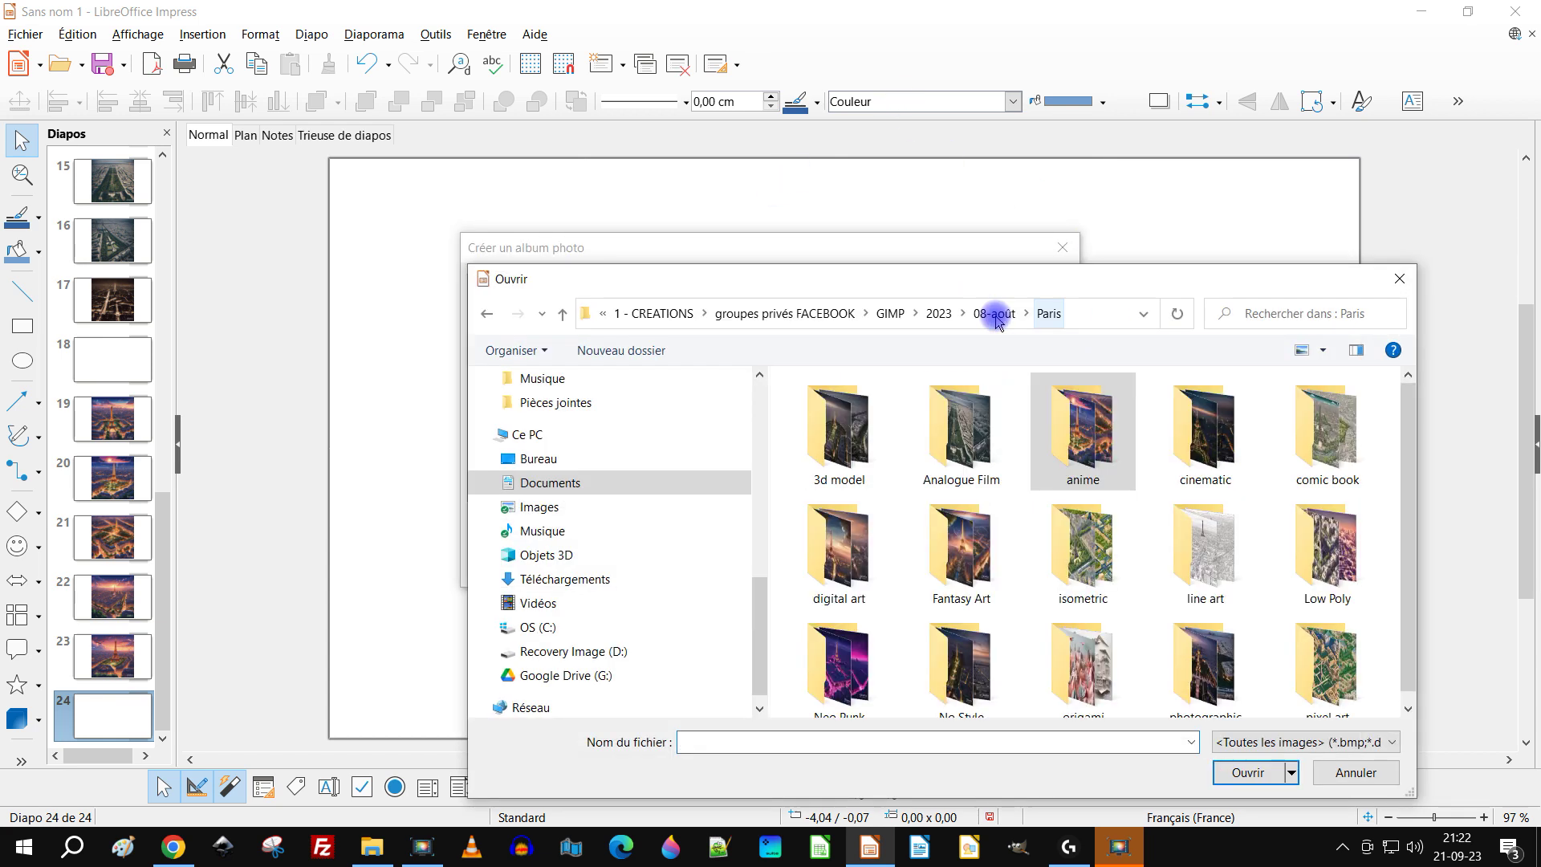
left_click(1191, 423)
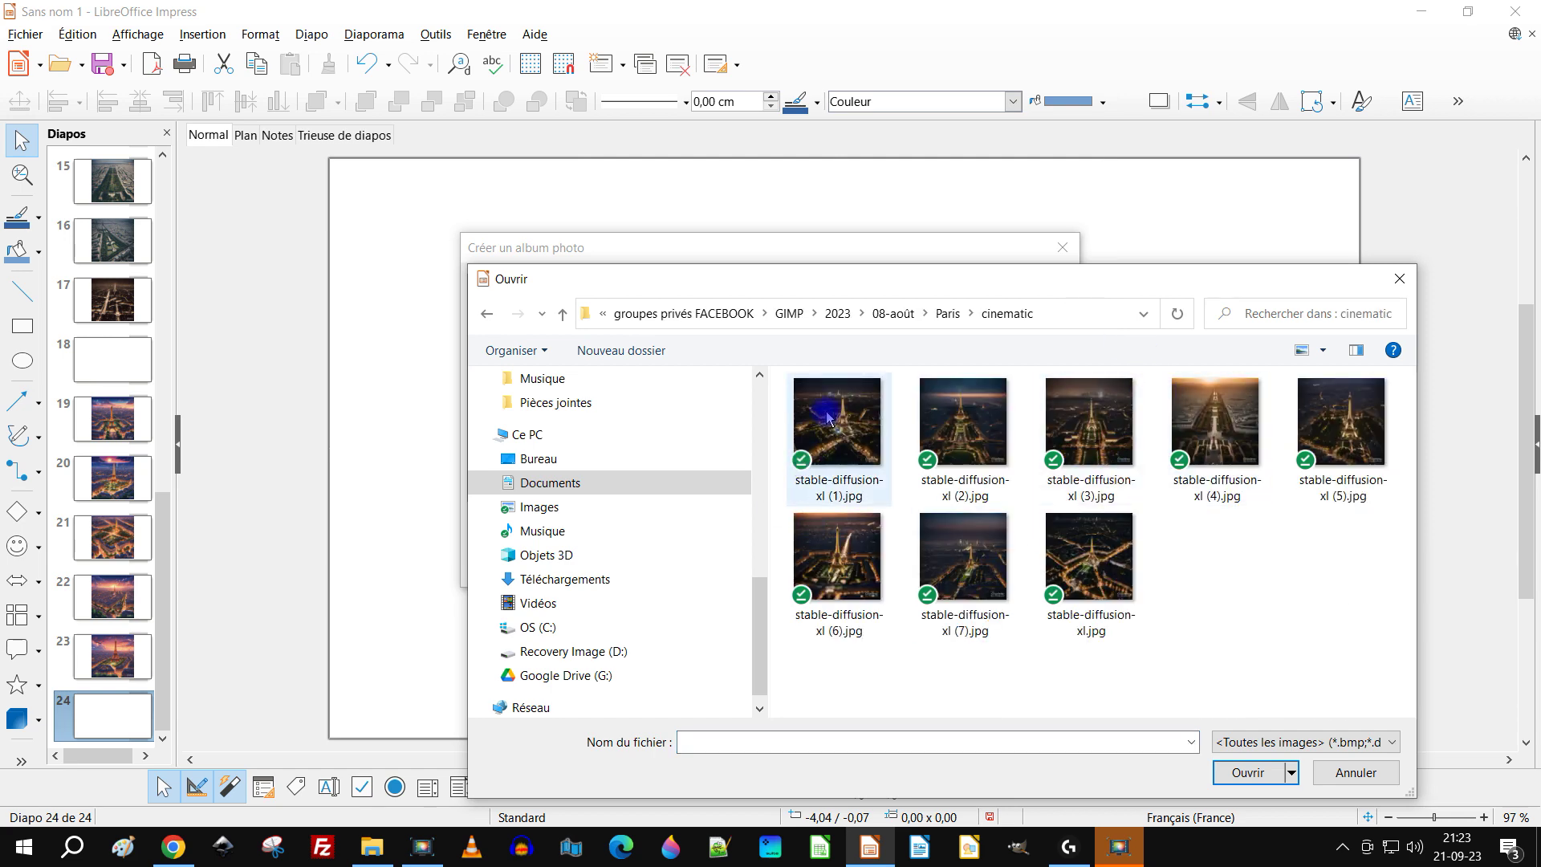
left_click_drag(1376, 680, 995, 498)
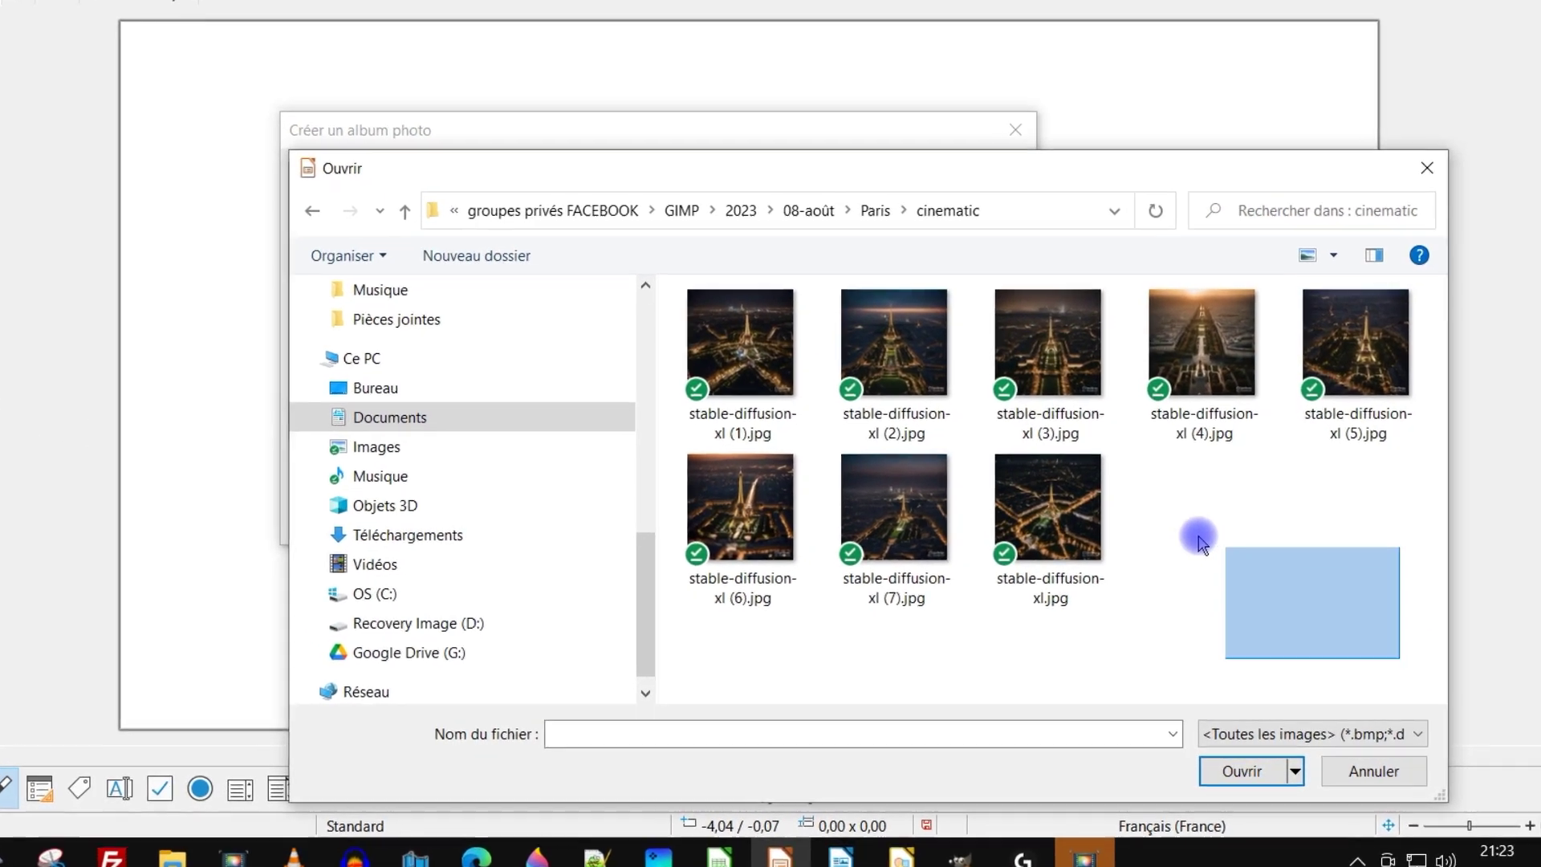
left_click_drag(900, 400, 620, 224)
left_click(1217, 773)
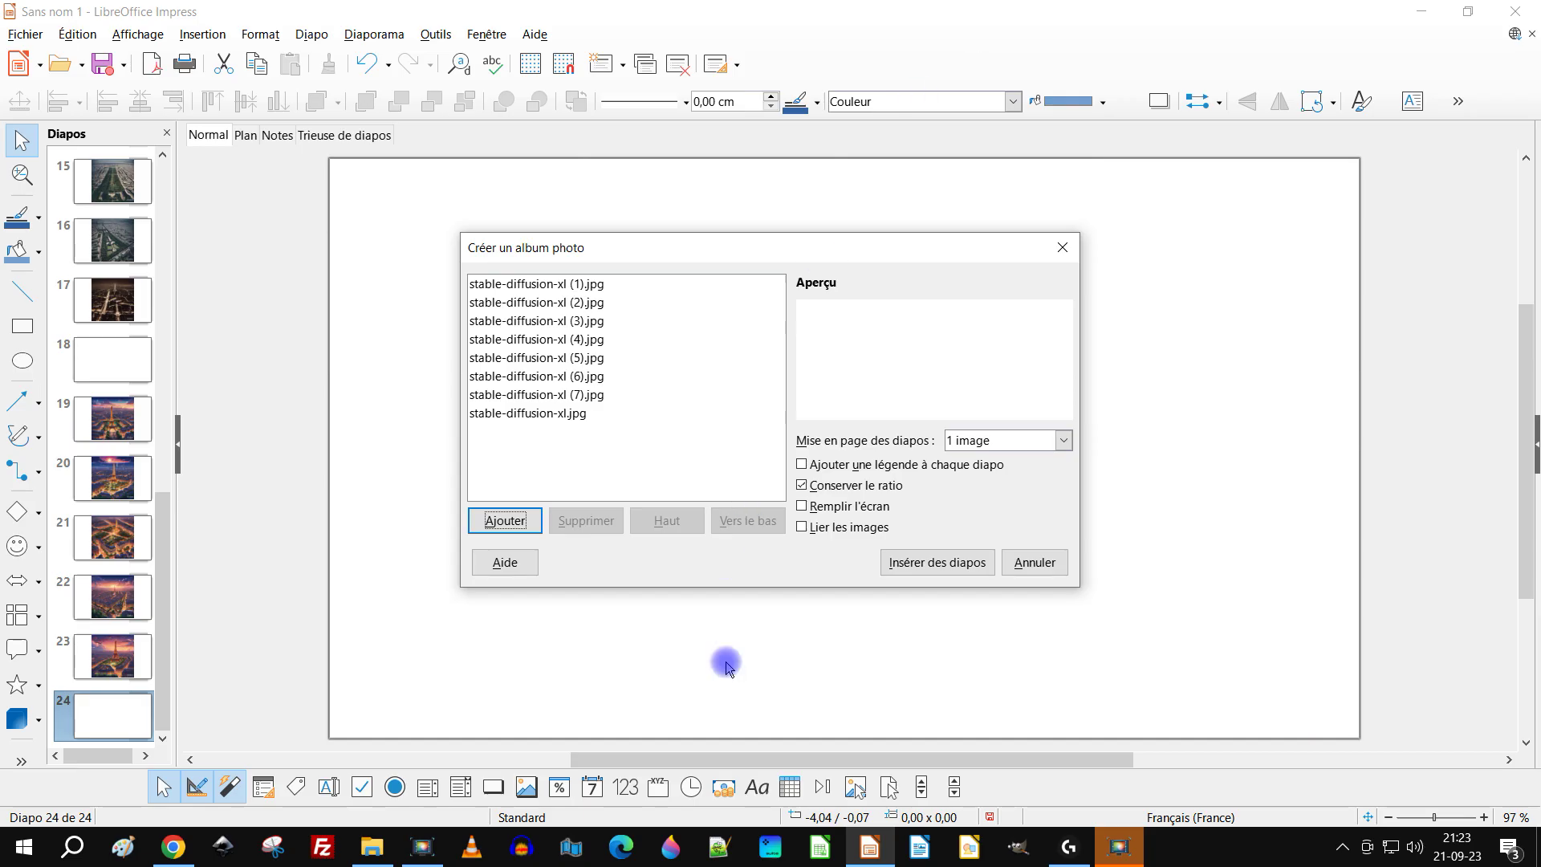
key("Return")
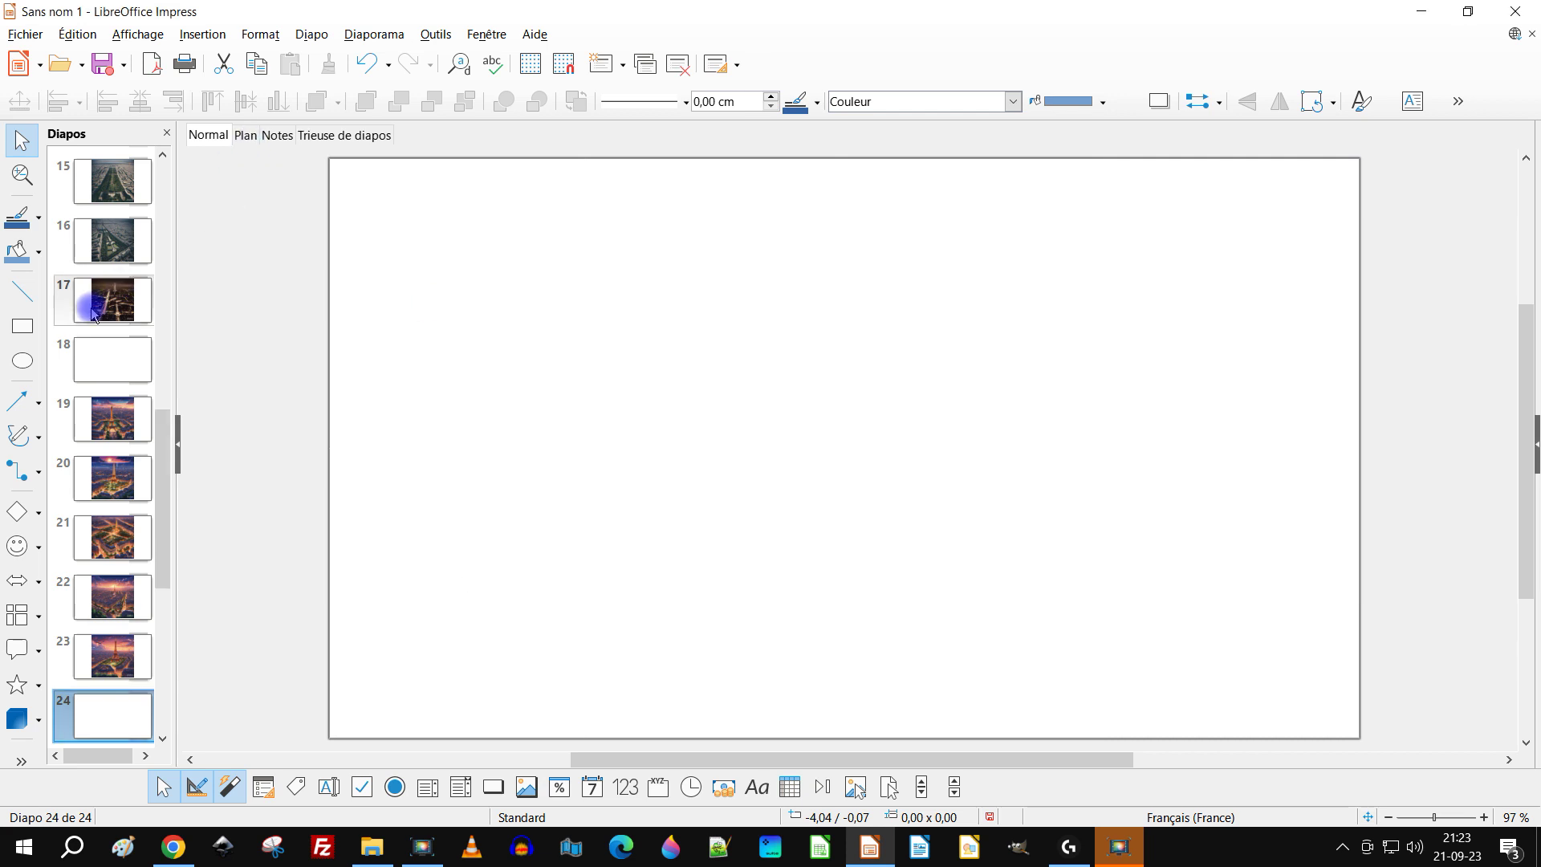
Add a blank slide after slide 32 and start a new photo album from it
scroll(110, 423, "down", 5)
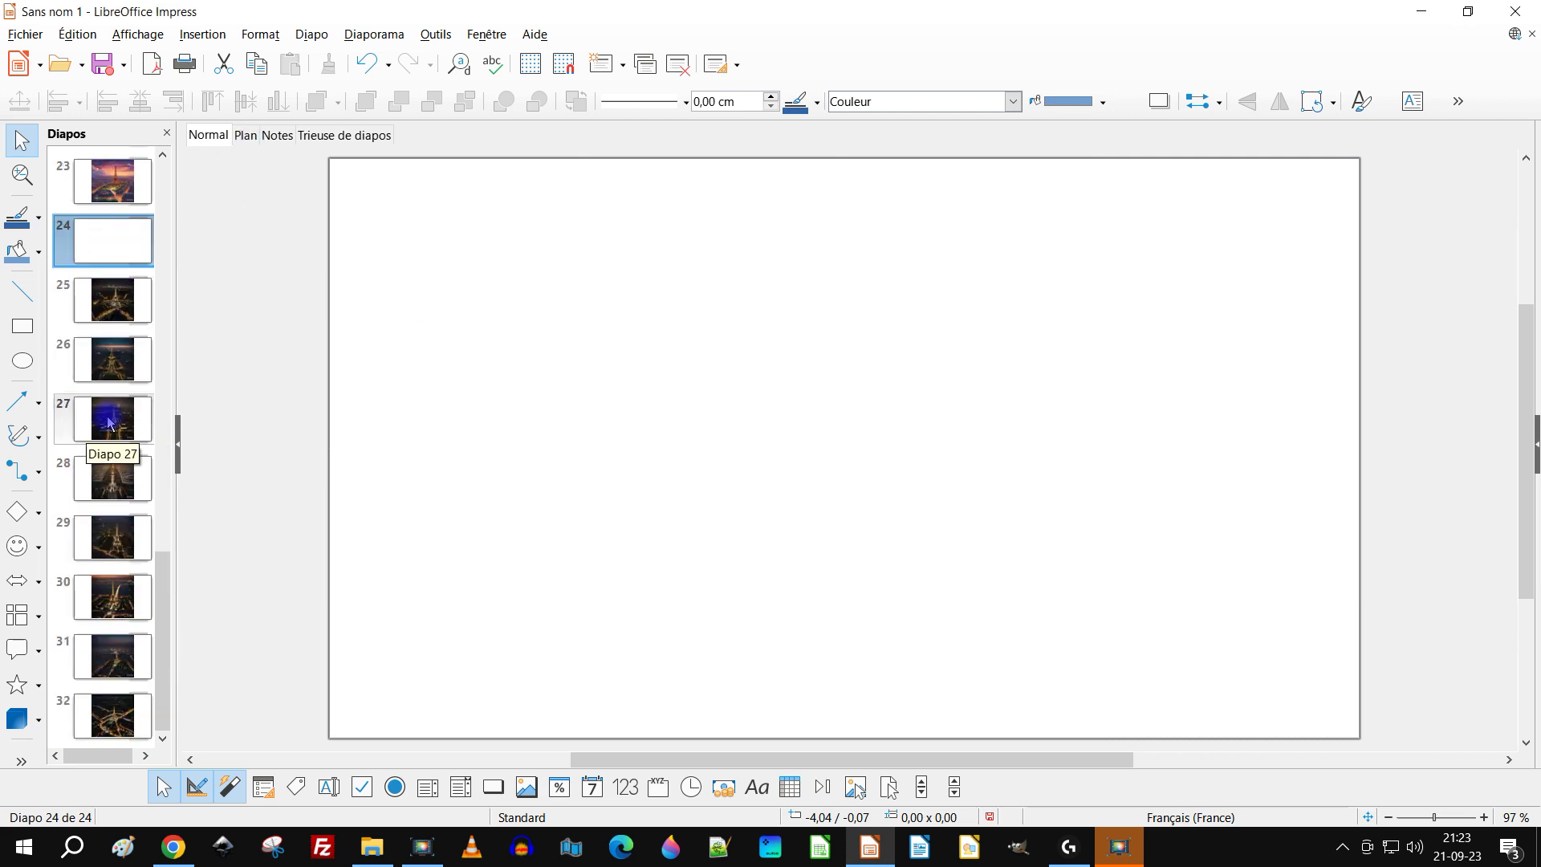
left_click(113, 717)
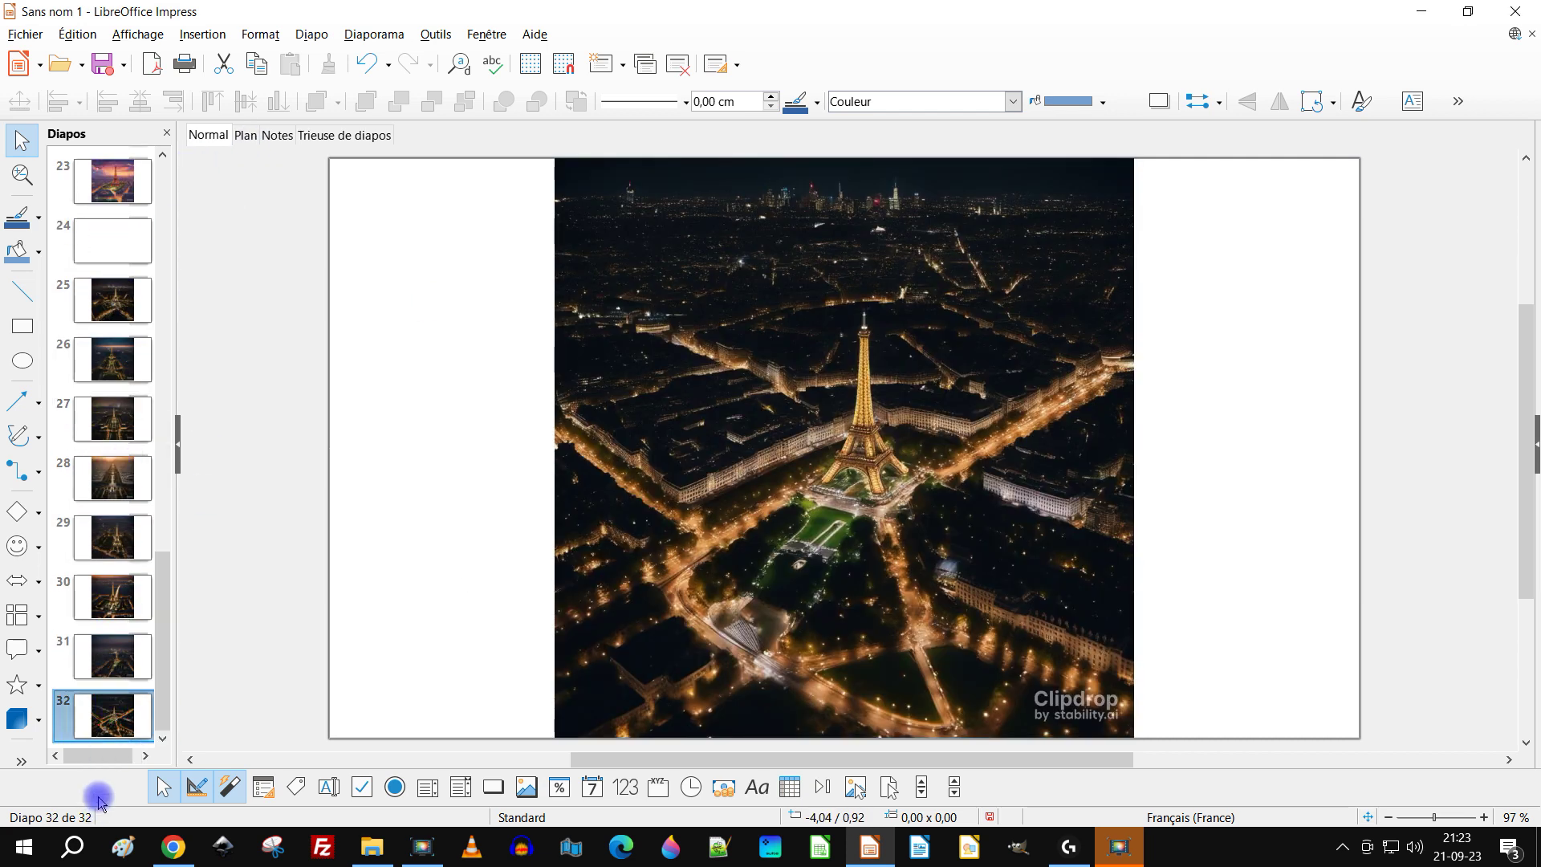
right_click(138, 706)
left_click(215, 537)
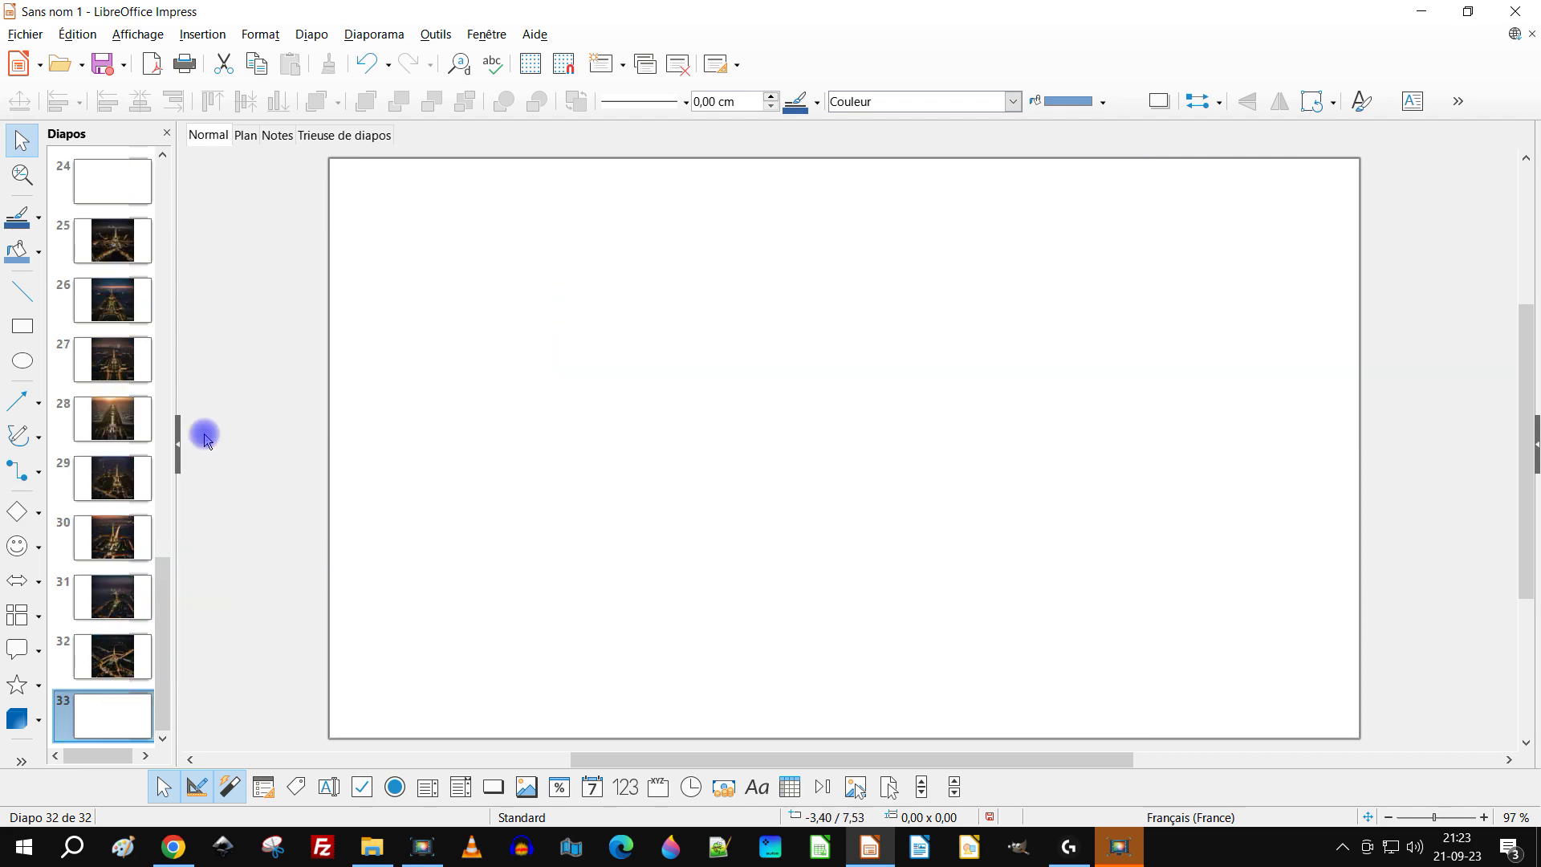
left_click(203, 35)
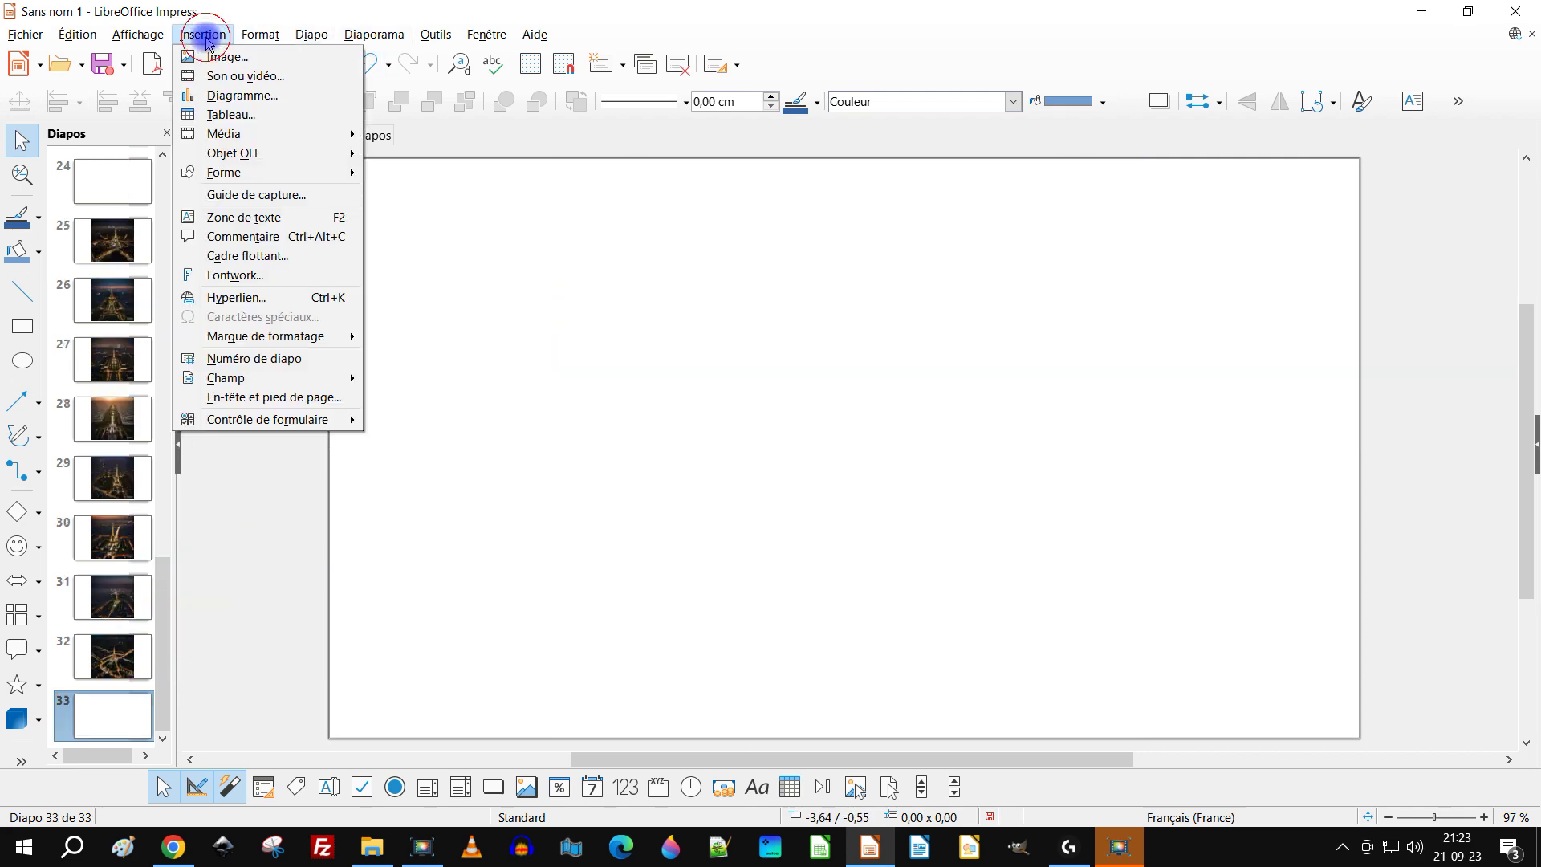
mouse_move(245, 134)
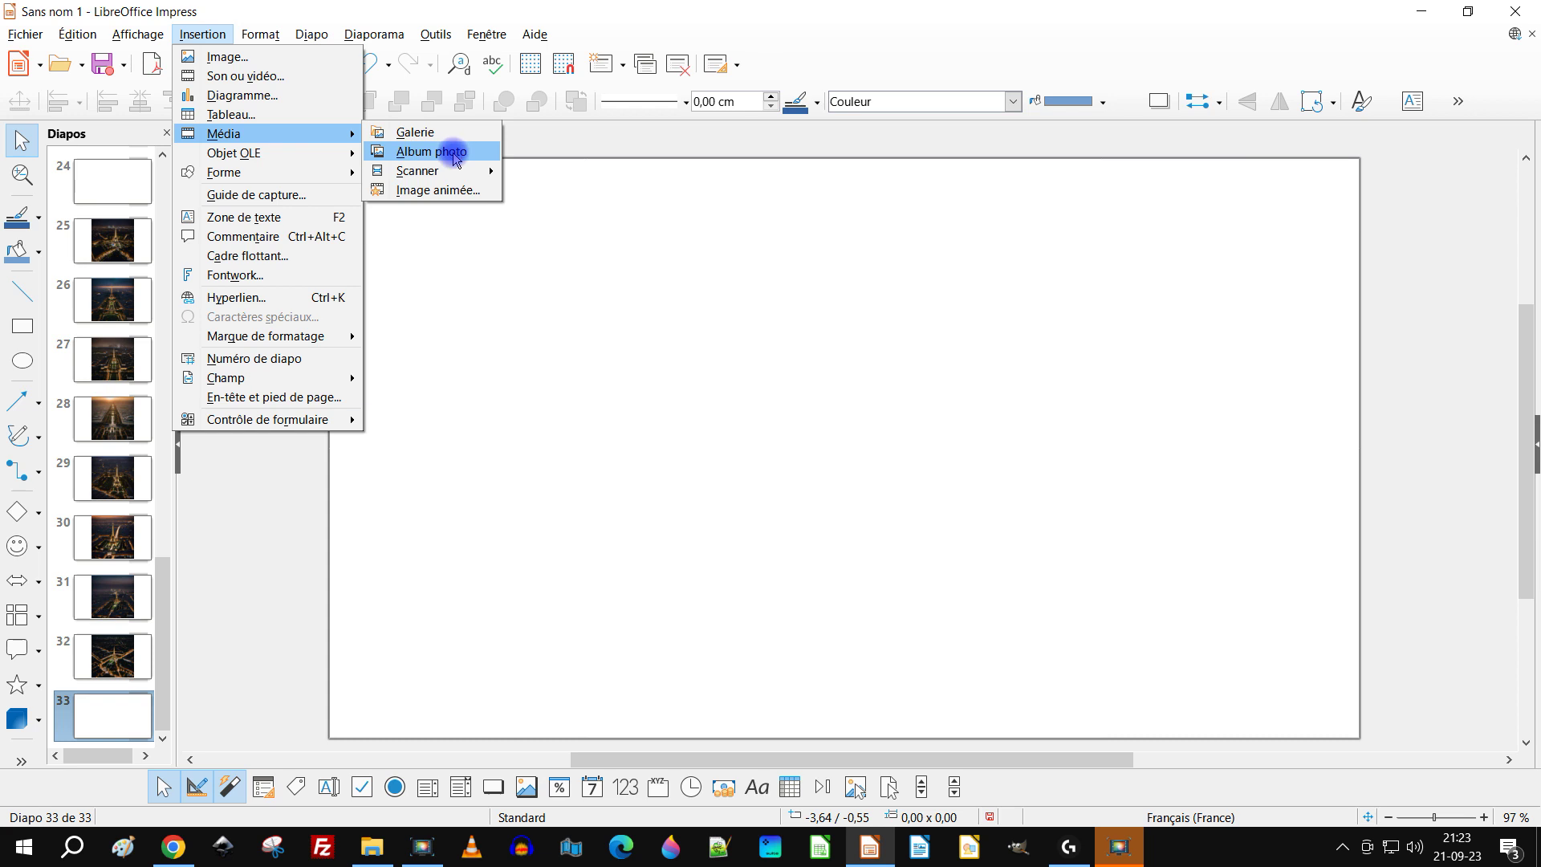
left_click(455, 154)
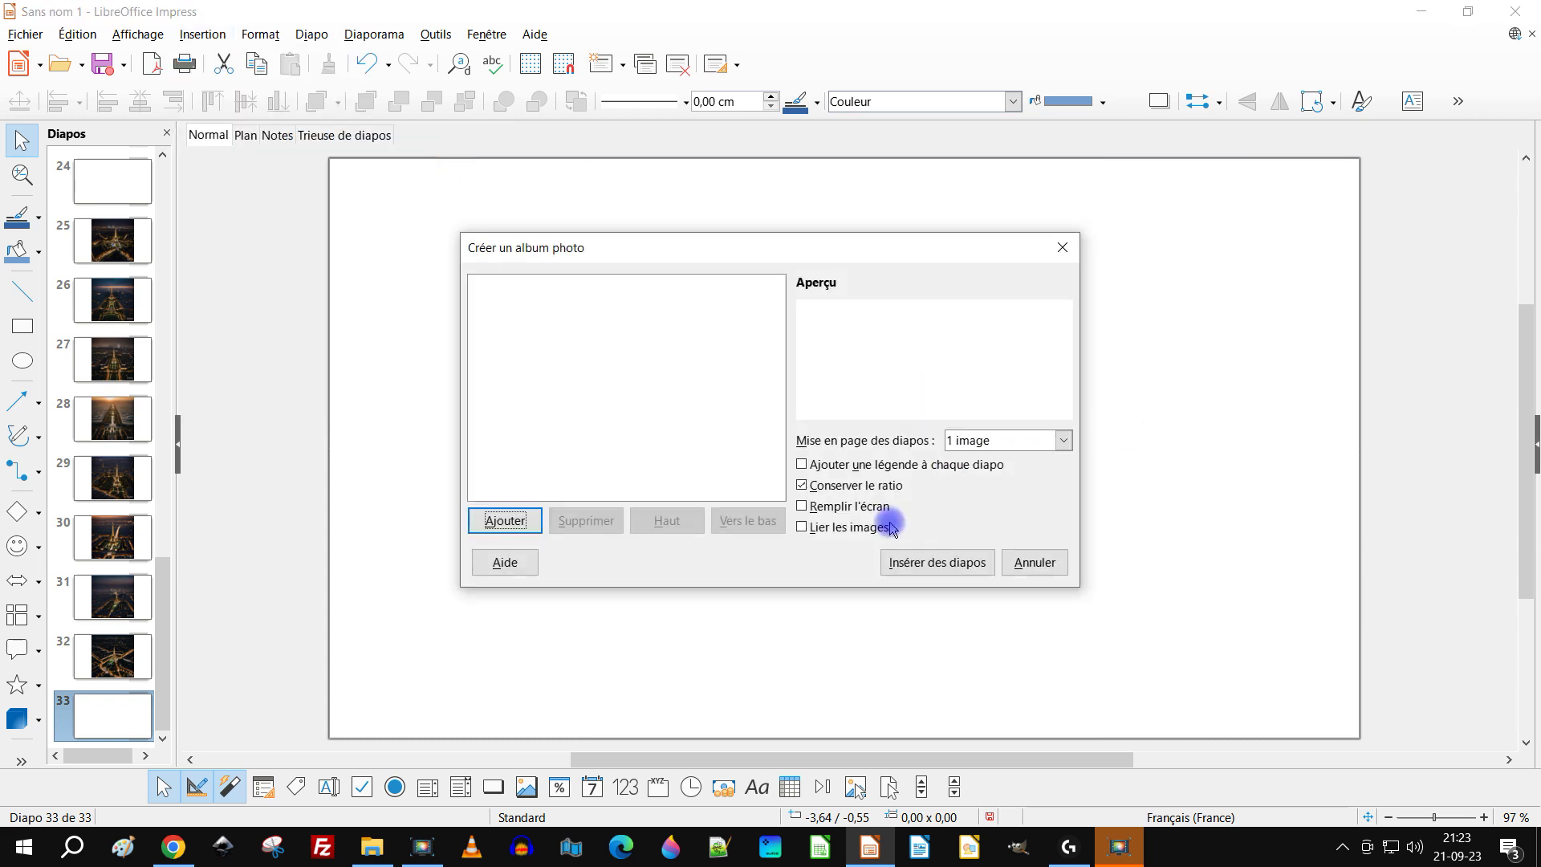
Add all images from the Paris comic book folder to the album and insert them with one image per slide
left_click(543, 527)
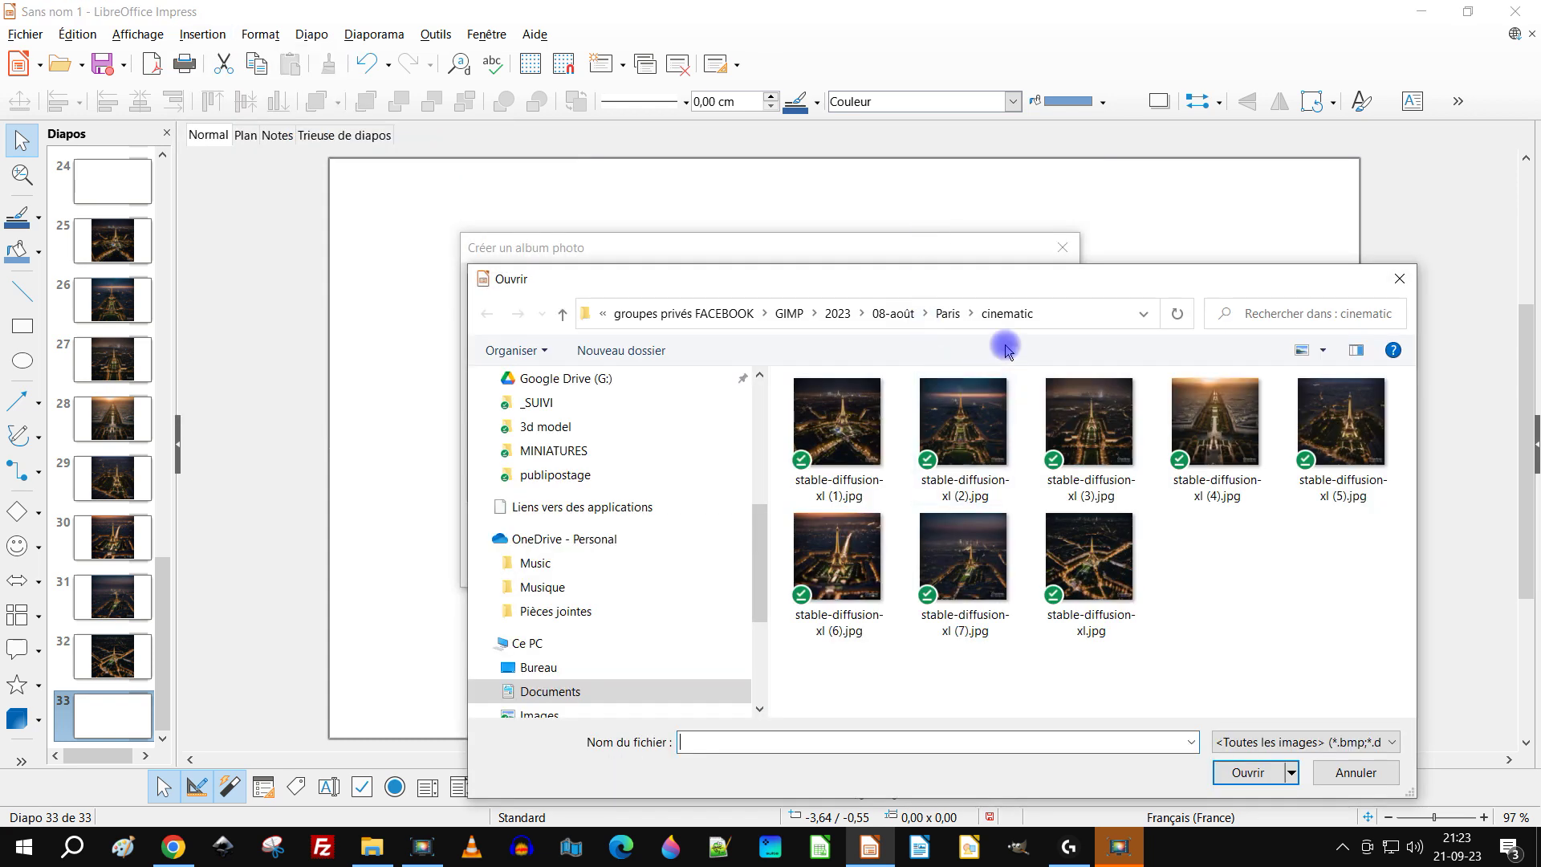
left_click(952, 313)
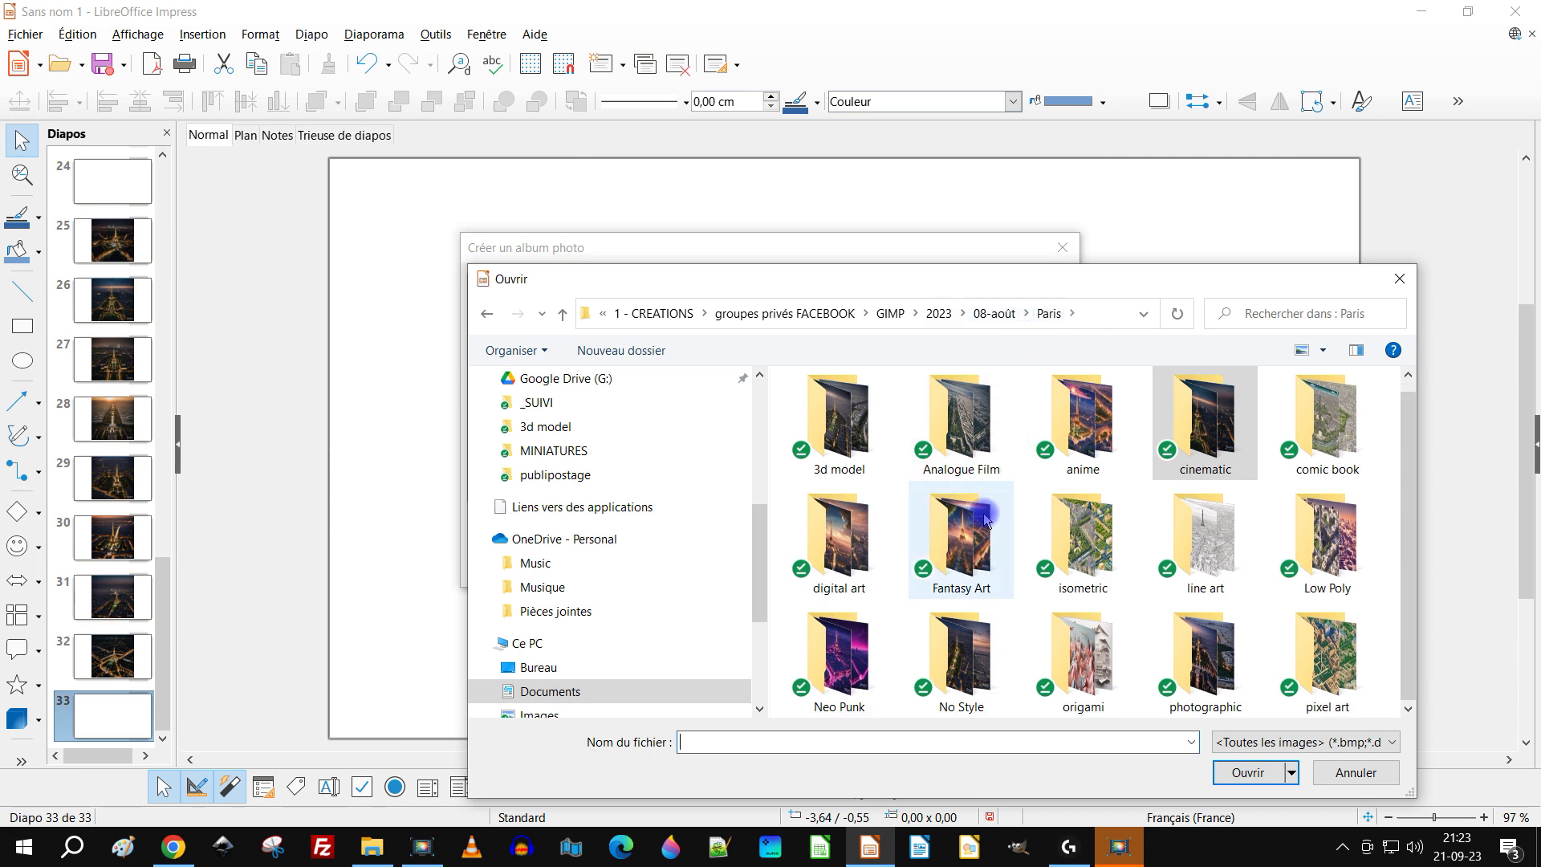
double_click(1331, 410)
left_click_drag(1304, 546, 770, 407)
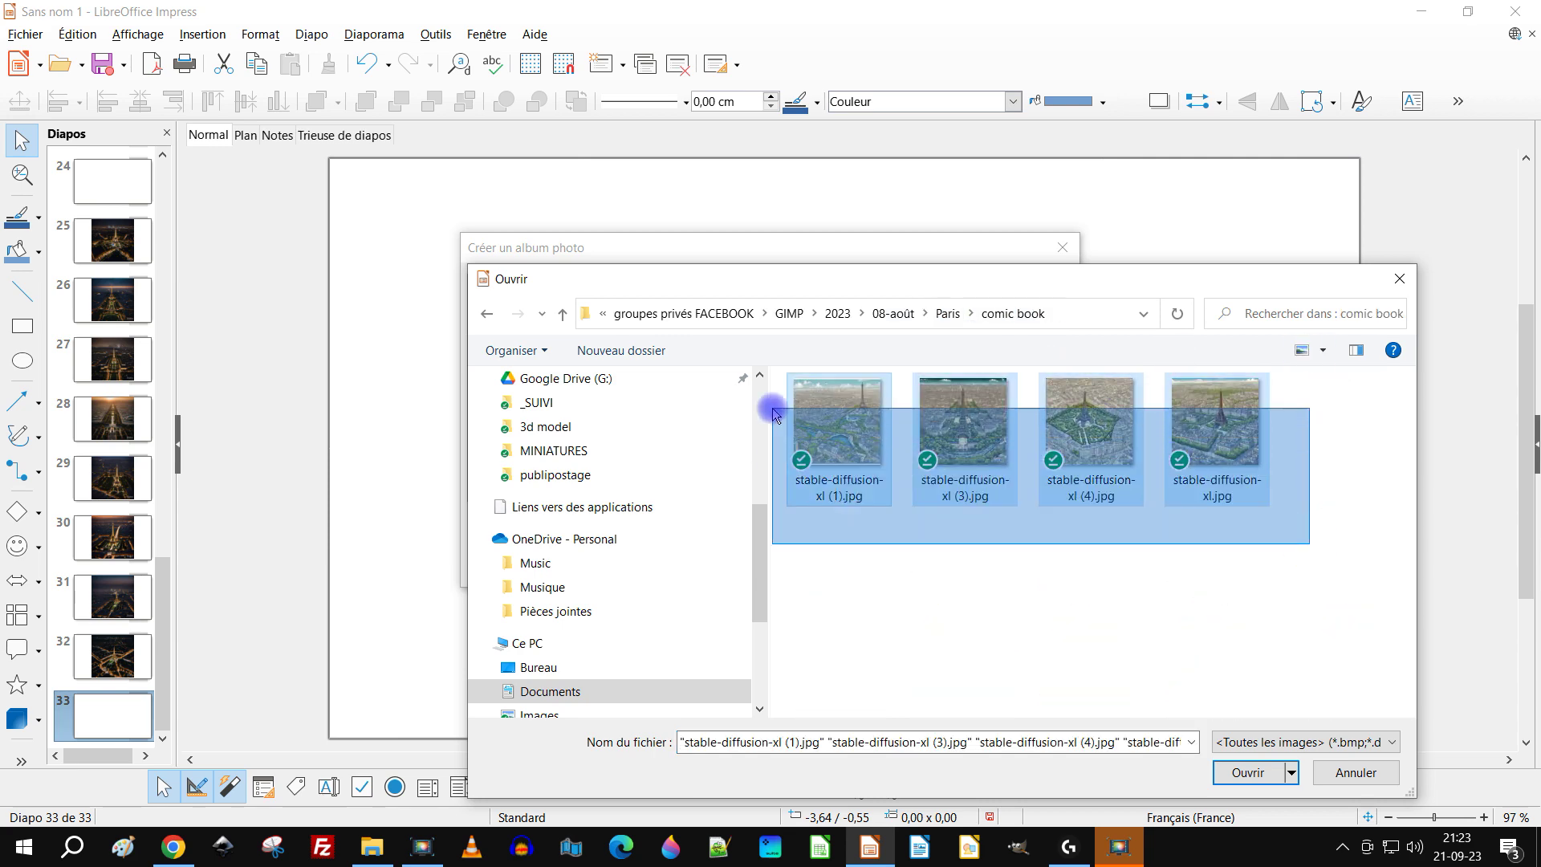
left_click(1273, 775)
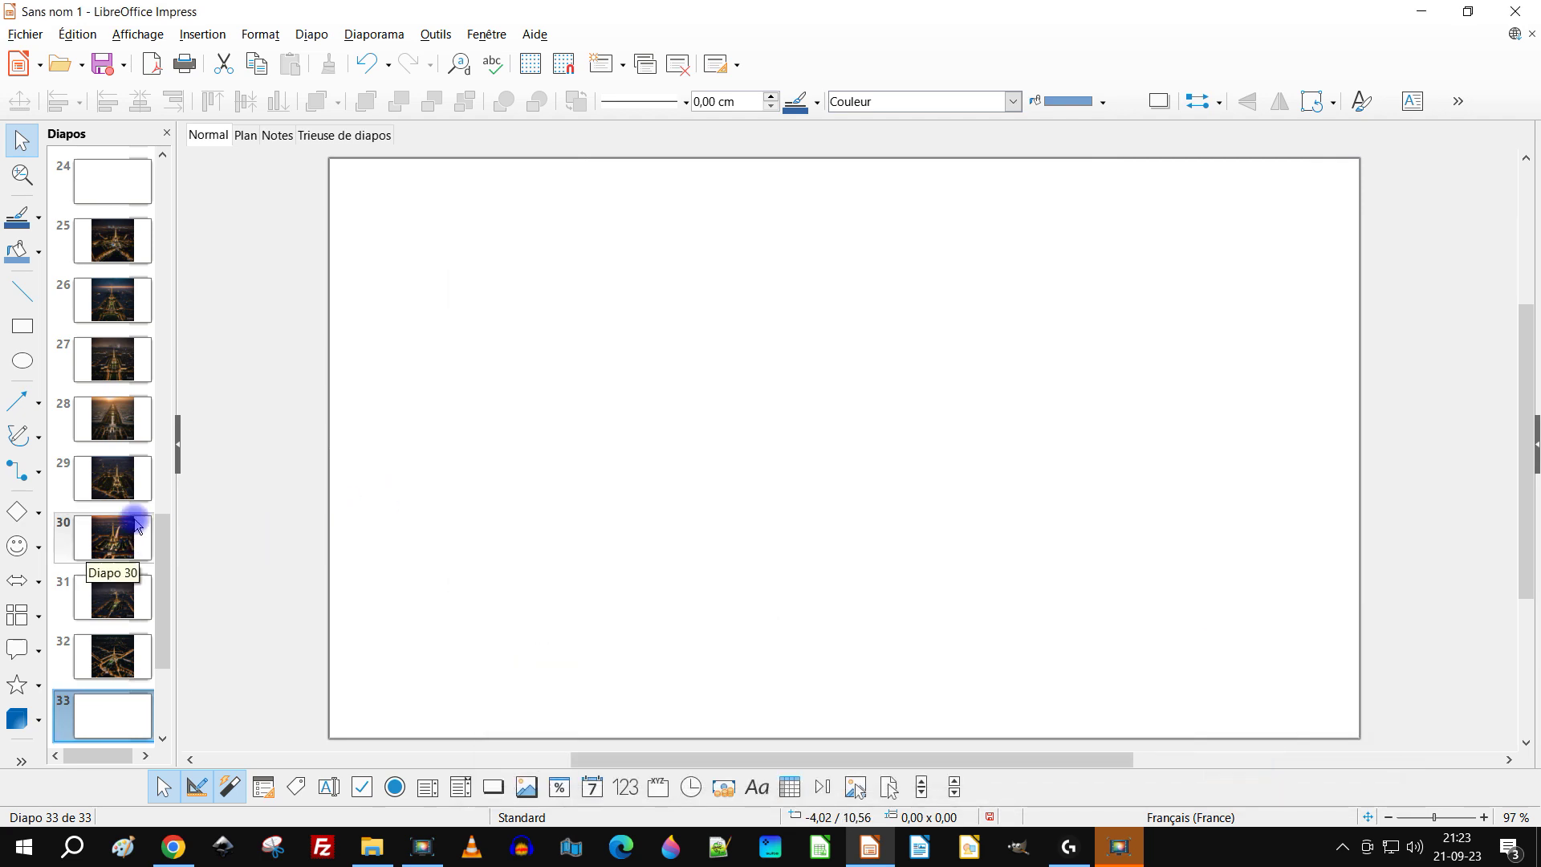
Add a blank slide after slide 37 and start a new photo album from it
scroll(137, 525, "down", 3)
right_click(130, 710)
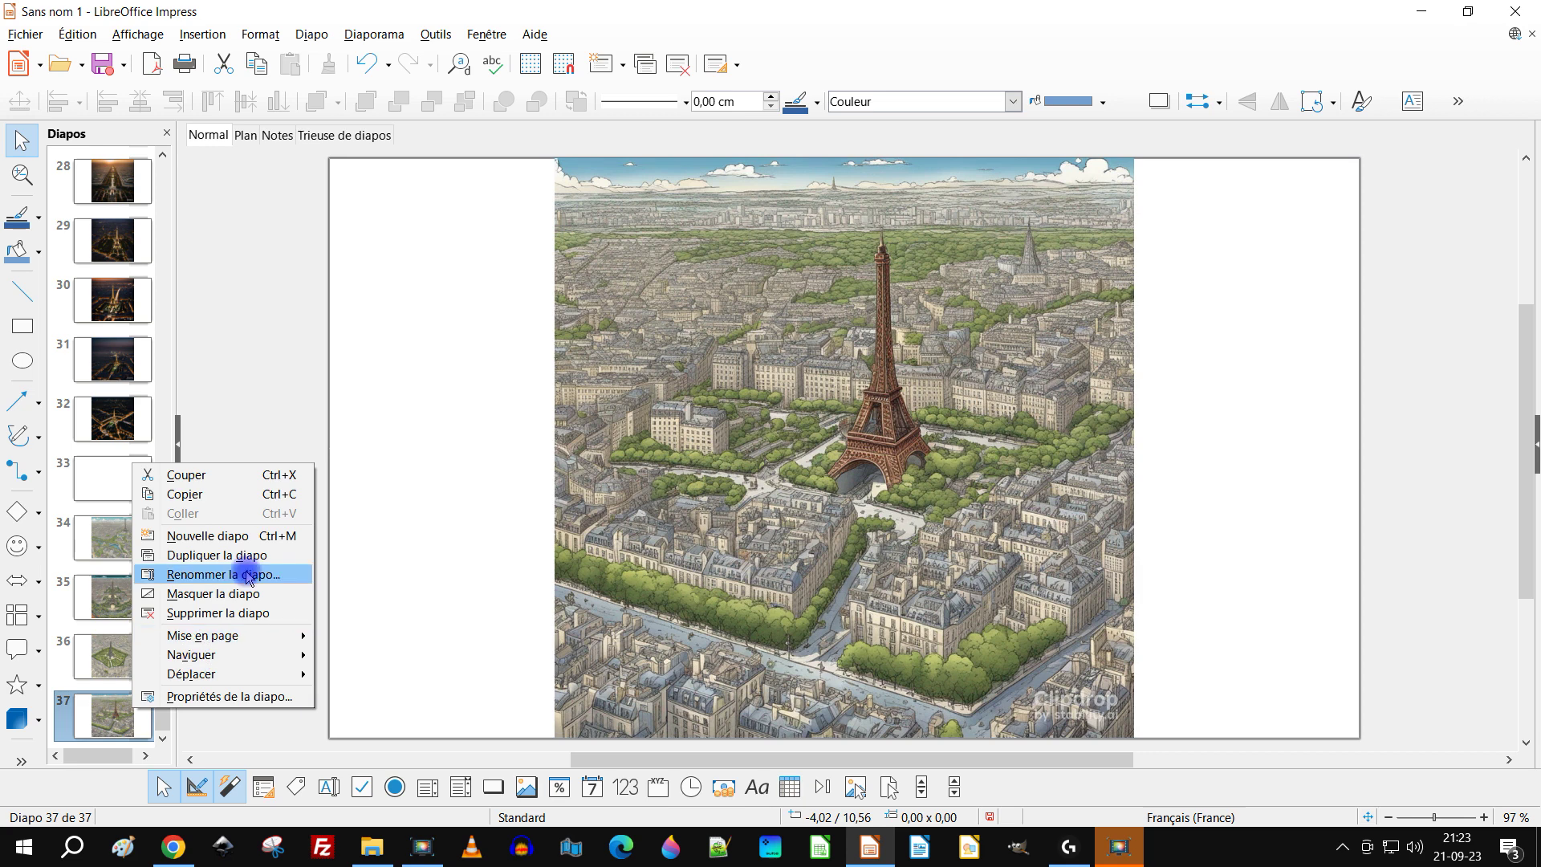
left_click(245, 535)
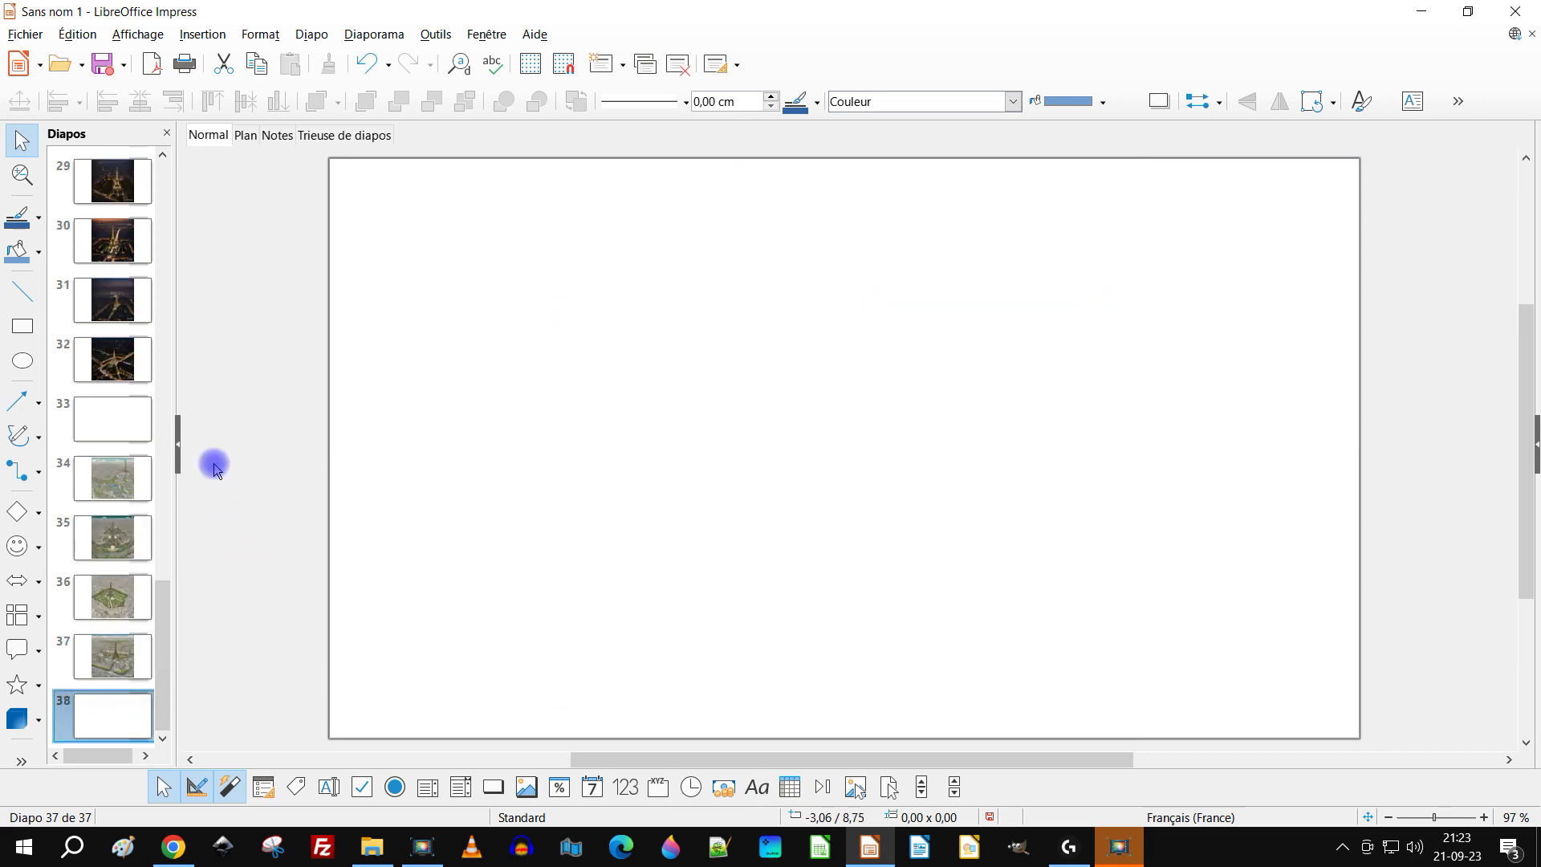
left_click(198, 35)
mouse_move(257, 134)
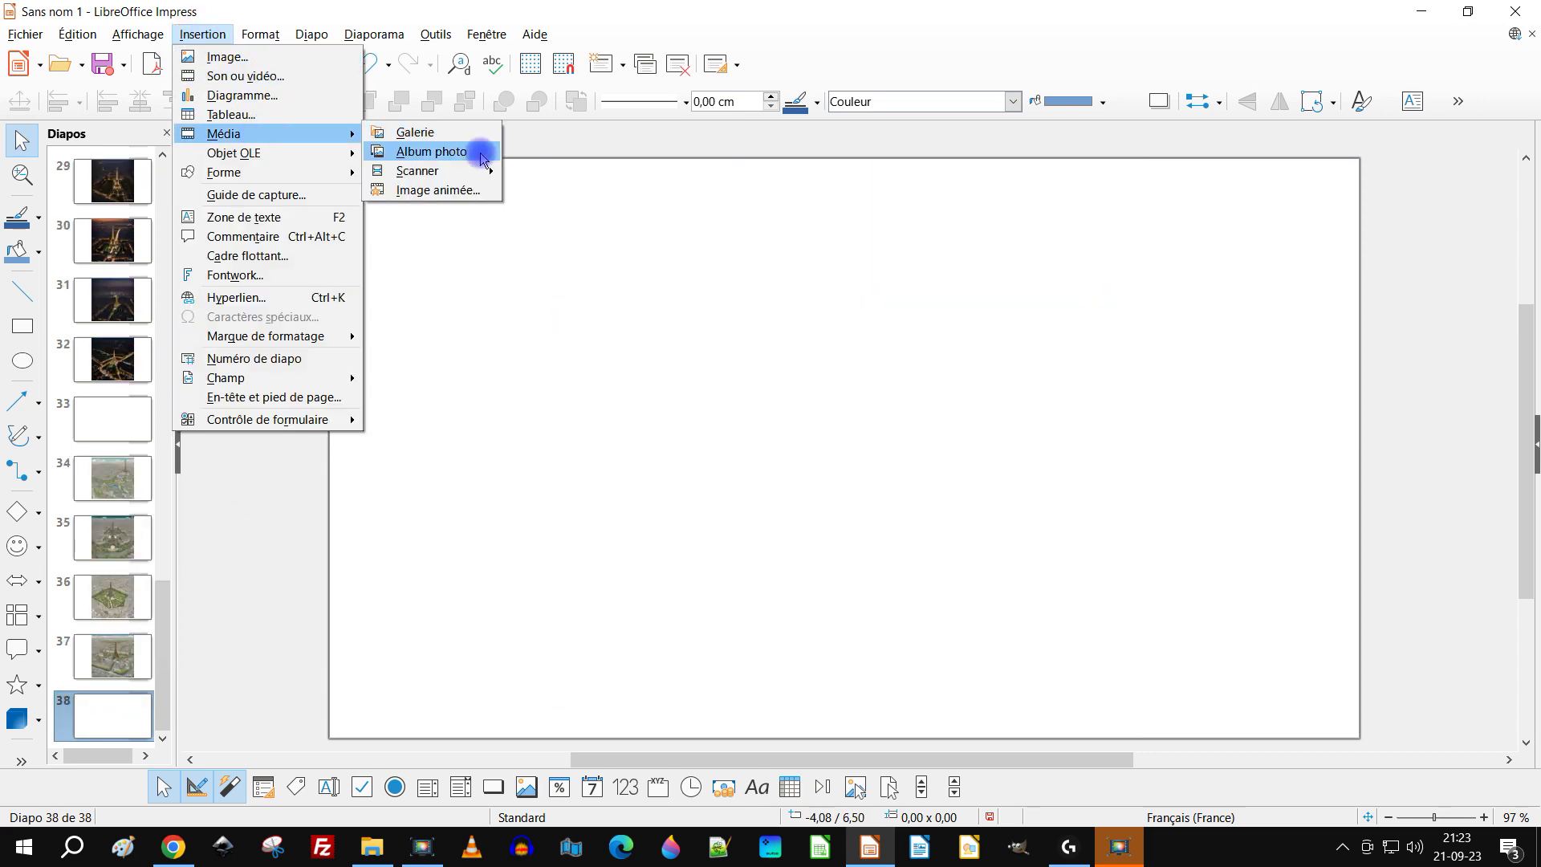
left_click(484, 156)
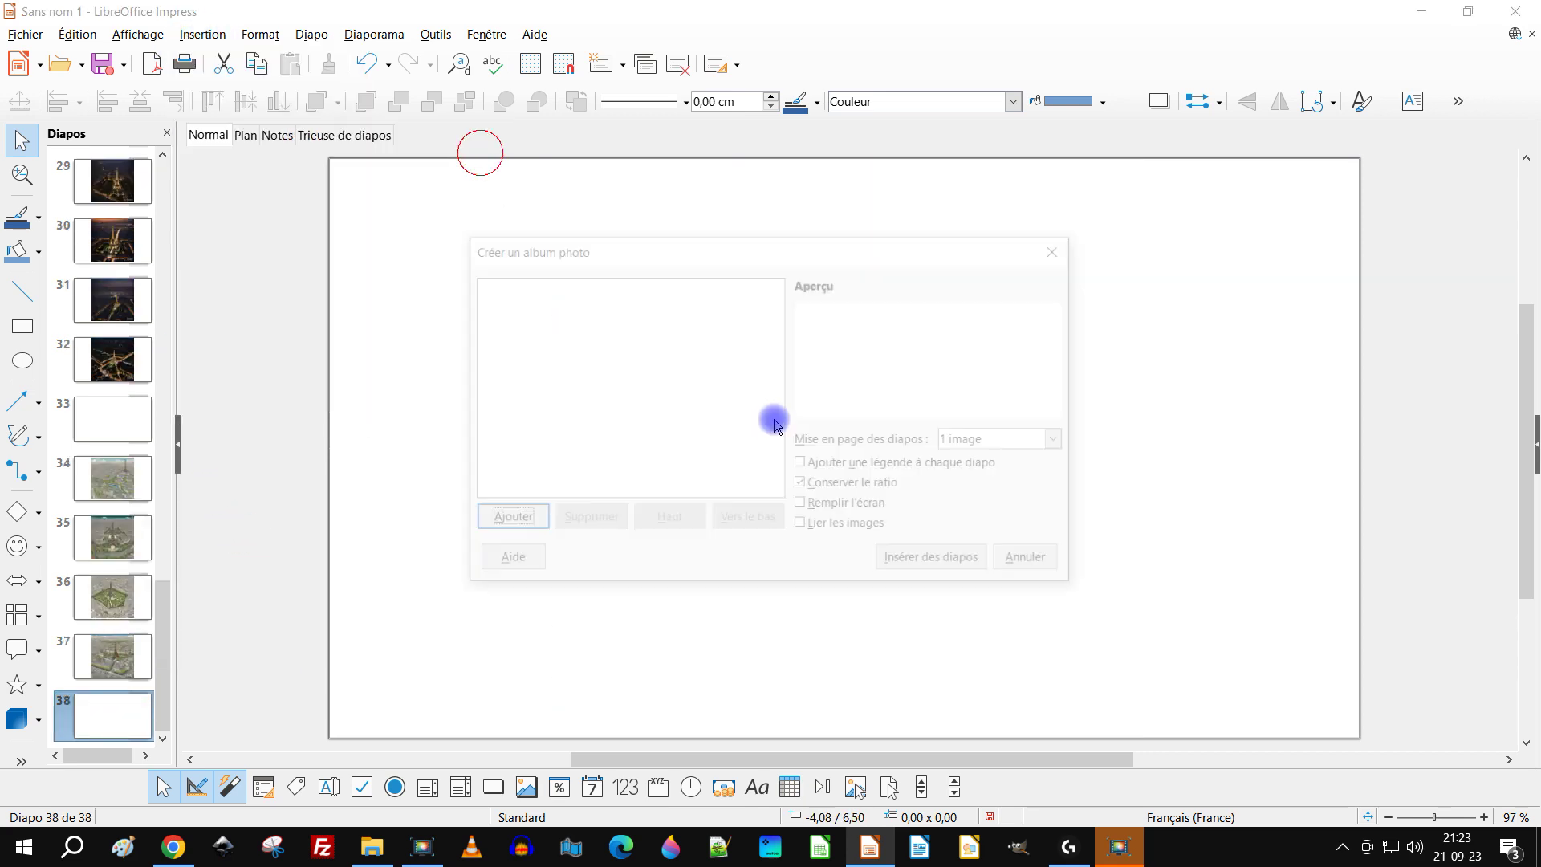
Add all images from the Paris digital art folder to the album and insert them with one image per slide, keeping the ratio
left_click(489, 522)
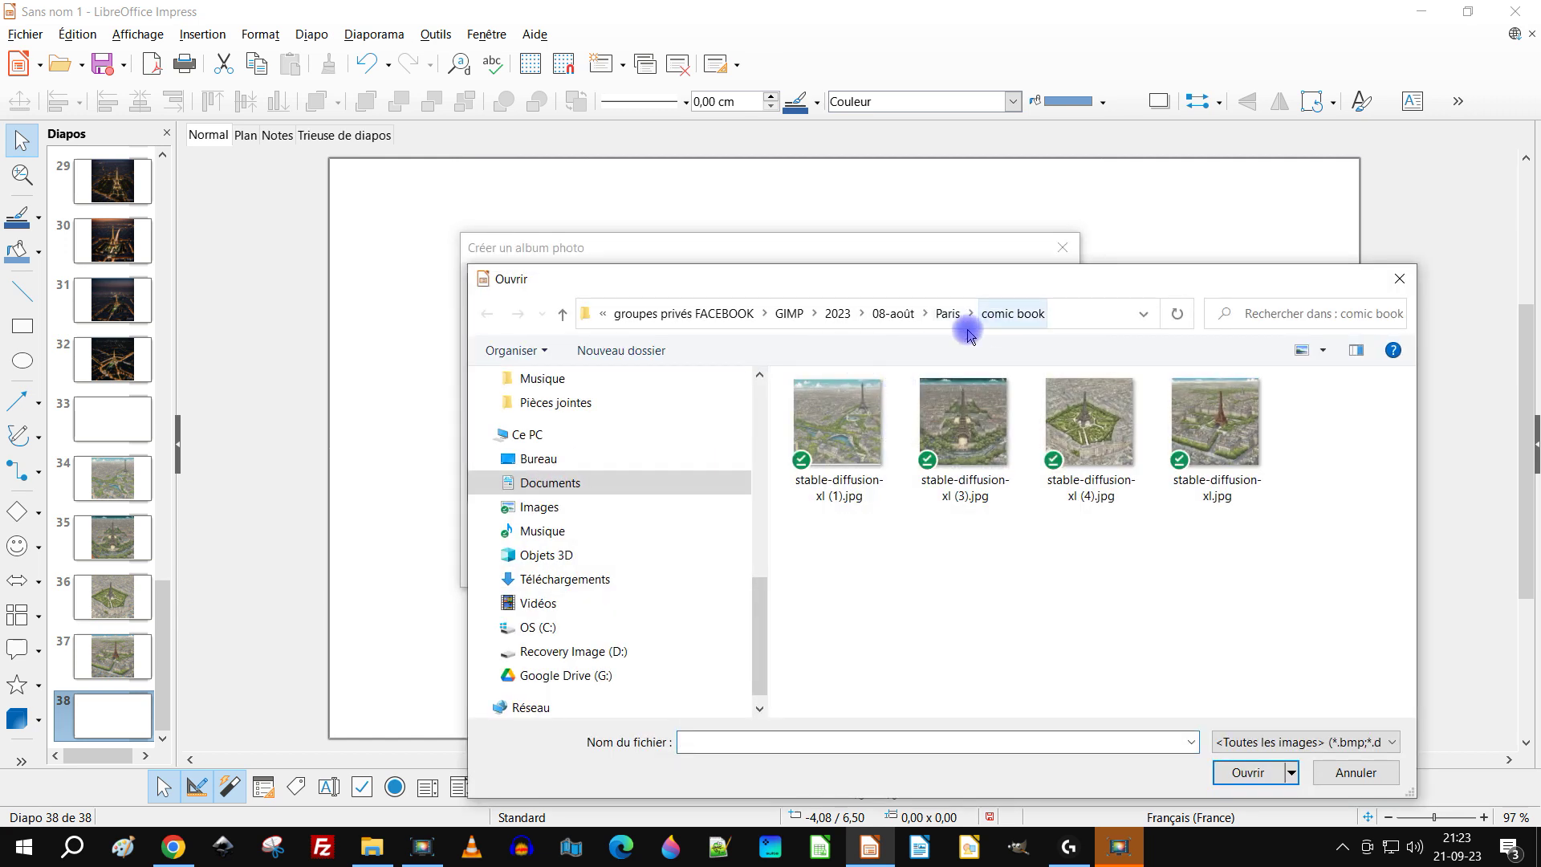
left_click(940, 321)
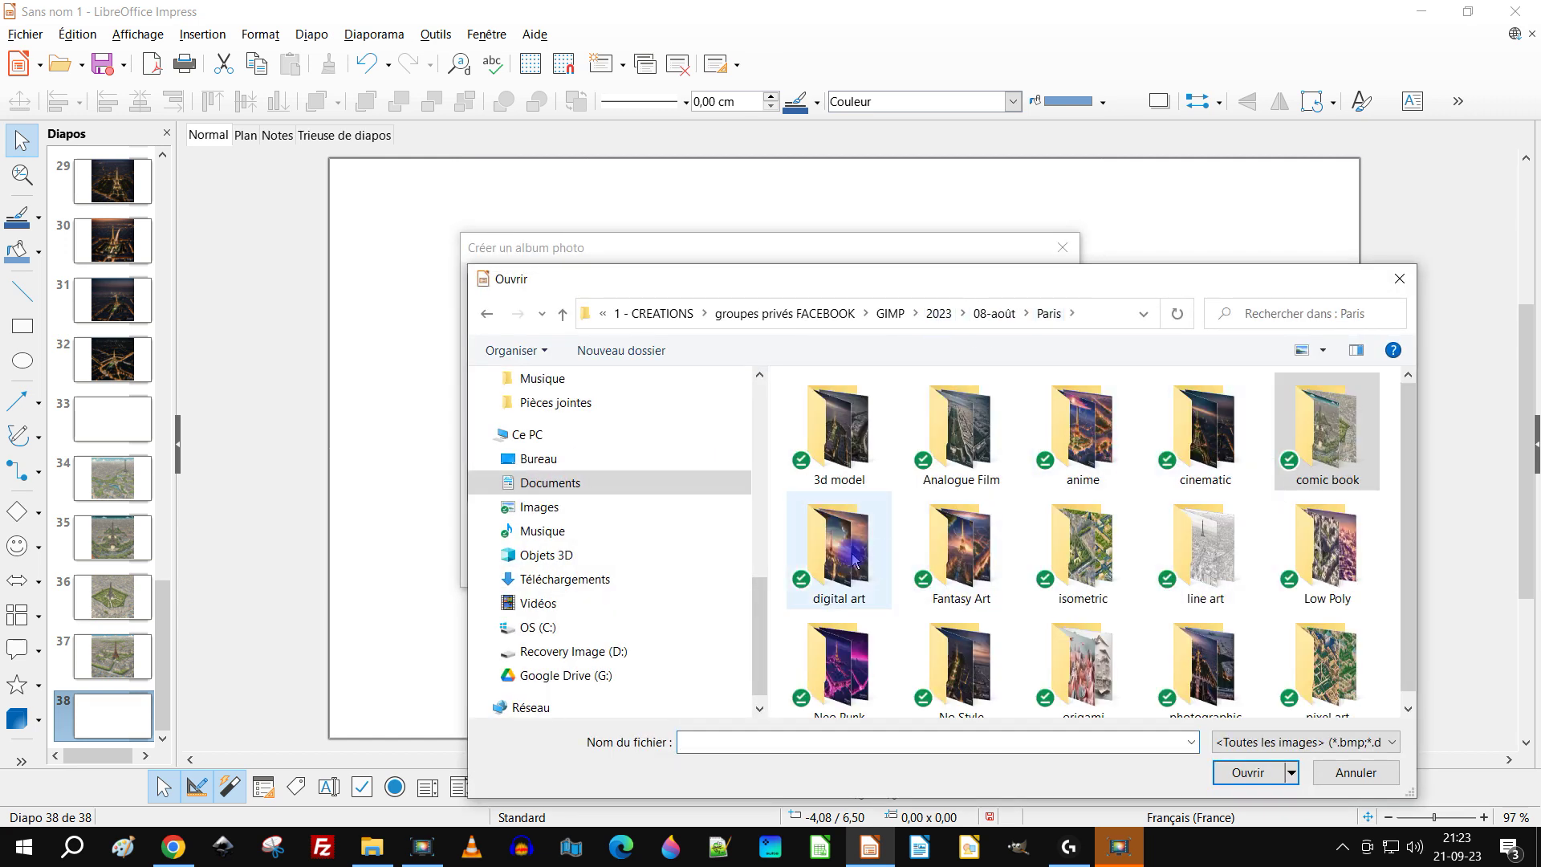
double_click(834, 574)
left_click_drag(1310, 672, 840, 419)
left_click(1248, 773)
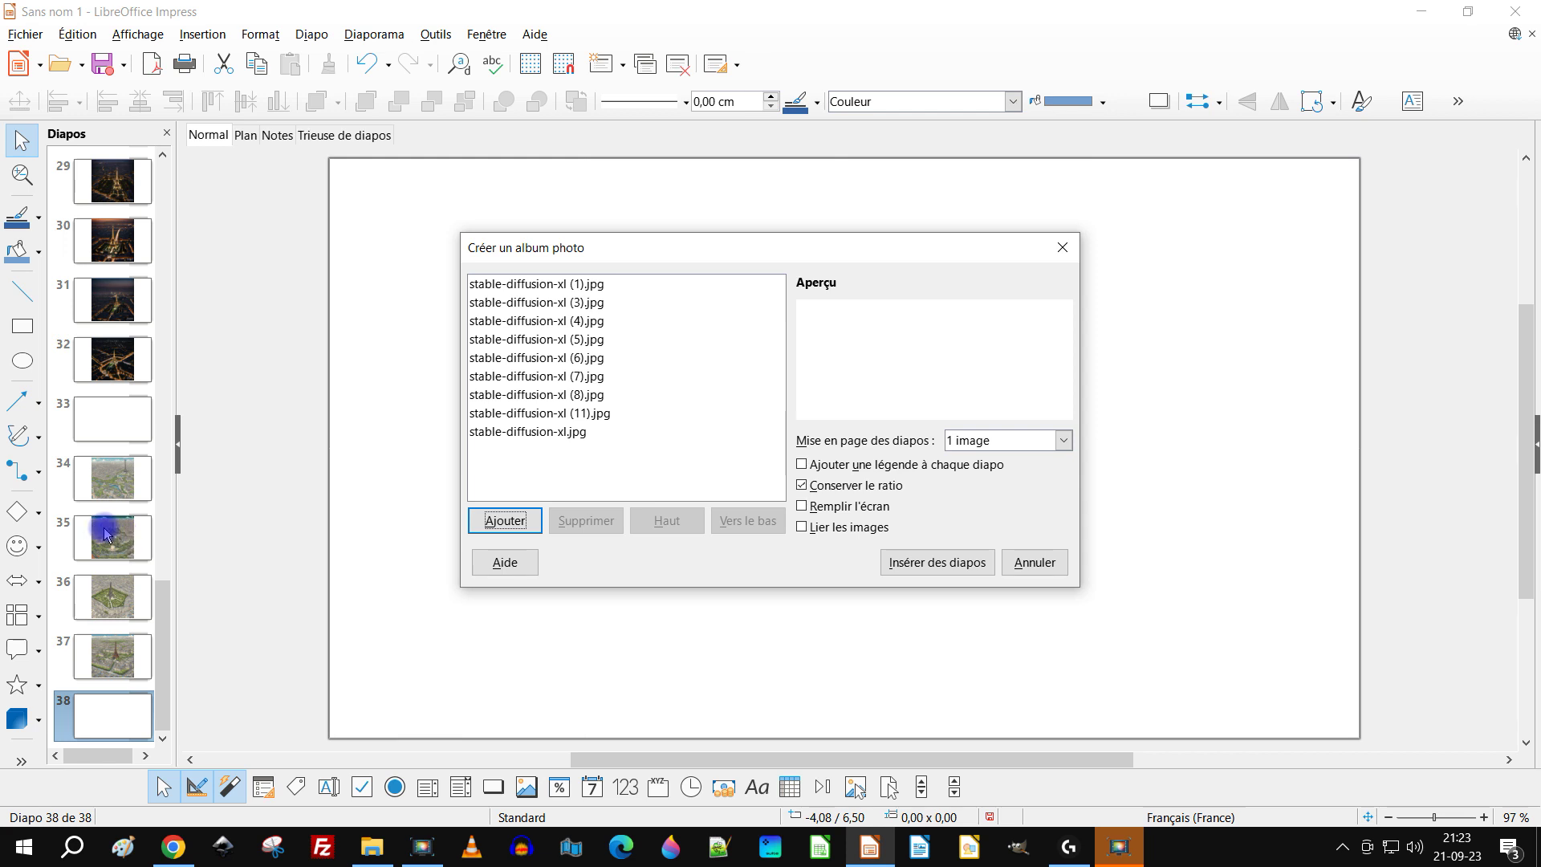
scroll(104, 527, "down", 5)
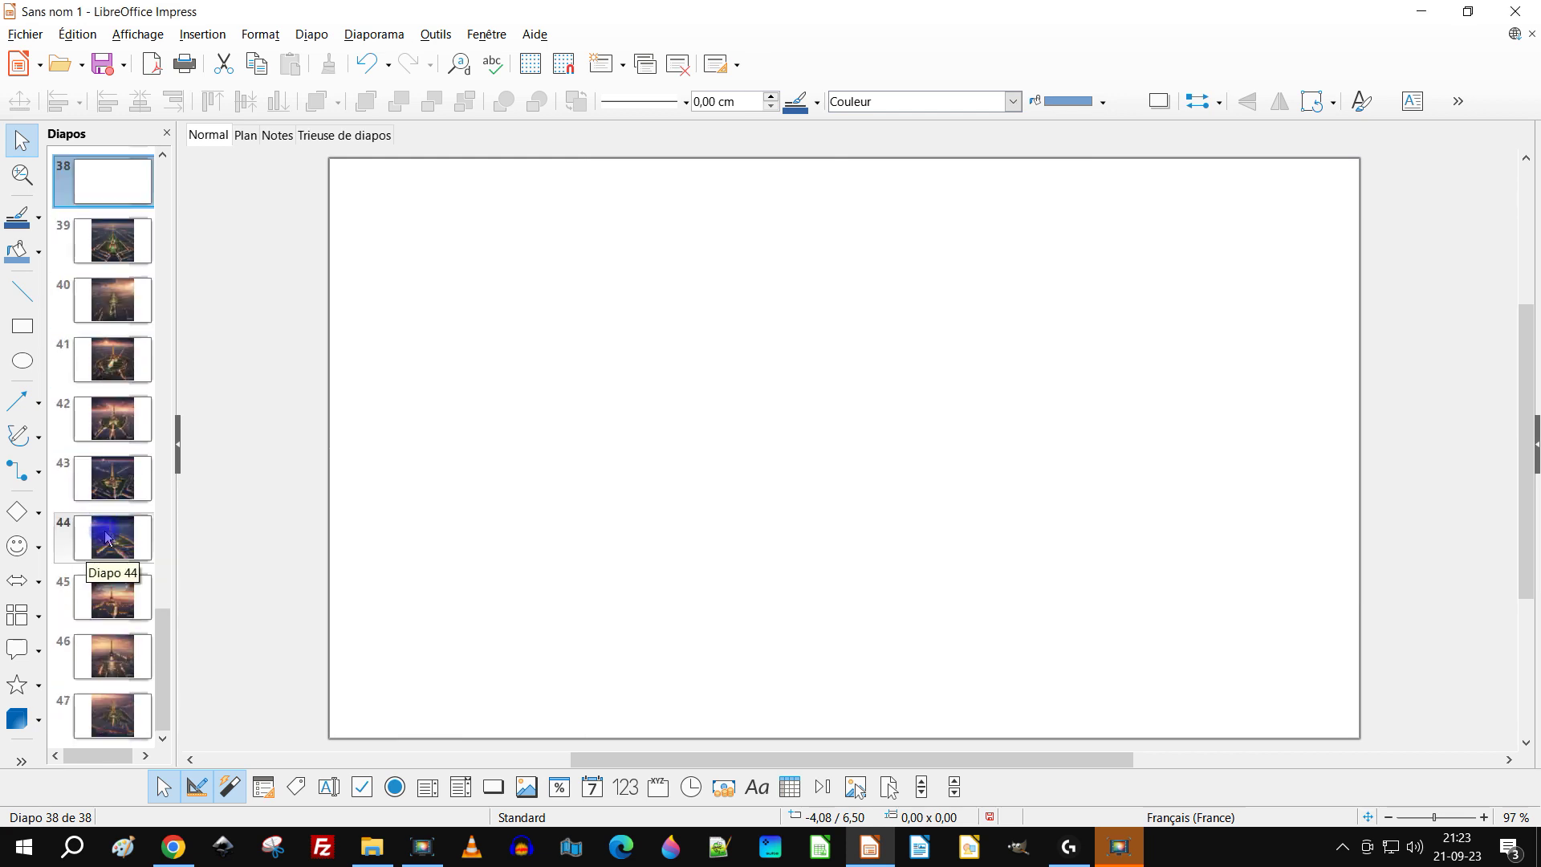
Select slide 47 and start a new photo album from it
left_click(115, 719)
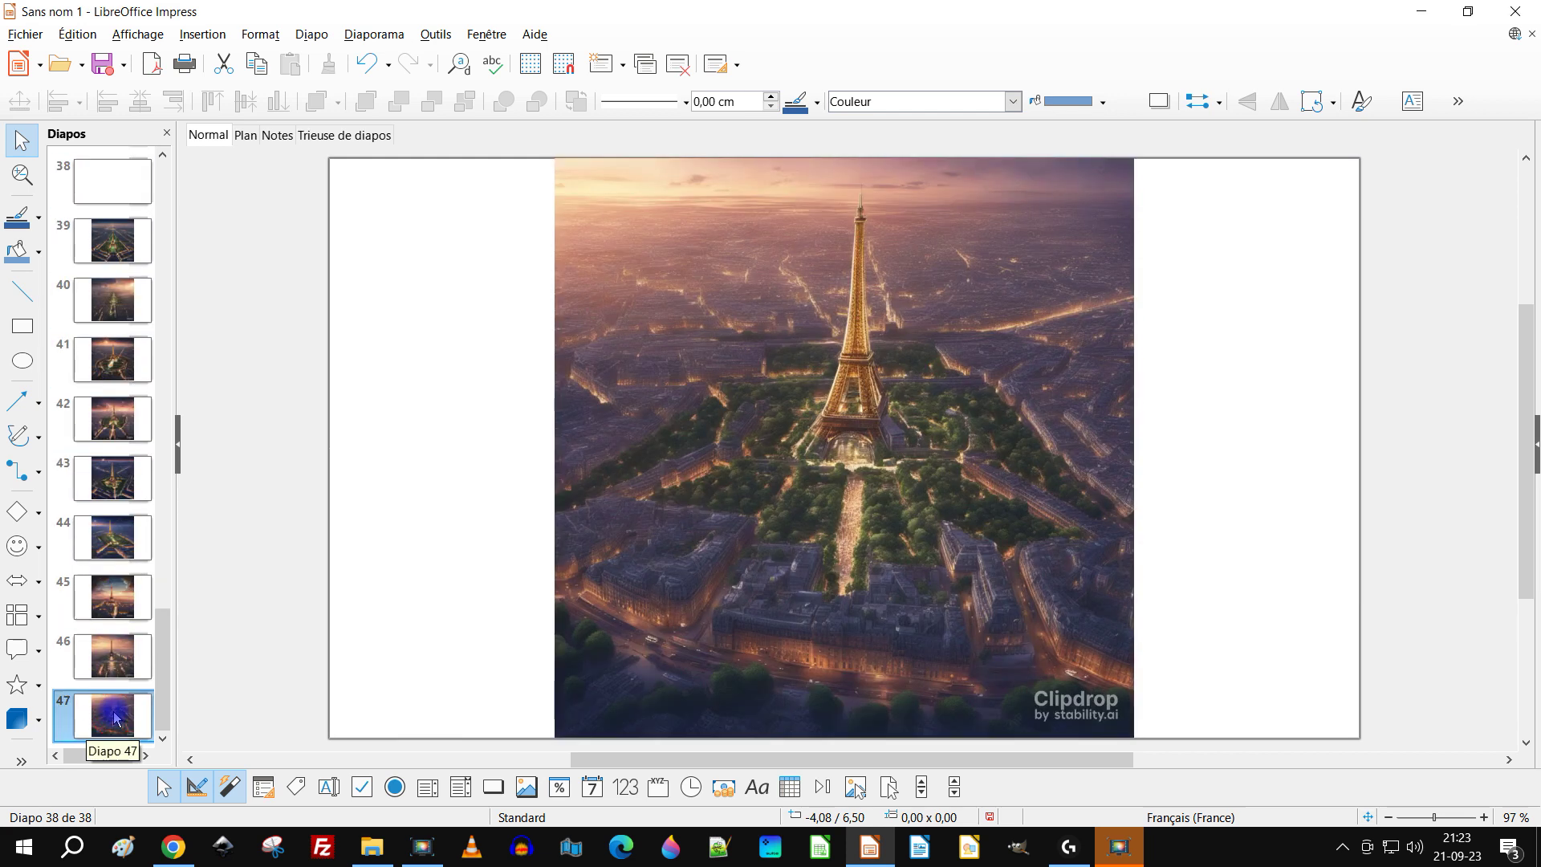
left_click(202, 33)
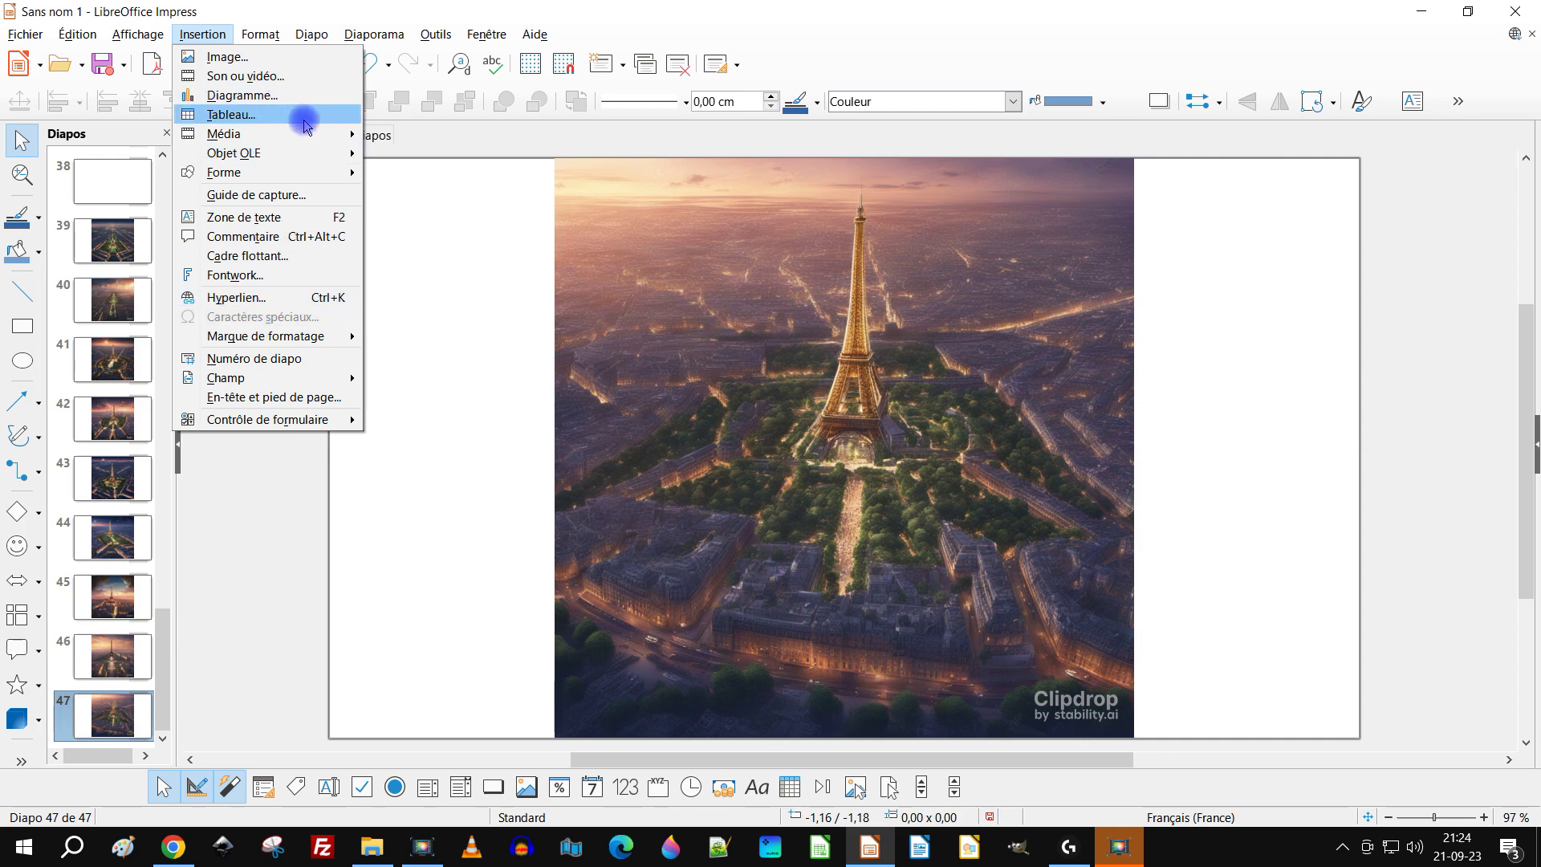
mouse_move(303, 133)
left_click(431, 151)
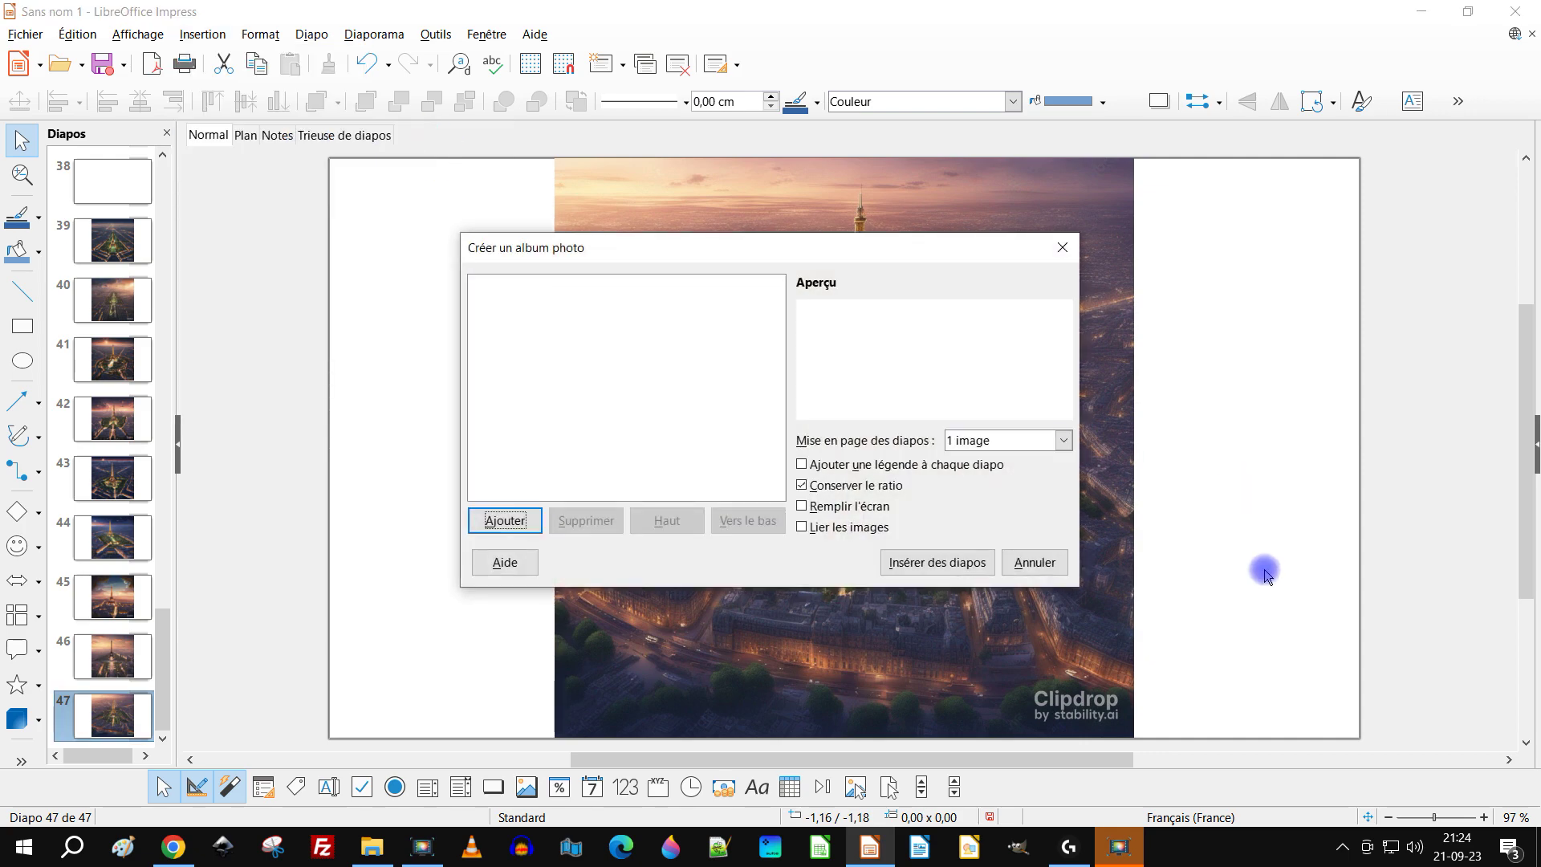
Add all images from the Paris Fantasy Art folder to the album and insert them with one image per slide, keeping the ratio
left_click(528, 530)
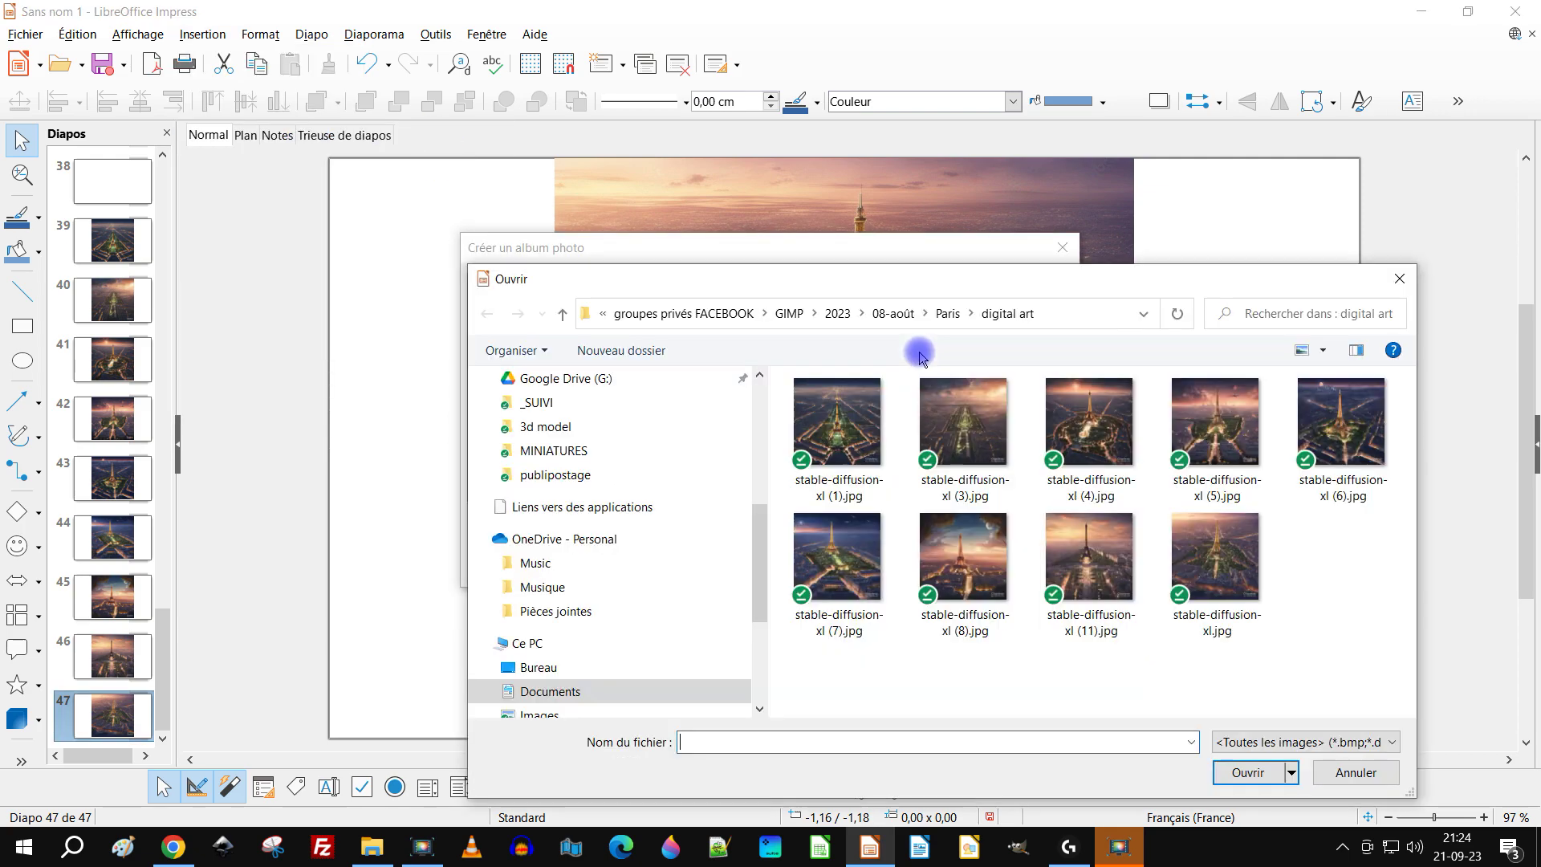
left_click(948, 317)
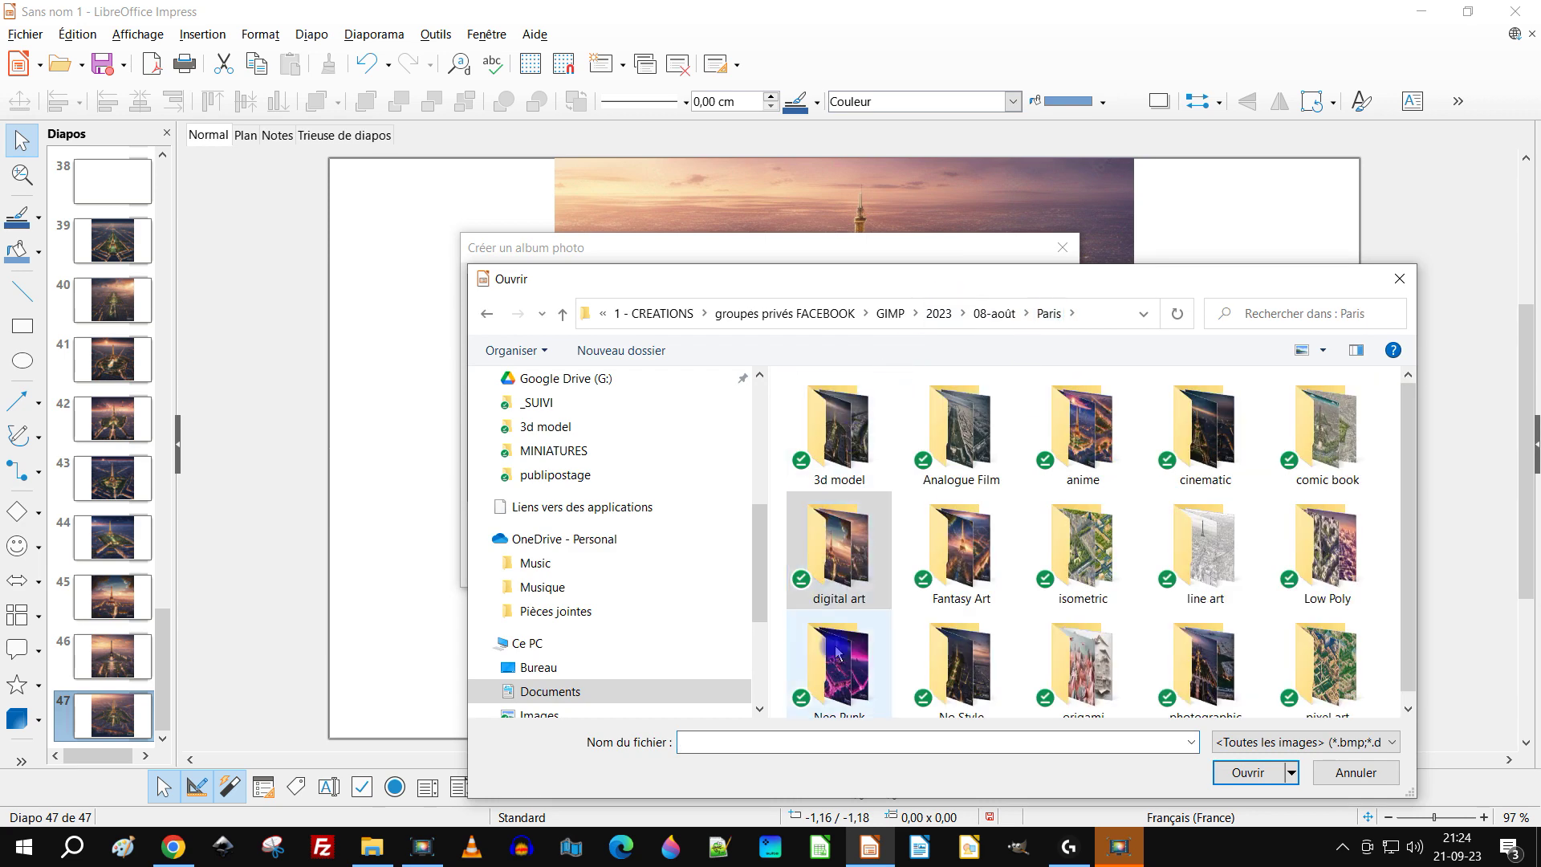
left_click(940, 532)
double_click(940, 526)
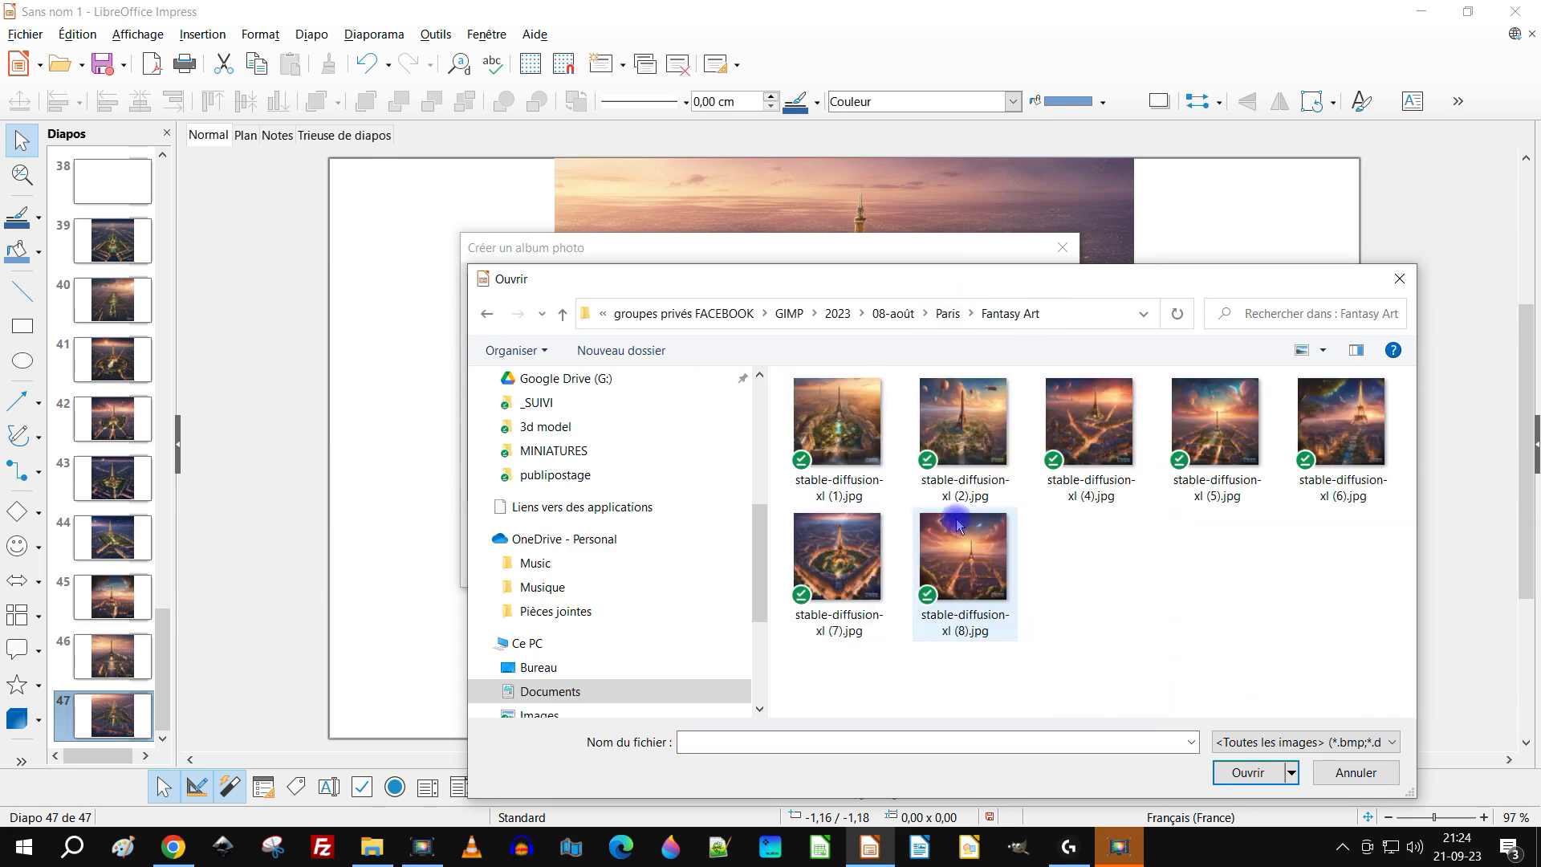
left_click_drag(1369, 651, 788, 372)
left_click(1241, 775)
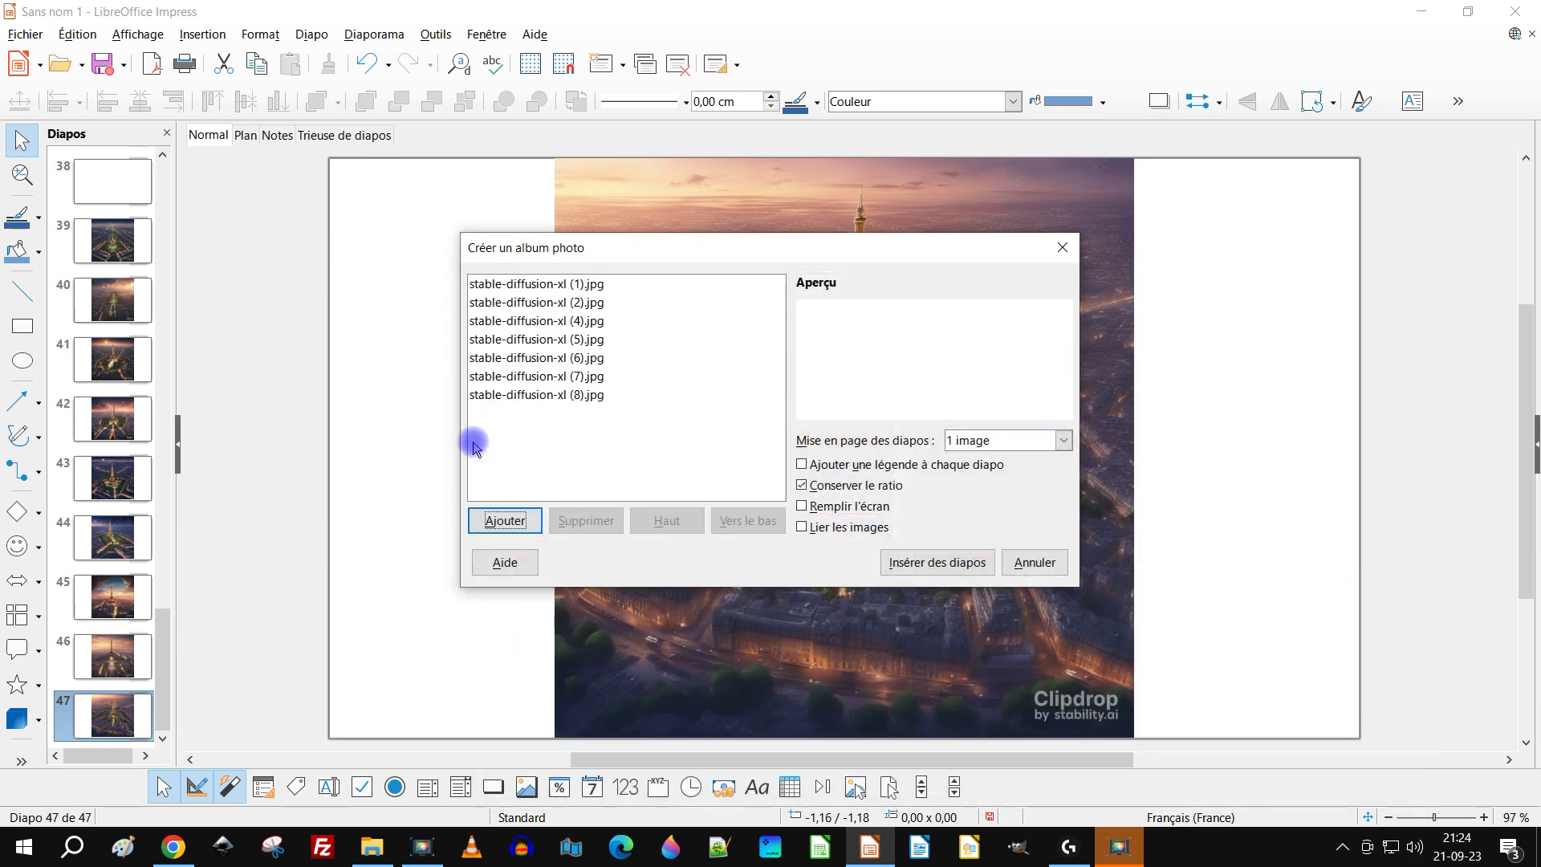
key("Return")
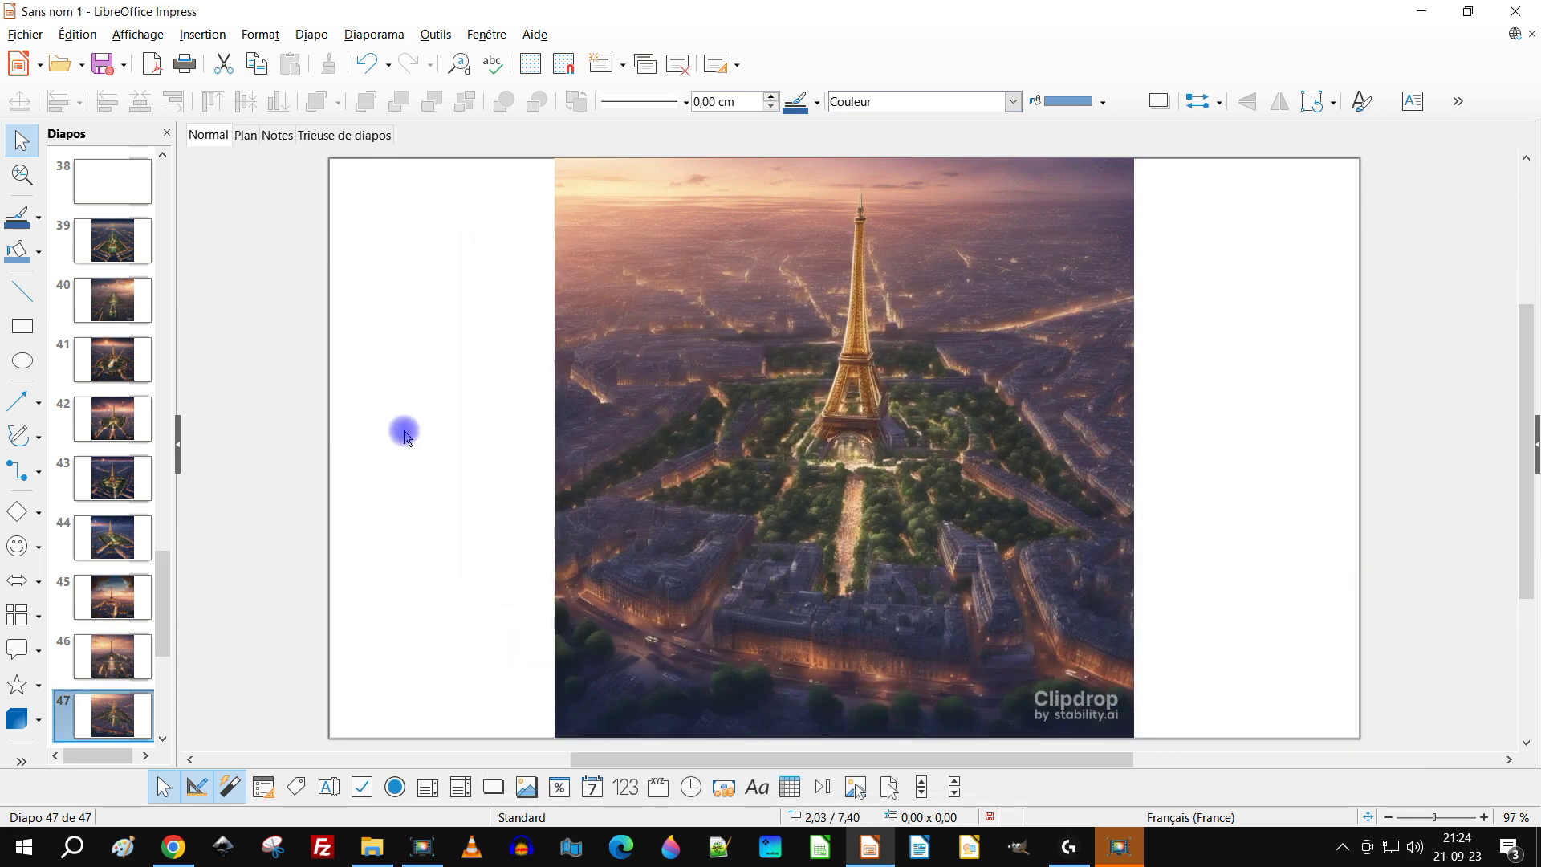
Look through the newly inserted Fantasy Art slides and undo the last slide change
scroll(132, 544, "up", 1)
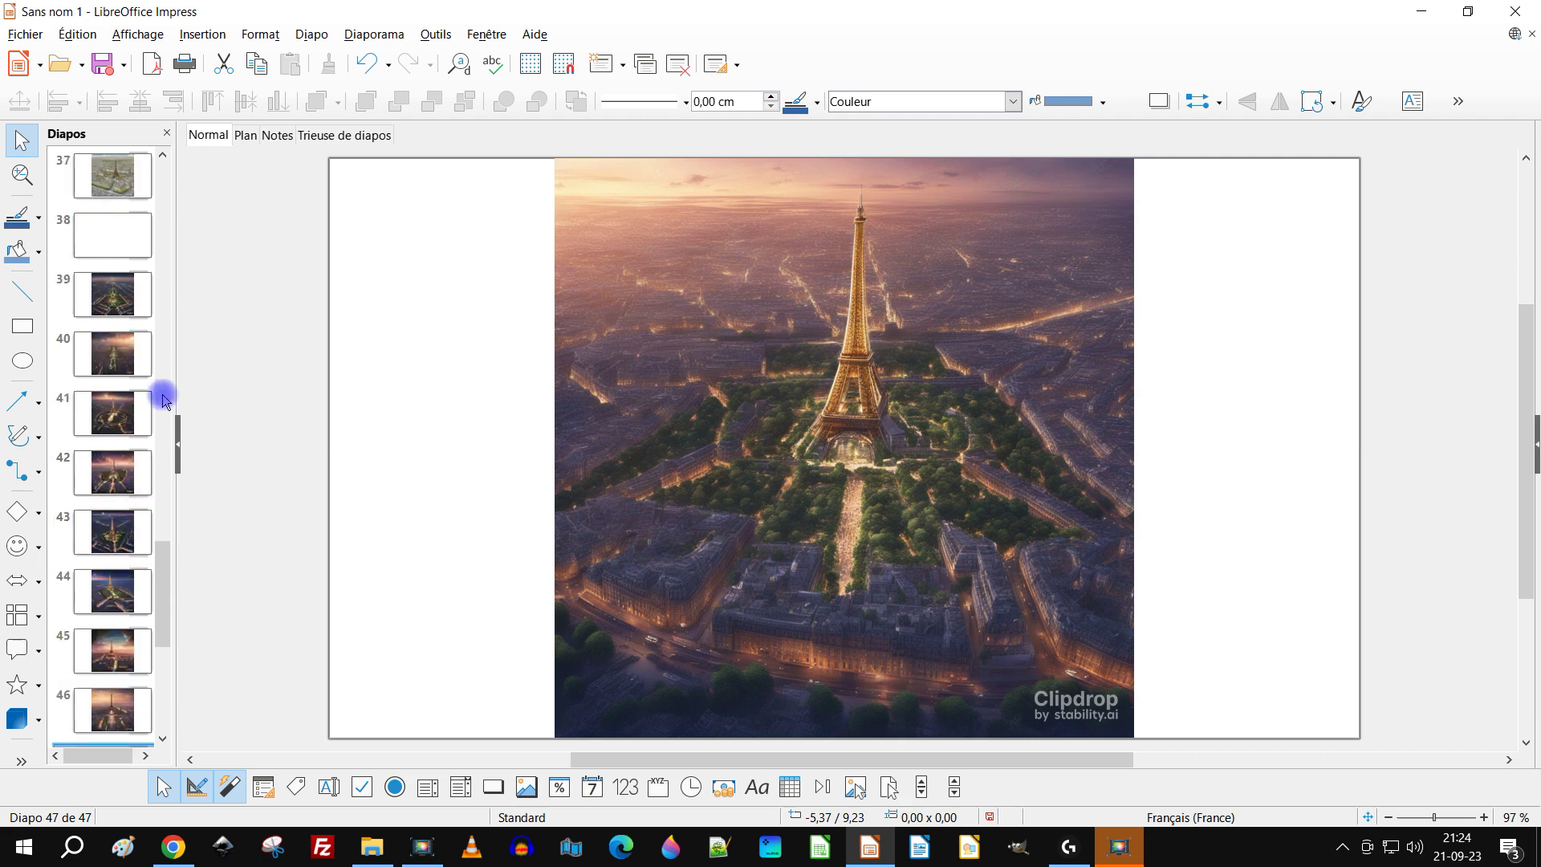
scroll(153, 382, "down", 6)
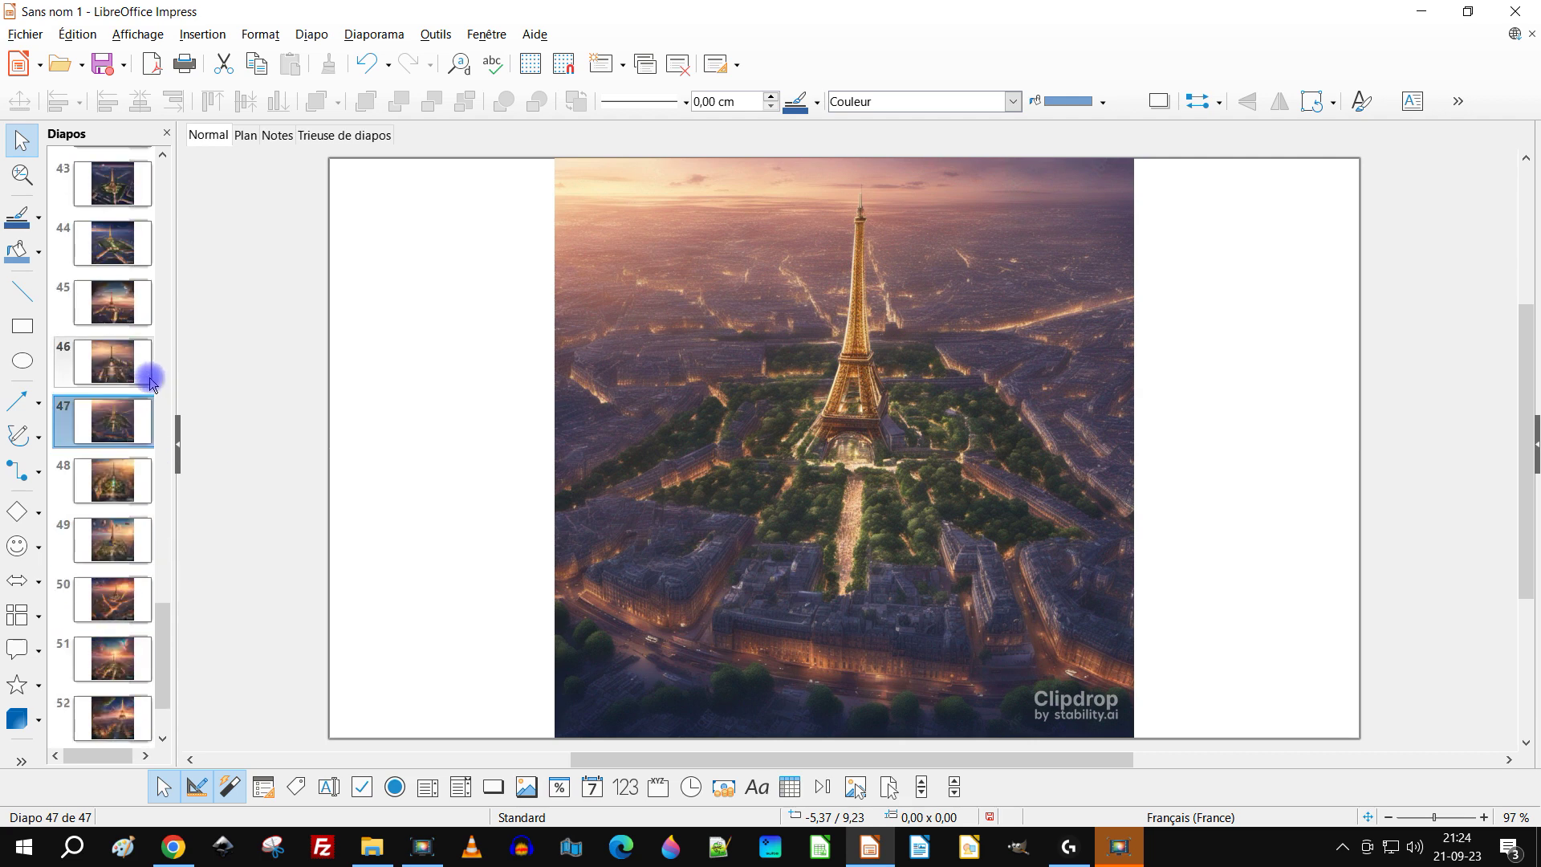
scroll(132, 577, "down", 2)
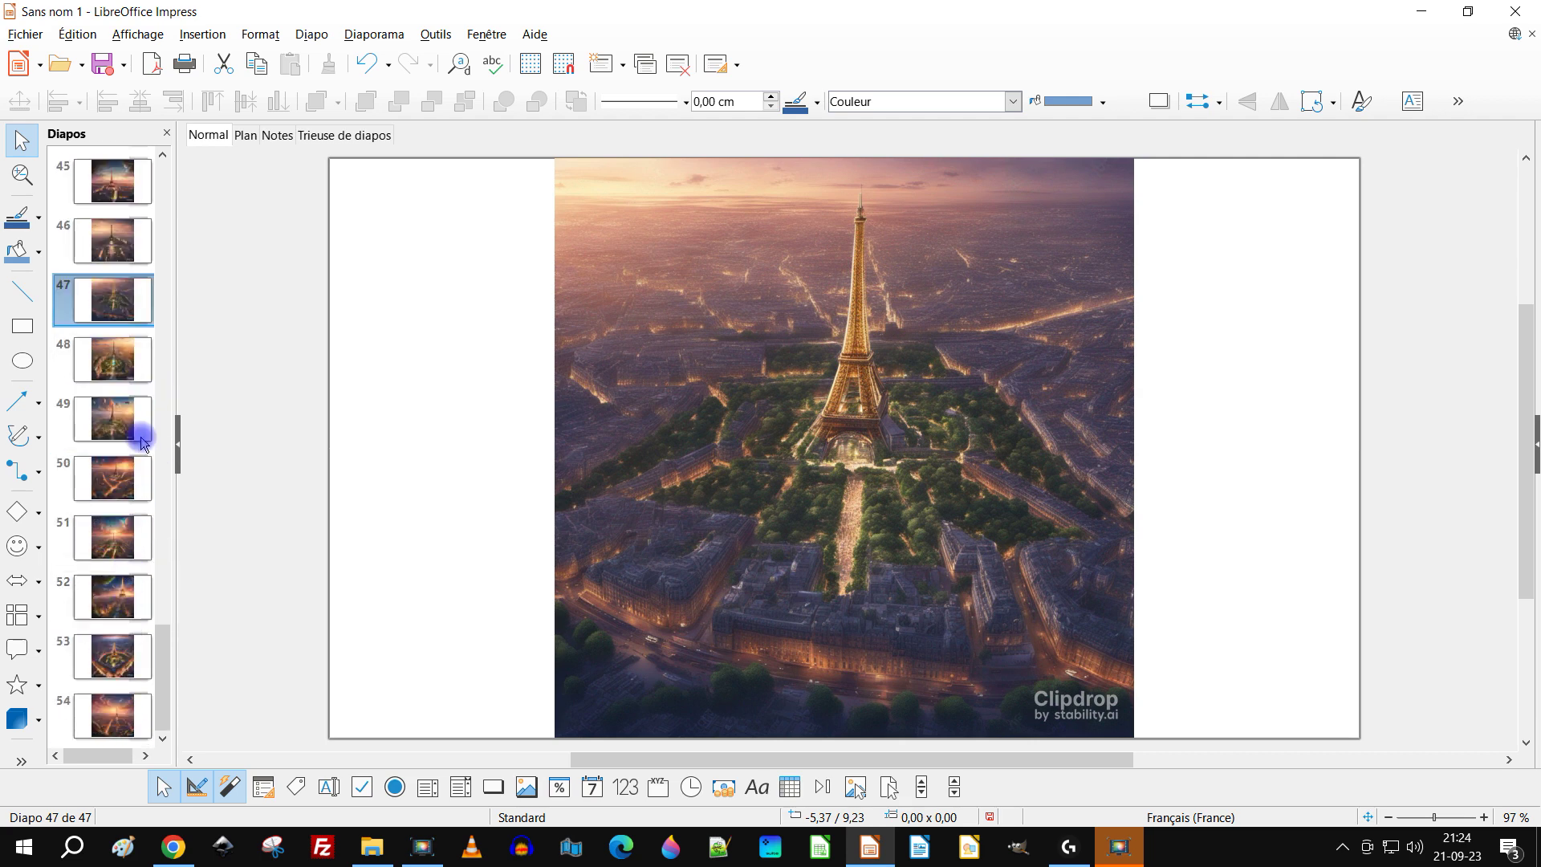
left_click(125, 250)
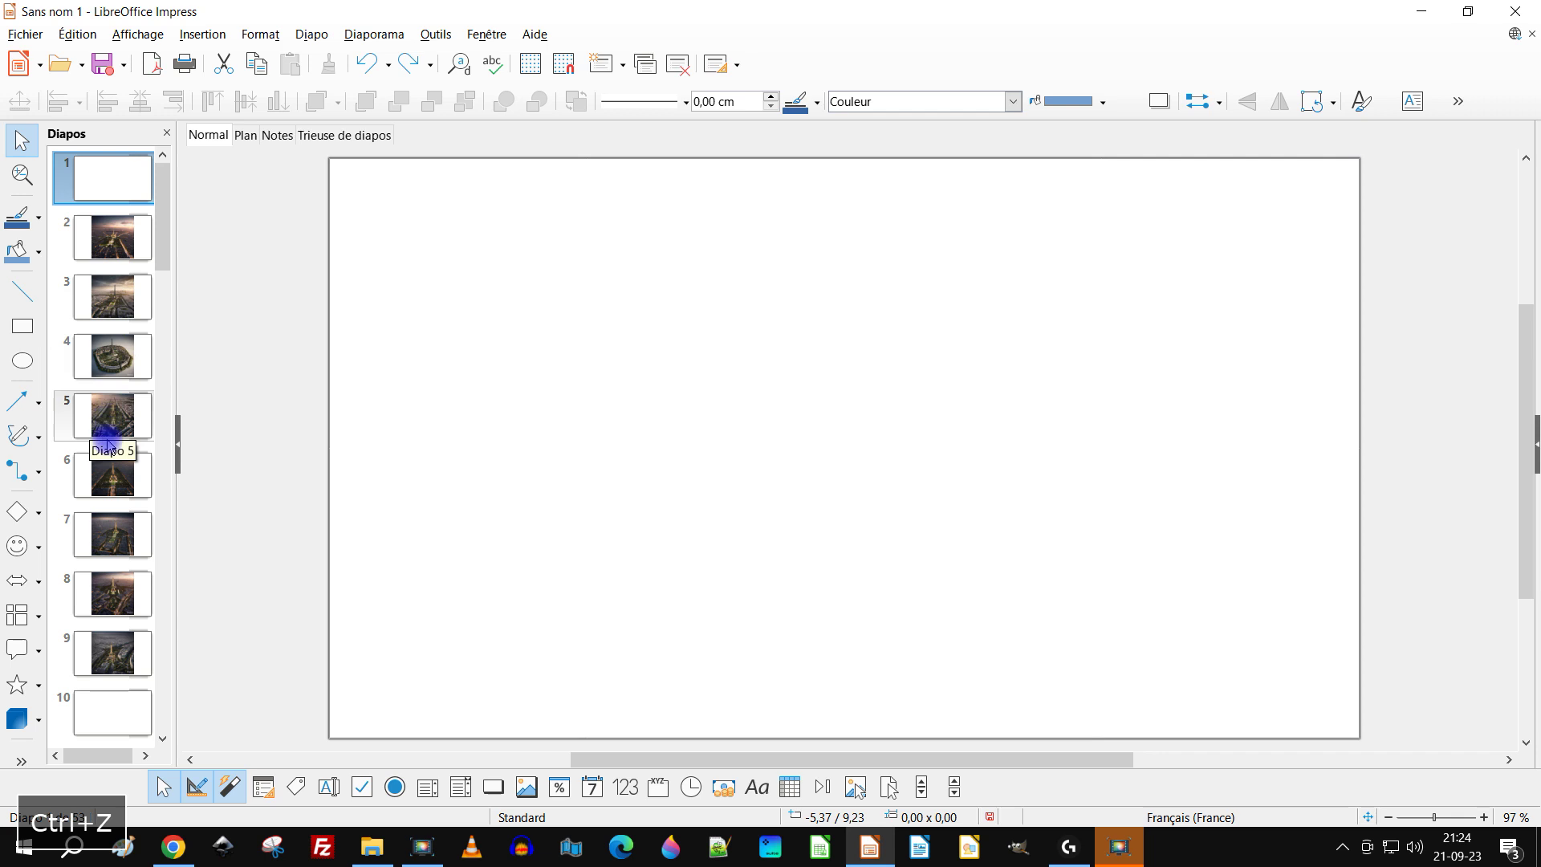
Try adding a blank slide after slide 53, check the digital art slides, and undo the addition
scroll(112, 546, "down", 8)
scroll(116, 573, "down", 6)
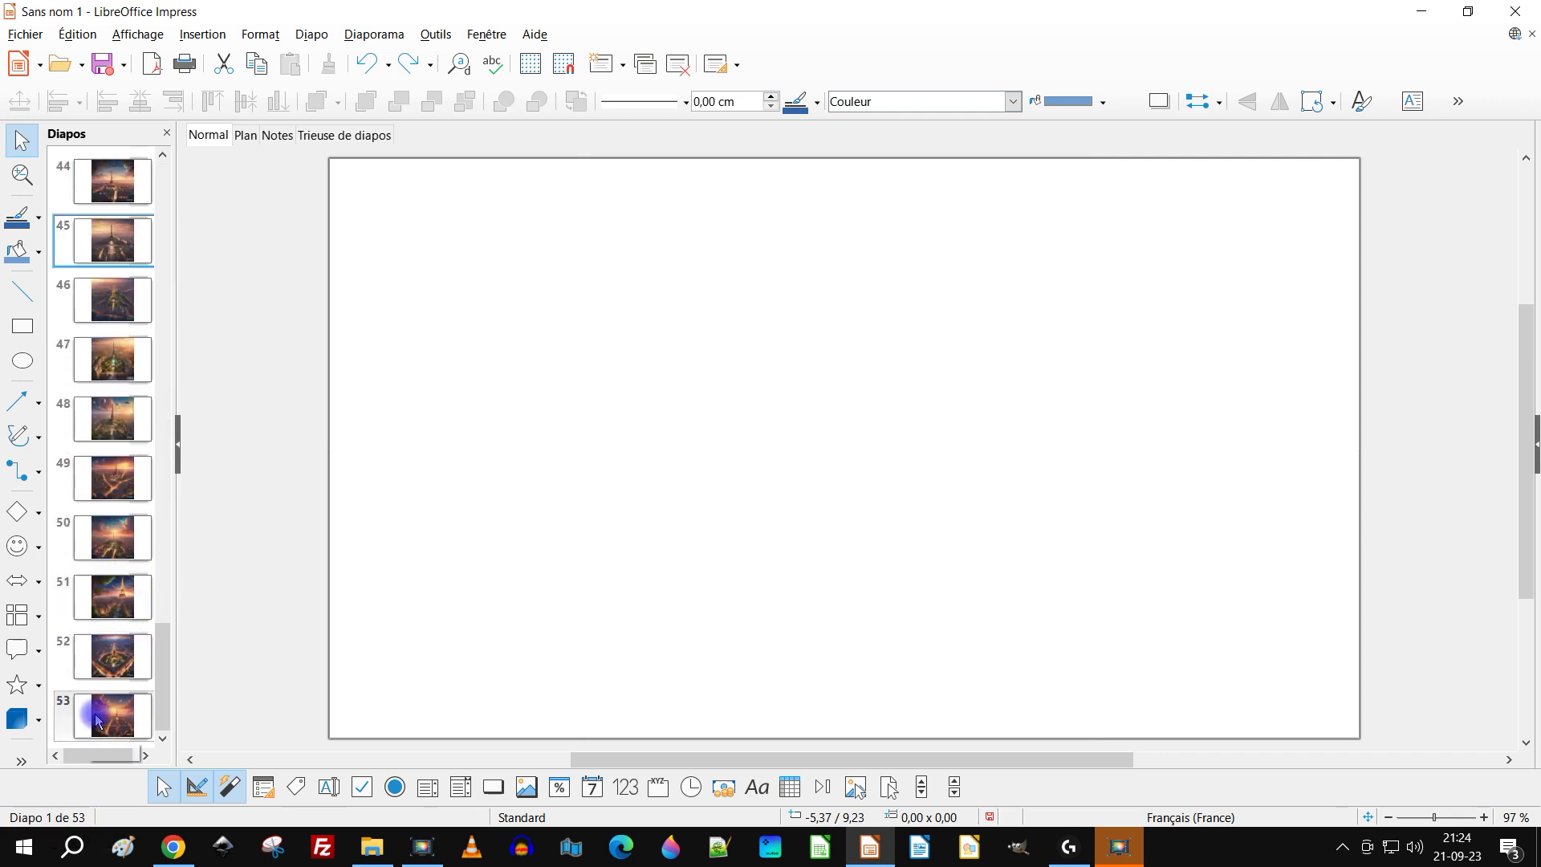
left_click(96, 718)
right_click(97, 717)
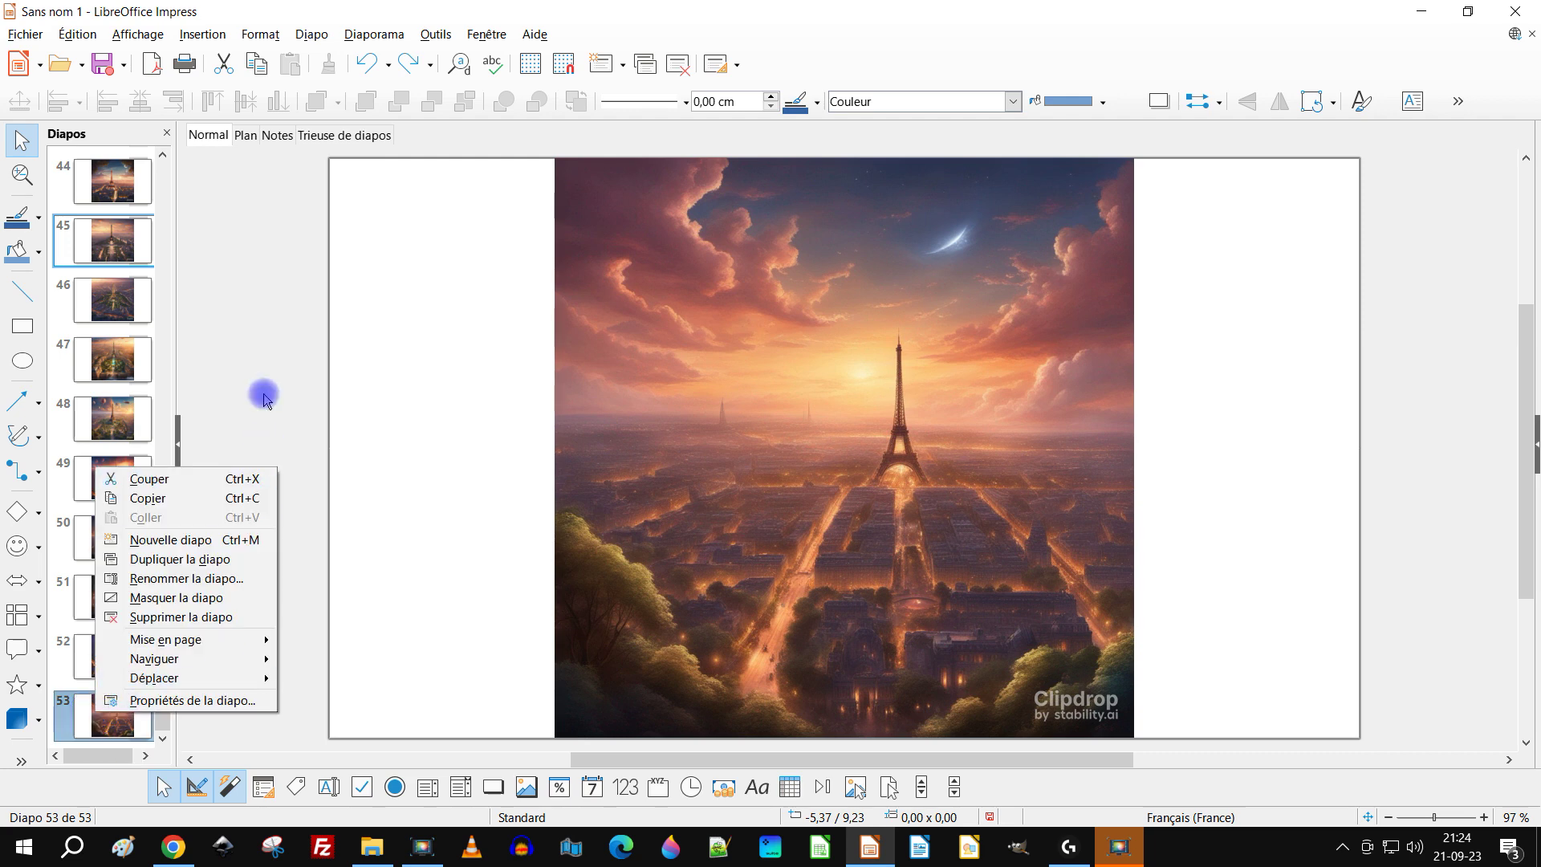
left_click(230, 543)
scroll(103, 451, "up", 3)
scroll(142, 418, "up", 6)
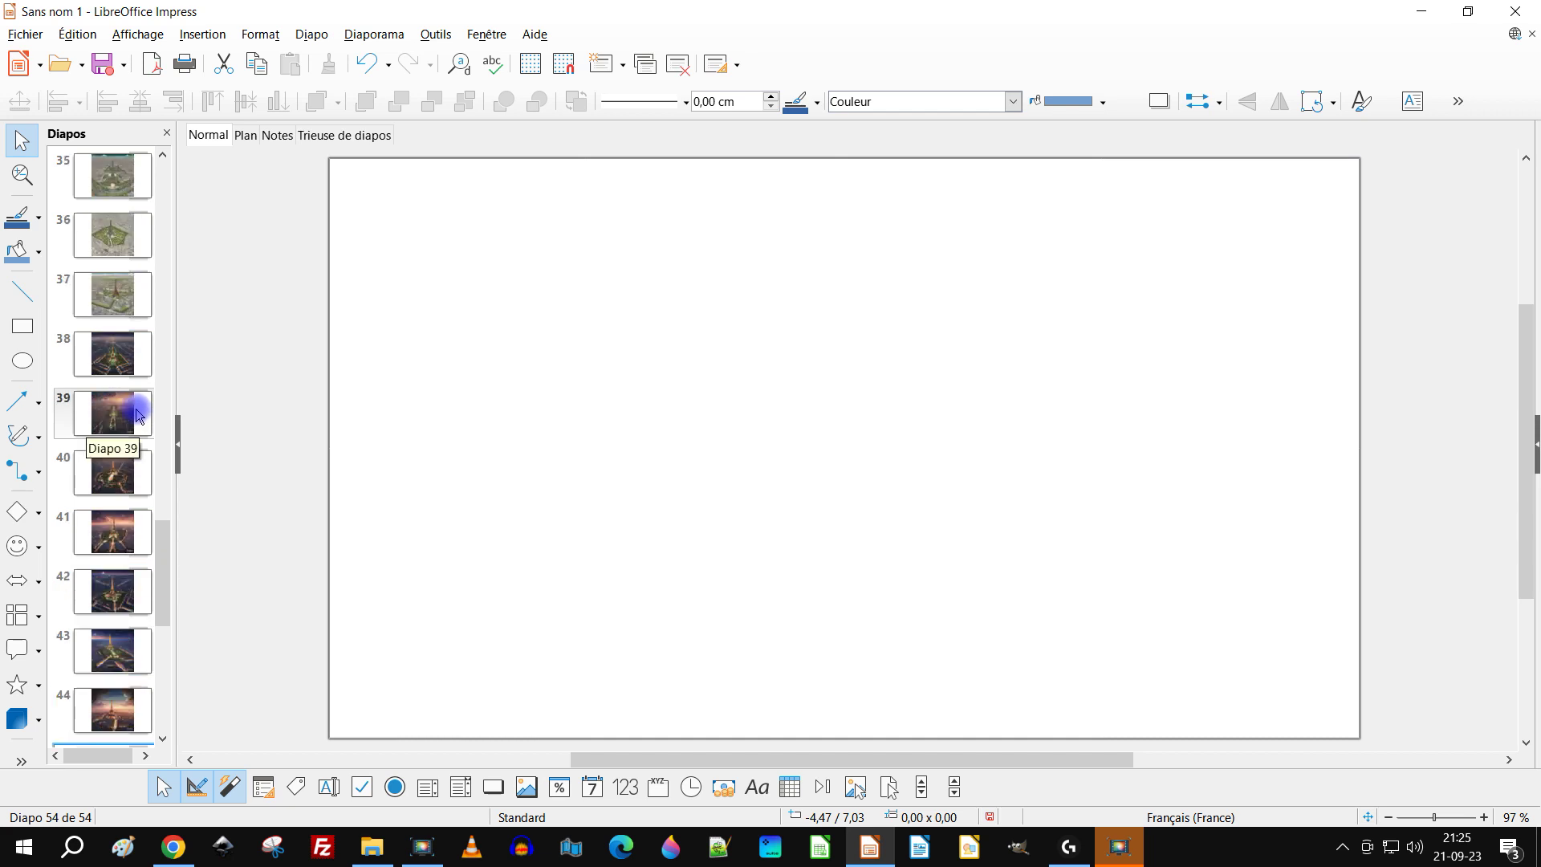
scroll(138, 414, "down", 4)
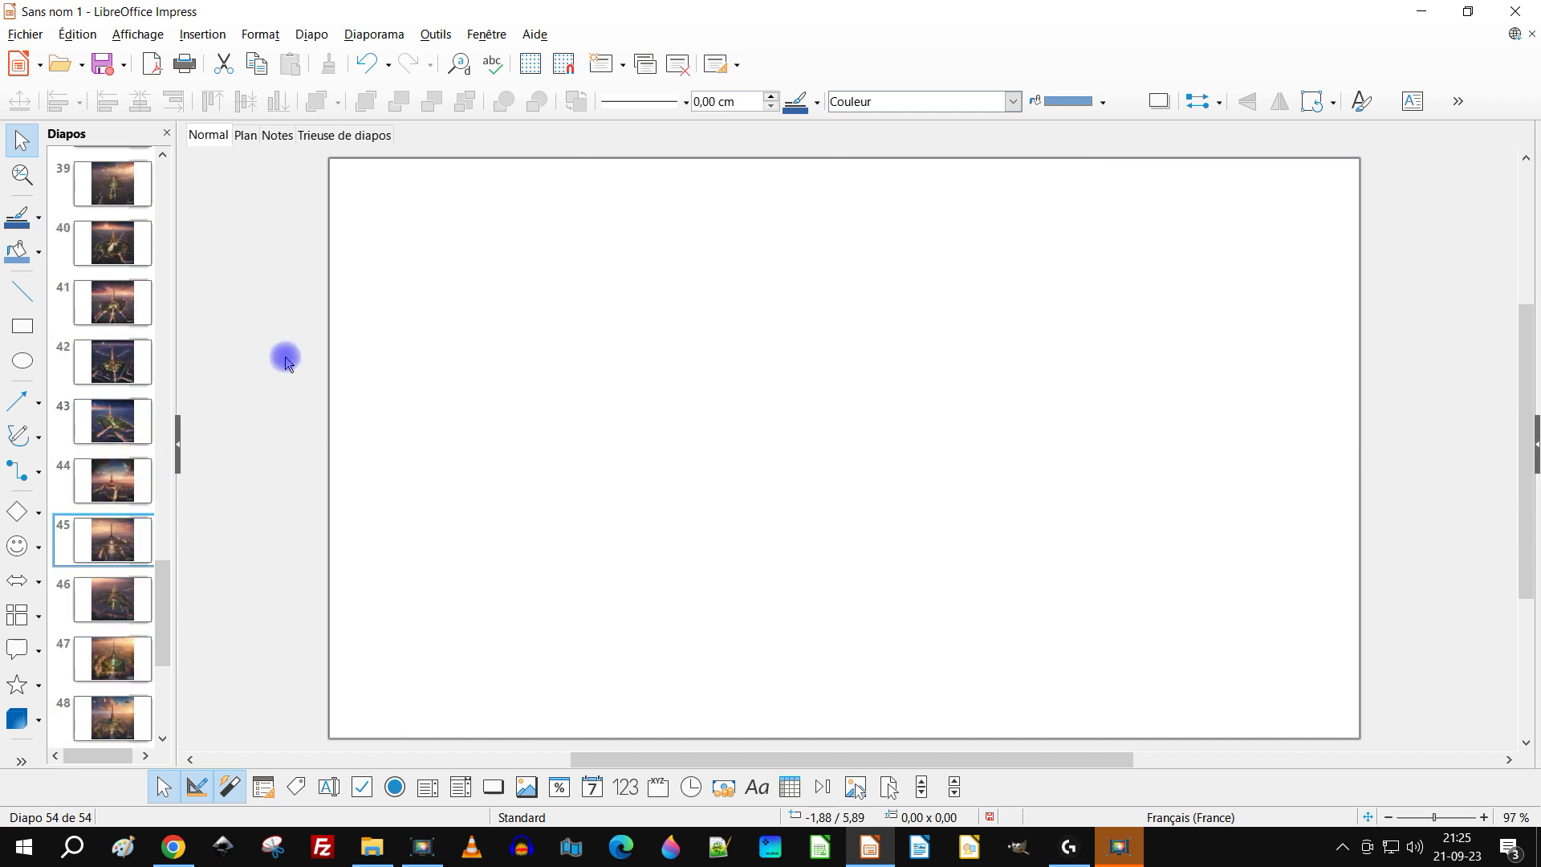
key("ctrl+z")
Insert a blank separator slide between the last comic book image and the first digital art image
scroll(145, 482, "down", 20)
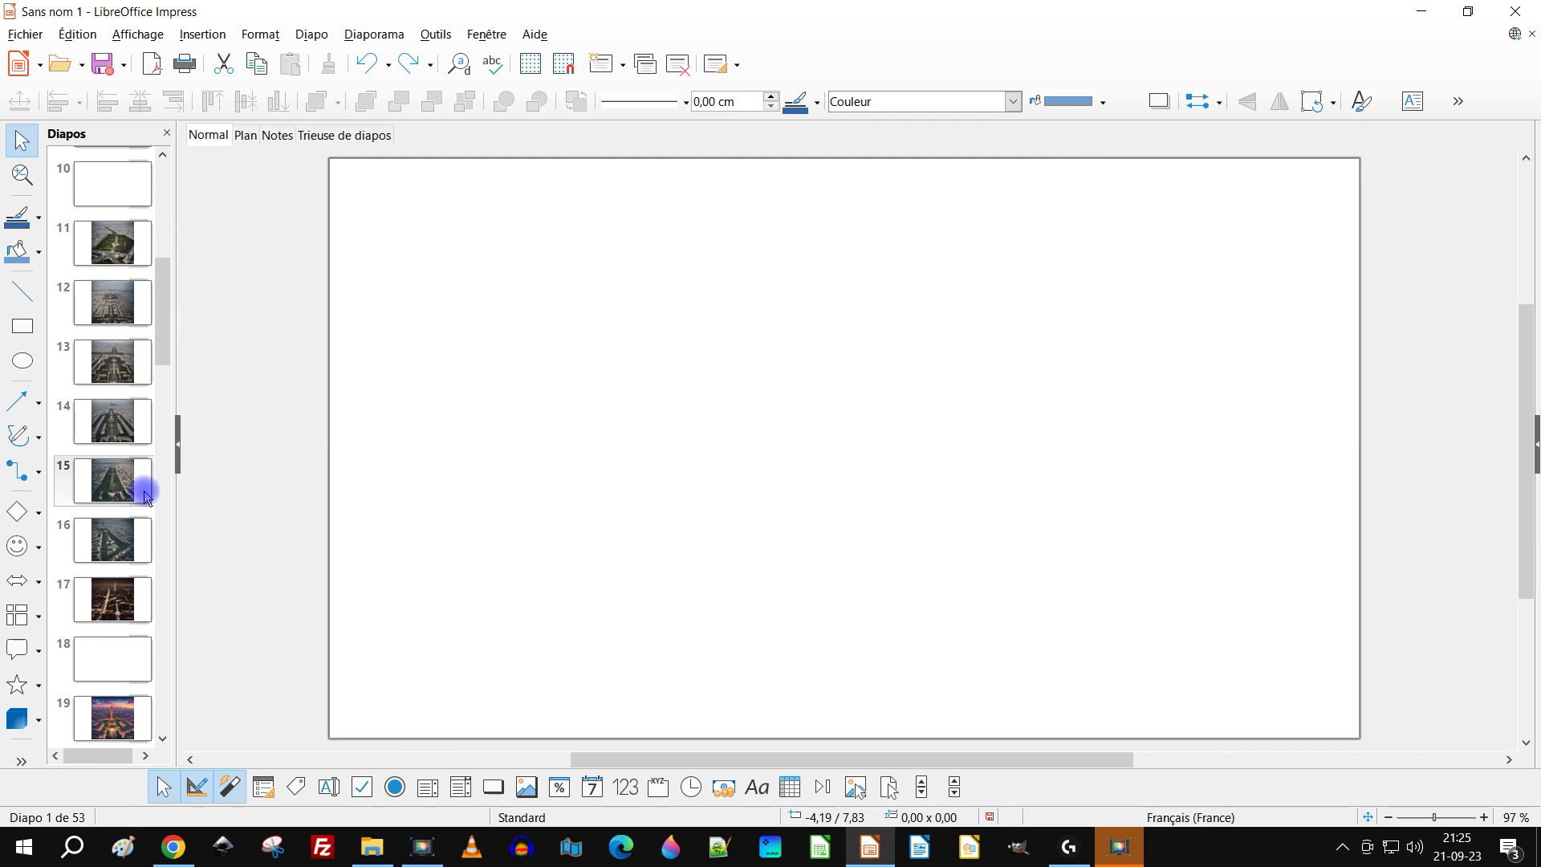
scroll(145, 499, "down", 7)
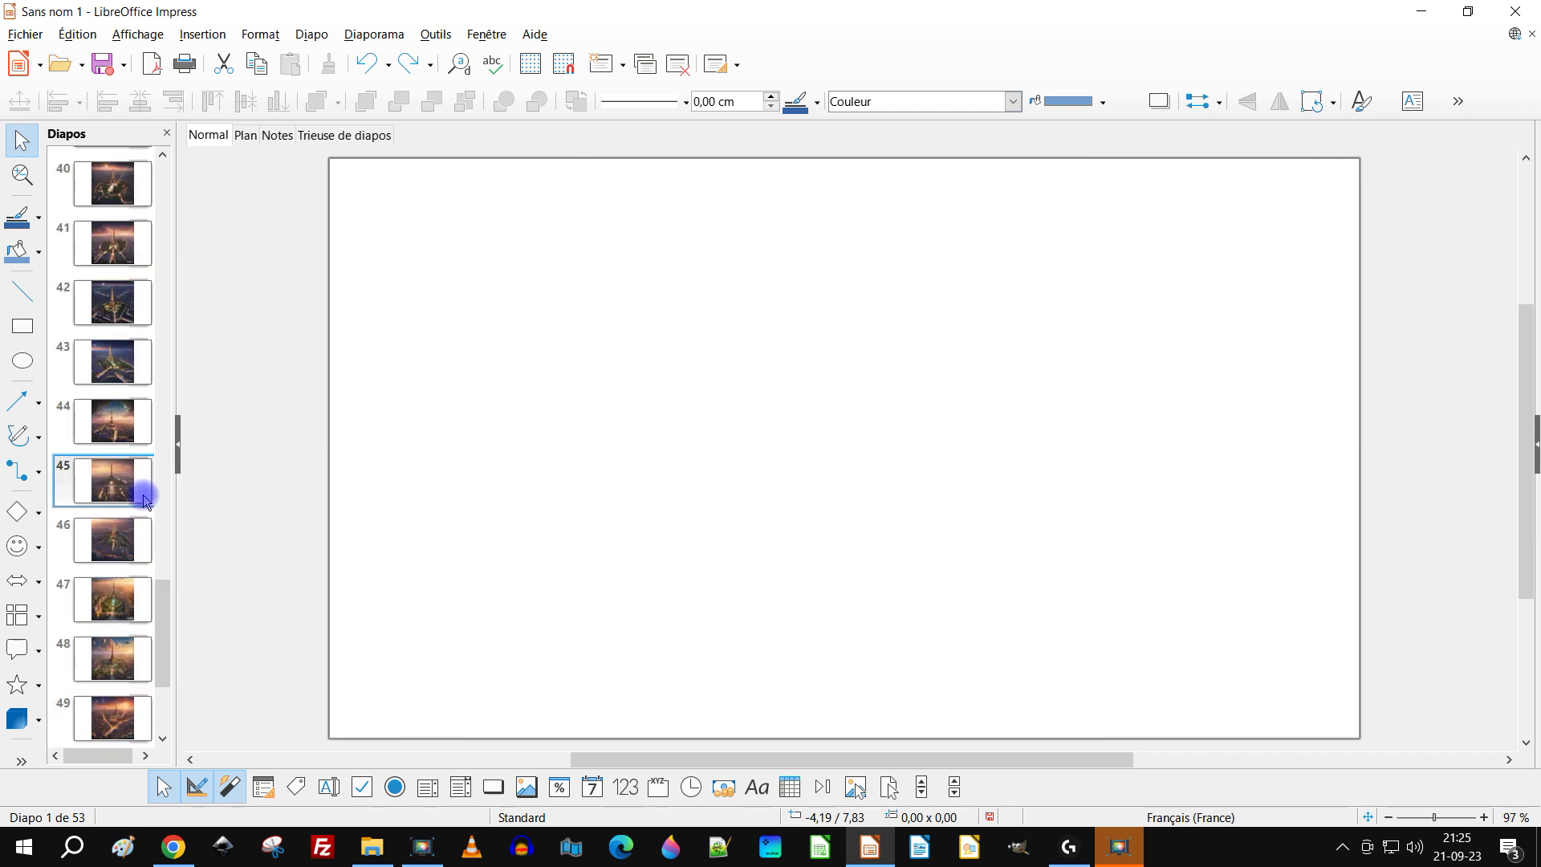
scroll(129, 362, "up", 6)
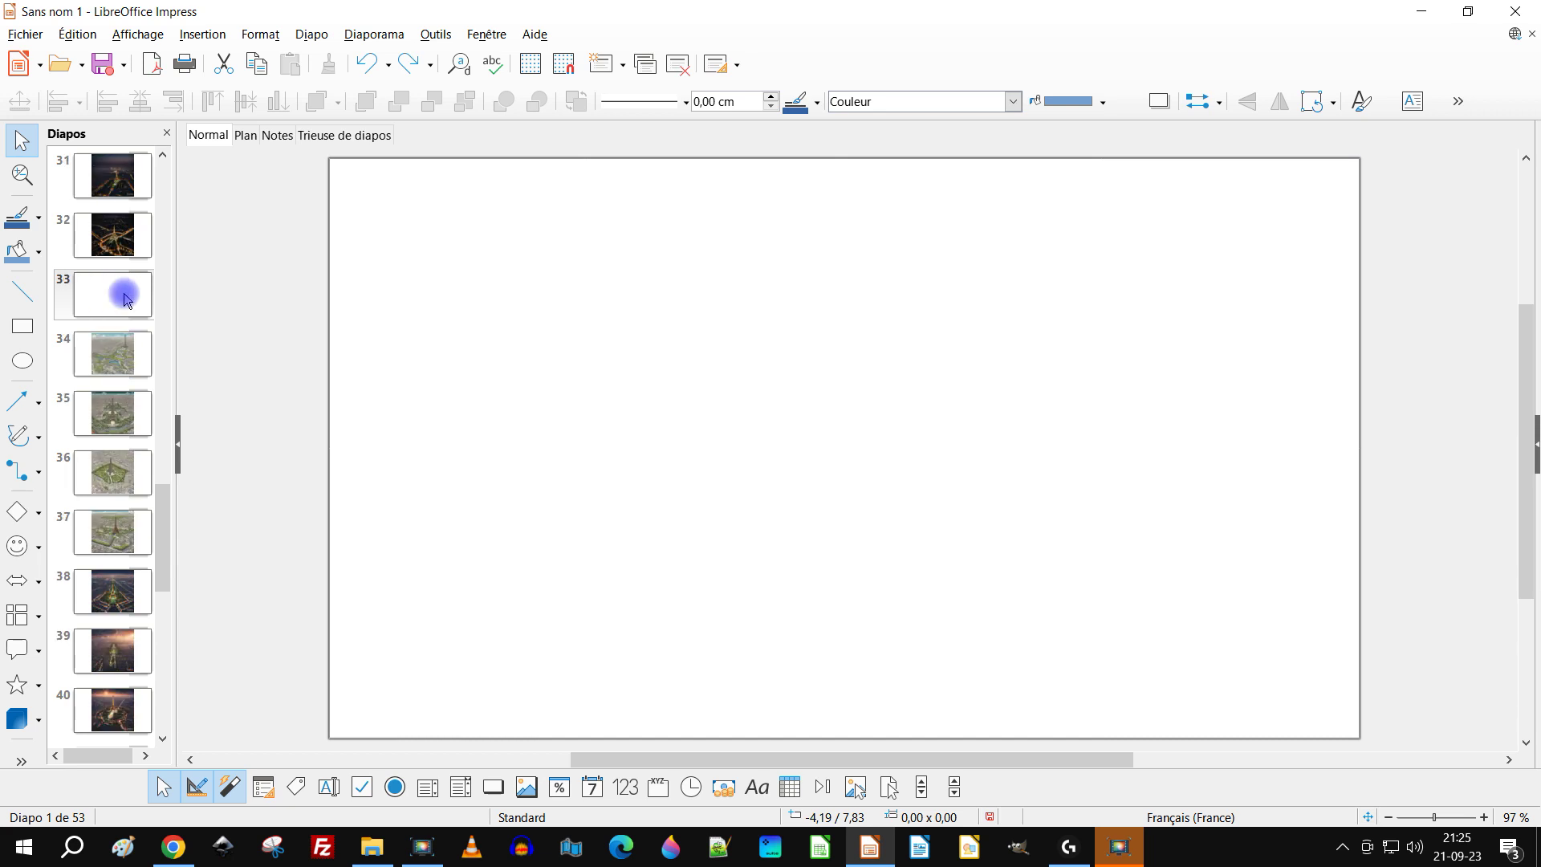
scroll(122, 396, "up", 1)
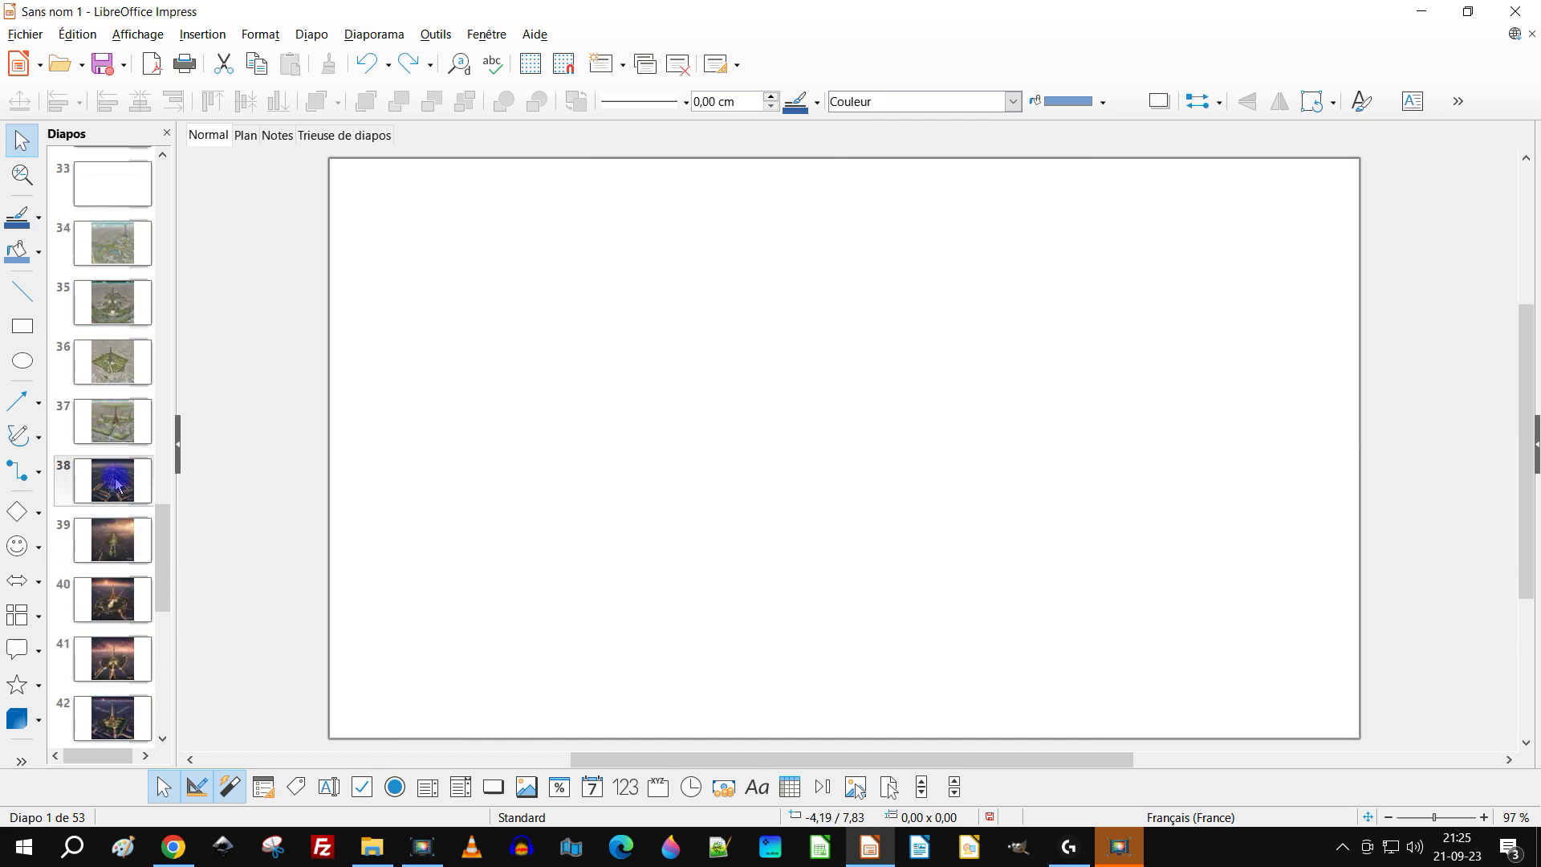
left_click(118, 439)
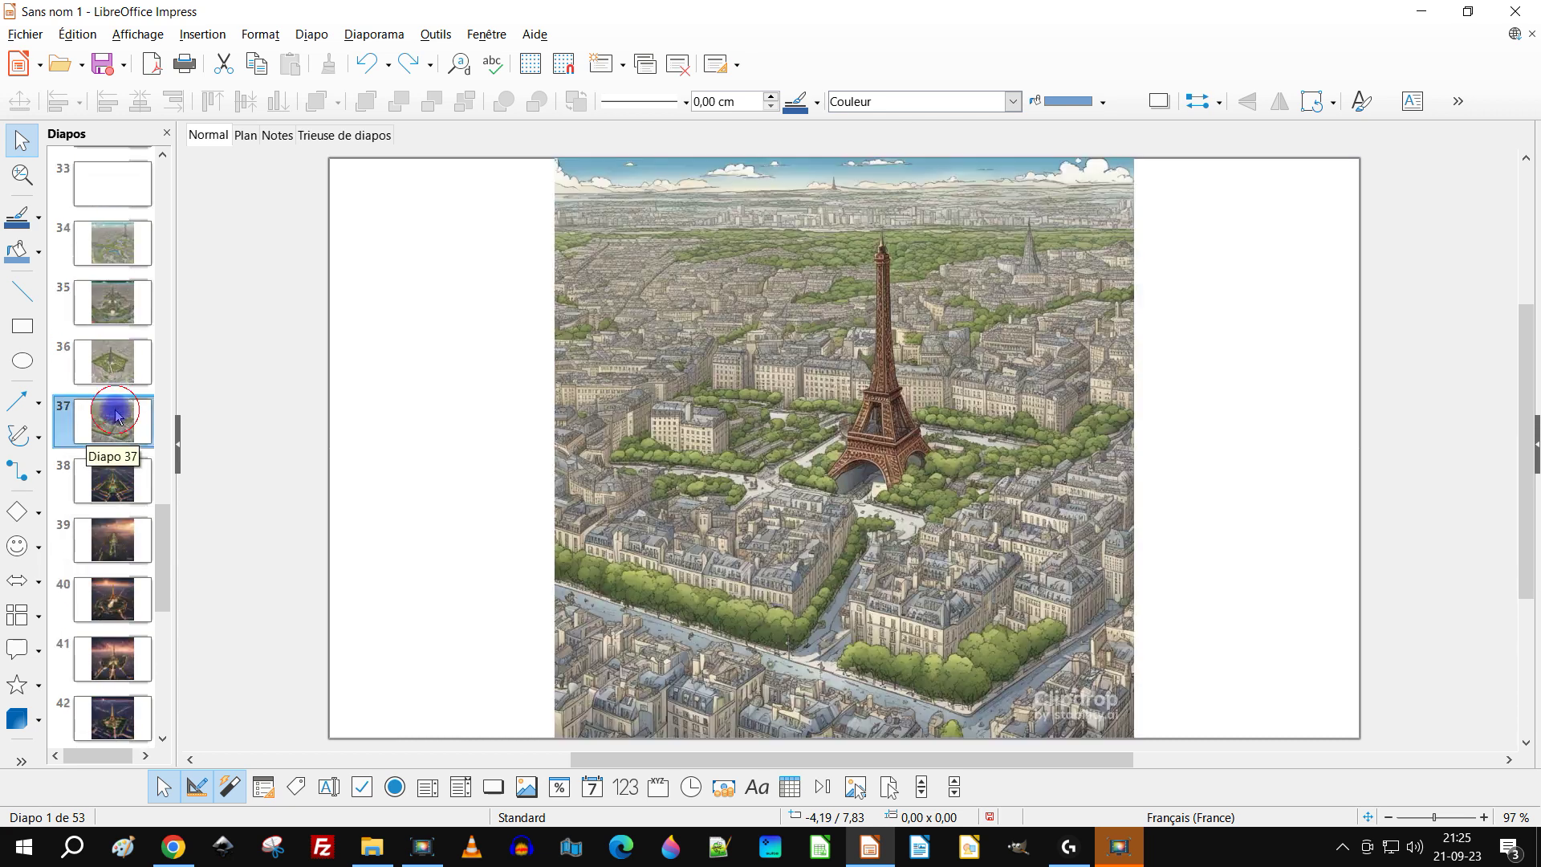
left_click(122, 488)
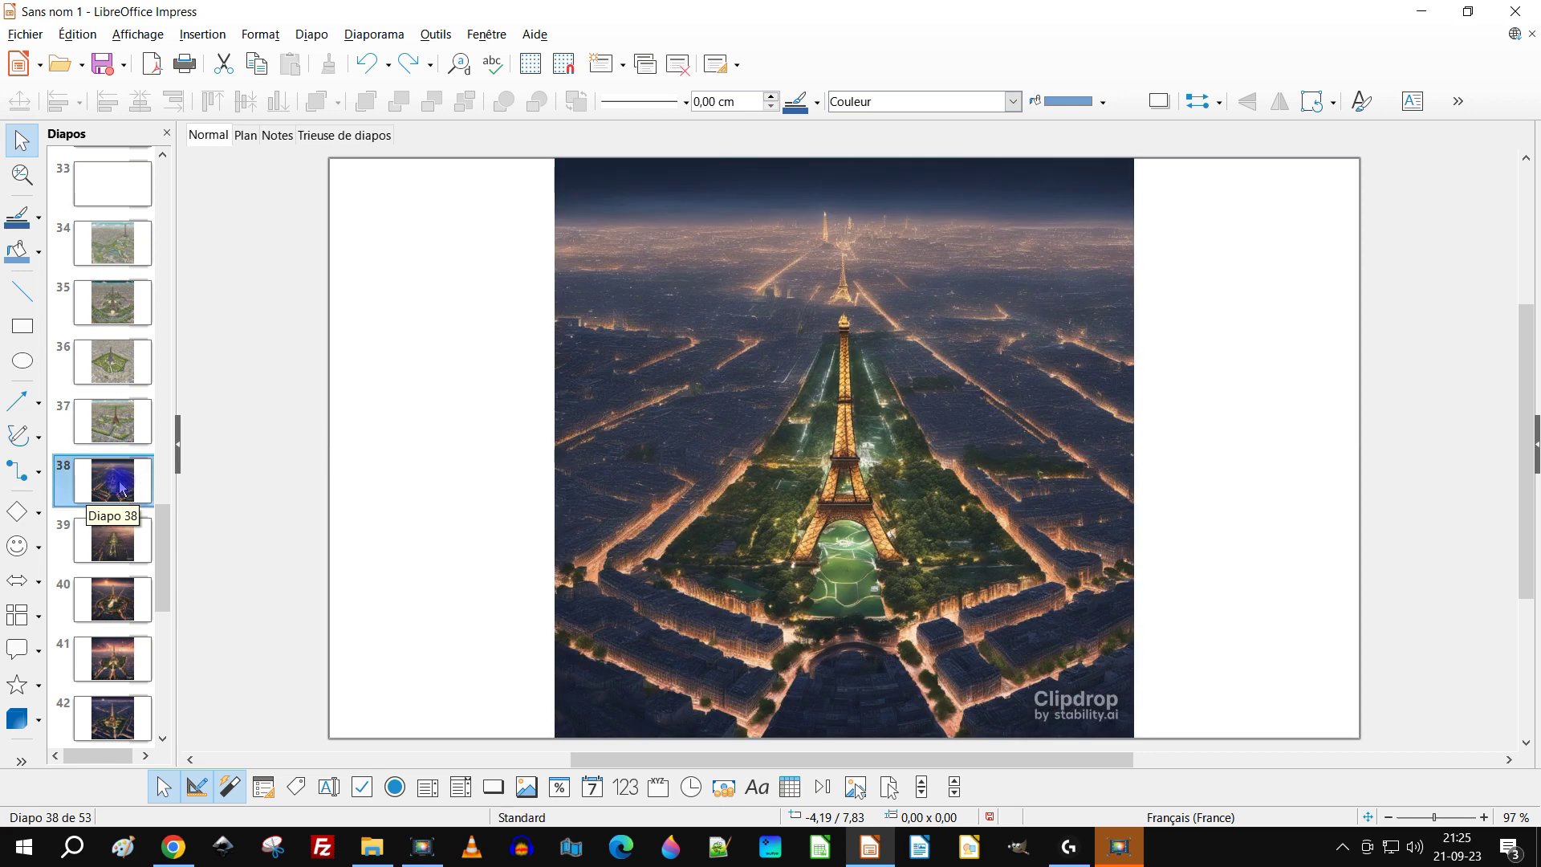
right_click(122, 488)
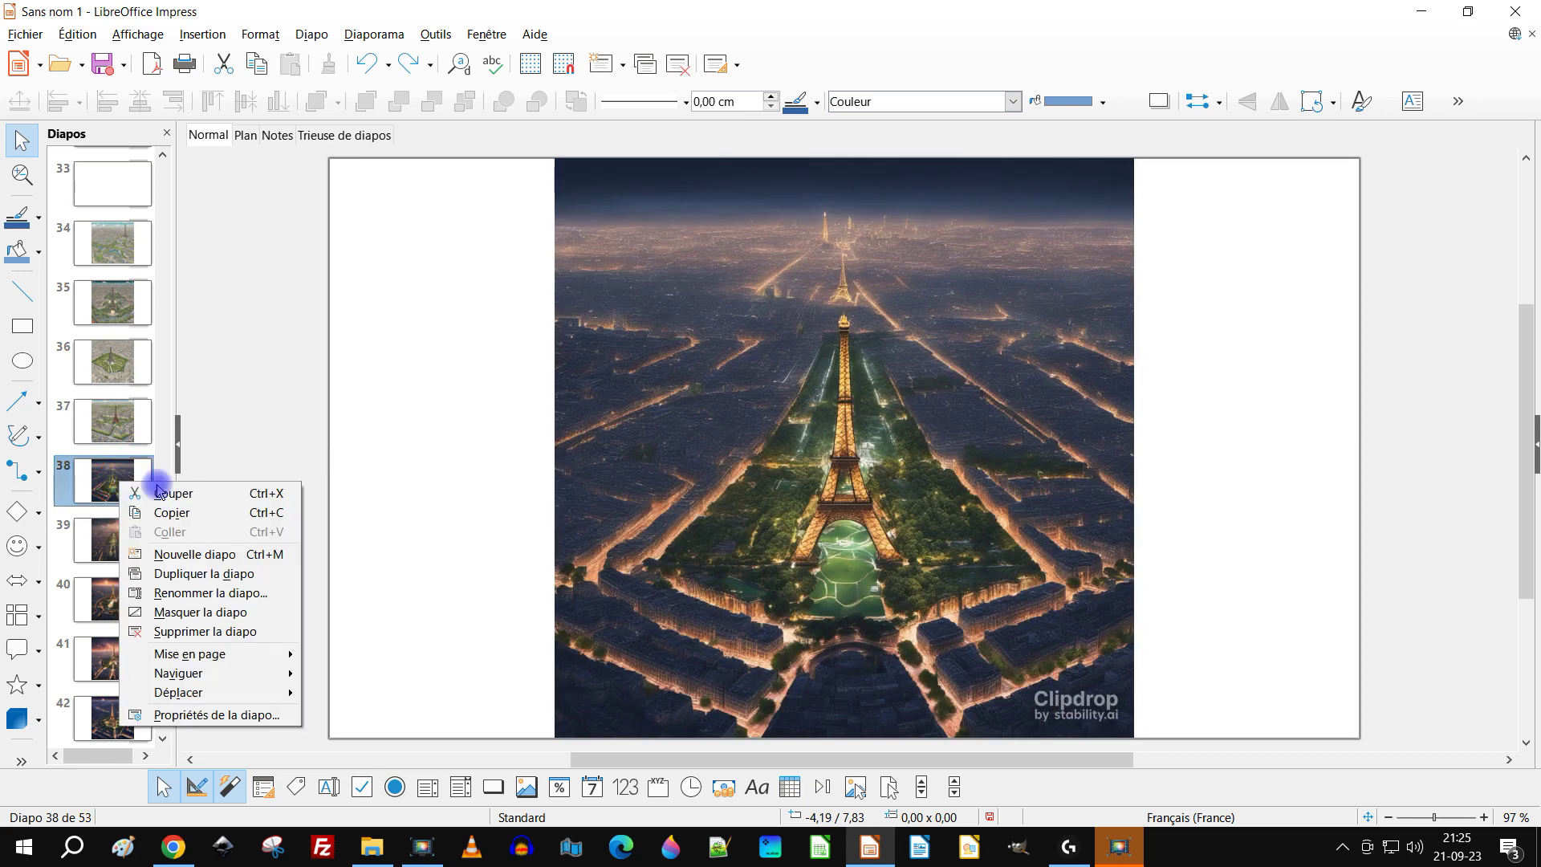
left_click(222, 552)
left_click_drag(136, 507, 120, 544)
left_click(120, 543)
Step through the slides from slide 39 to locate where the digital art images end and the Fantasy Art images begin
scroll(144, 449, "down", 3)
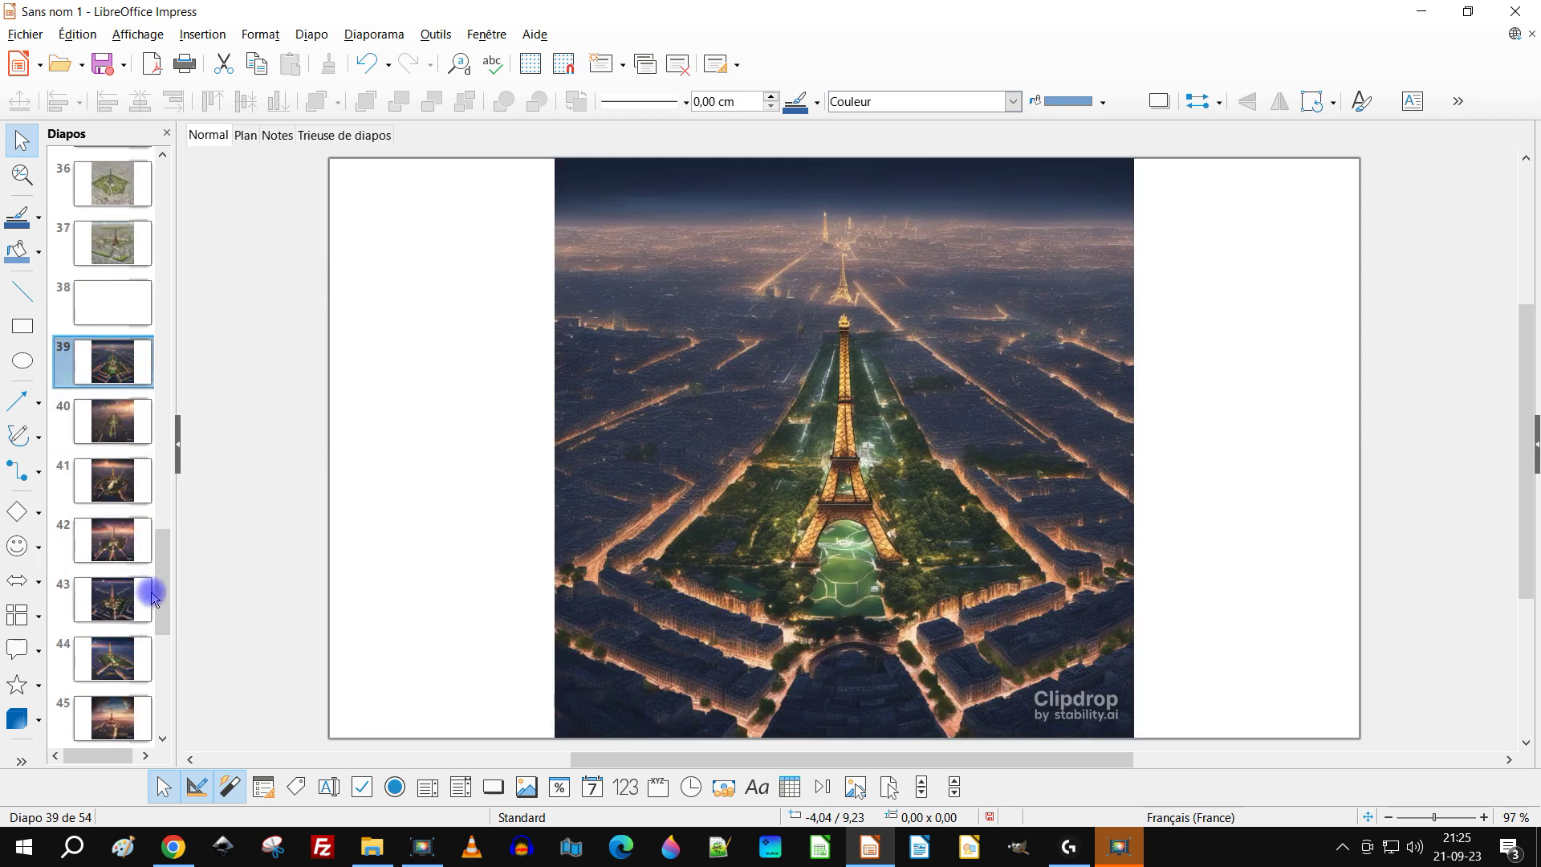
key("Down")
key("Down")
key("Down")
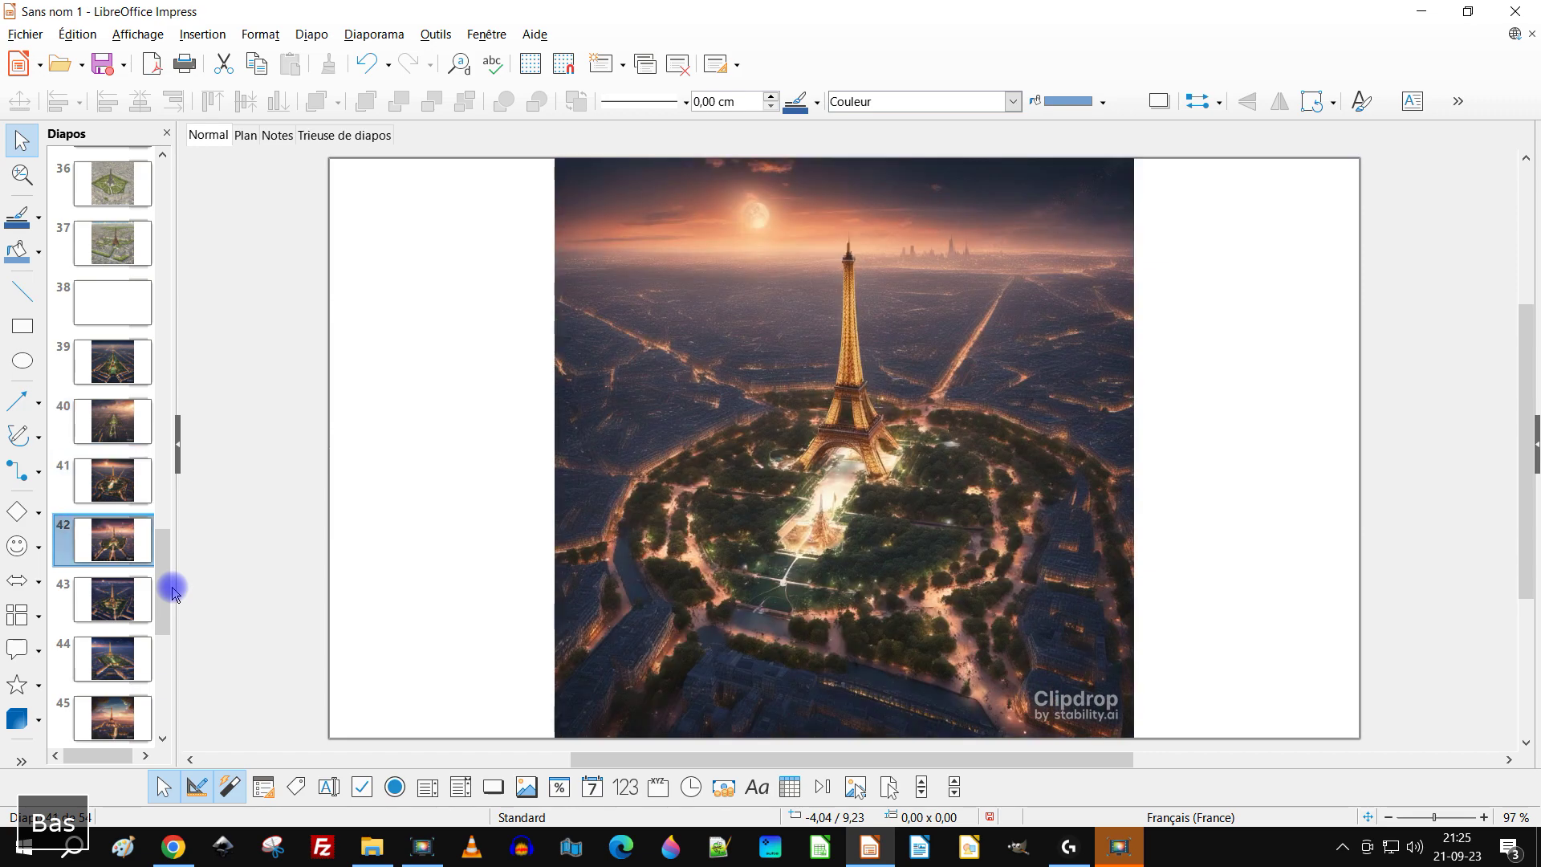
key("Down")
key("Down")
key("Down")
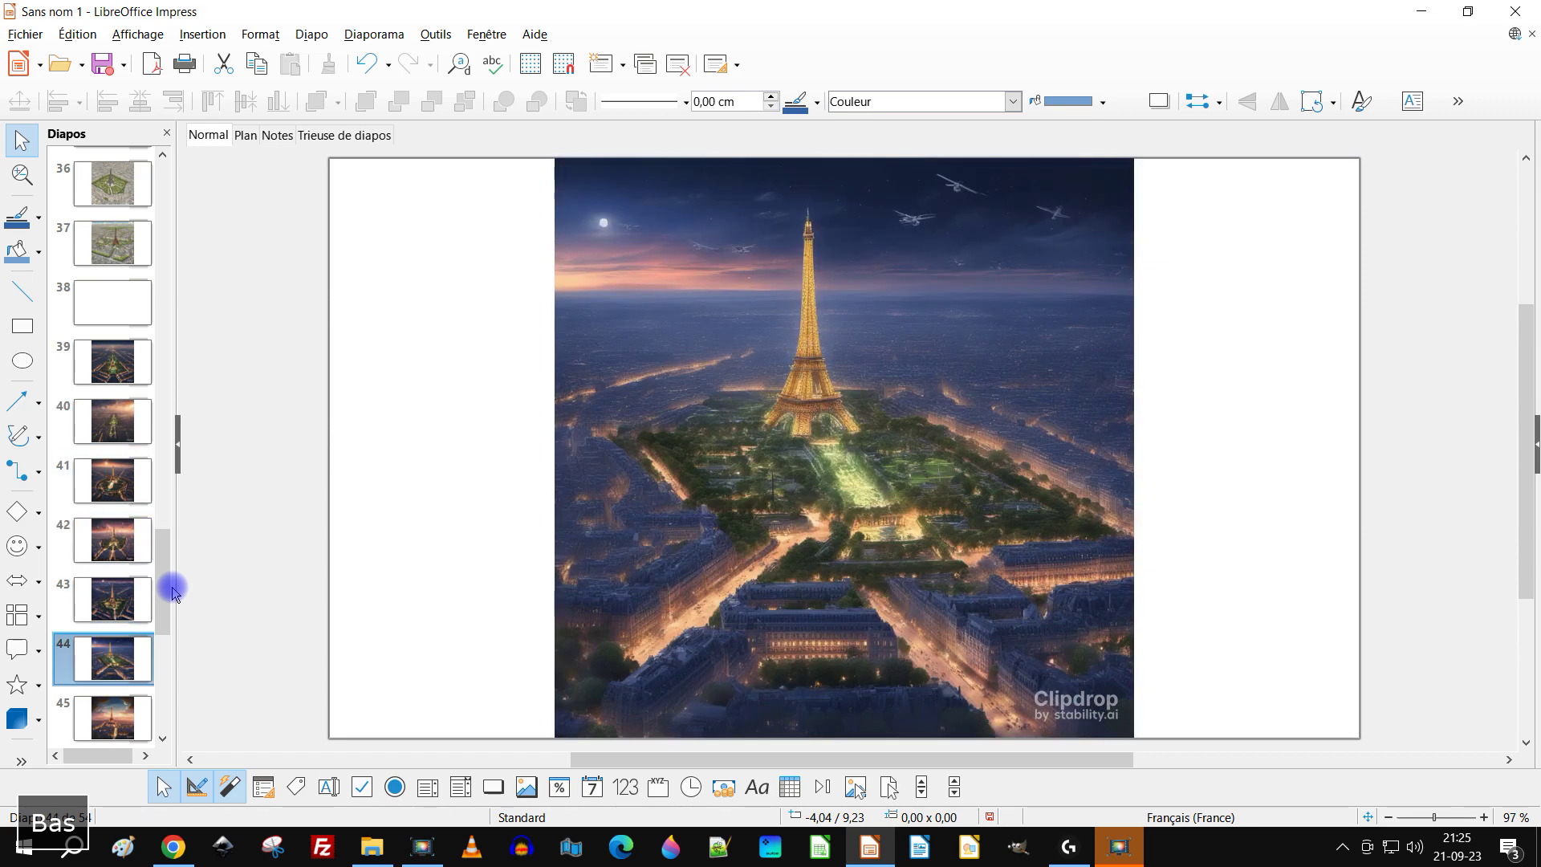
key("Down")
key("Down")
key("Down")
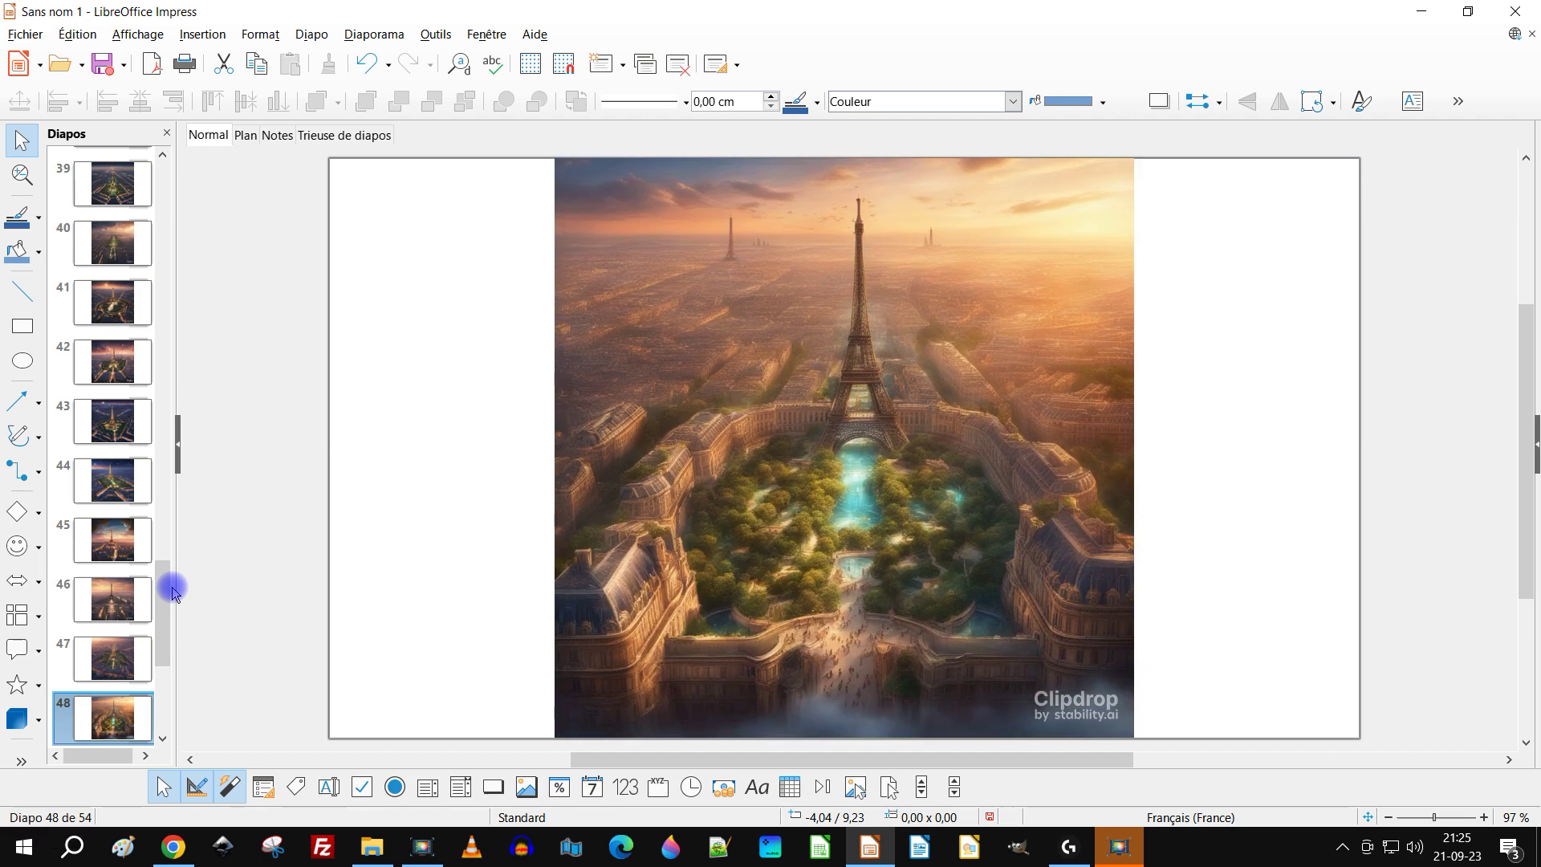
Insert a blank separator slide between the last digital art image and the first Fantasy Art image, and go through to the last Fantasy Art slide
scroll(142, 642, "down", 3)
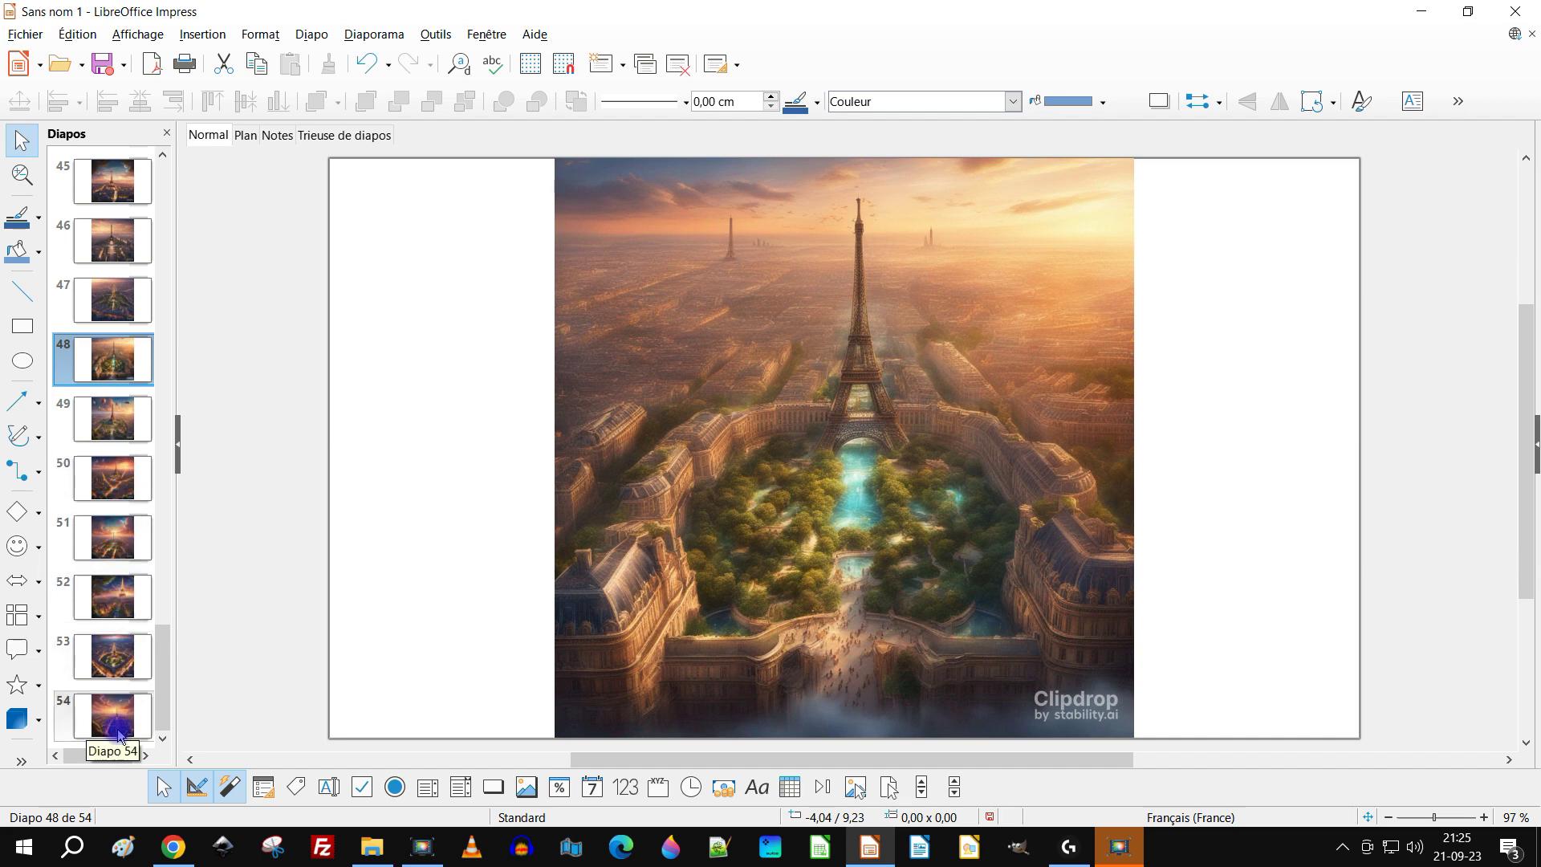
left_click(112, 317)
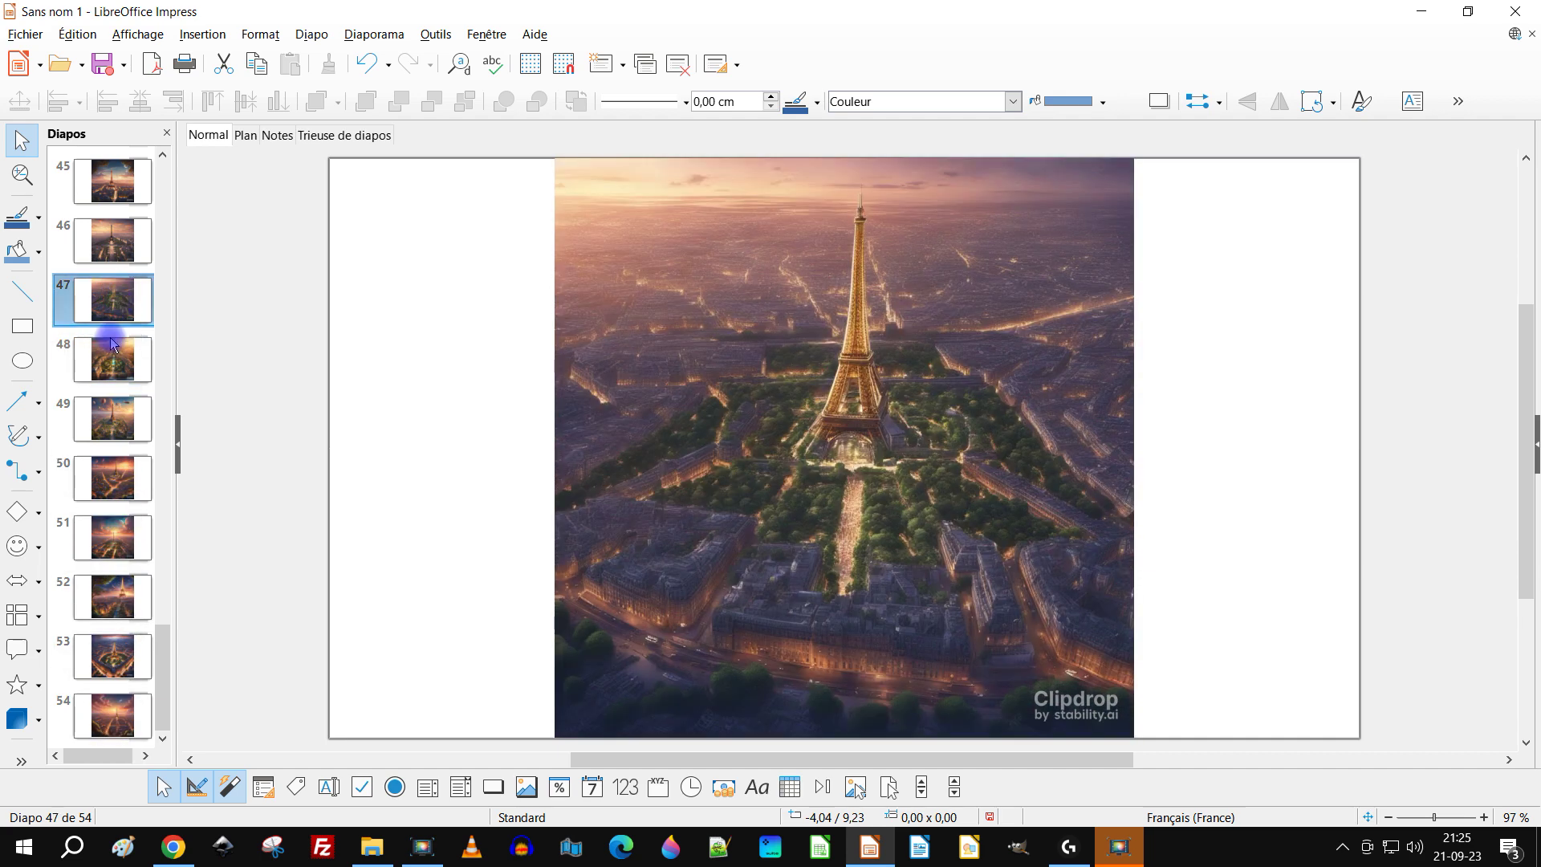
right_click(111, 356)
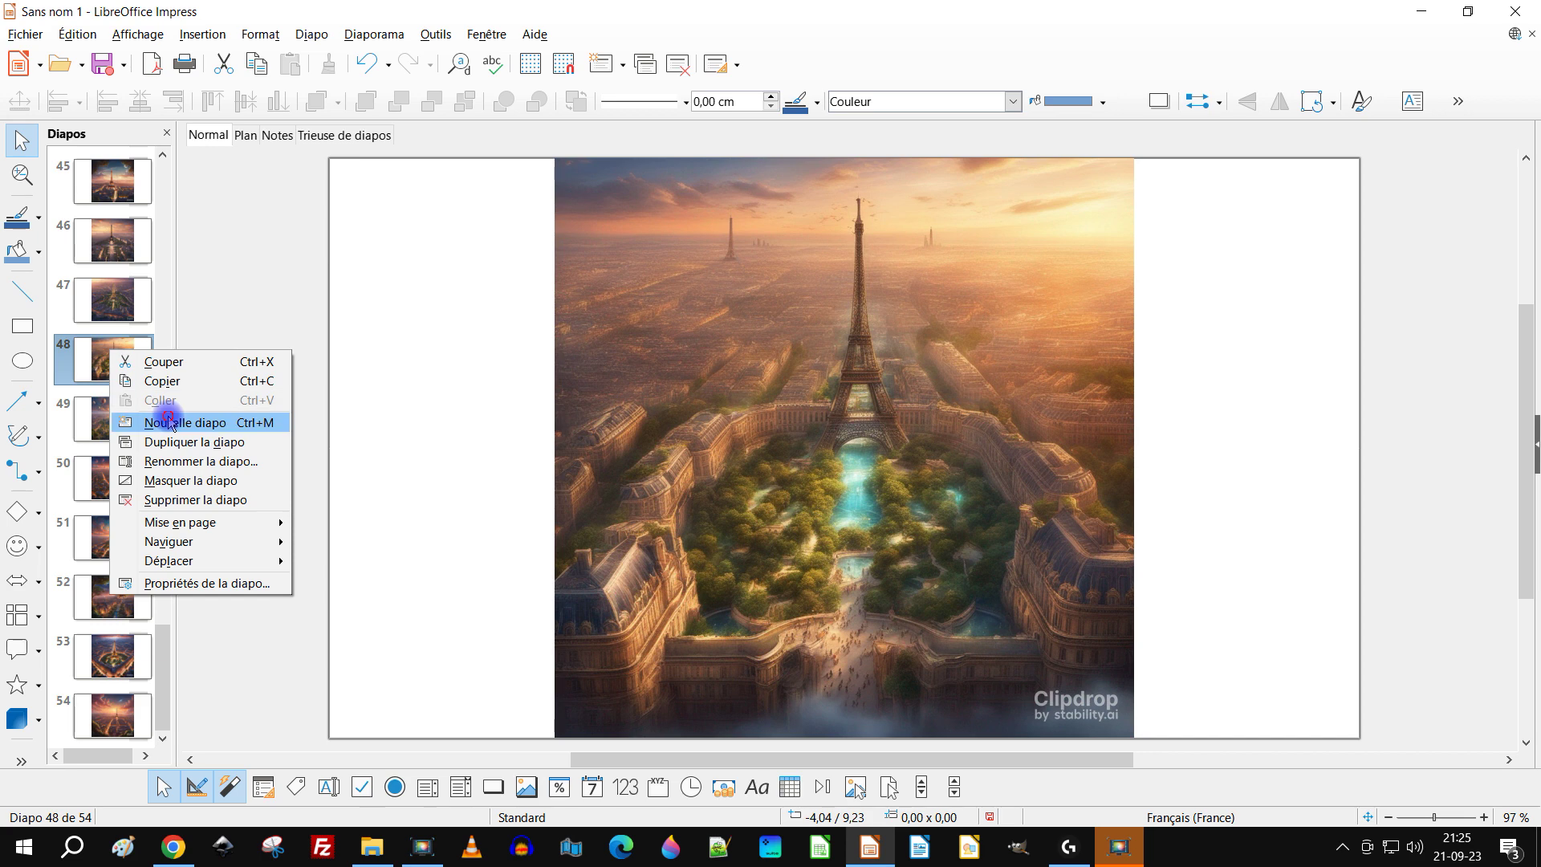
left_click(170, 423)
left_click_drag(119, 412, 117, 353)
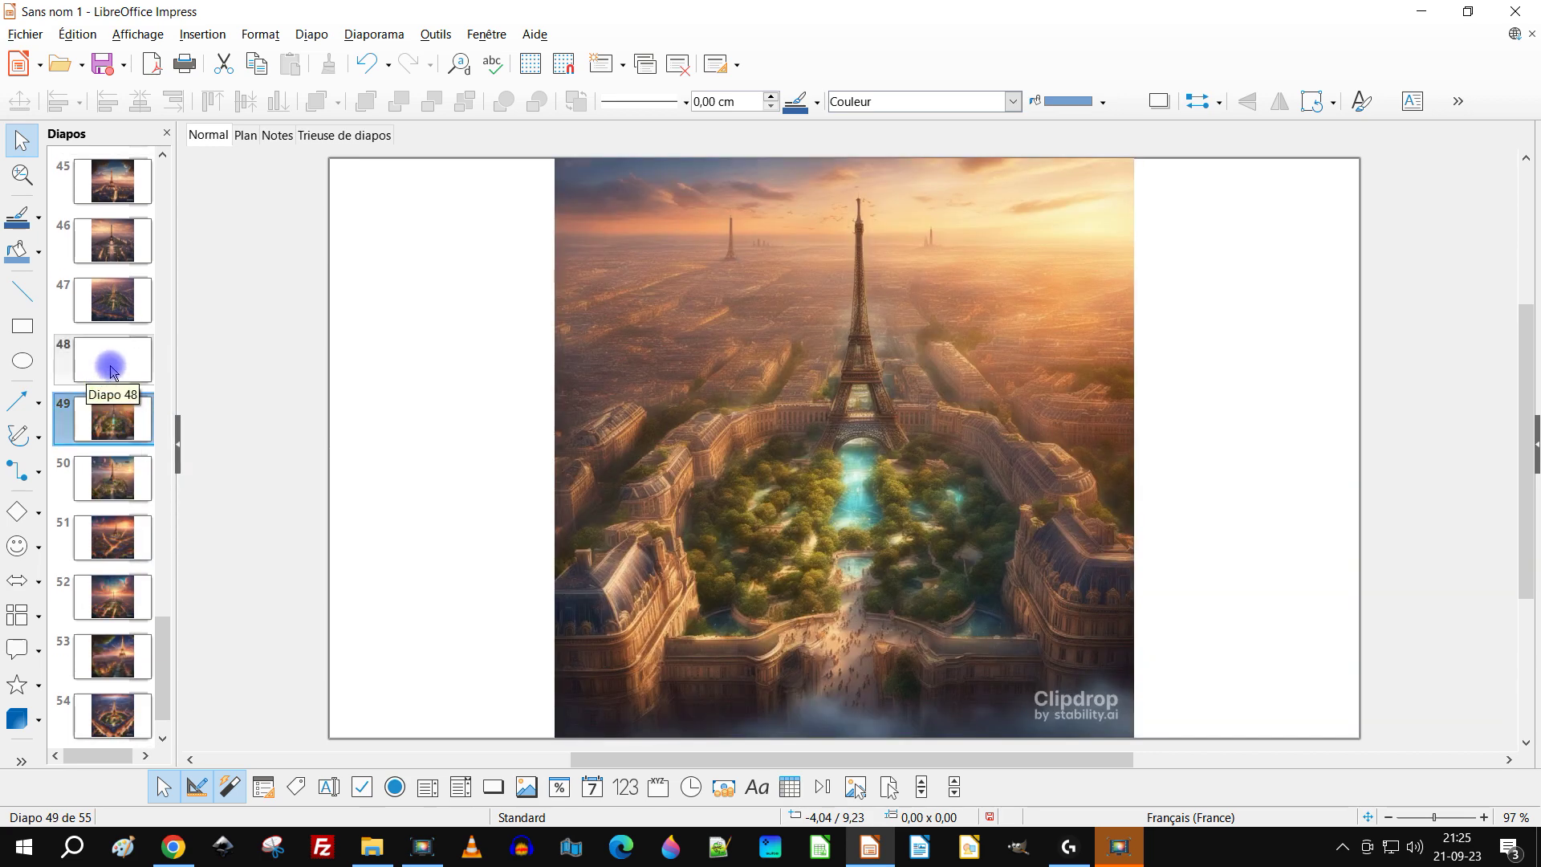
key("Down")
key("Down")
key("Down")
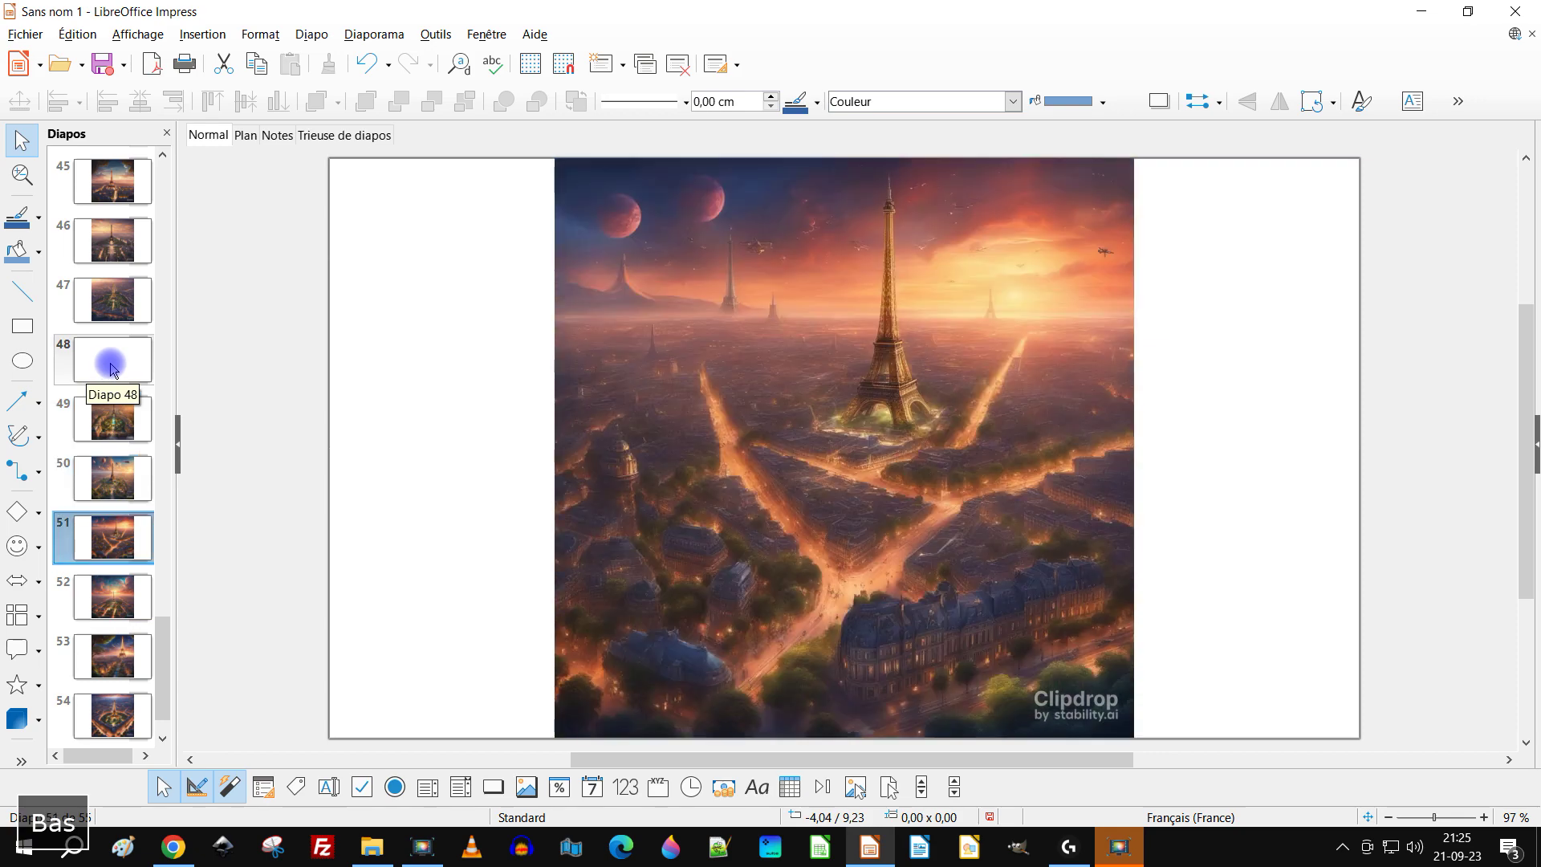
key("Down")
key("Down")
key("Down")
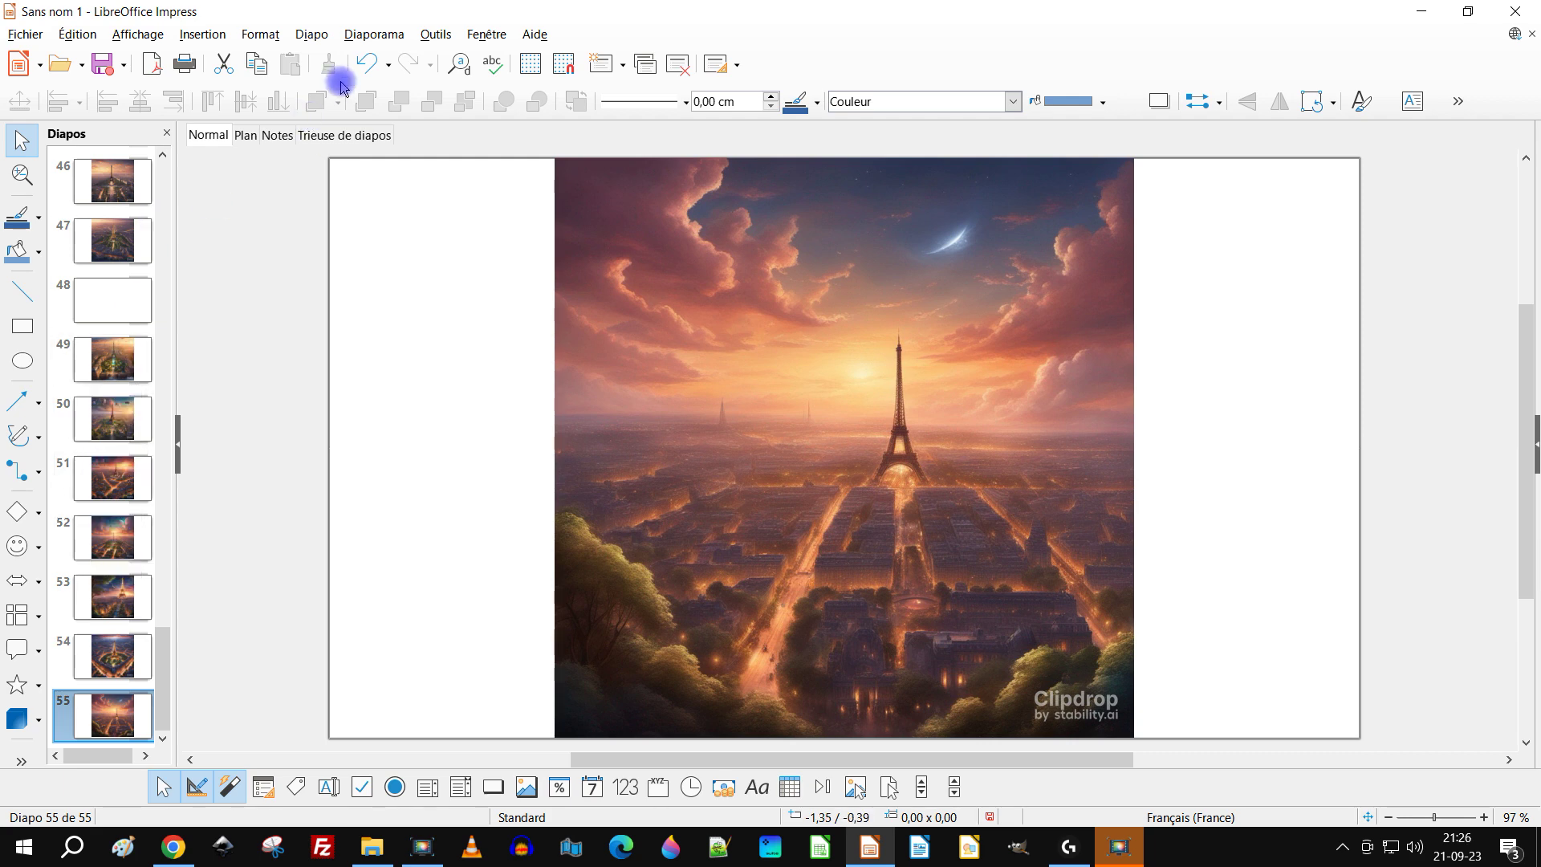
left_click(365, 24)
mouse_move(202, 33)
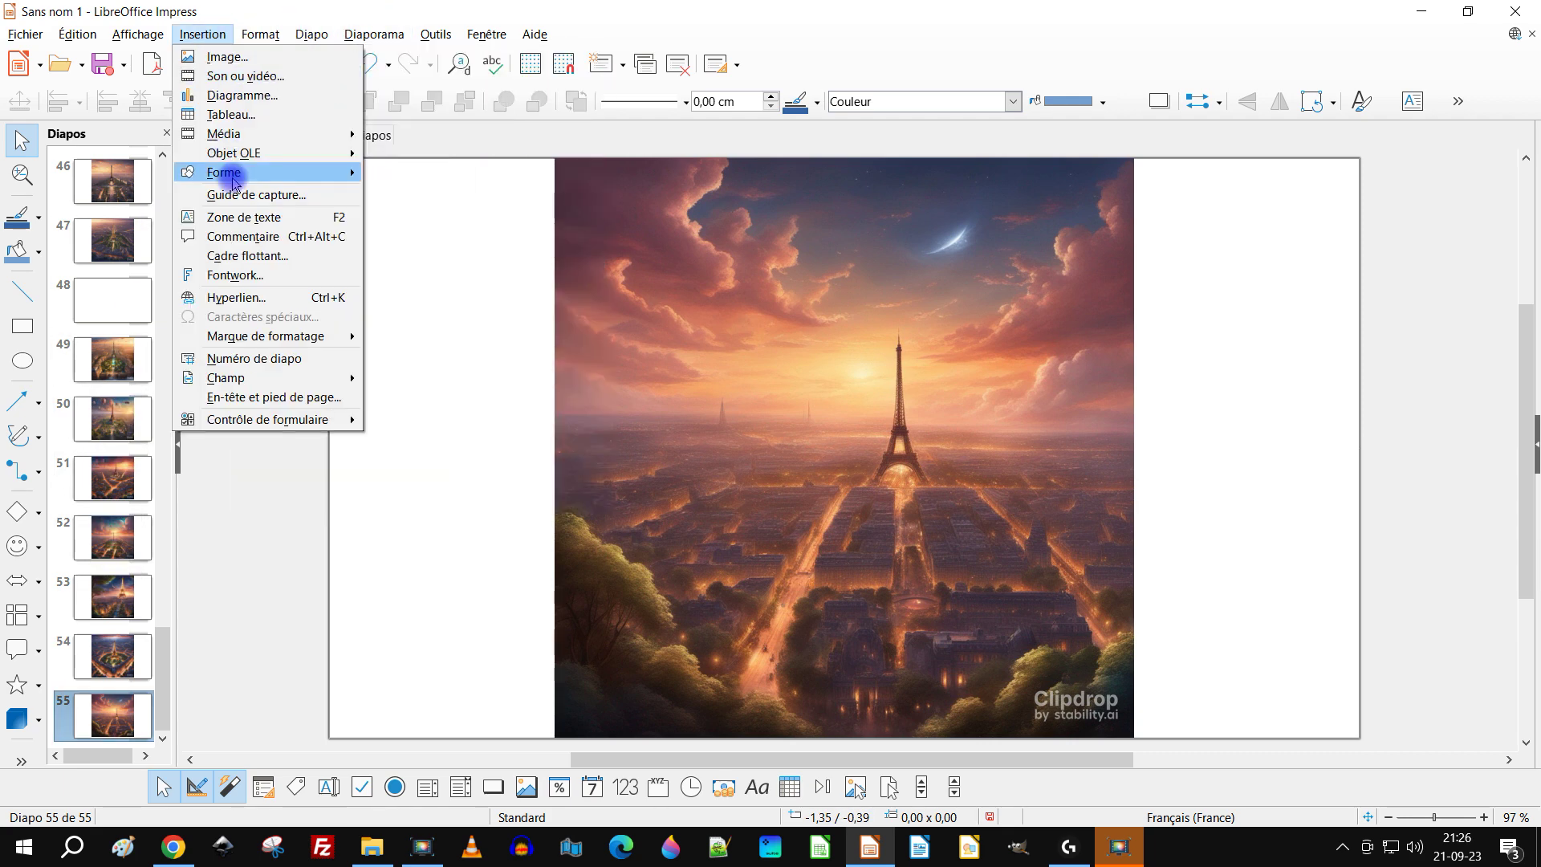
mouse_move(267, 133)
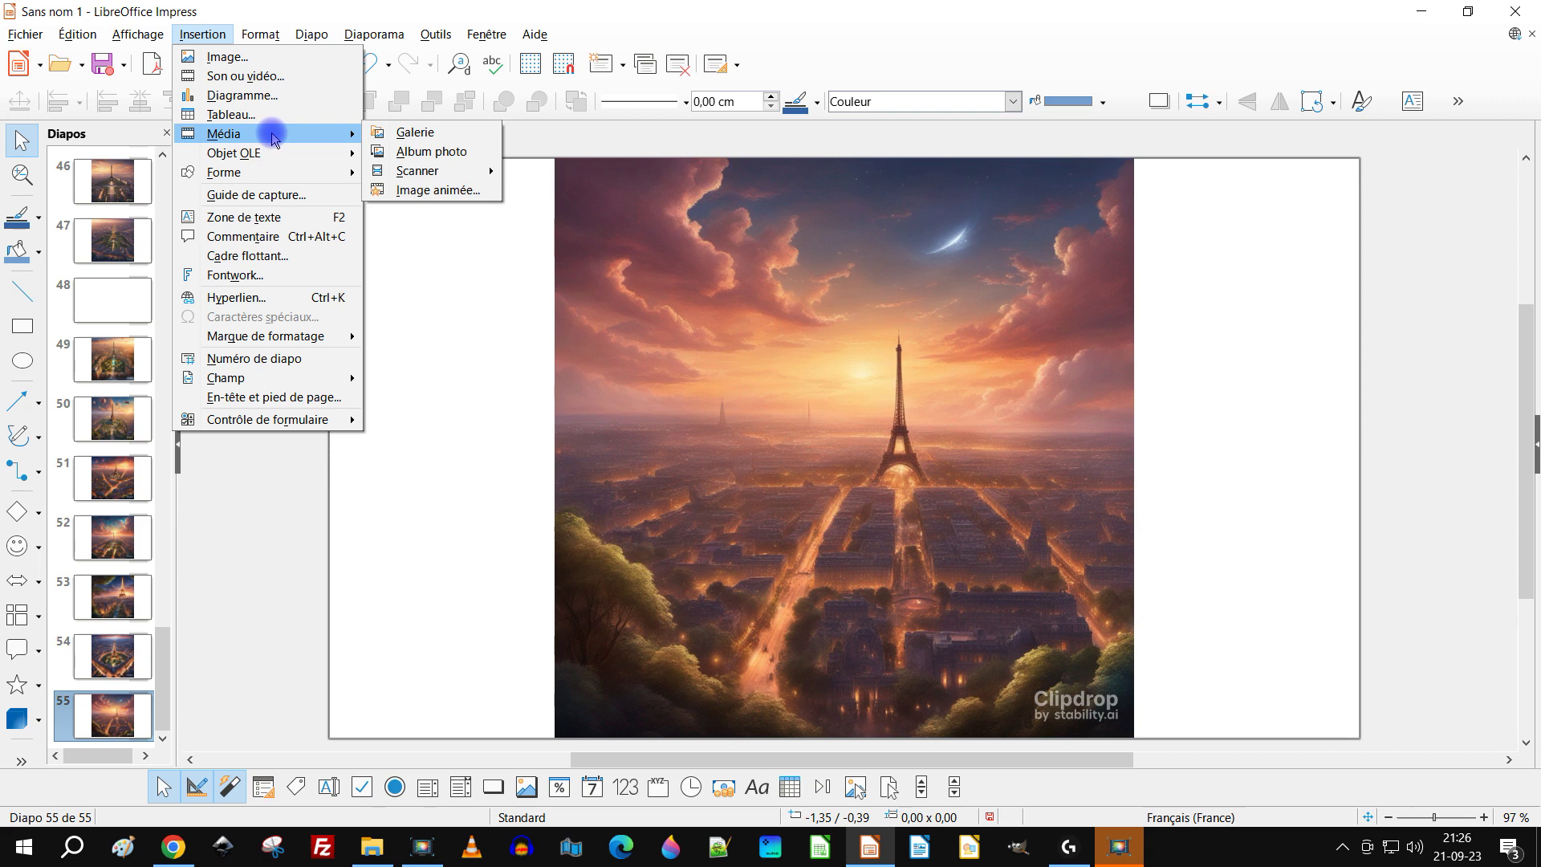
left_click(409, 154)
left_click(540, 521)
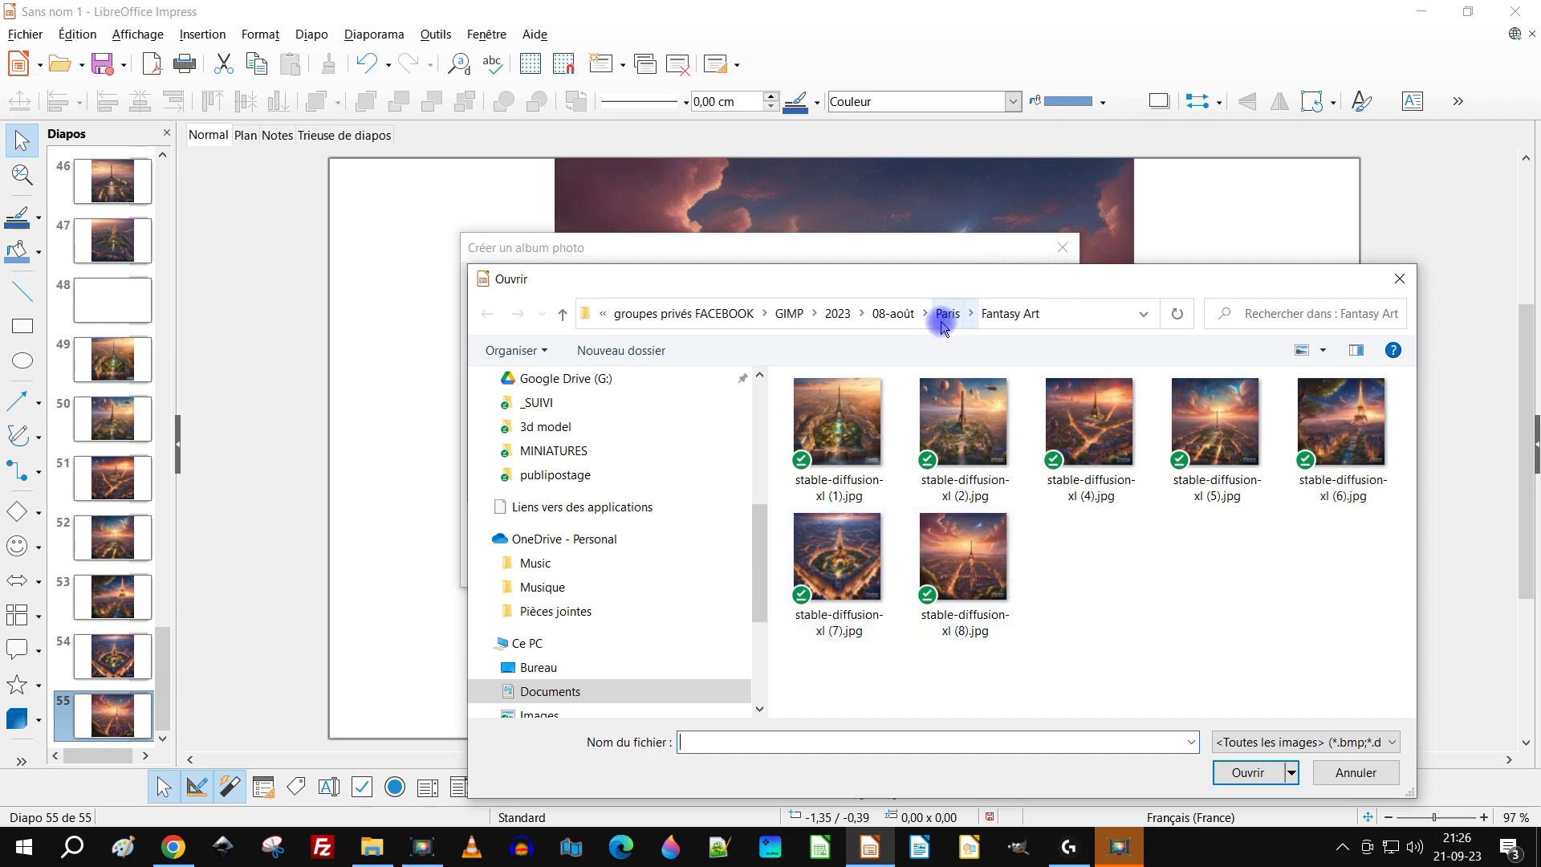
left_click(1355, 771)
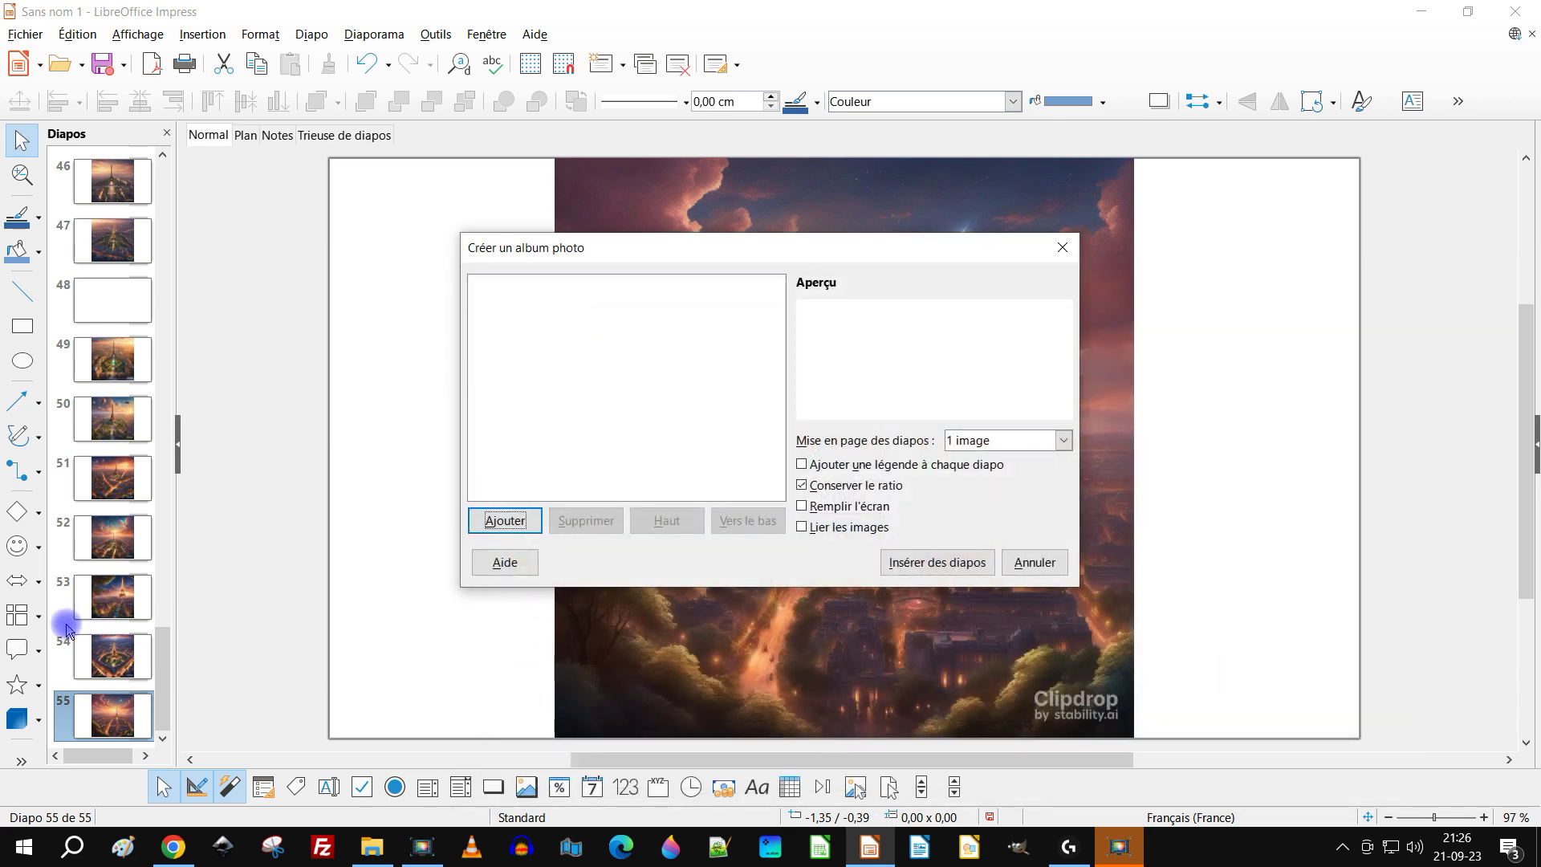
left_click(1036, 563)
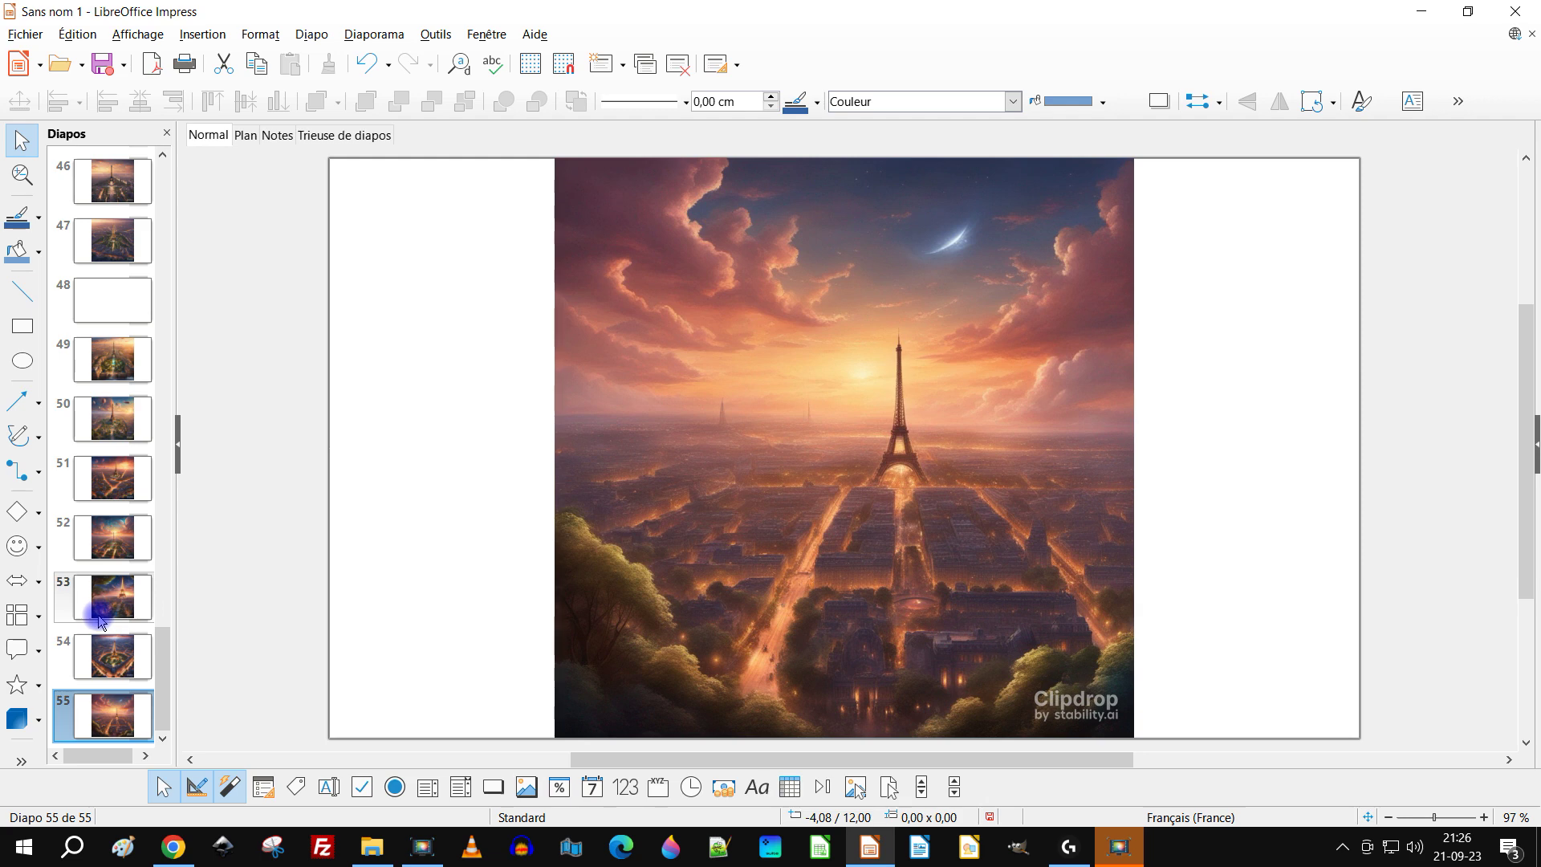
Add a blank separator slide after the last Fantasy Art image and insert all four isometric folder images as a one-image-per-slide photo album
right_click(126, 707)
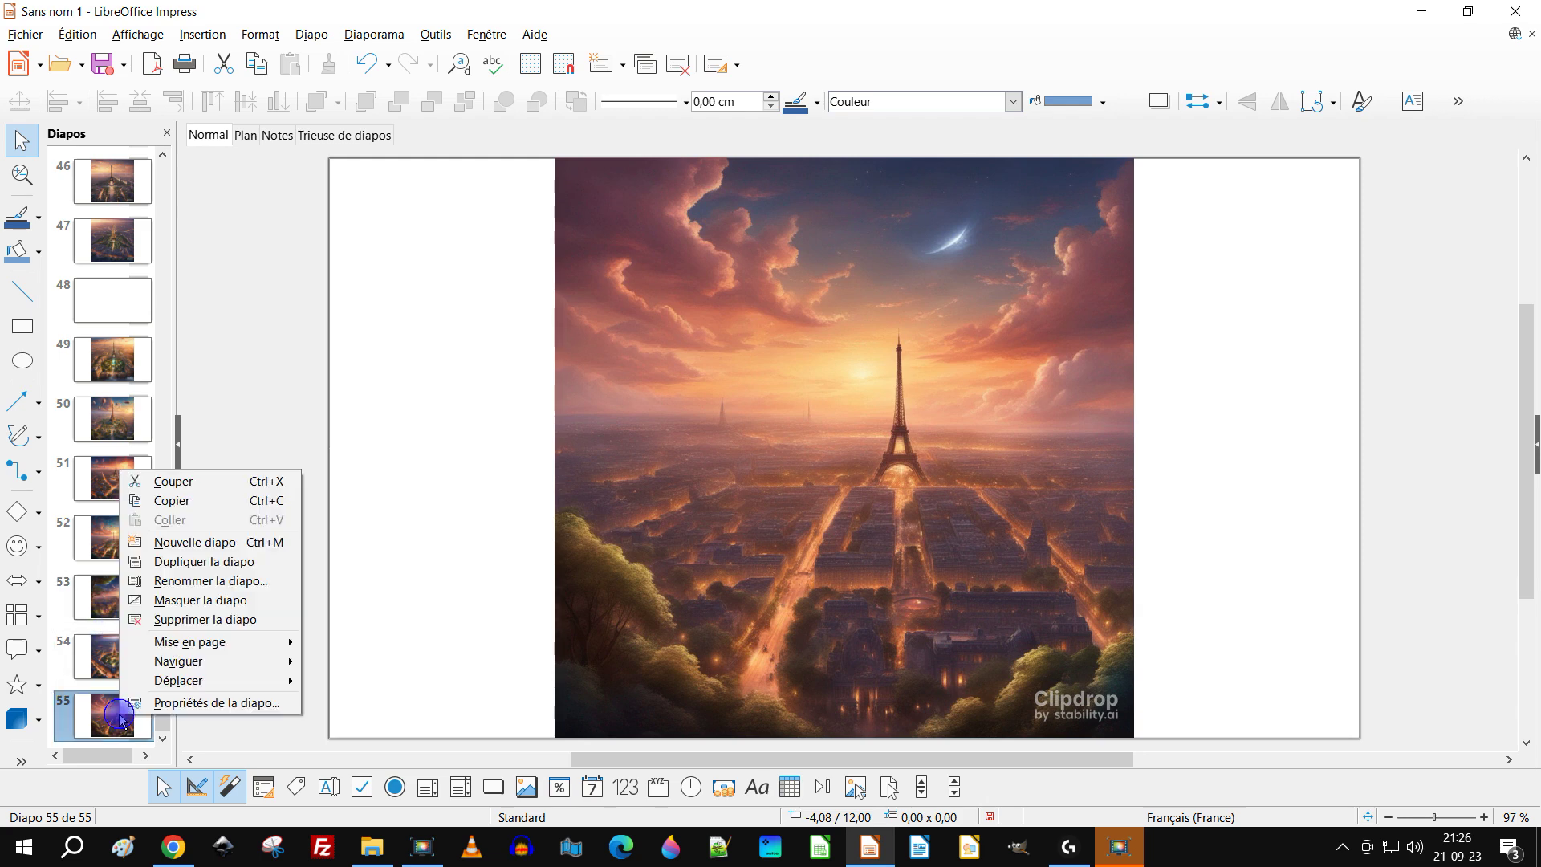
left_click(273, 540)
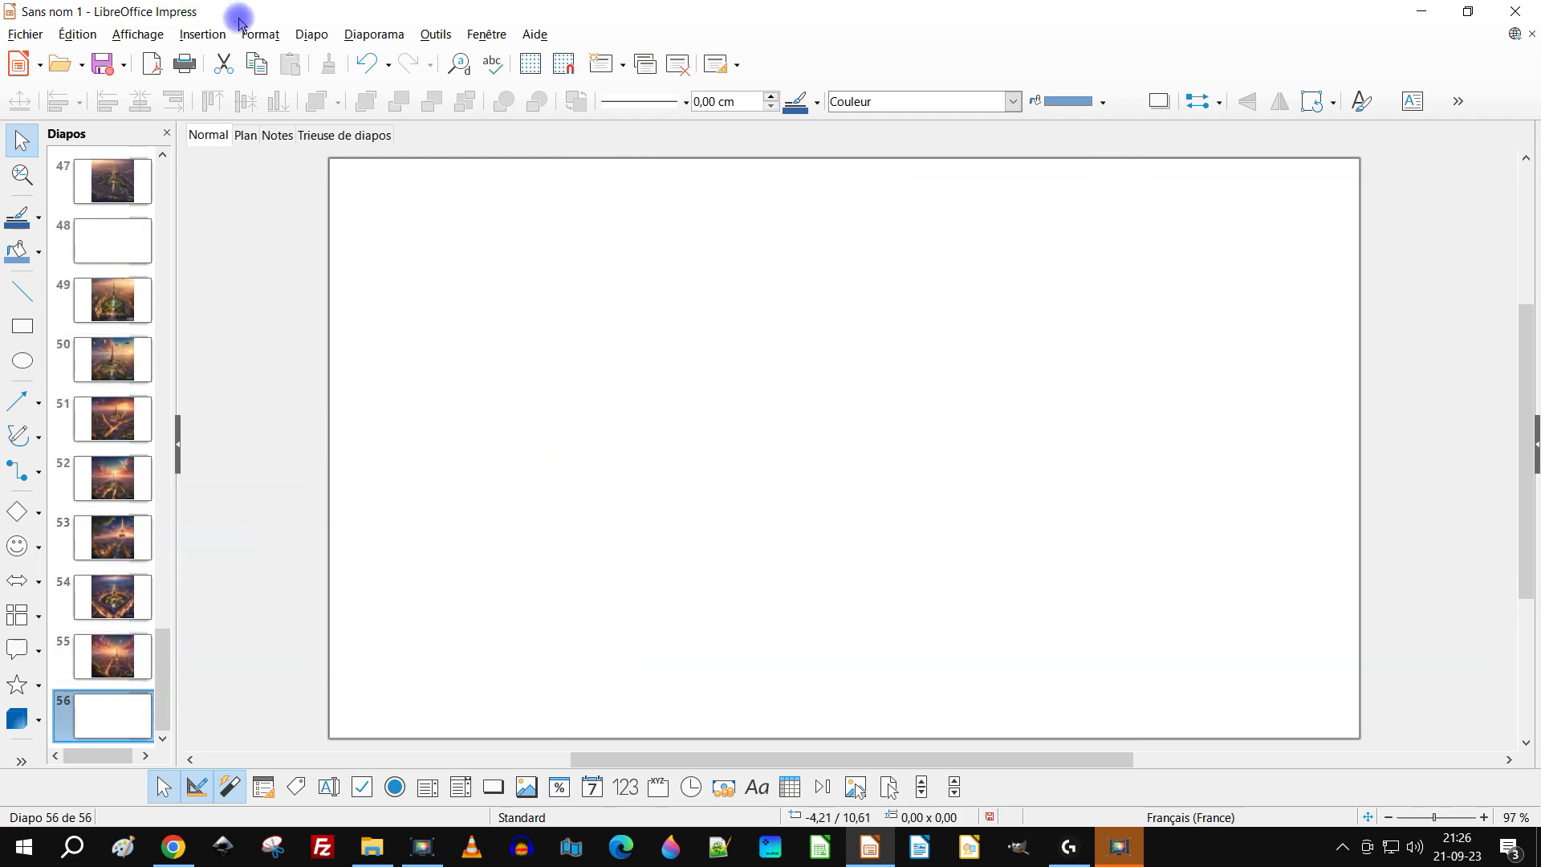
left_click(202, 34)
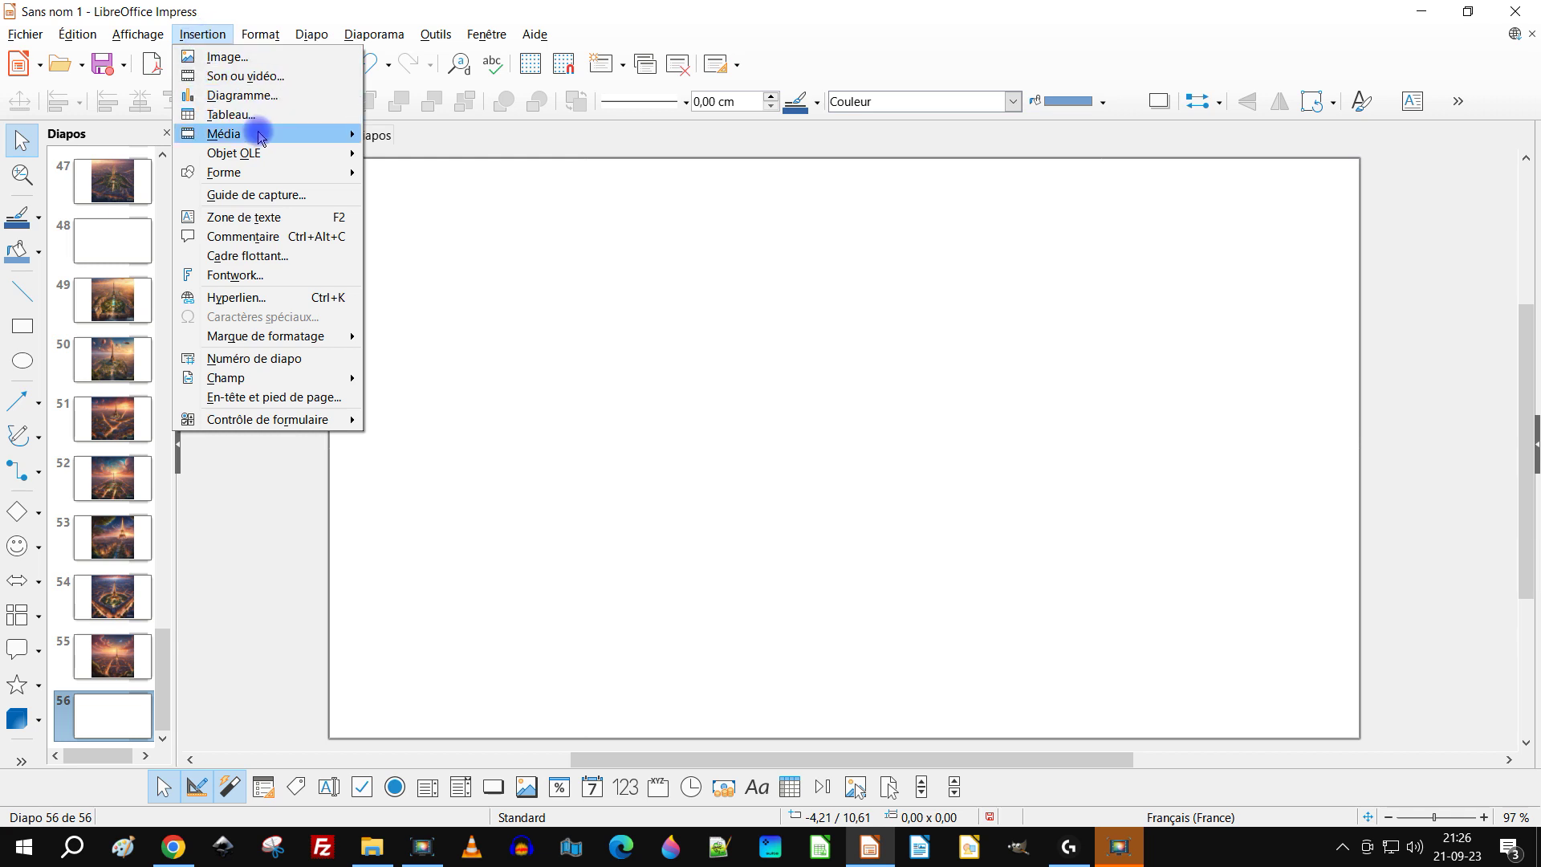
mouse_move(258, 133)
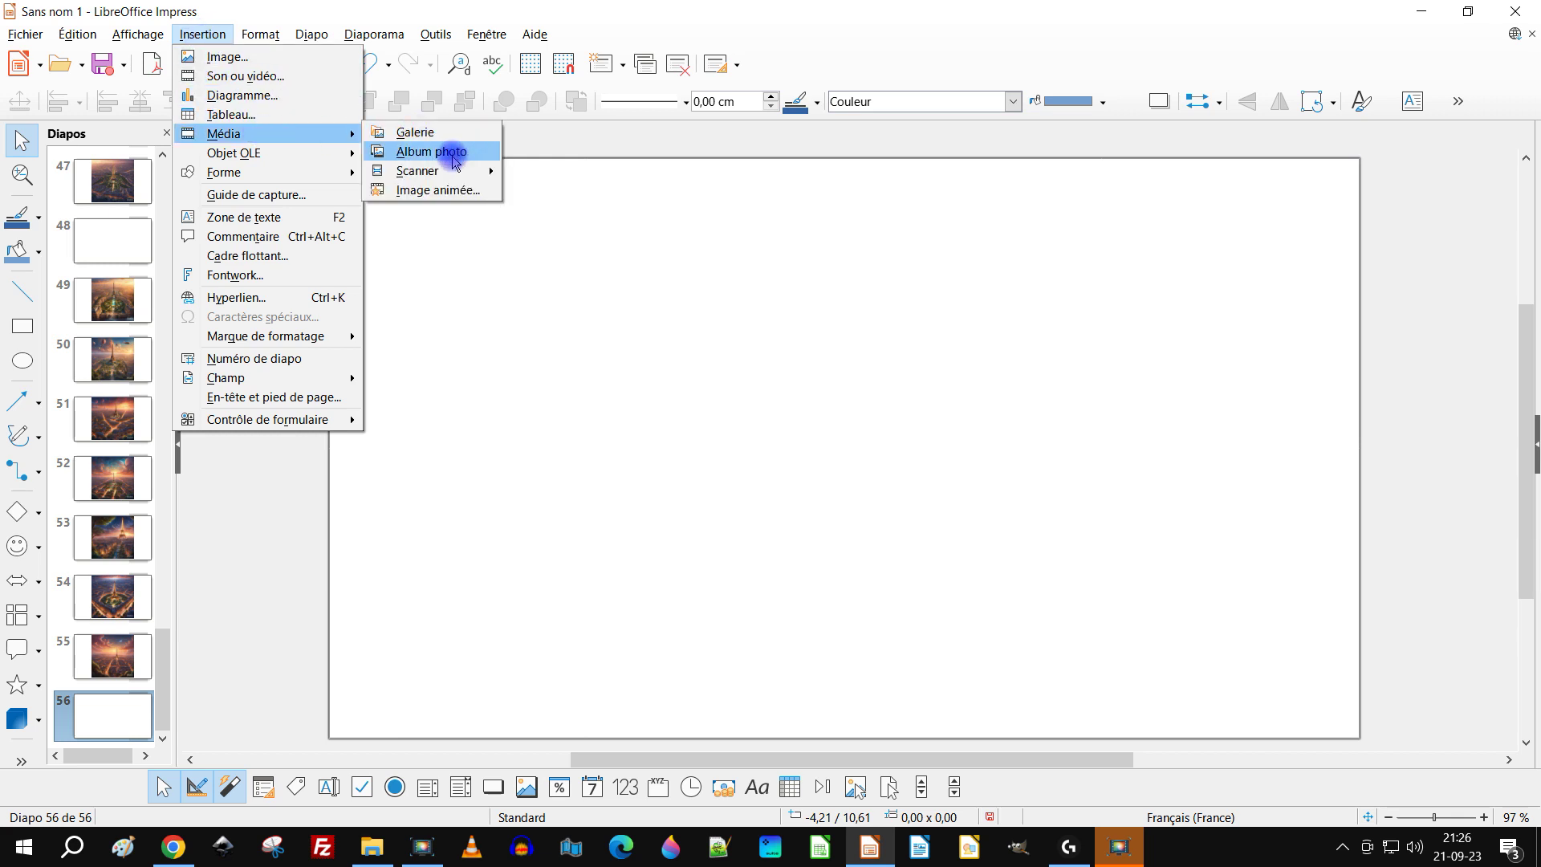
left_click(455, 161)
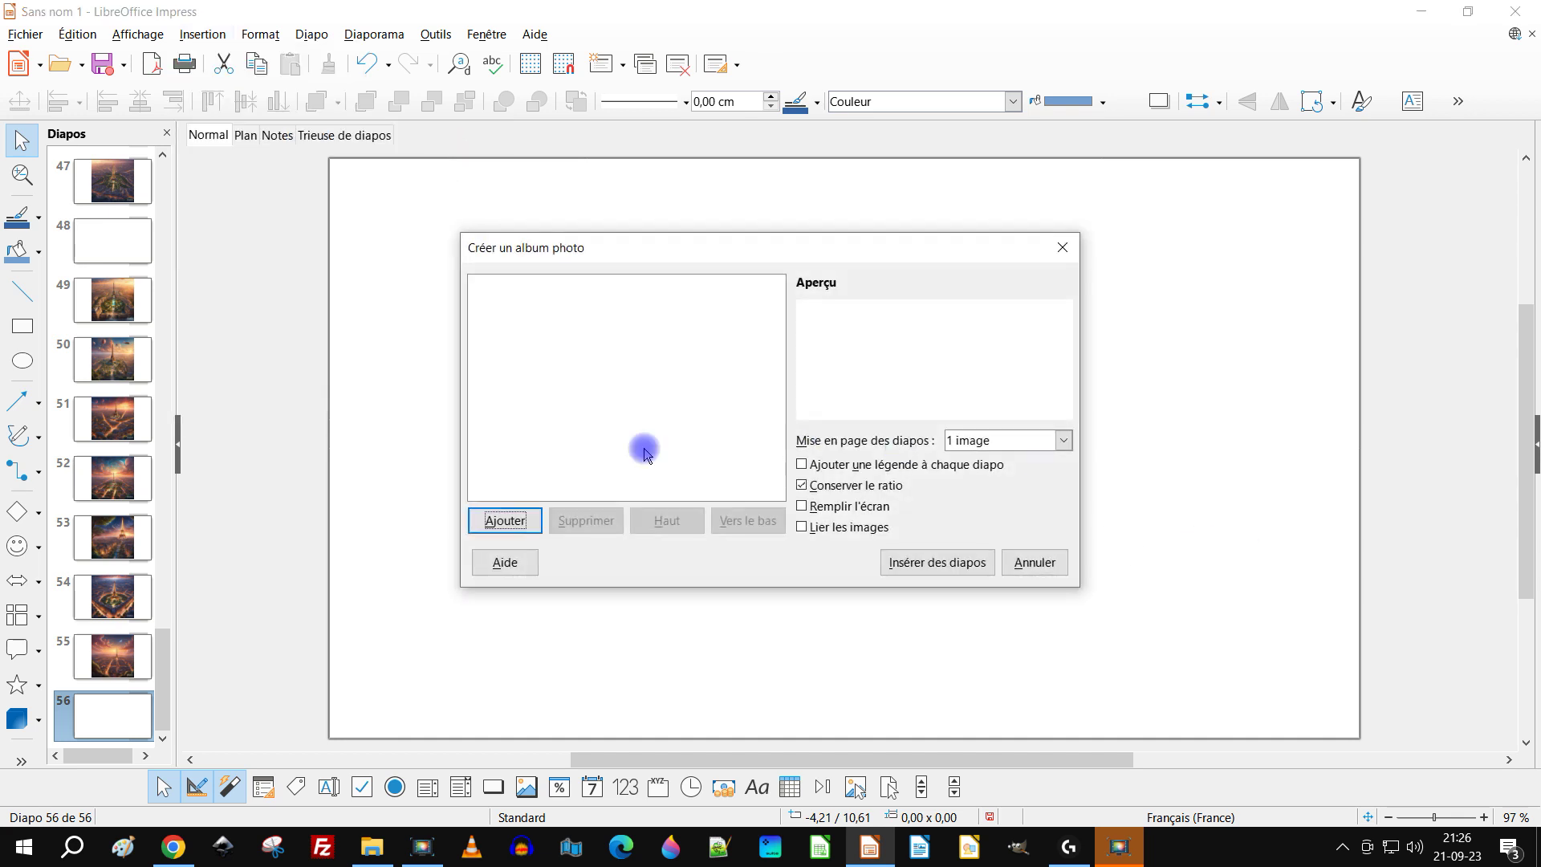
left_click(493, 527)
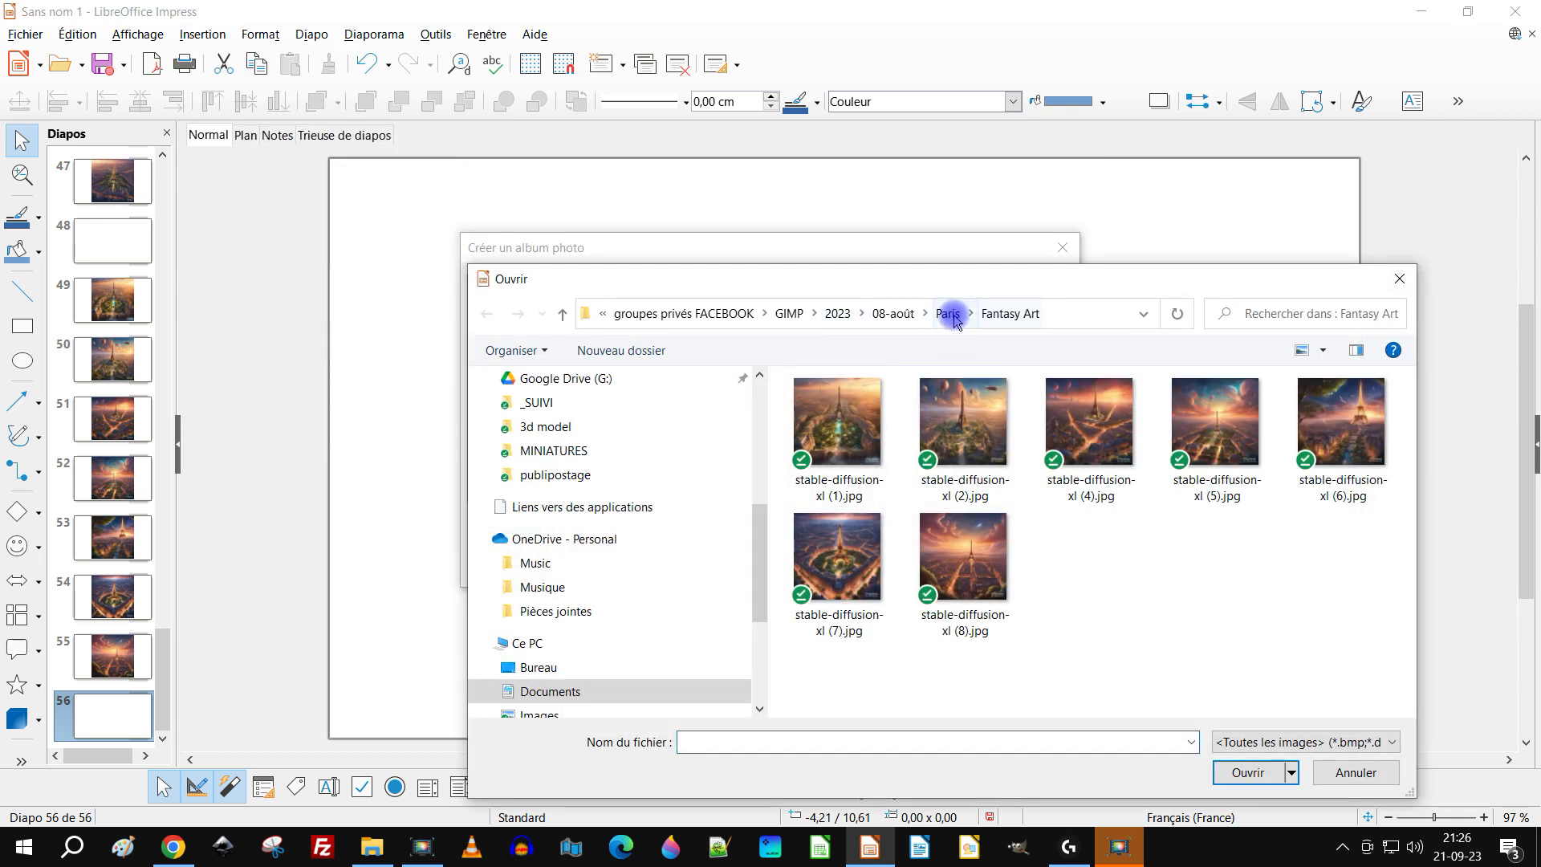
left_click(951, 315)
left_click(1086, 525)
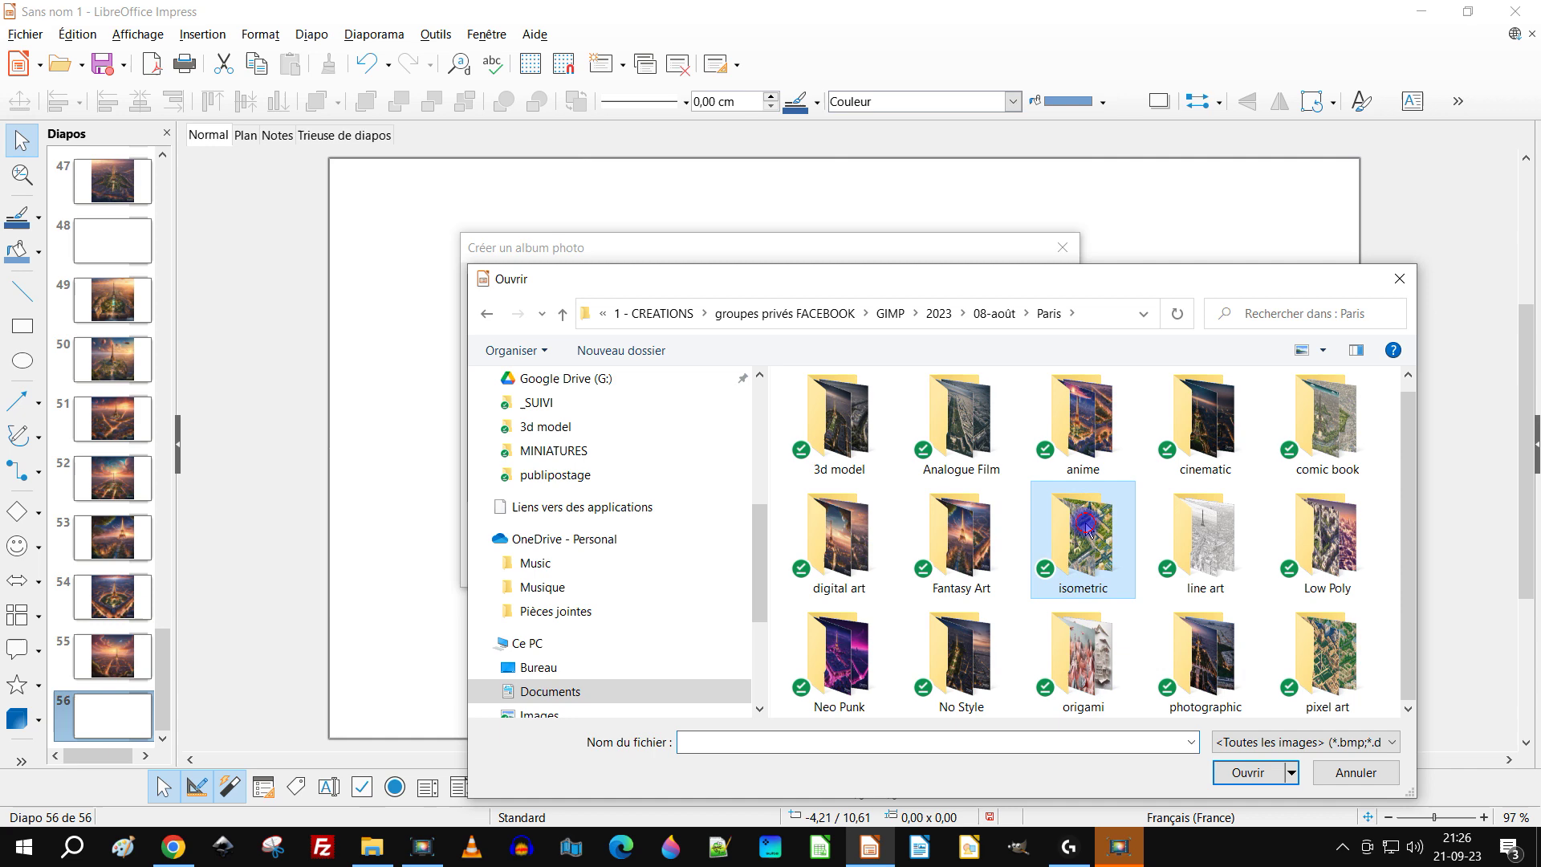
left_click_drag(1286, 607, 774, 395)
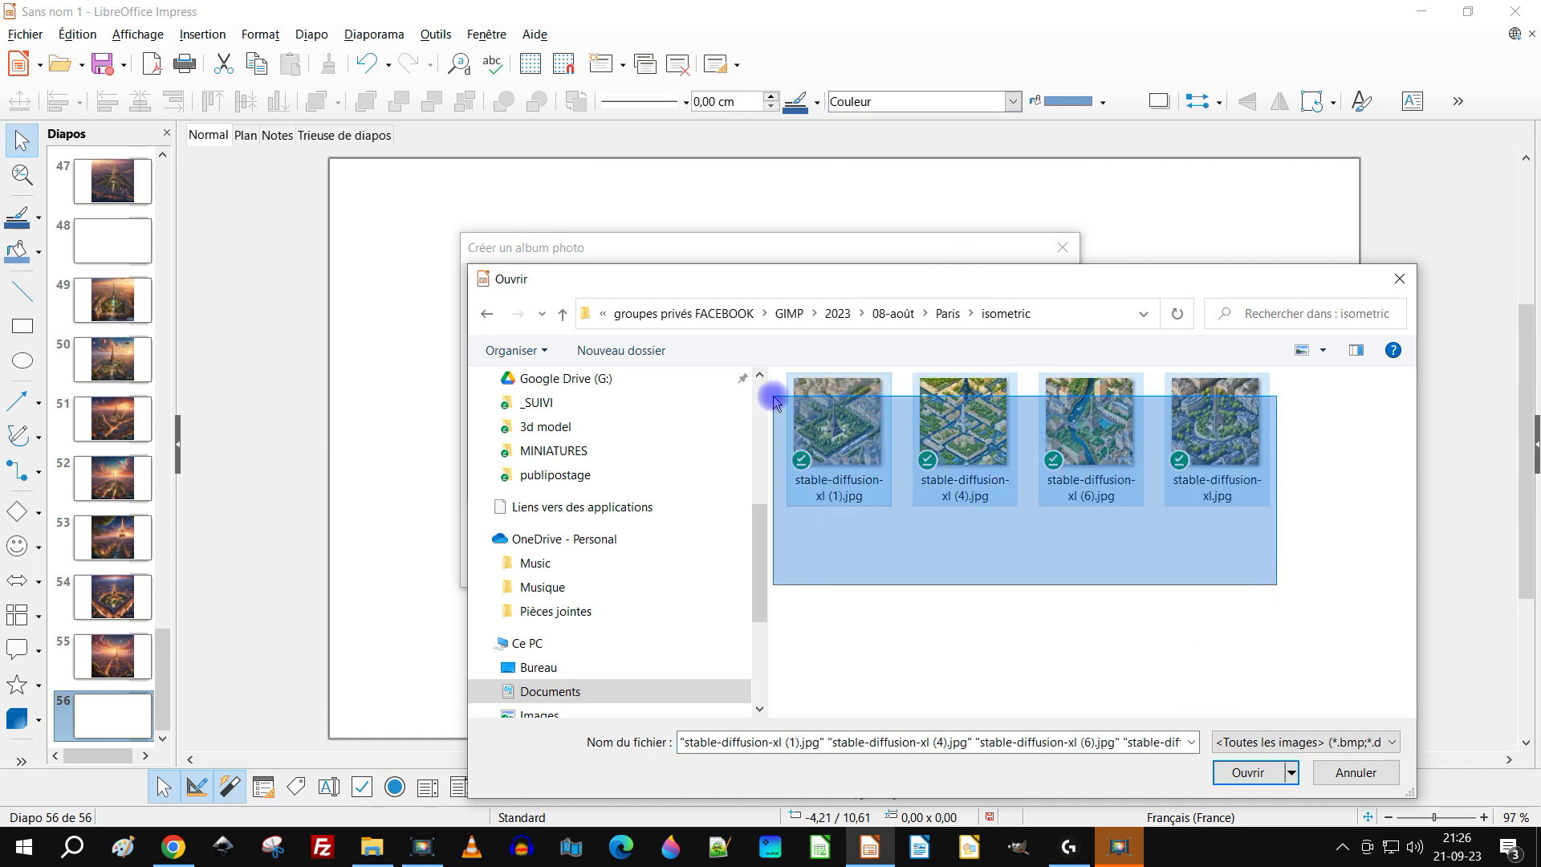
left_click(1245, 772)
left_click(919, 568)
Add a blank separator slide after the last isometric image and insert all five line art folder images as photo album slides
scroll(113, 610, "down", 3)
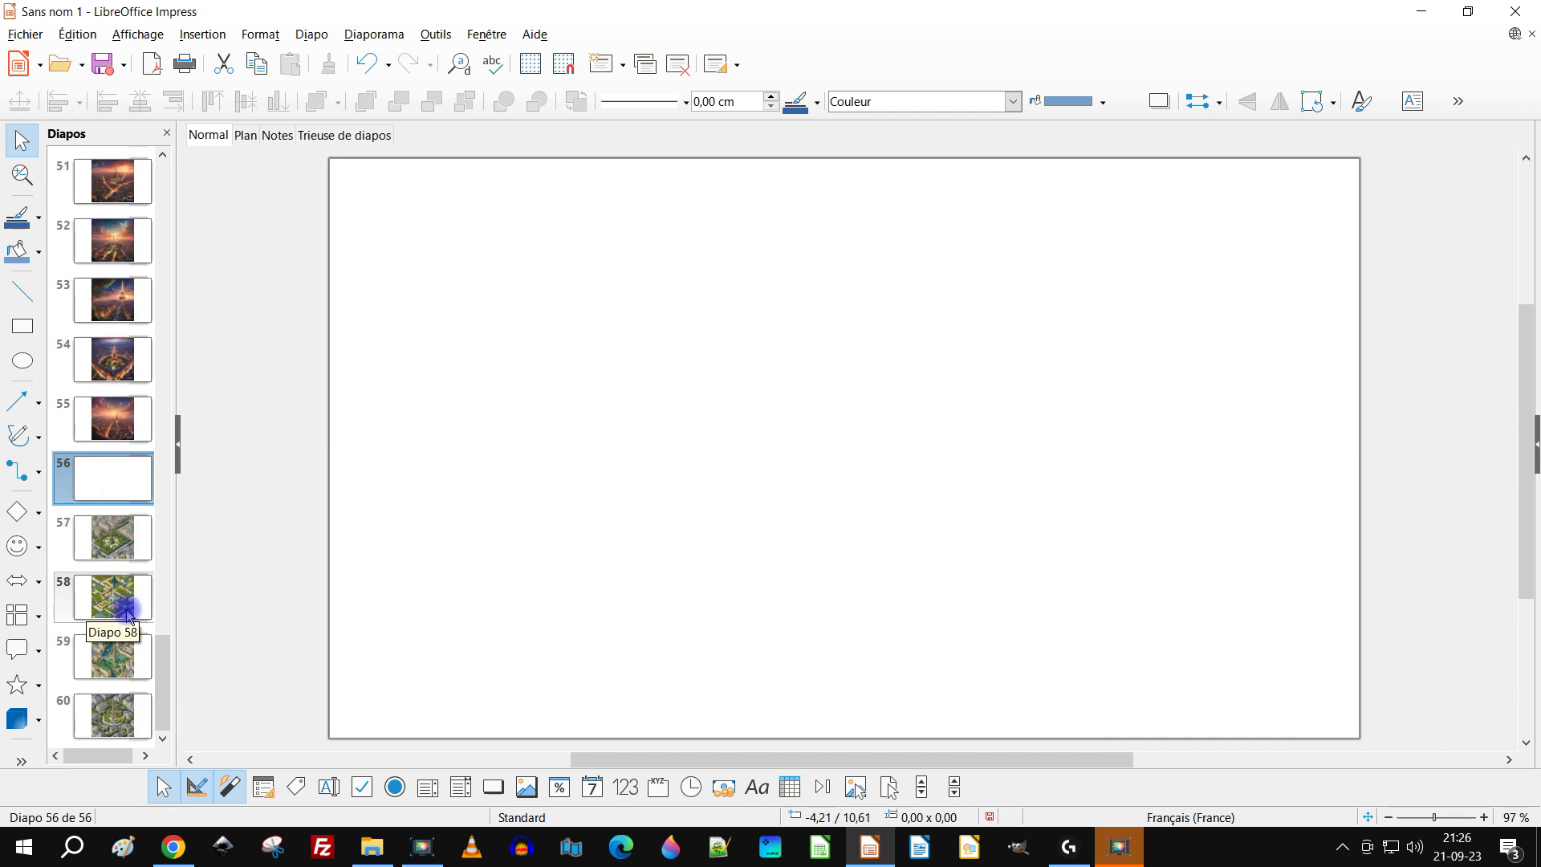
right_click(120, 711)
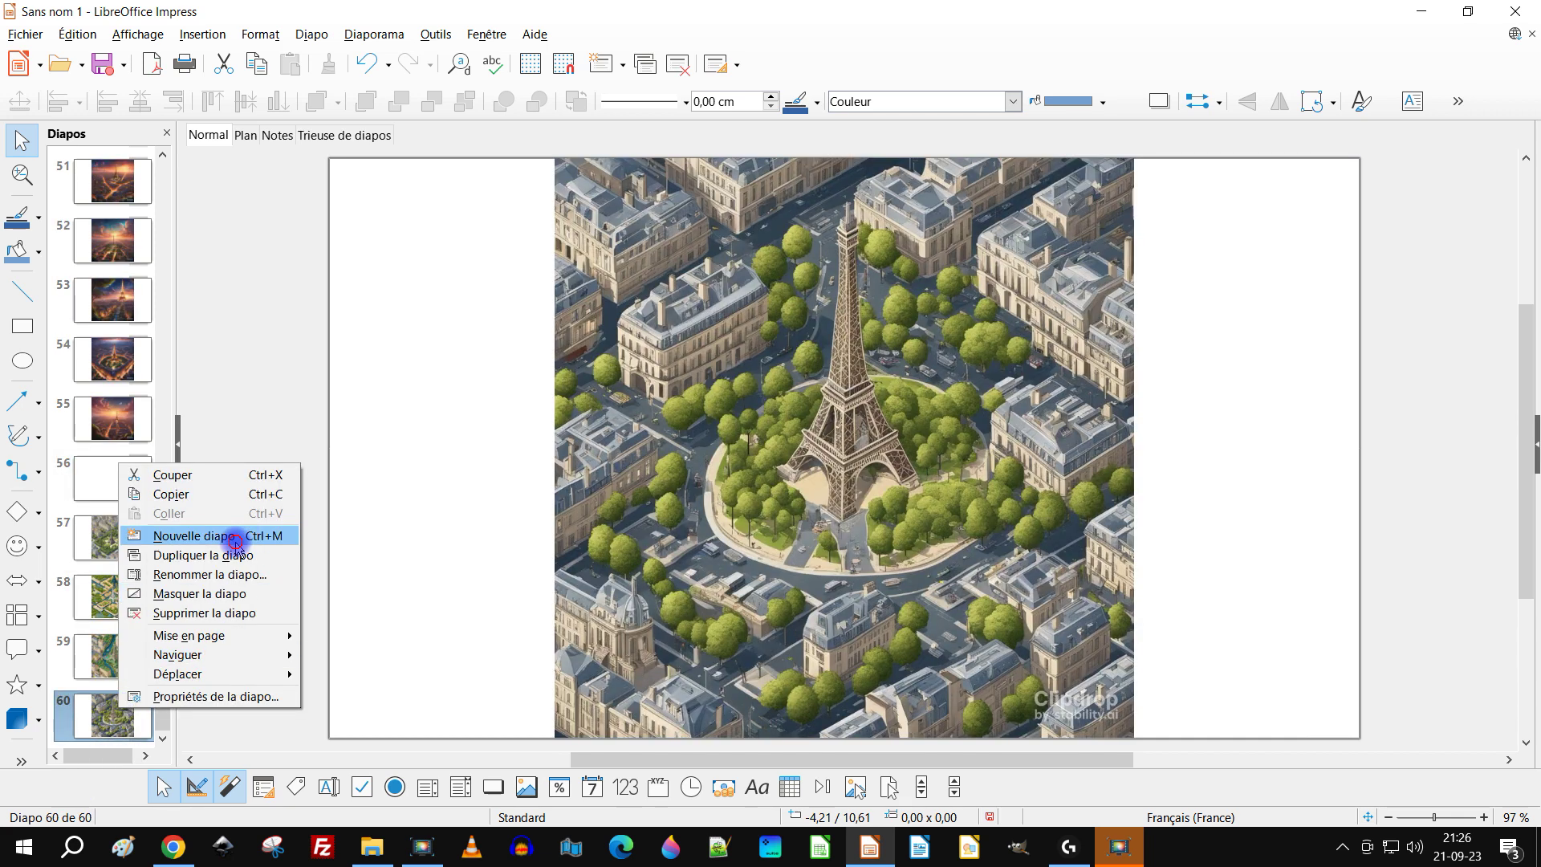
left_click(195, 536)
left_click(200, 34)
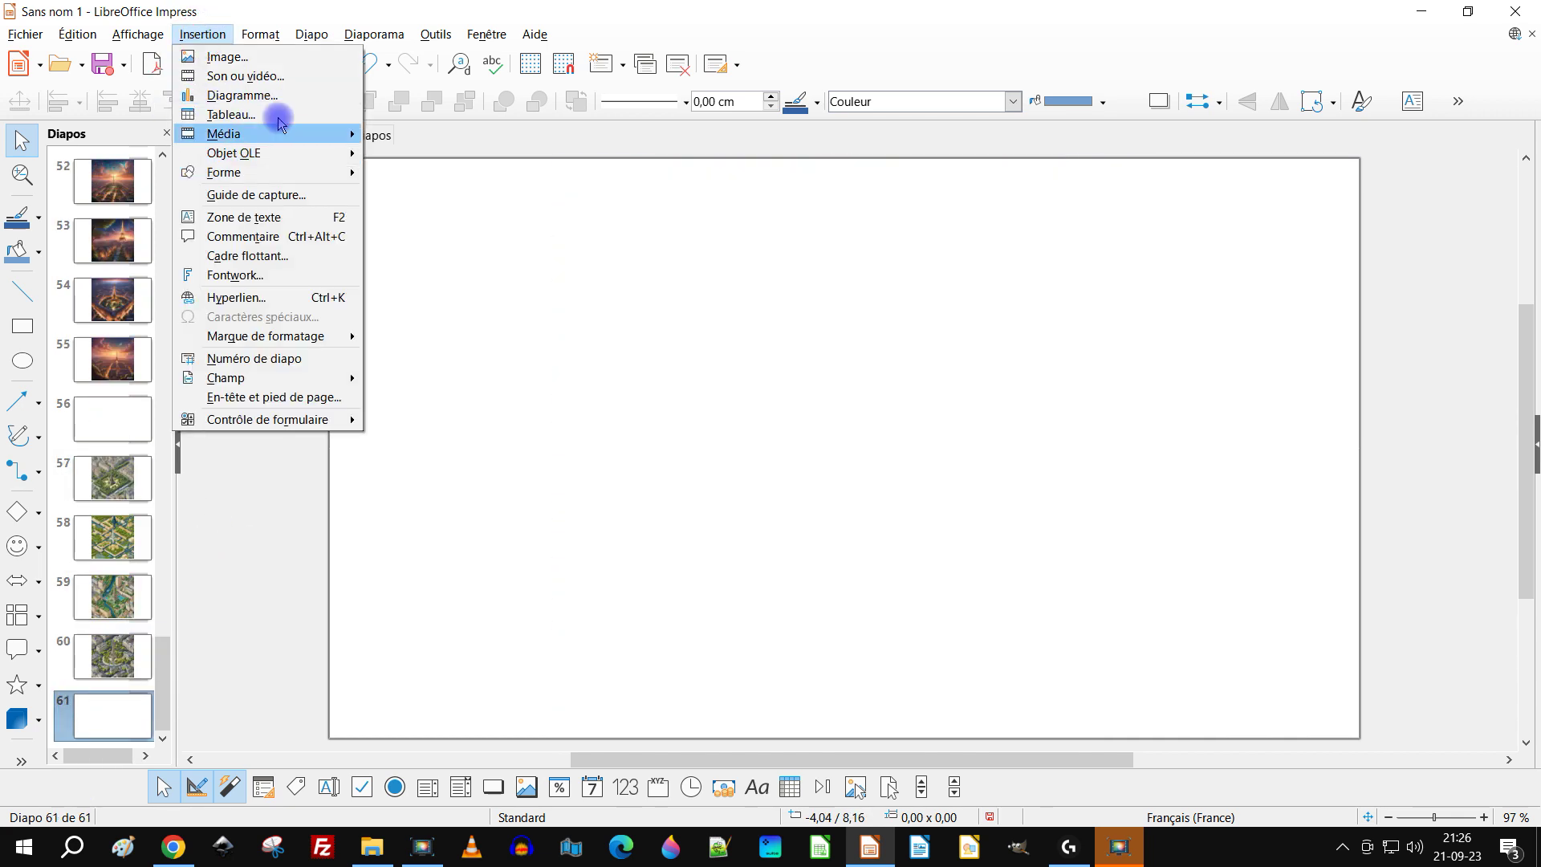
mouse_move(283, 135)
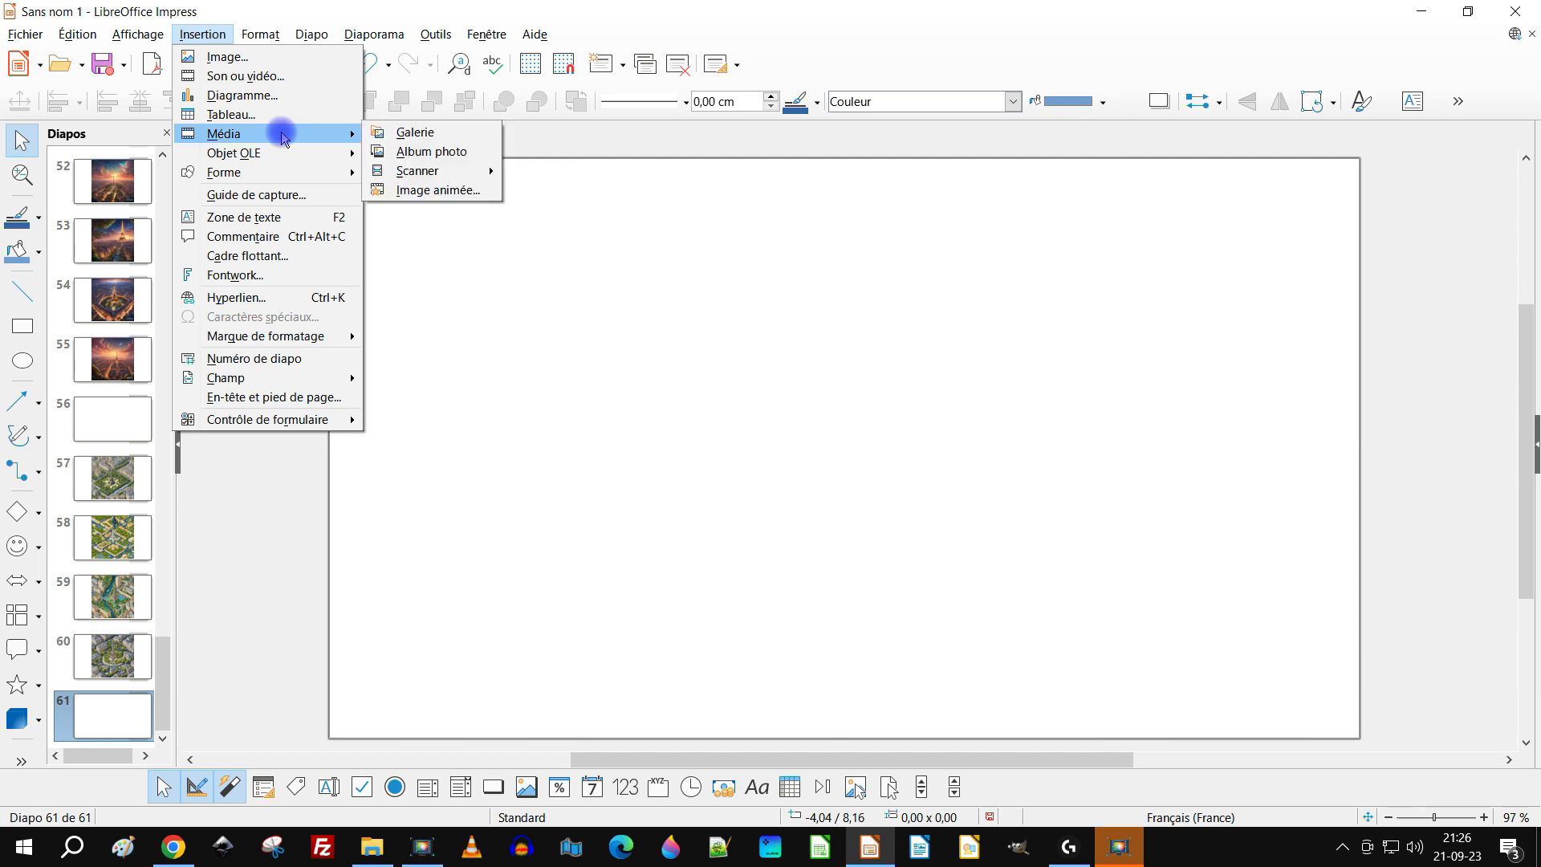
left_click(443, 150)
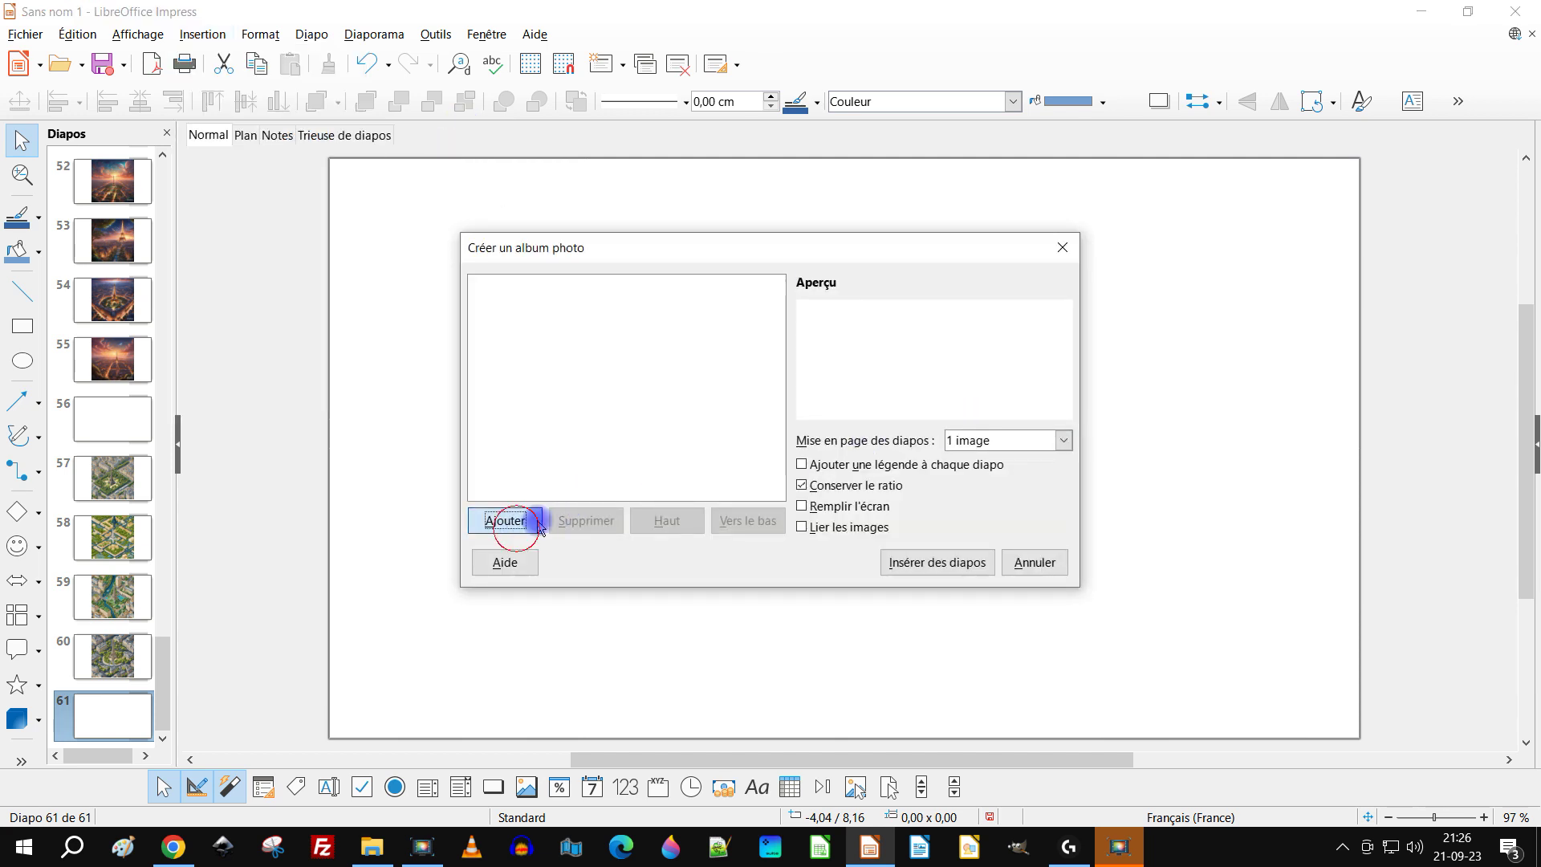
left_click(505, 521)
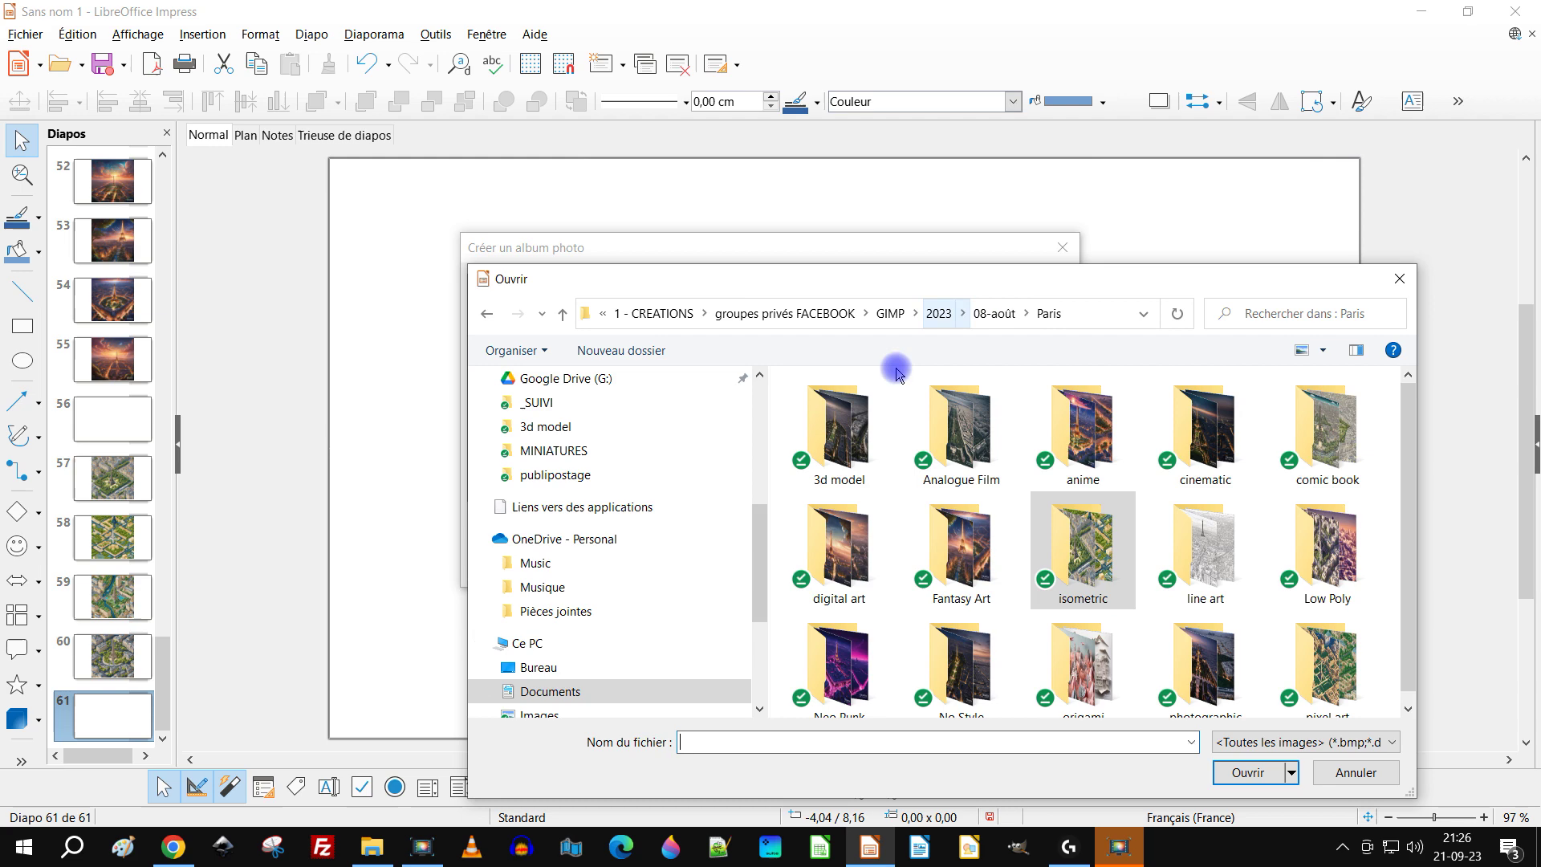
double_click(1204, 554)
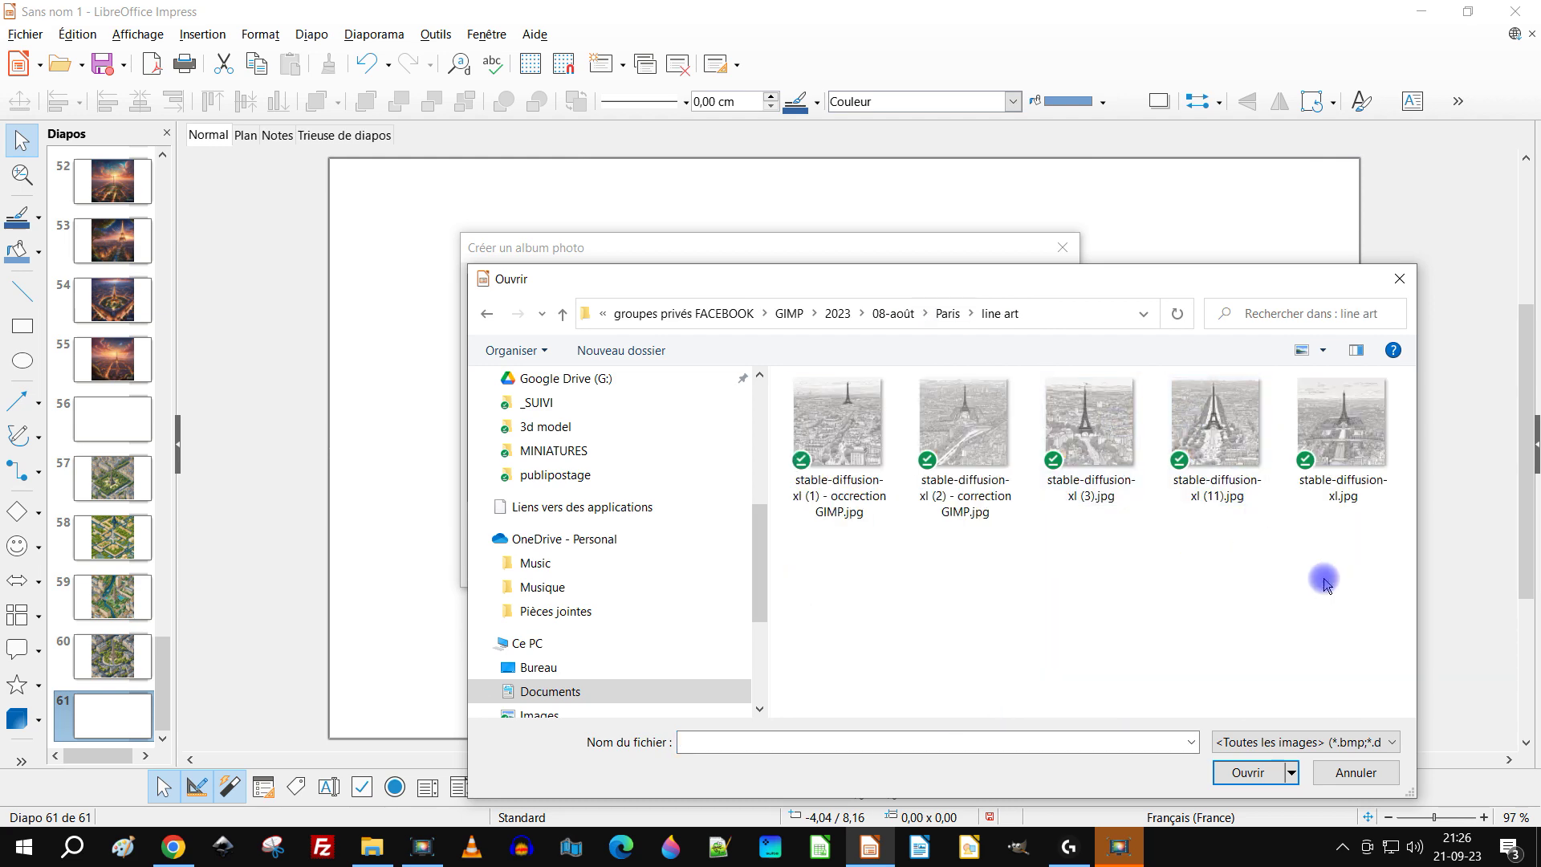
left_click_drag(1330, 564, 772, 429)
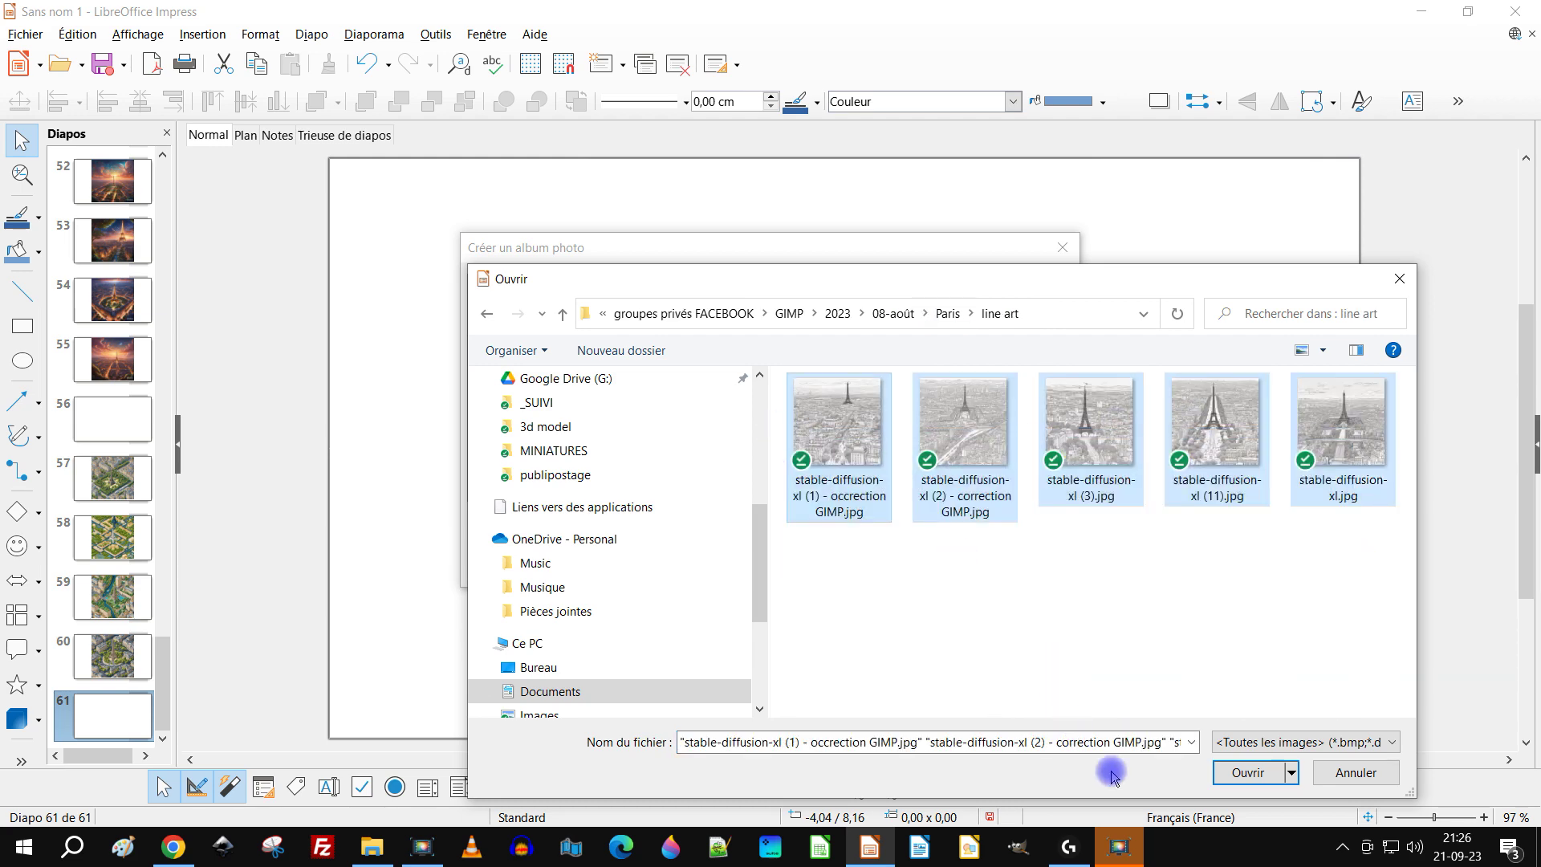
left_click(1224, 772)
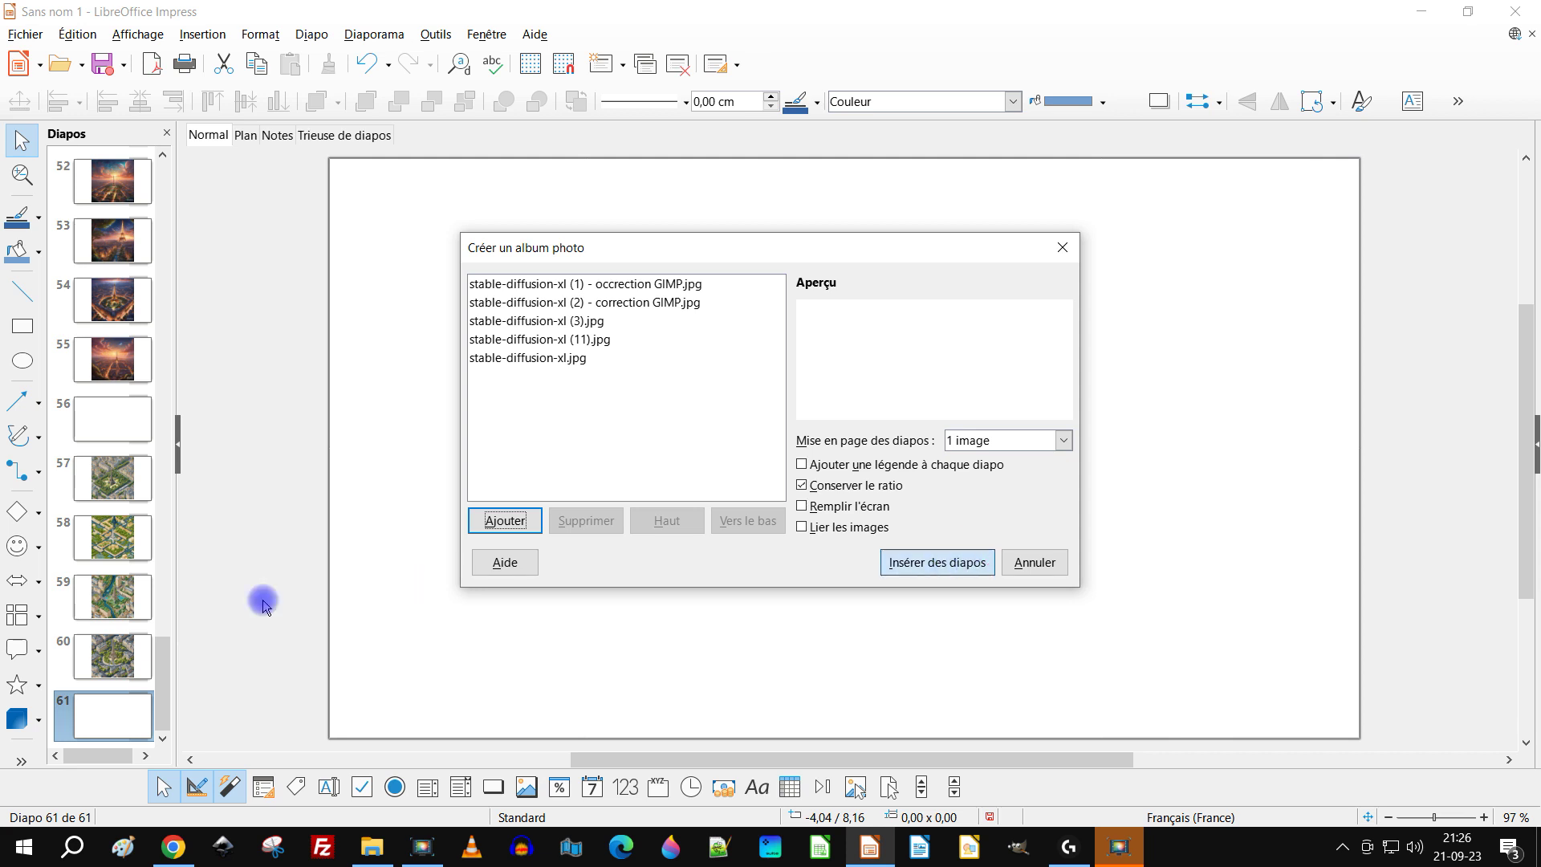
Add a blank separator slide after the last line art image
scroll(120, 599, "down", 3)
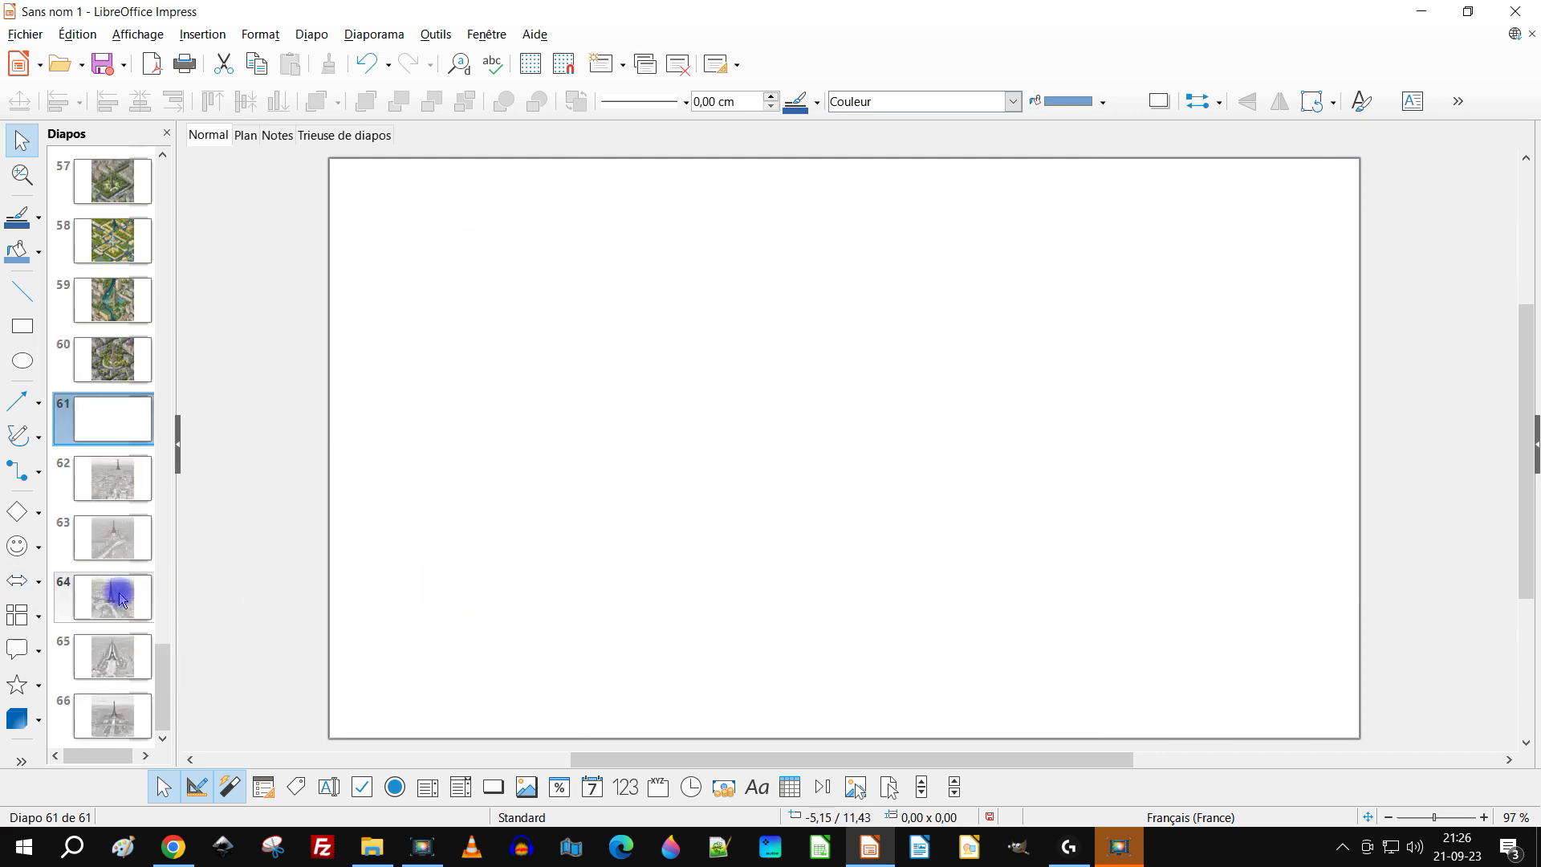
right_click(113, 711)
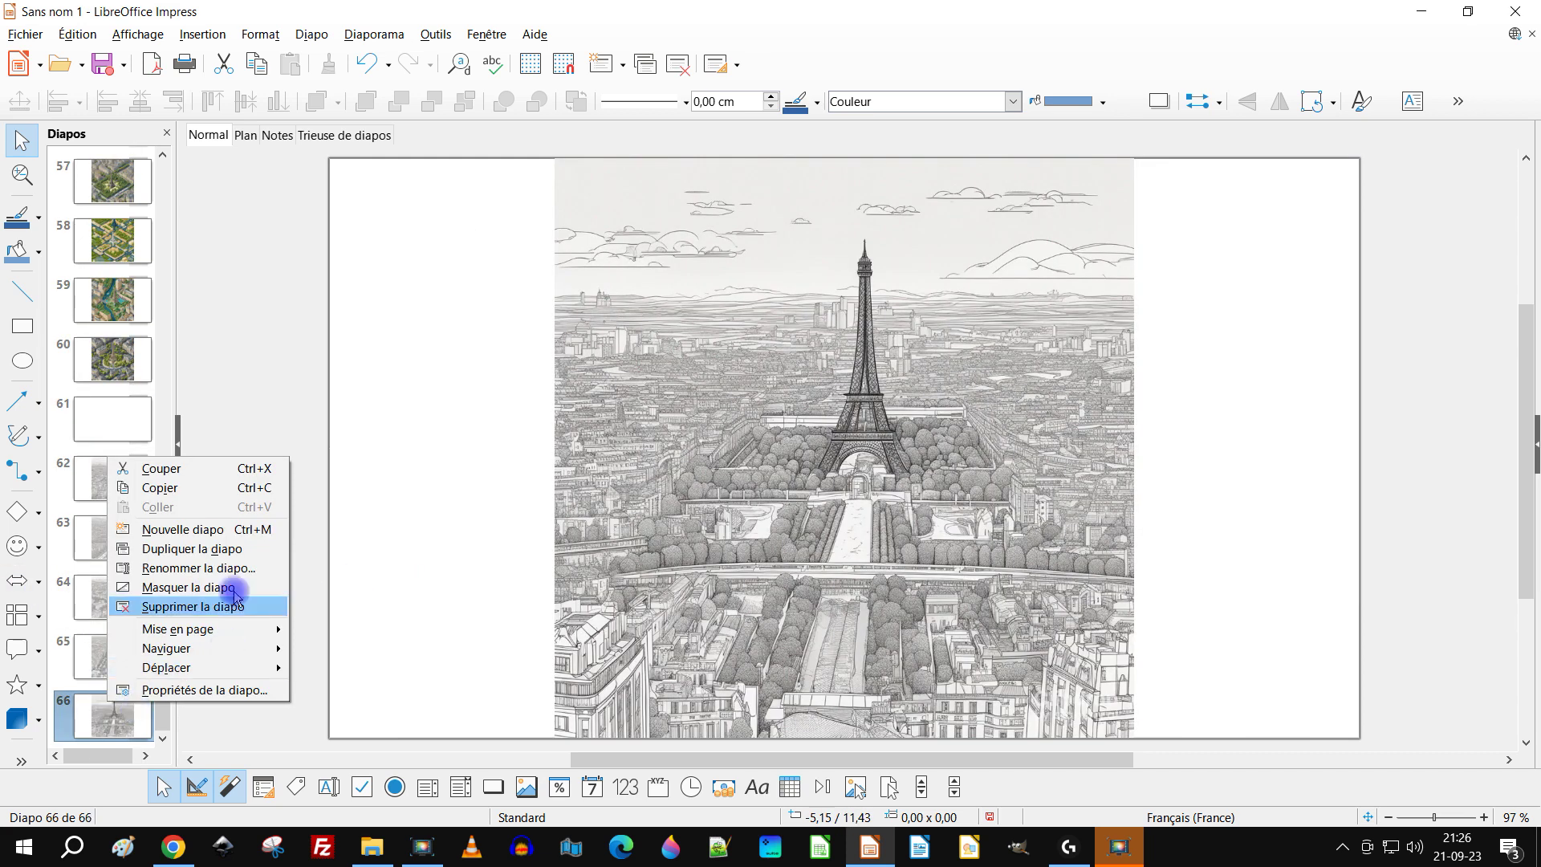
left_click(224, 528)
Insert all six images from the Low Poly folder as a photo album with one image per slide
left_click(205, 37)
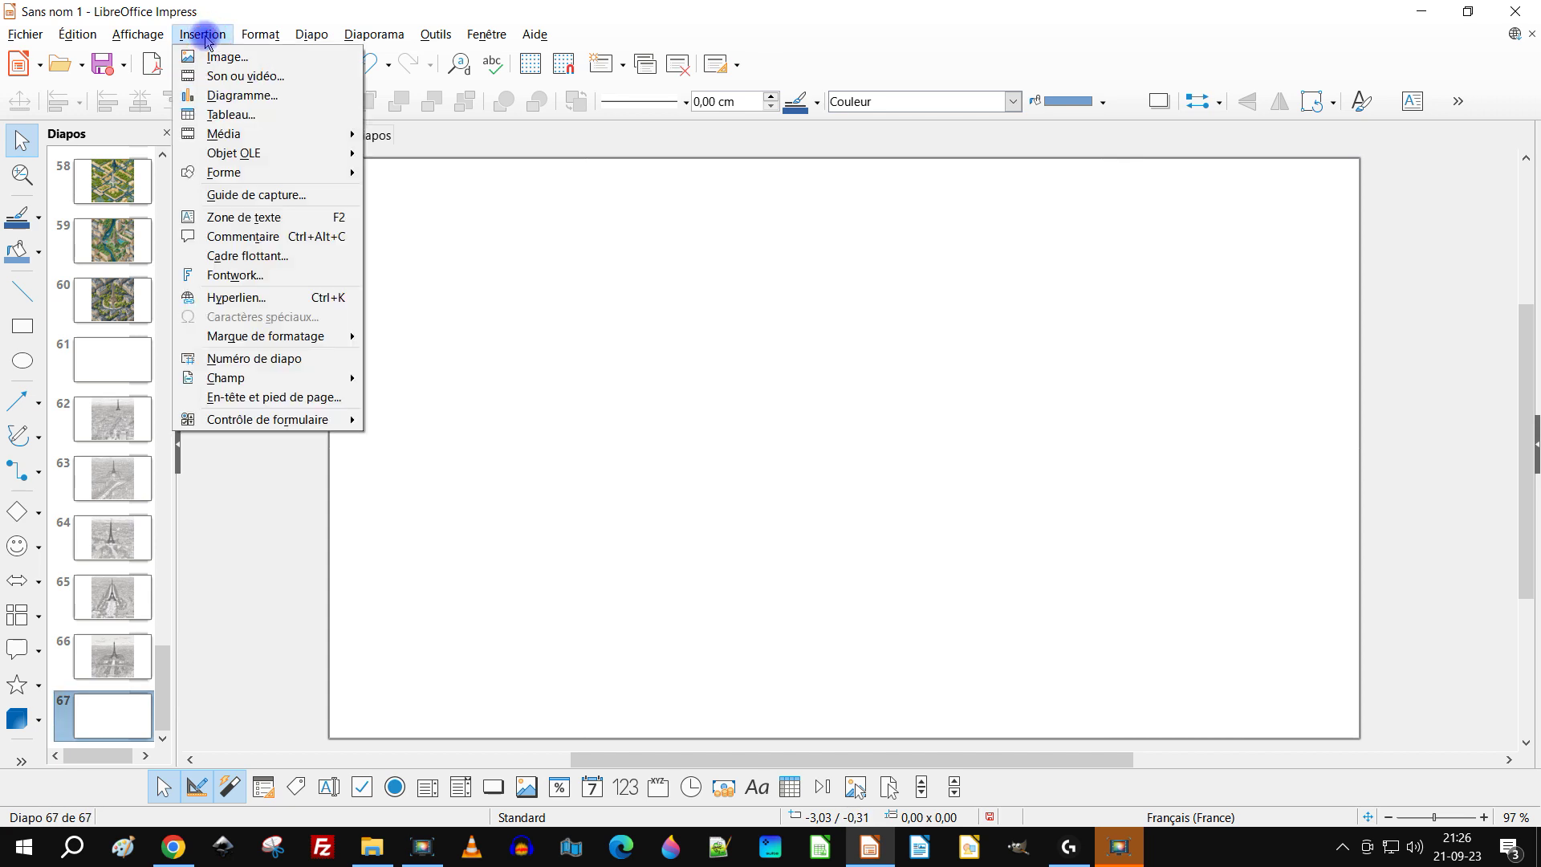
mouse_move(275, 131)
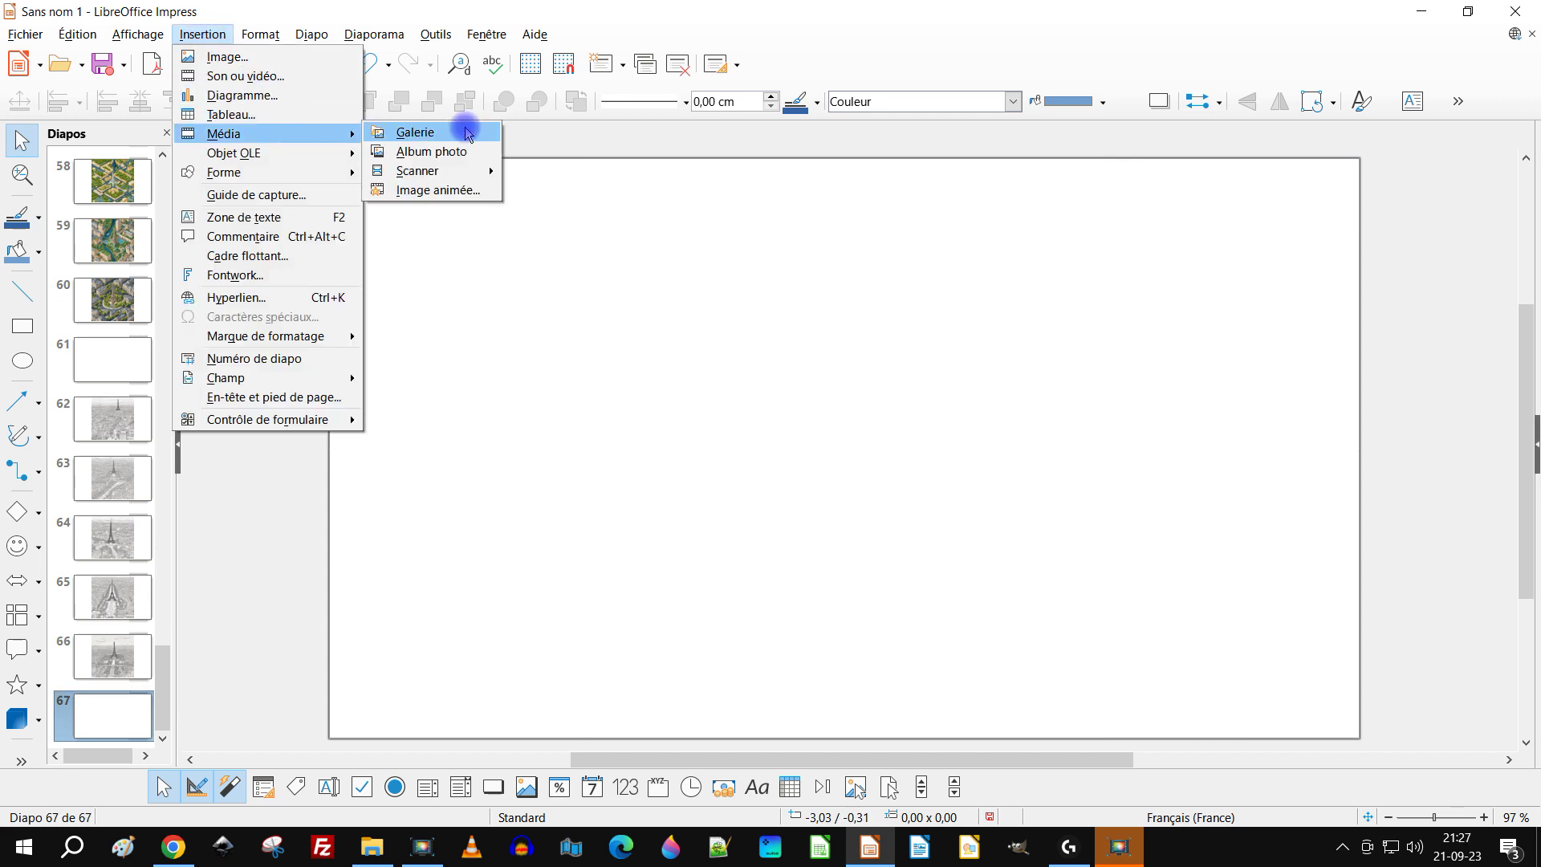
left_click(449, 155)
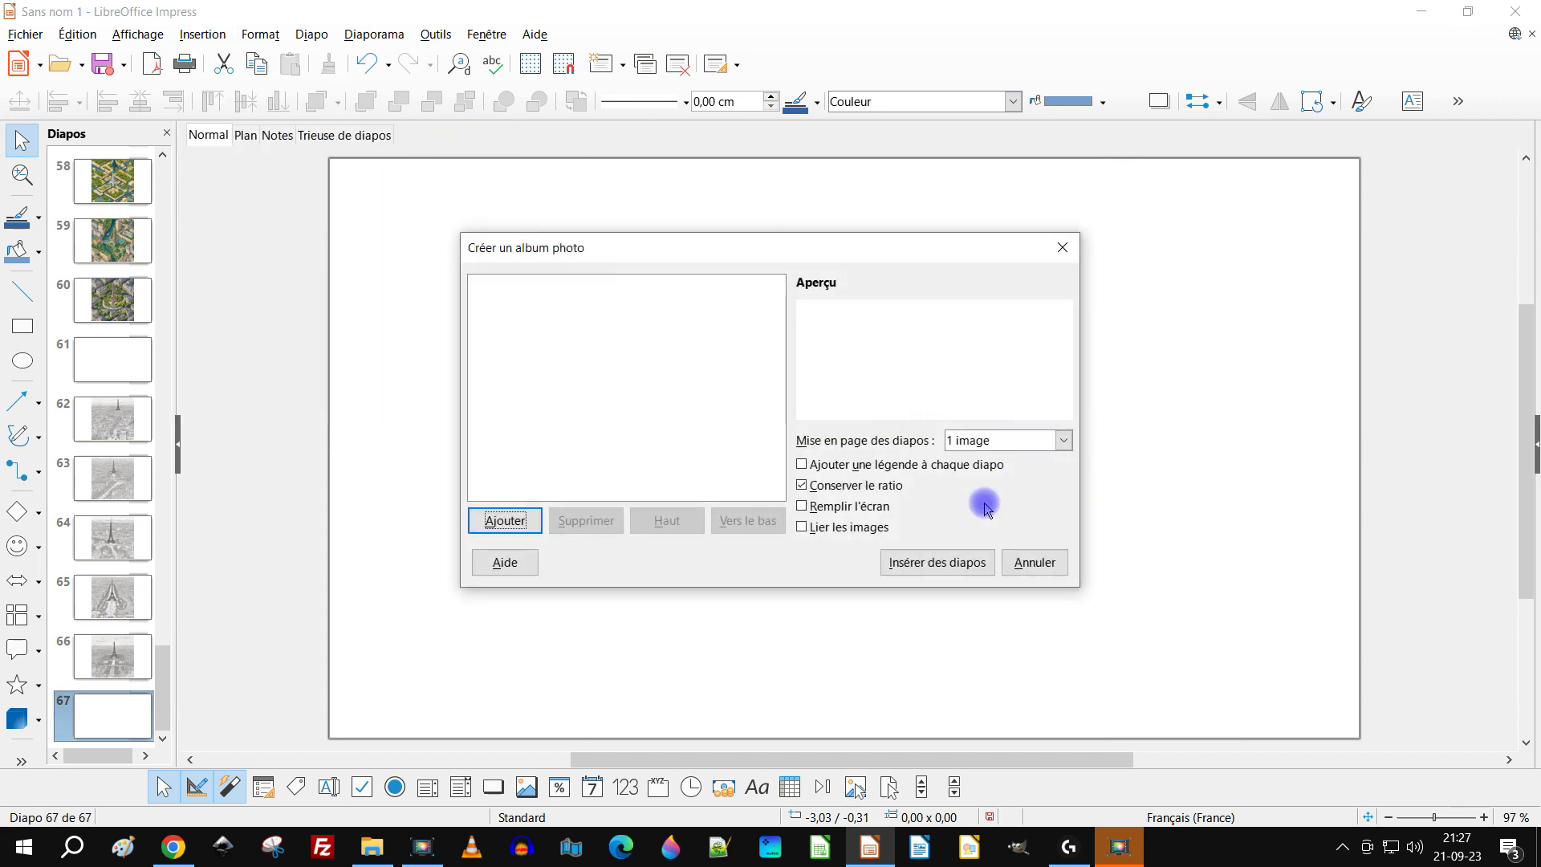
left_click(504, 520)
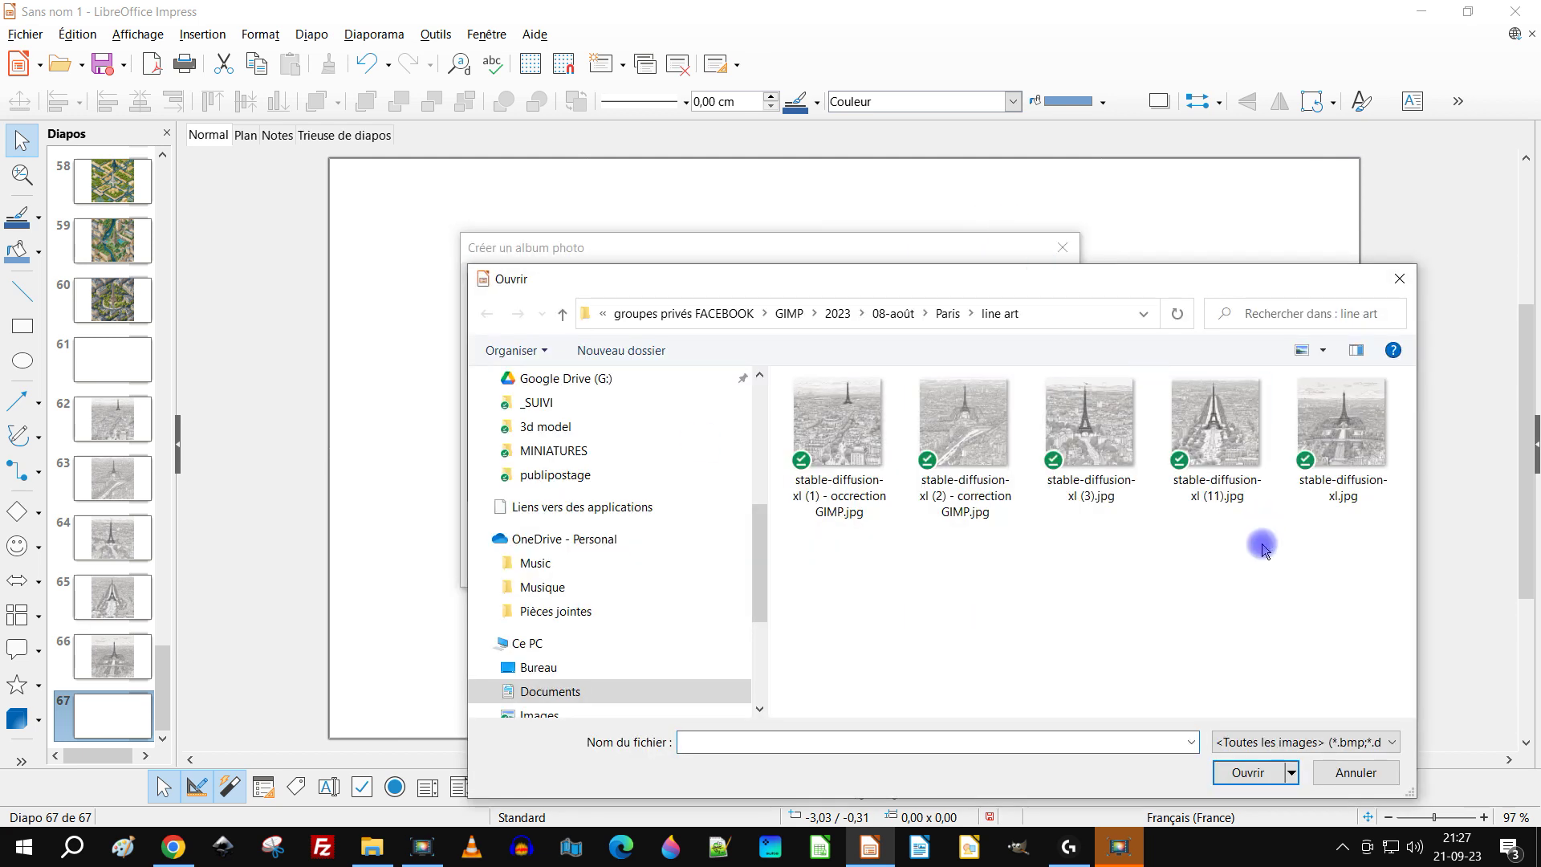
left_click(943, 315)
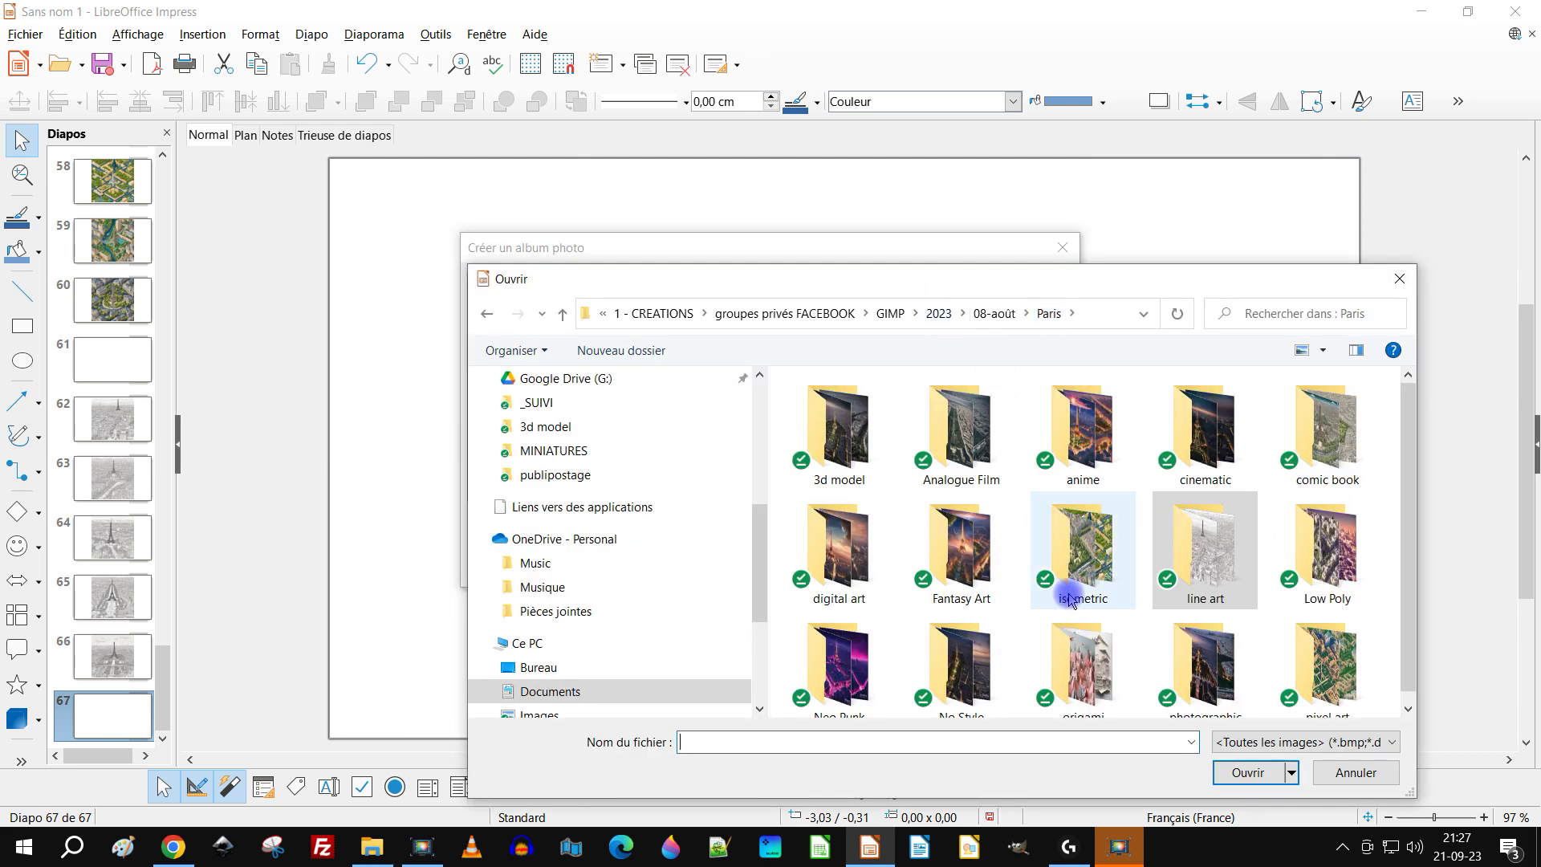
left_click(1310, 536)
double_click(1310, 536)
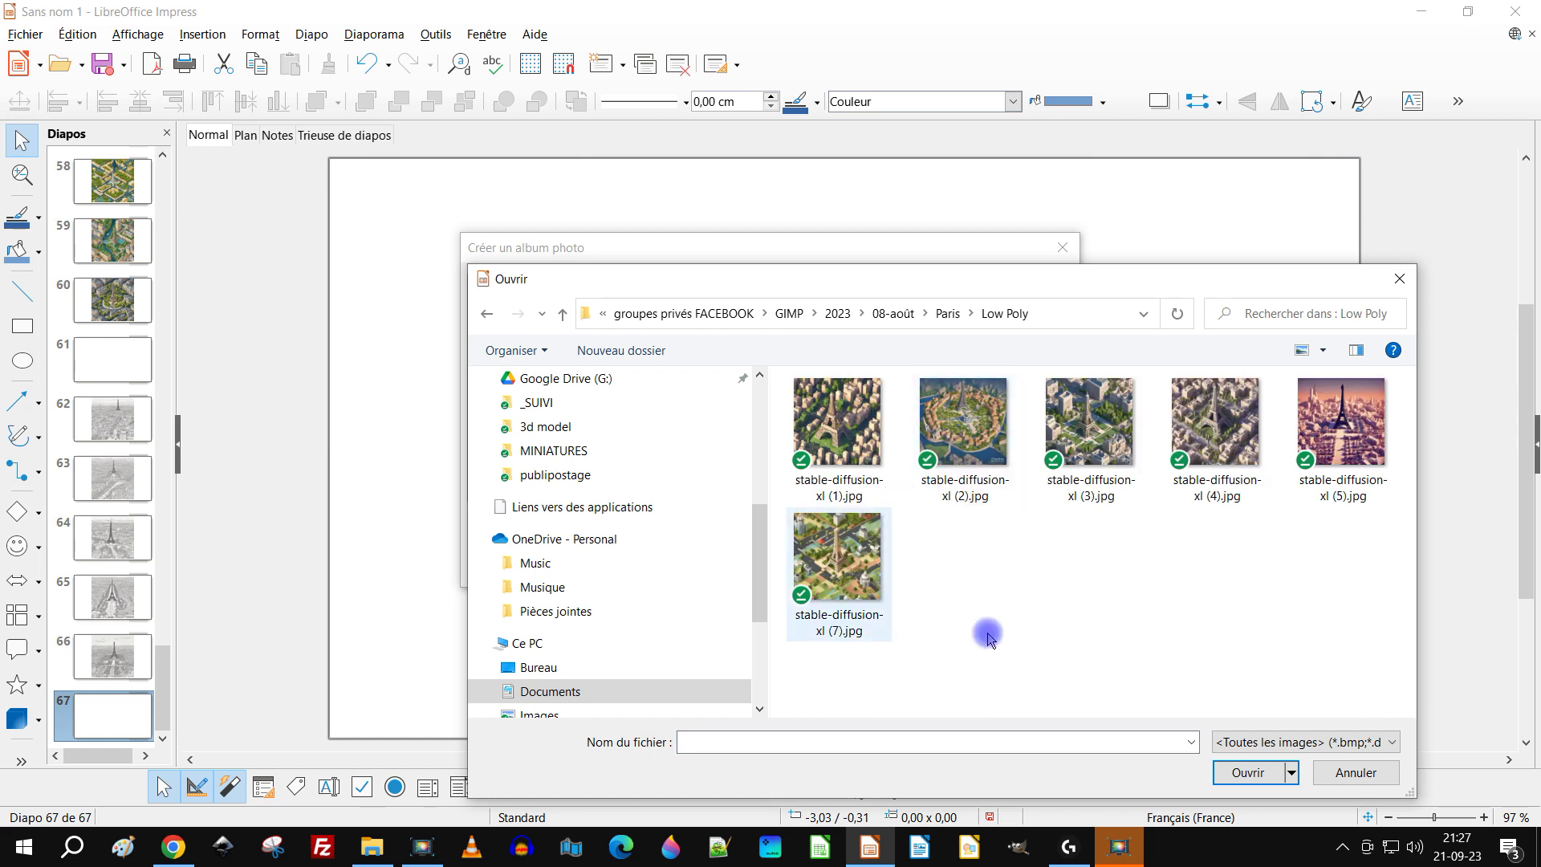
left_click_drag(1369, 688, 809, 384)
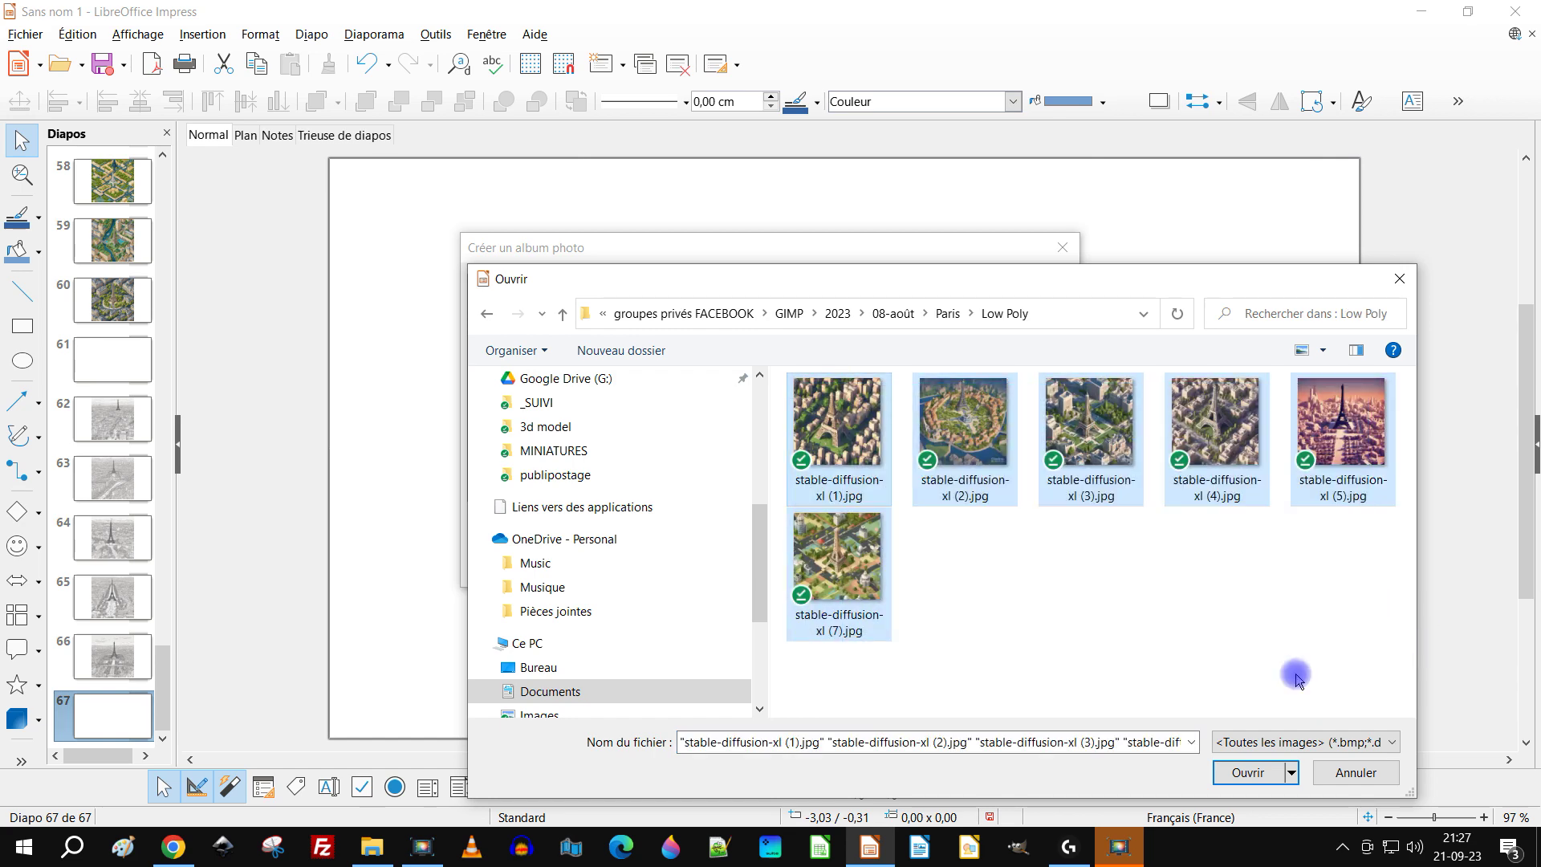
left_click(1248, 772)
left_click(887, 562)
Add a blank separator slide after the last Low Poly image
scroll(110, 551, "down", 6)
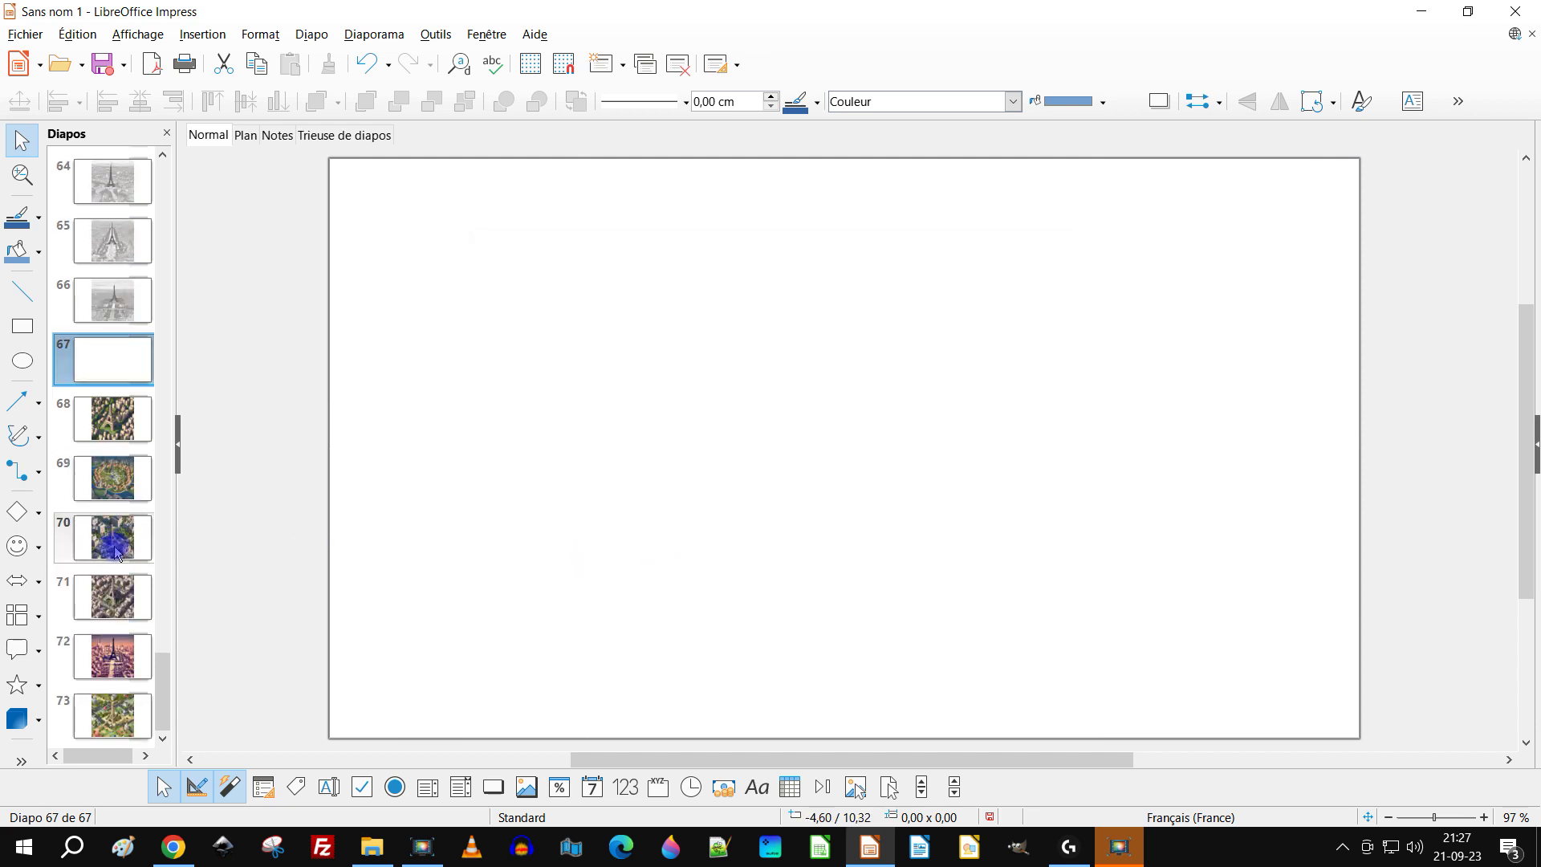
right_click(113, 713)
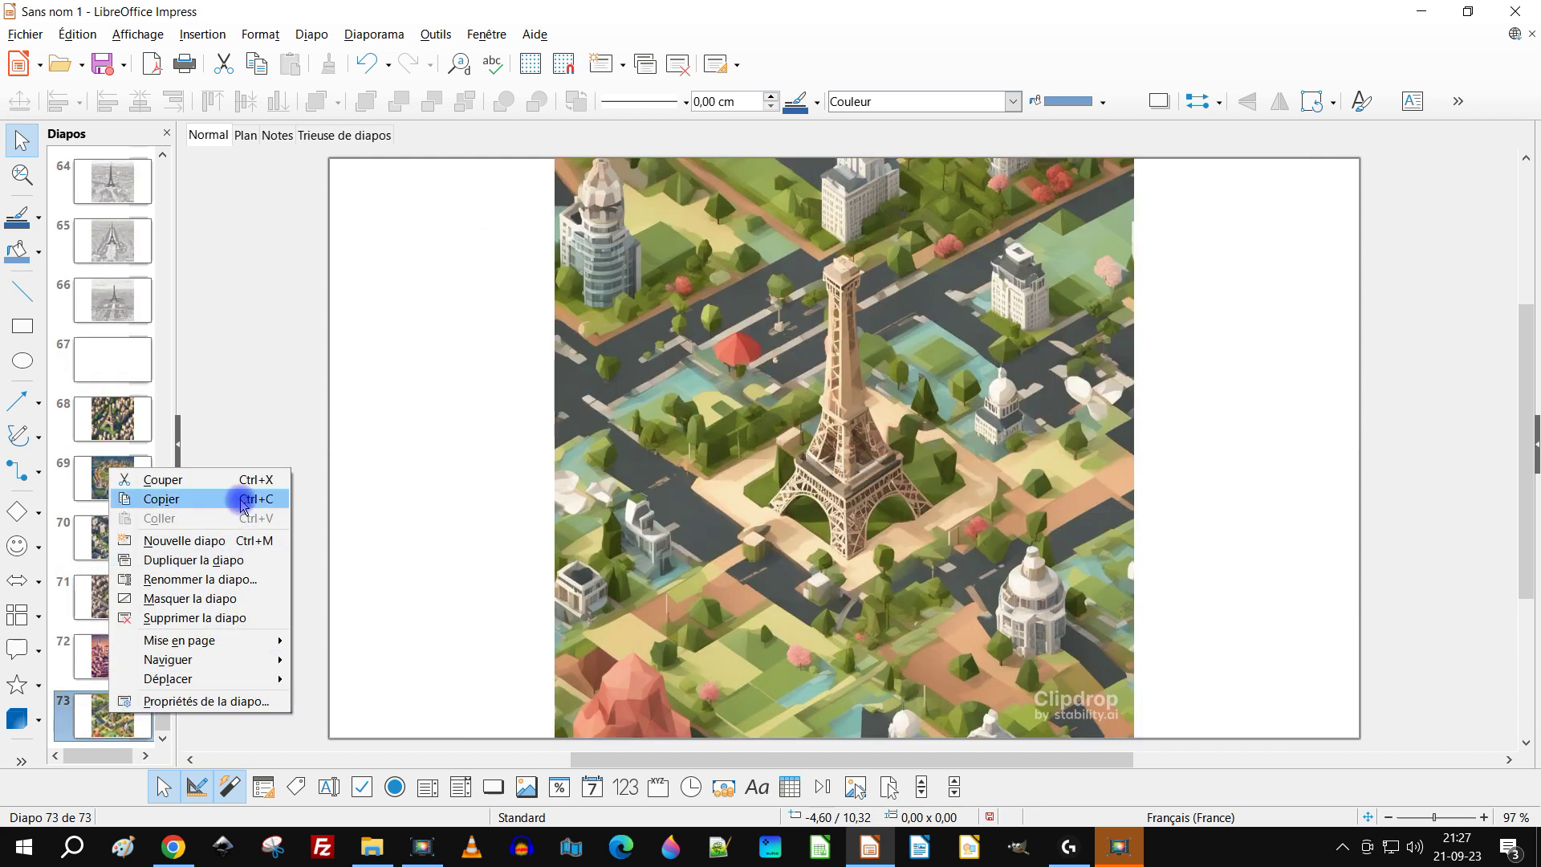
left_click(246, 540)
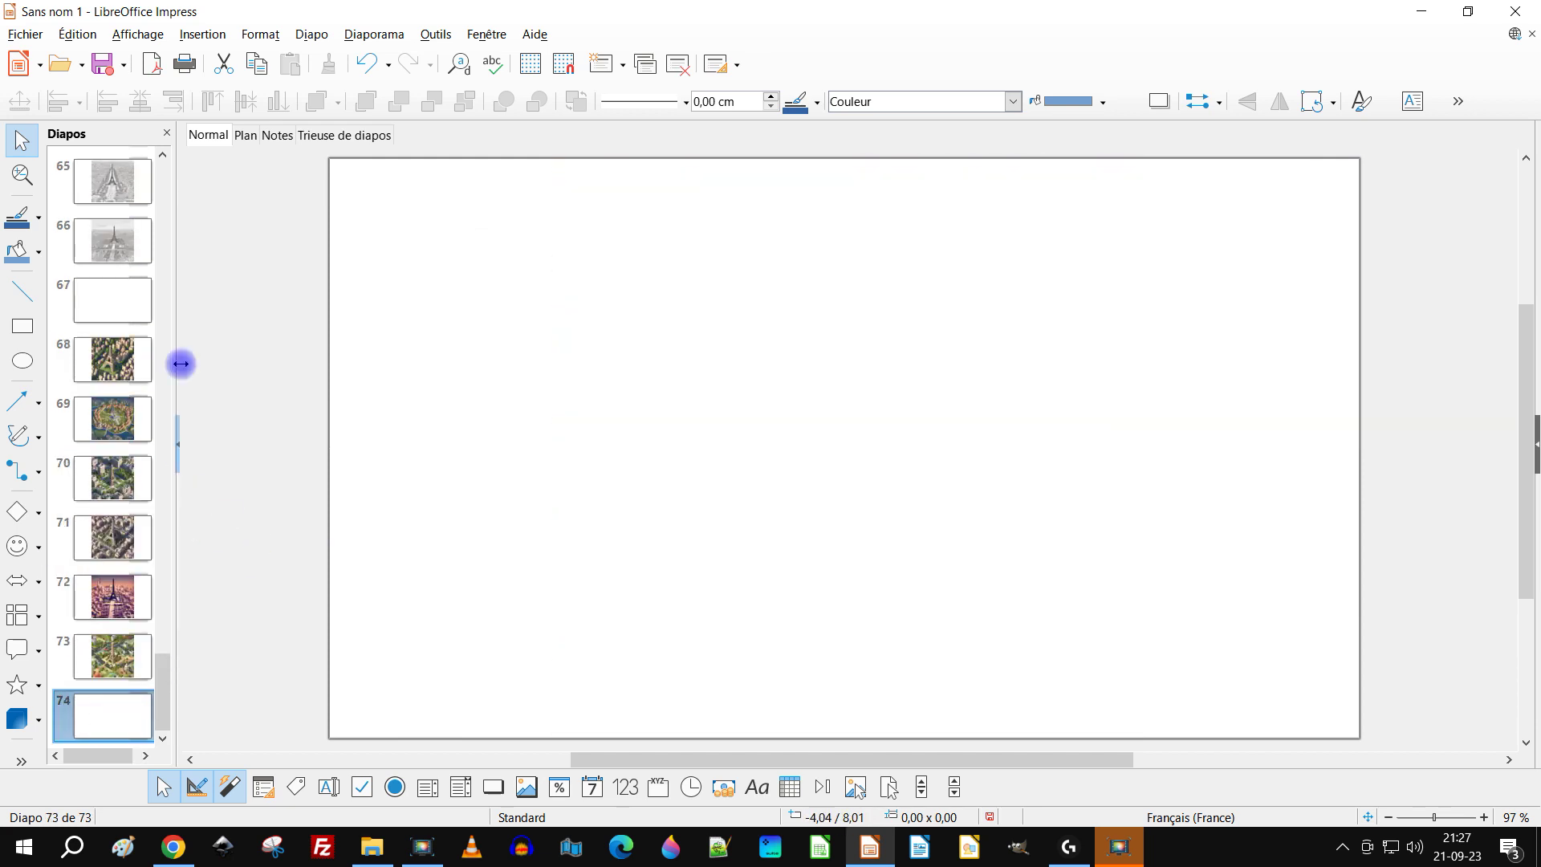
Insert all five images from the Neo Punk folder as a photo album with one image per slide
left_click(196, 37)
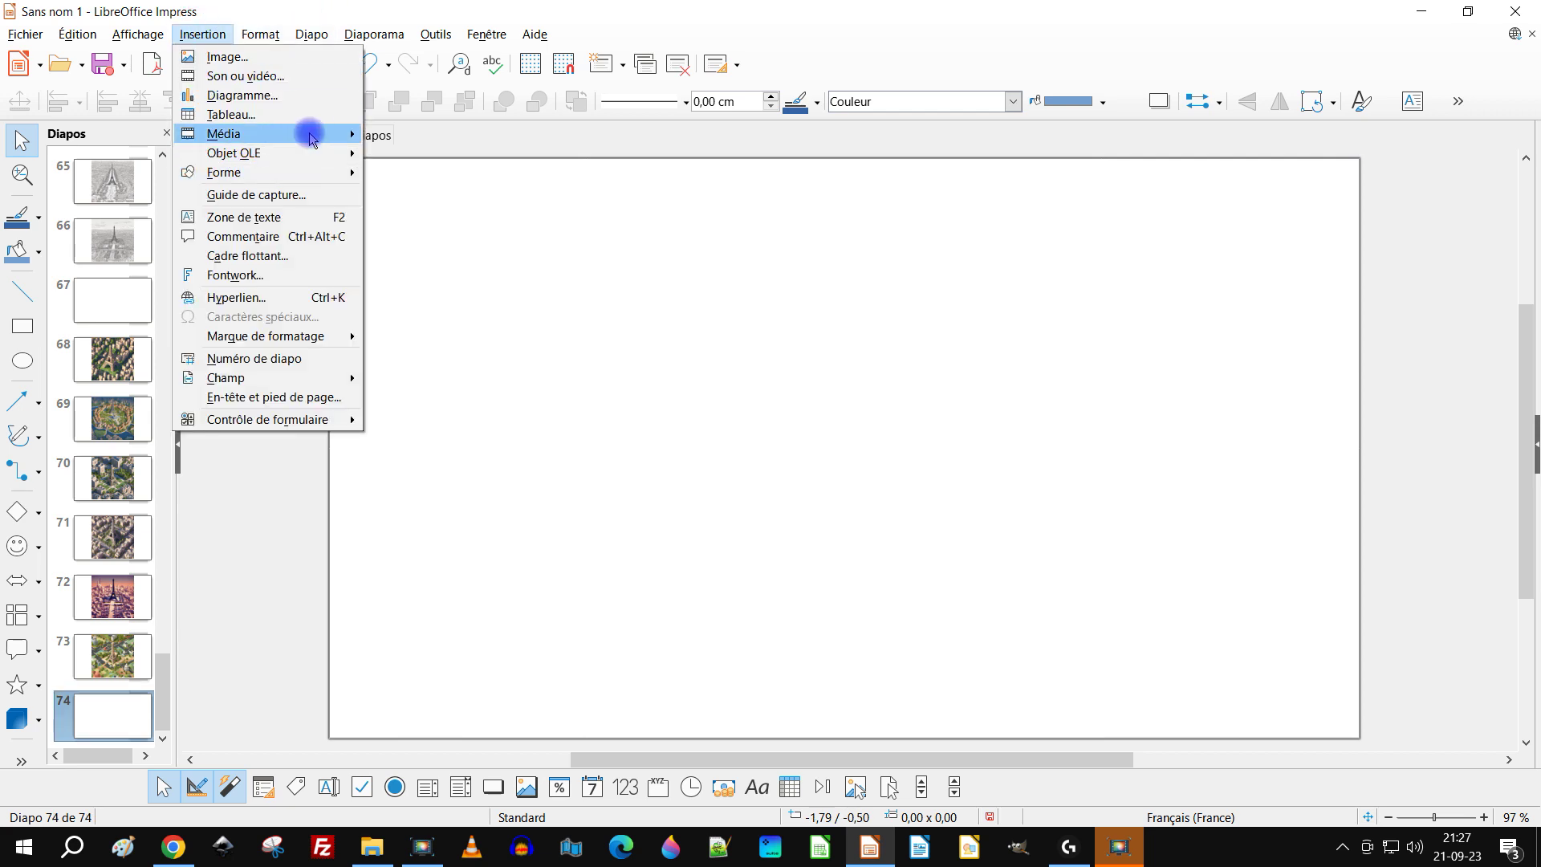
mouse_move(310, 134)
left_click(456, 153)
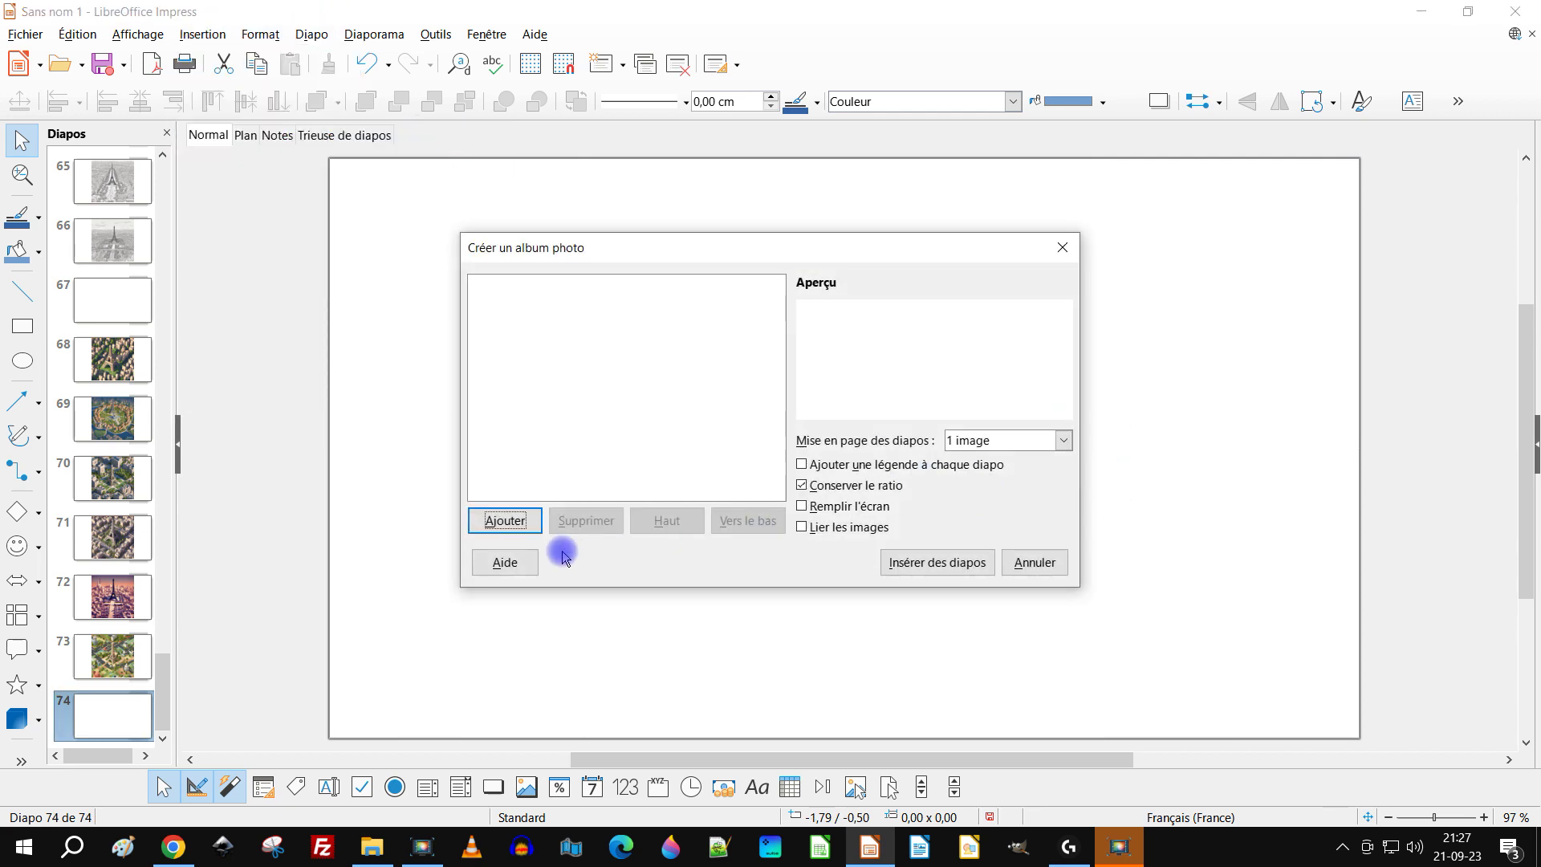
left_click(518, 527)
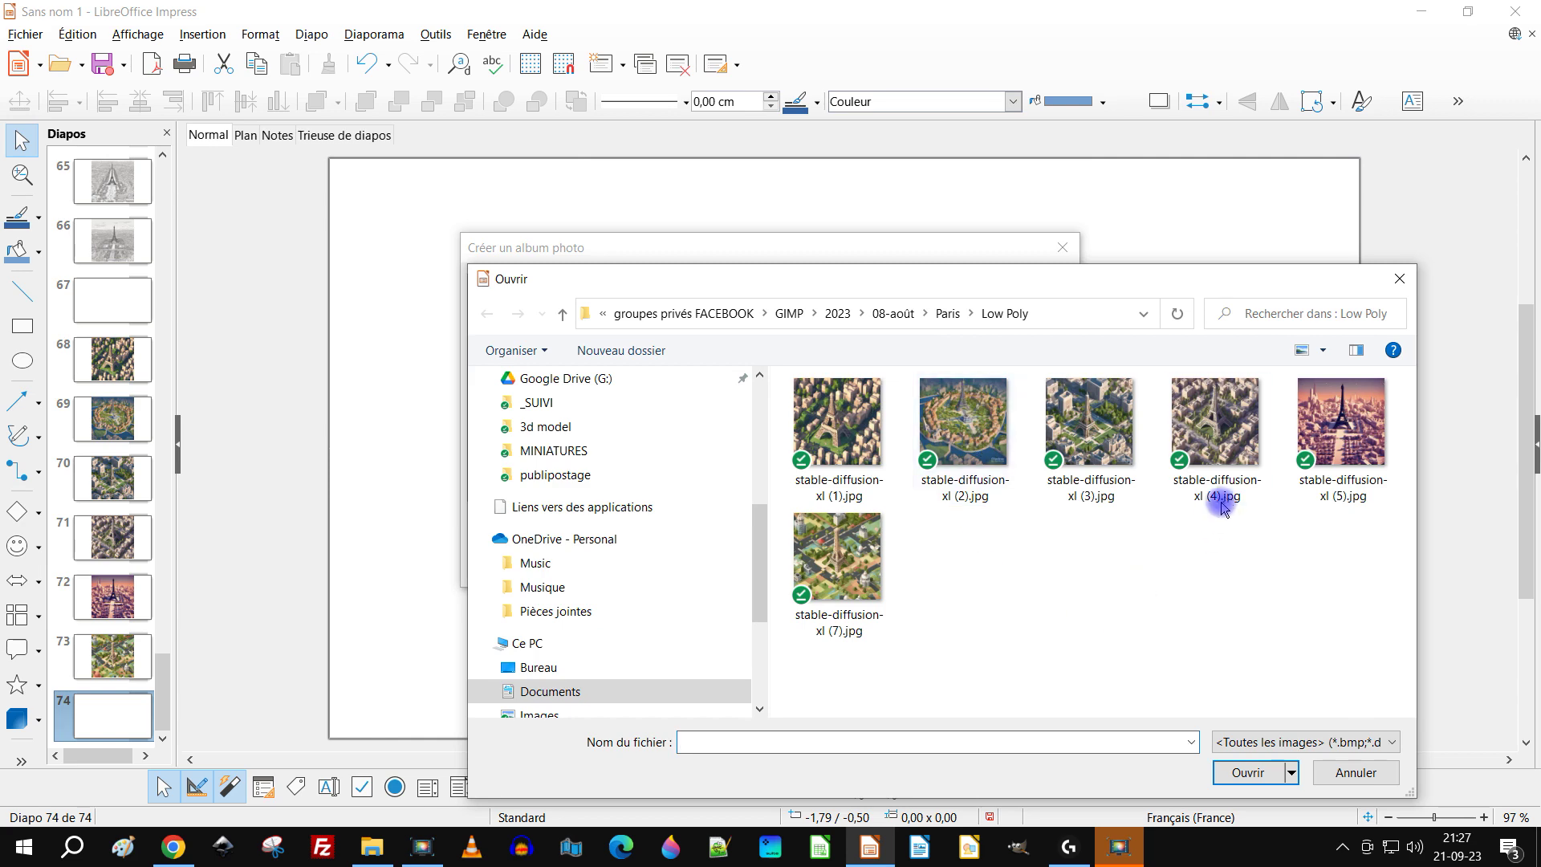
left_click(948, 316)
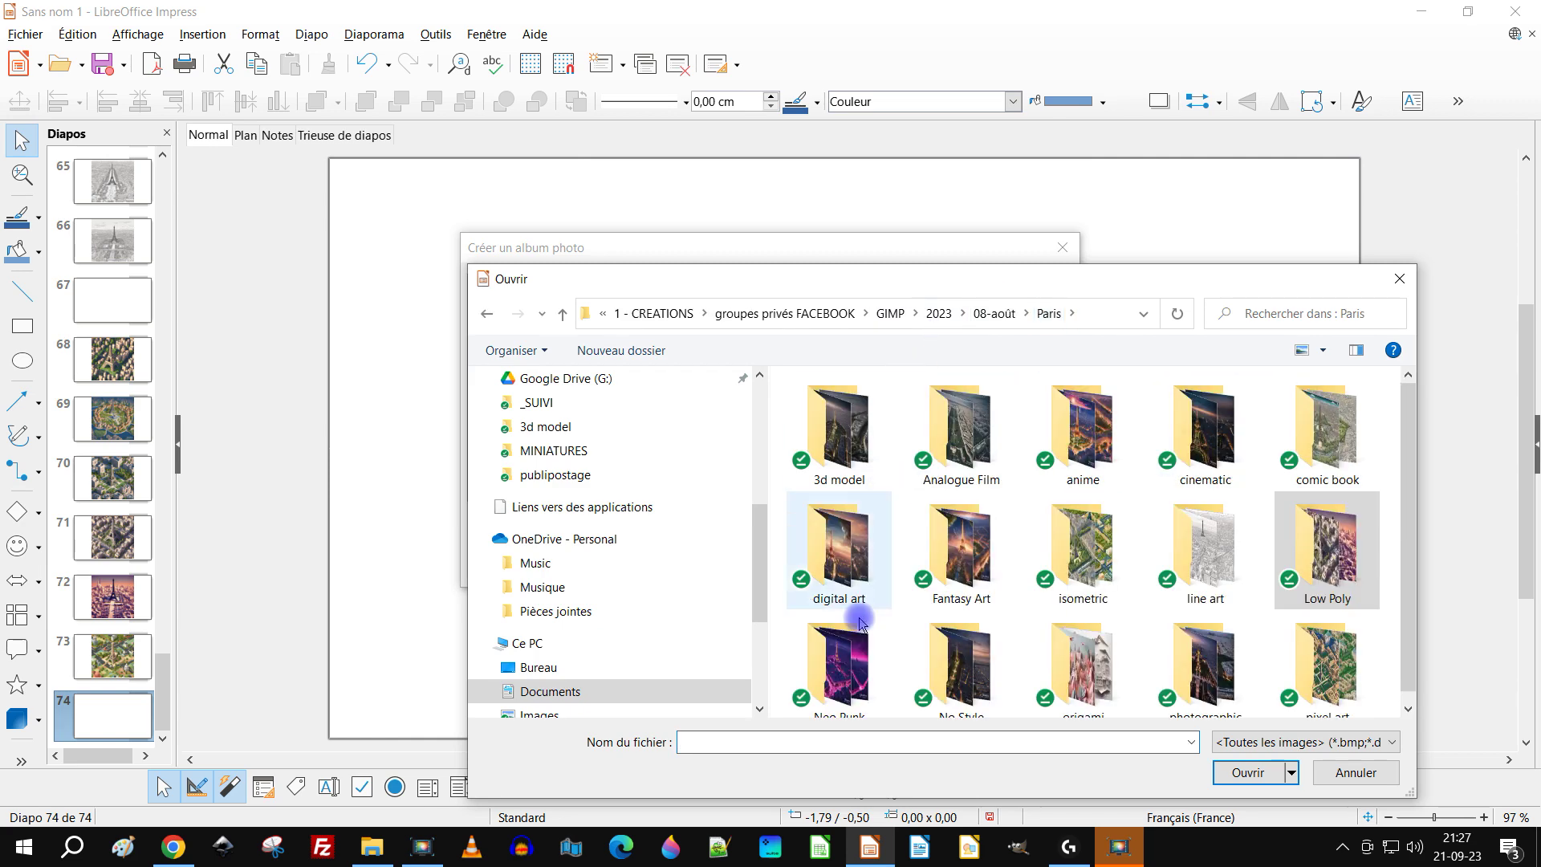
left_click(853, 660)
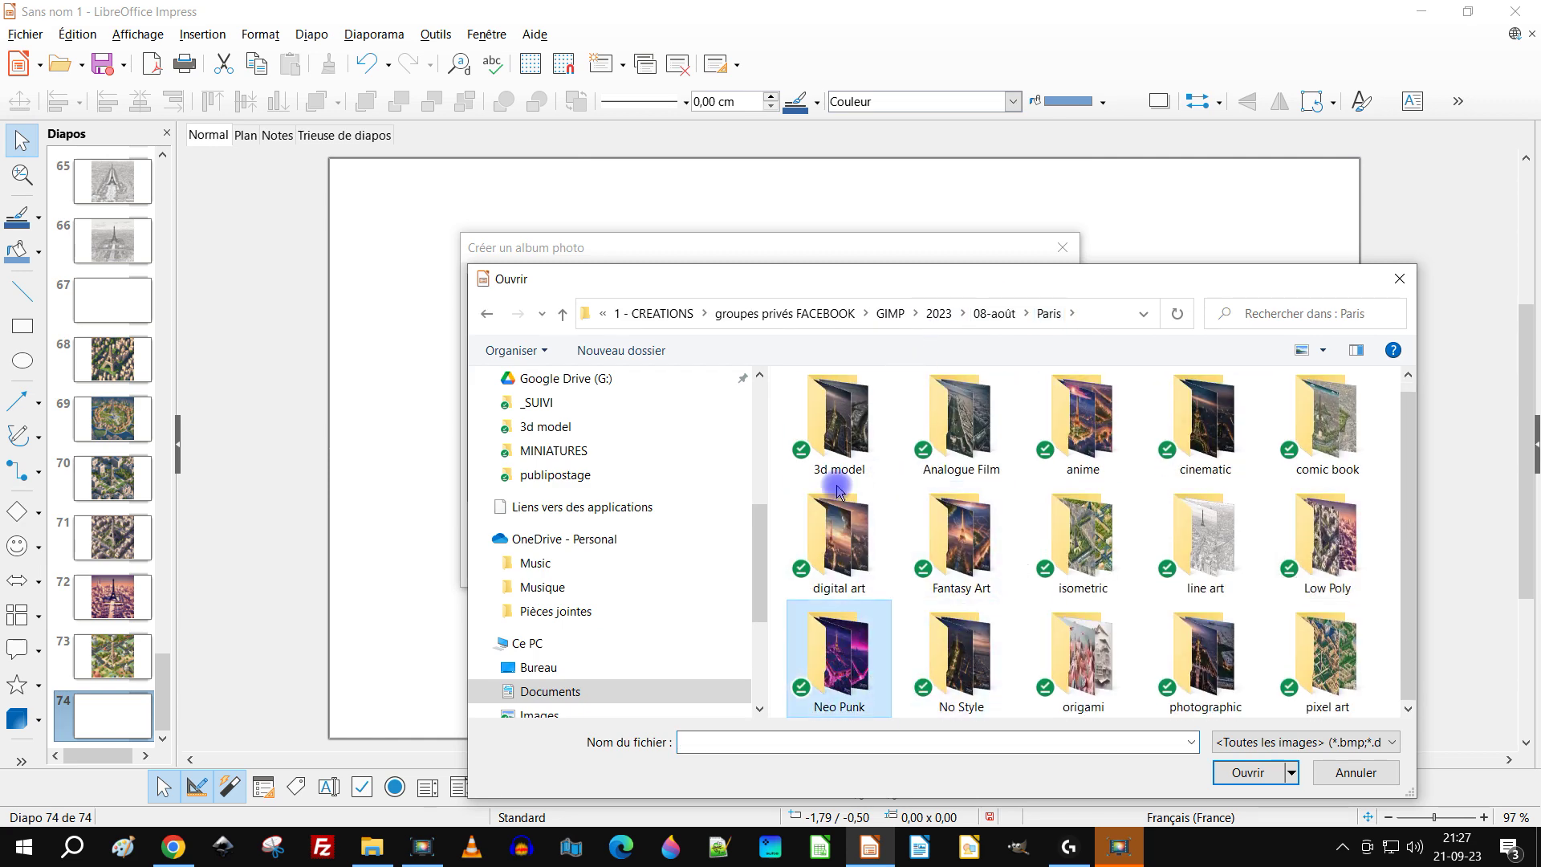
key("Return")
left_click_drag(1378, 556, 795, 385)
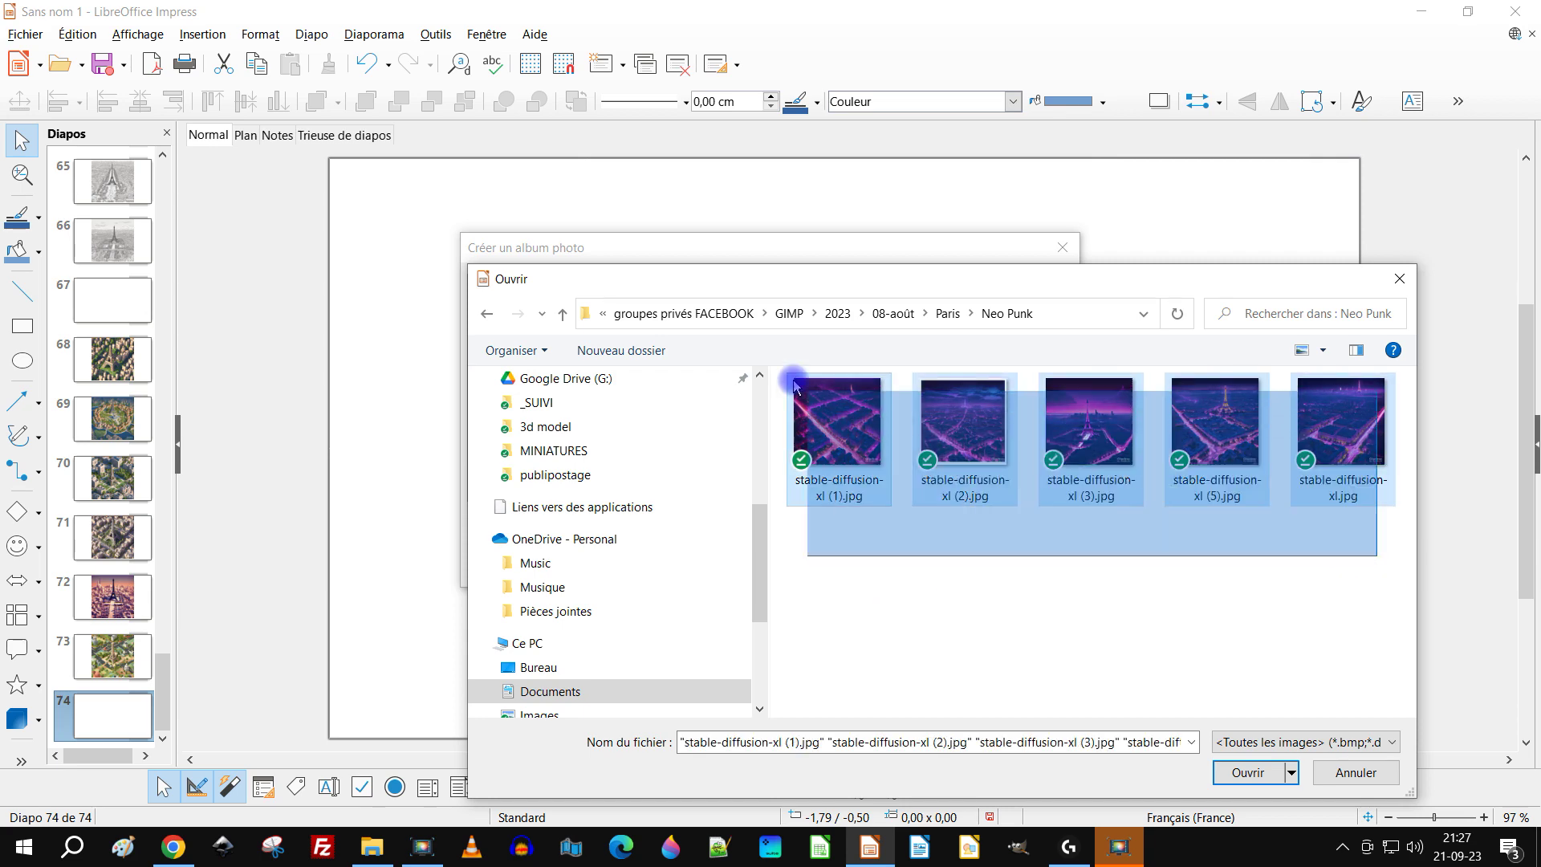
left_click(1247, 773)
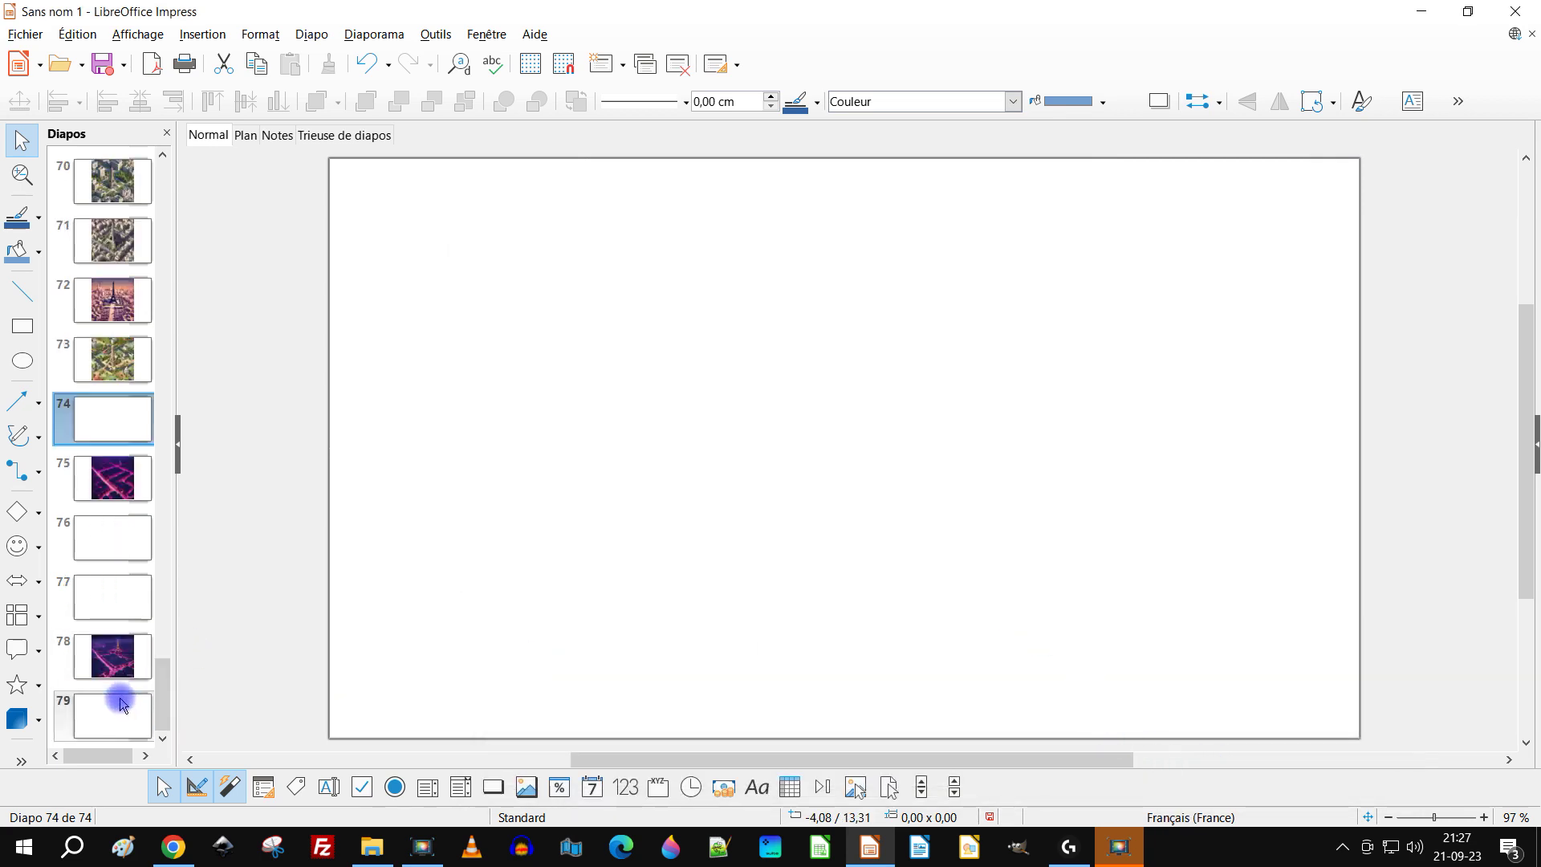
Add a blank separator slide after the last Neo Punk image and insert the six No Style images as album slides, excluding the style Géricault subfolder
right_click(118, 716)
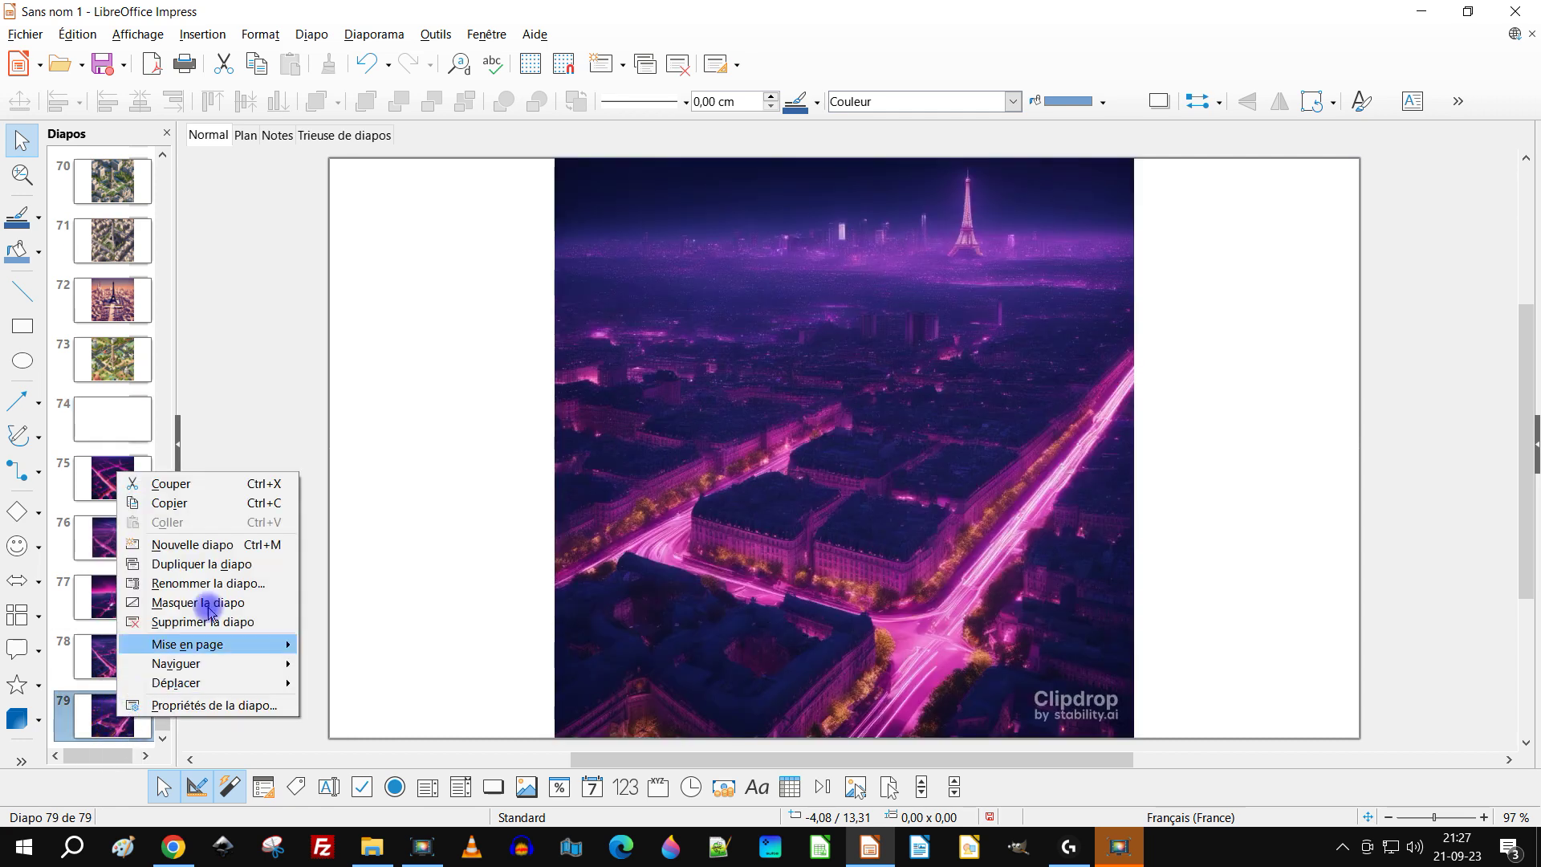
left_click(227, 545)
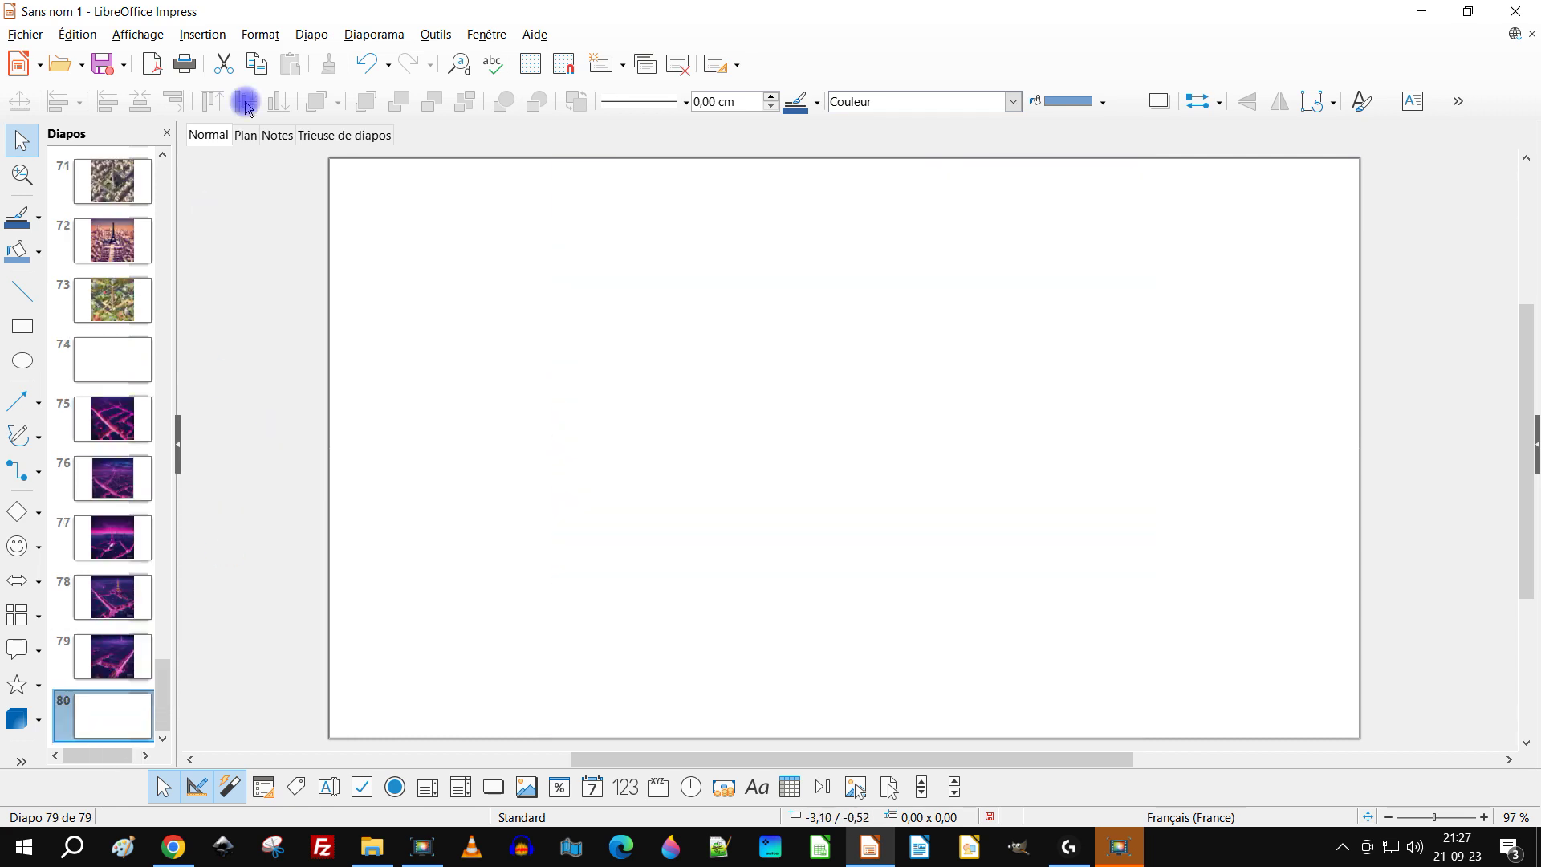
left_click(206, 38)
mouse_move(286, 133)
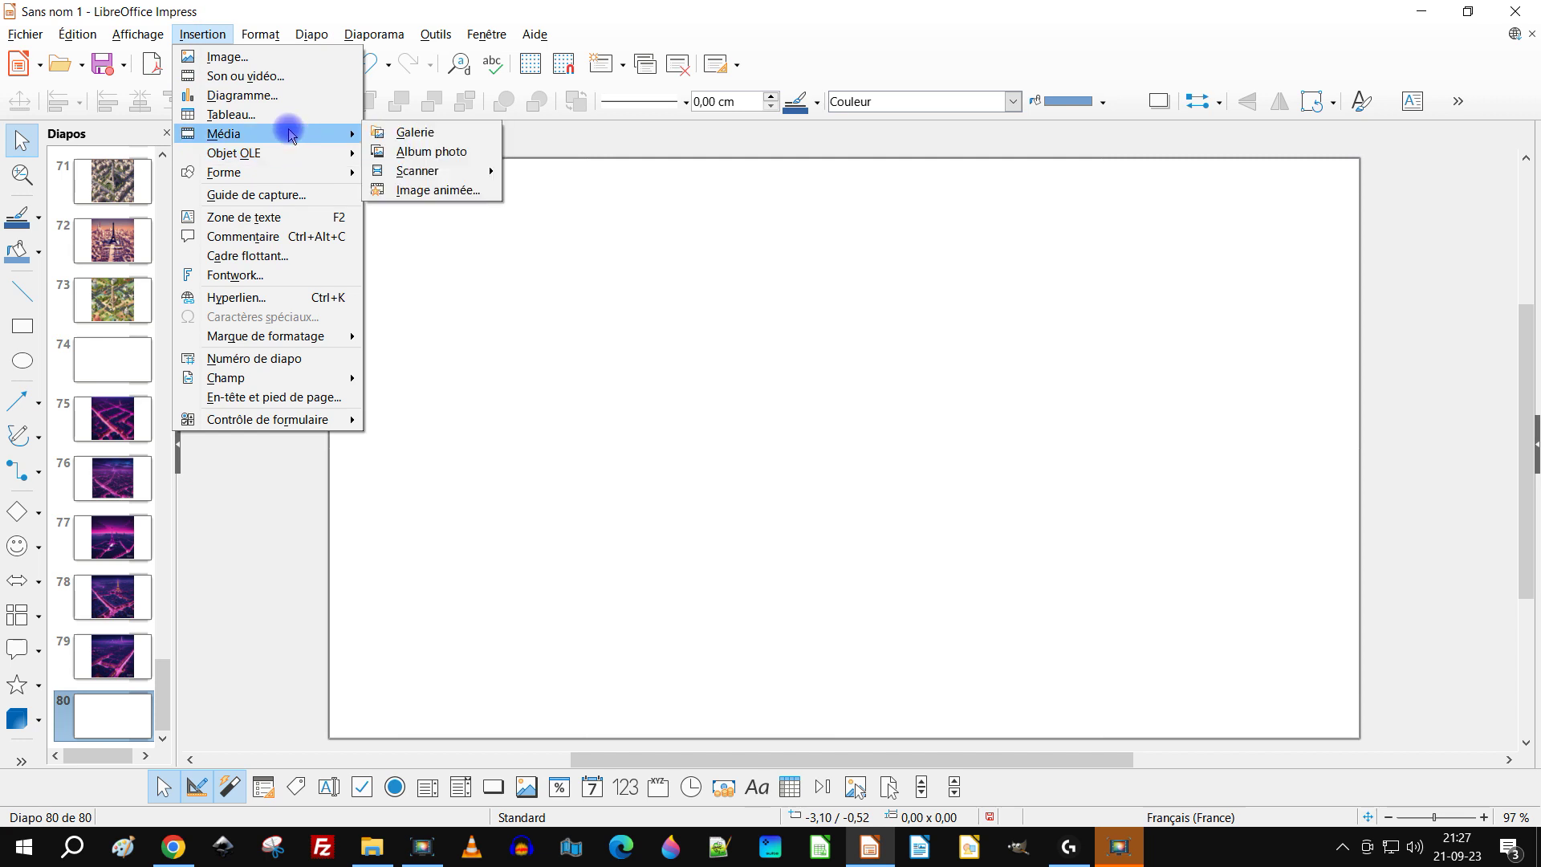
left_click(492, 152)
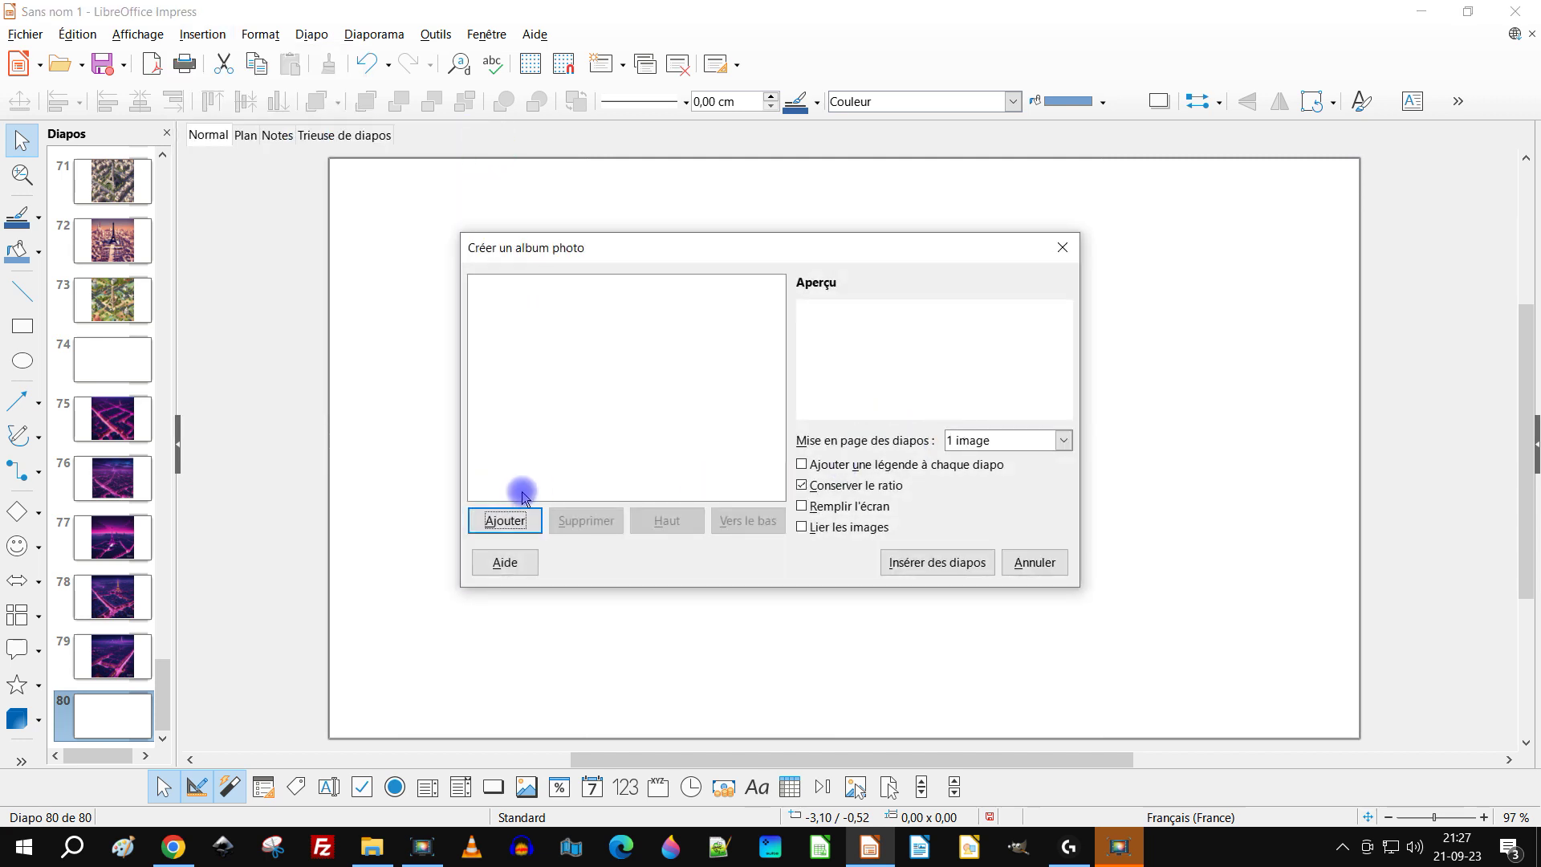
left_click(521, 523)
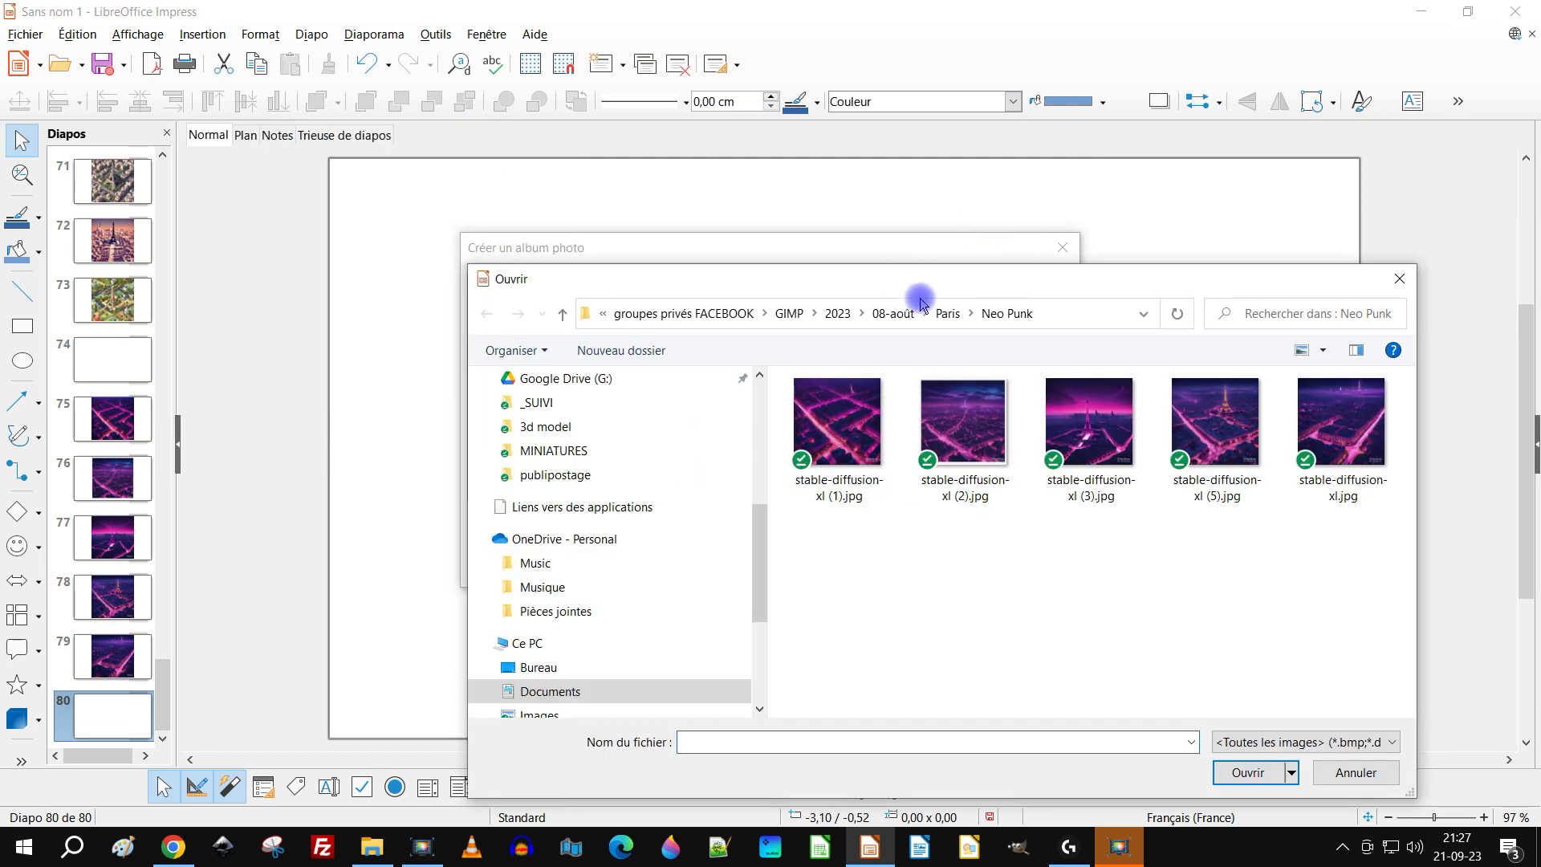
left_click(941, 320)
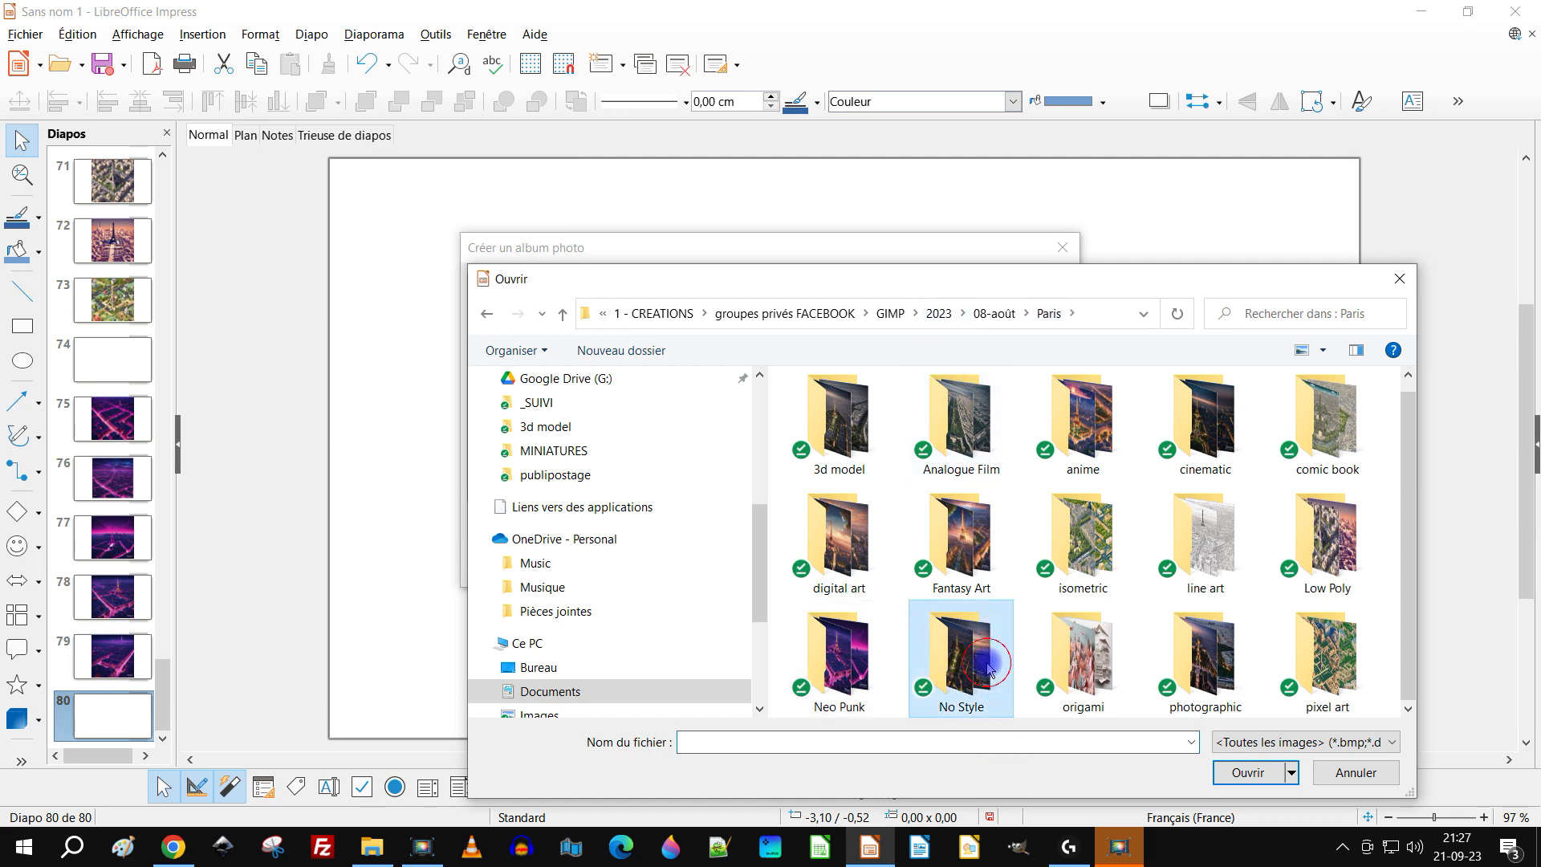
double_click(974, 678)
left_click_drag(1354, 651, 949, 417)
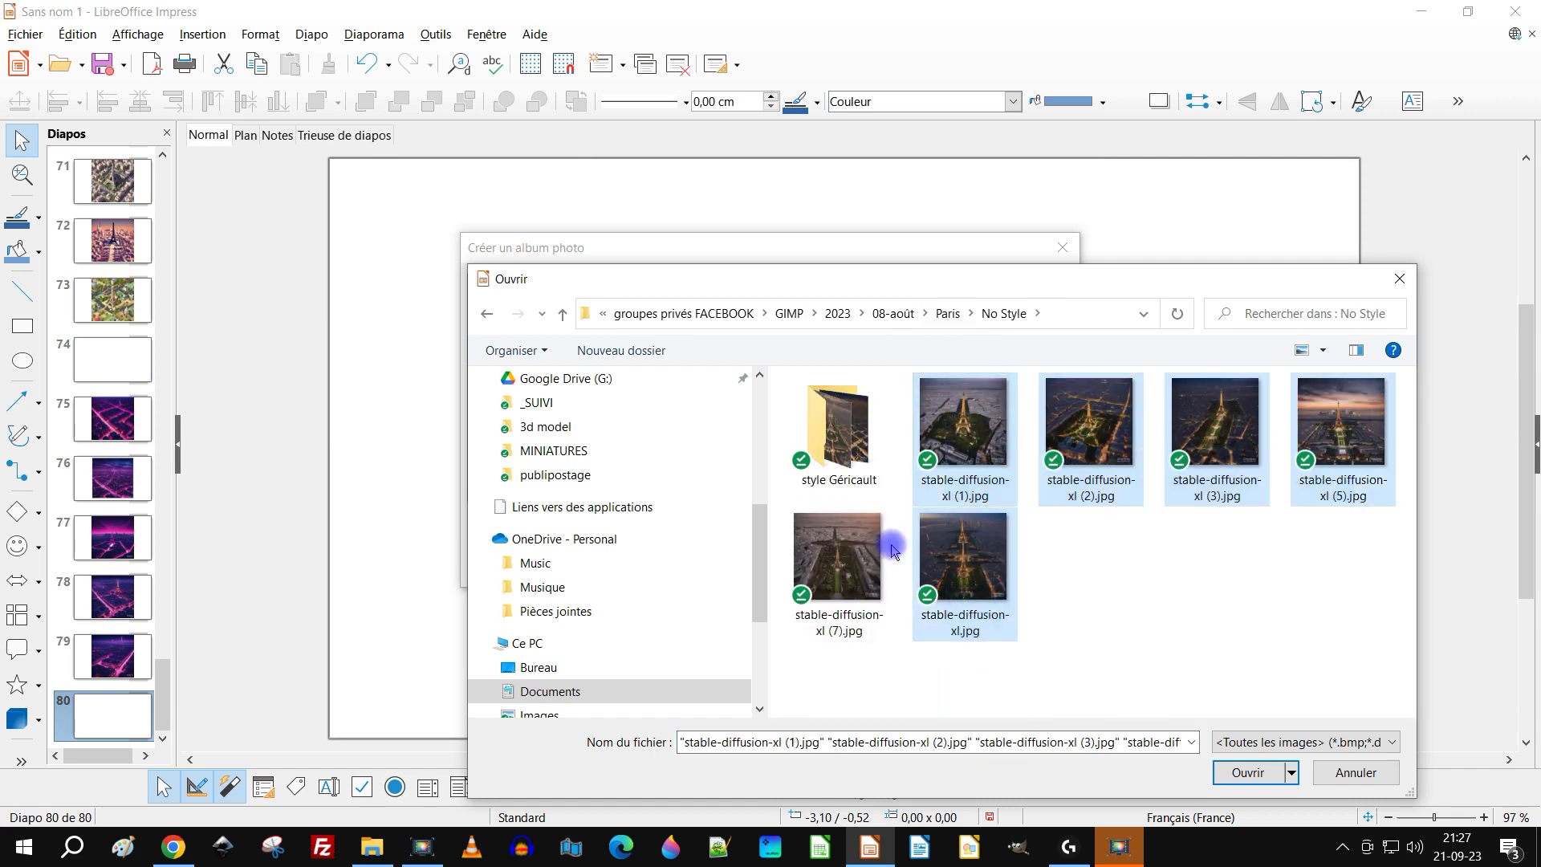
left_click(837, 560, "ctrl")
left_click(1249, 772)
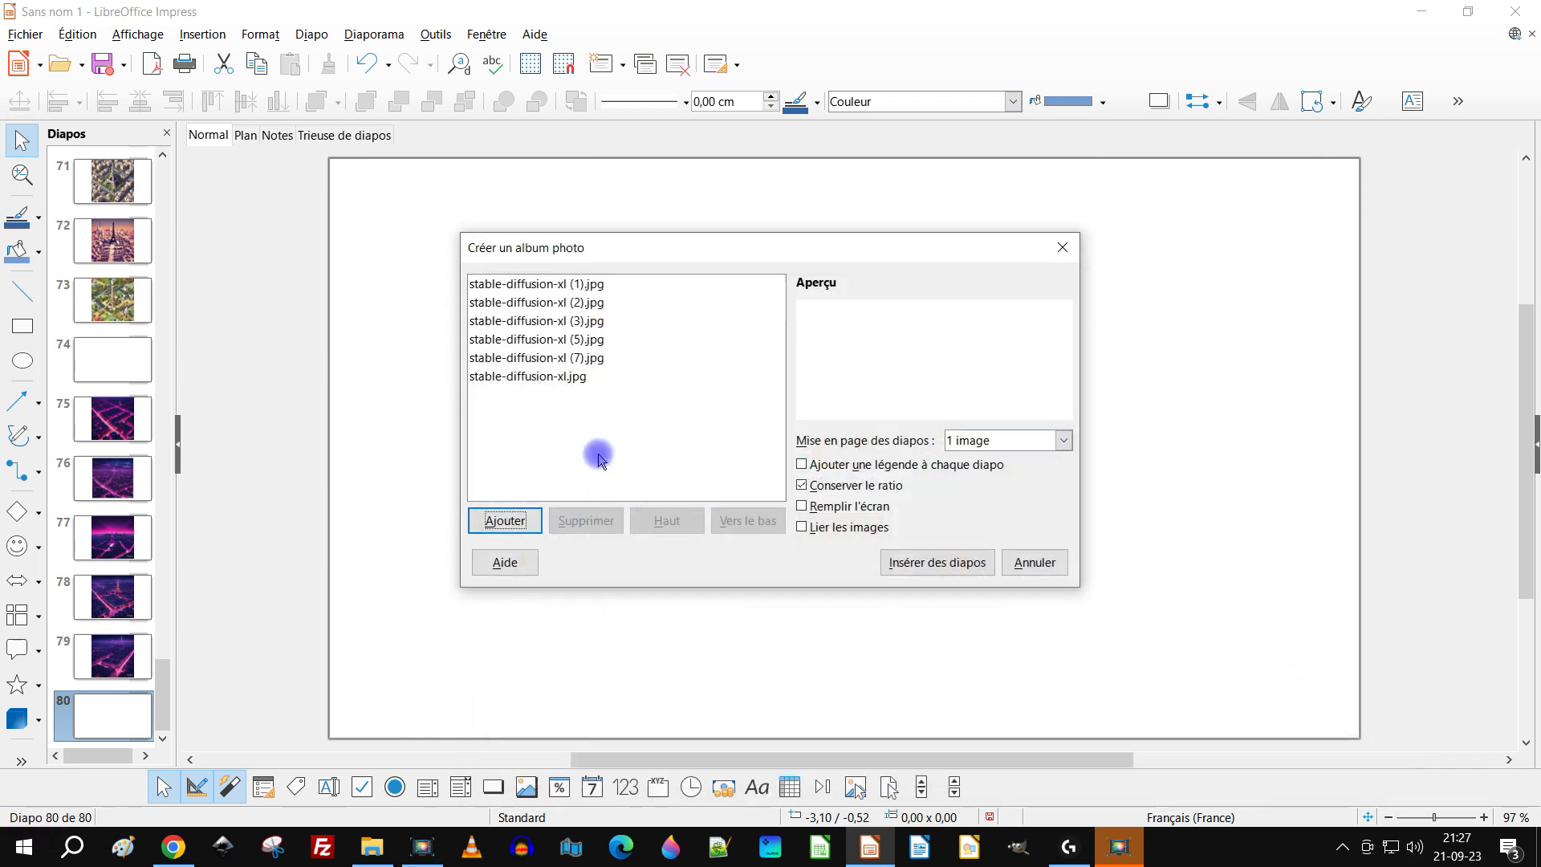
key("Return")
Add a blank separator slide after the last No Style image
scroll(126, 567, "down", 3)
right_click(126, 682)
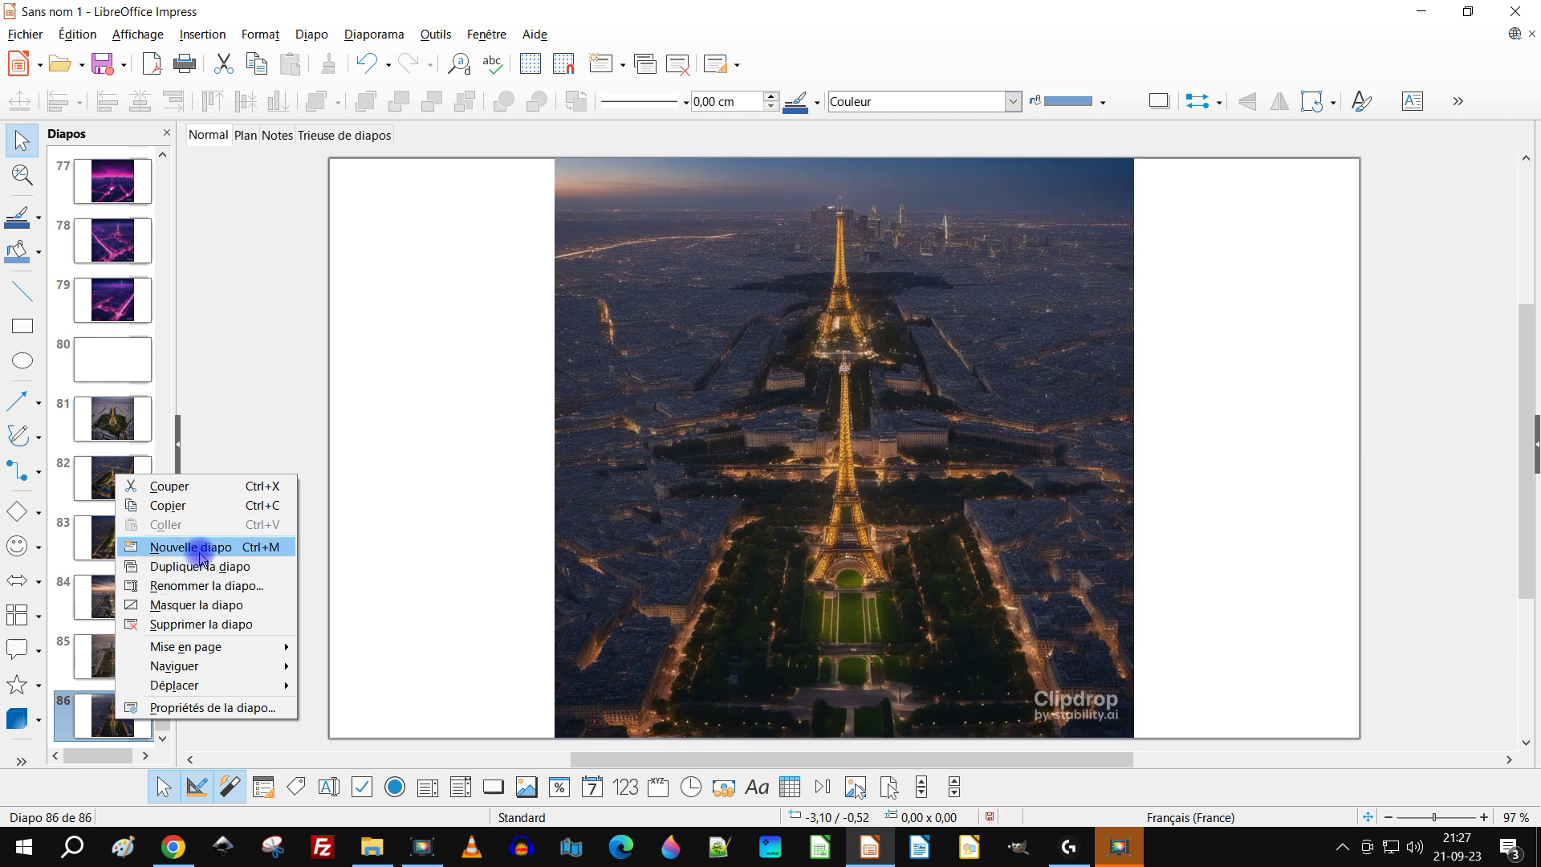
left_click(207, 550)
Insert all seven images from the origami folder as a photo album with one image per slide
left_click(184, 39)
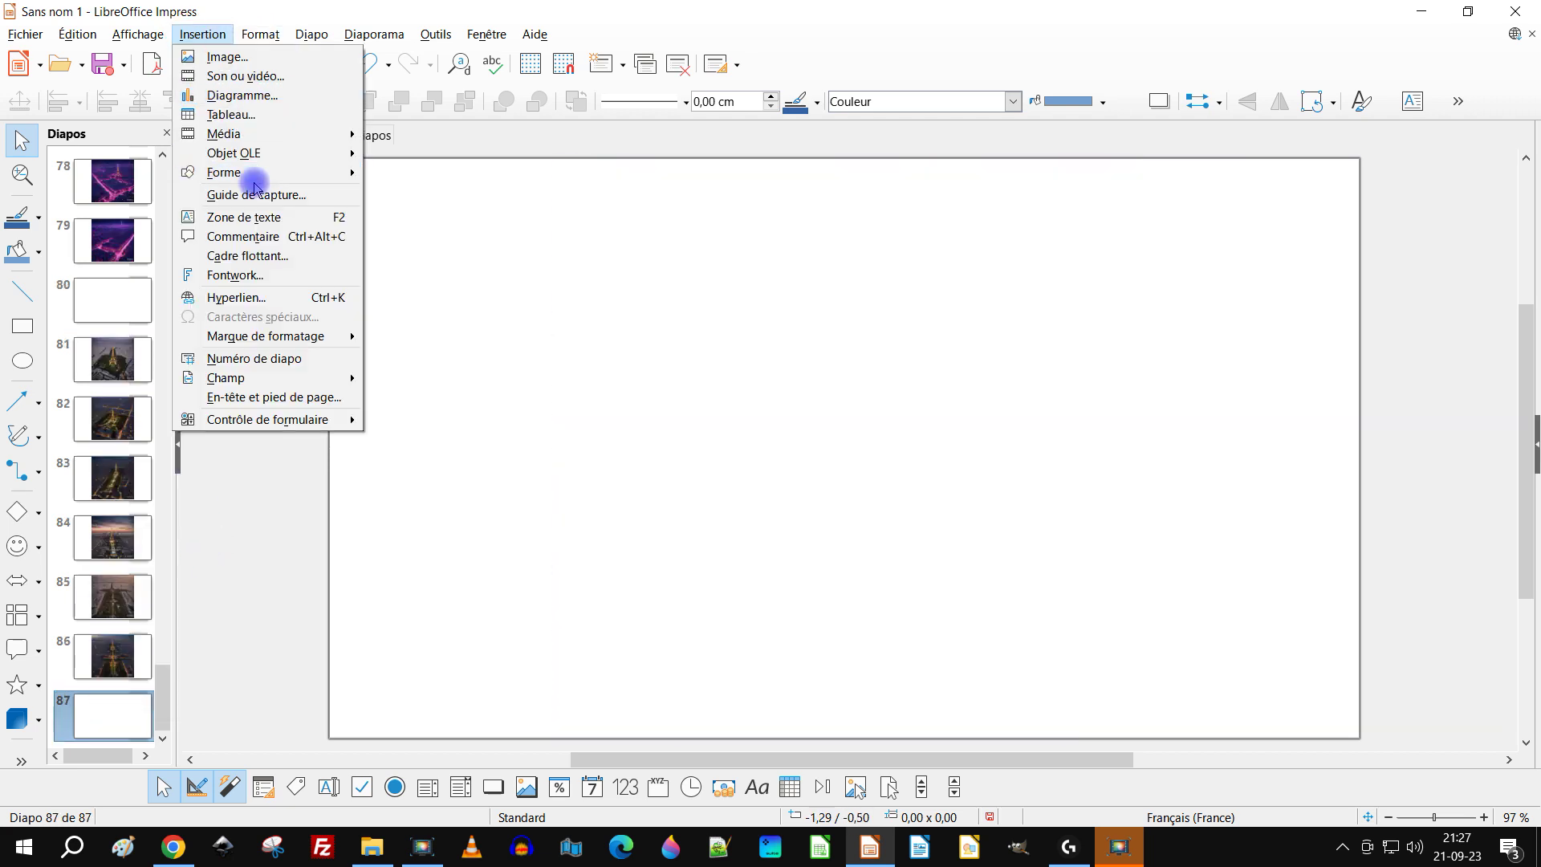
mouse_move(268, 134)
left_click(457, 152)
left_click(506, 521)
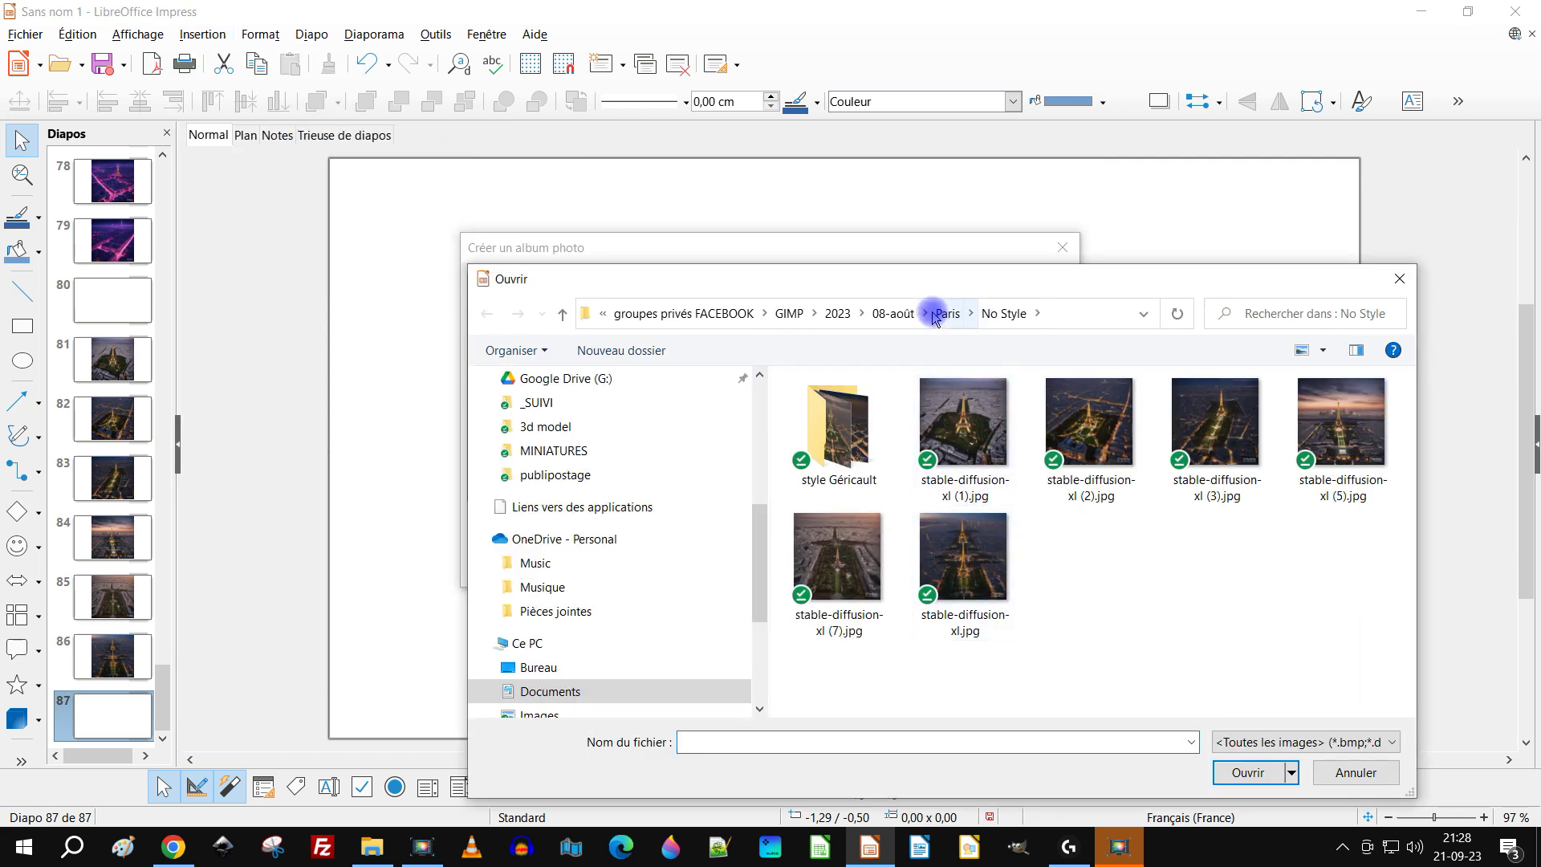
left_click(929, 313)
left_click(933, 301)
left_click(947, 313)
left_click(1099, 676)
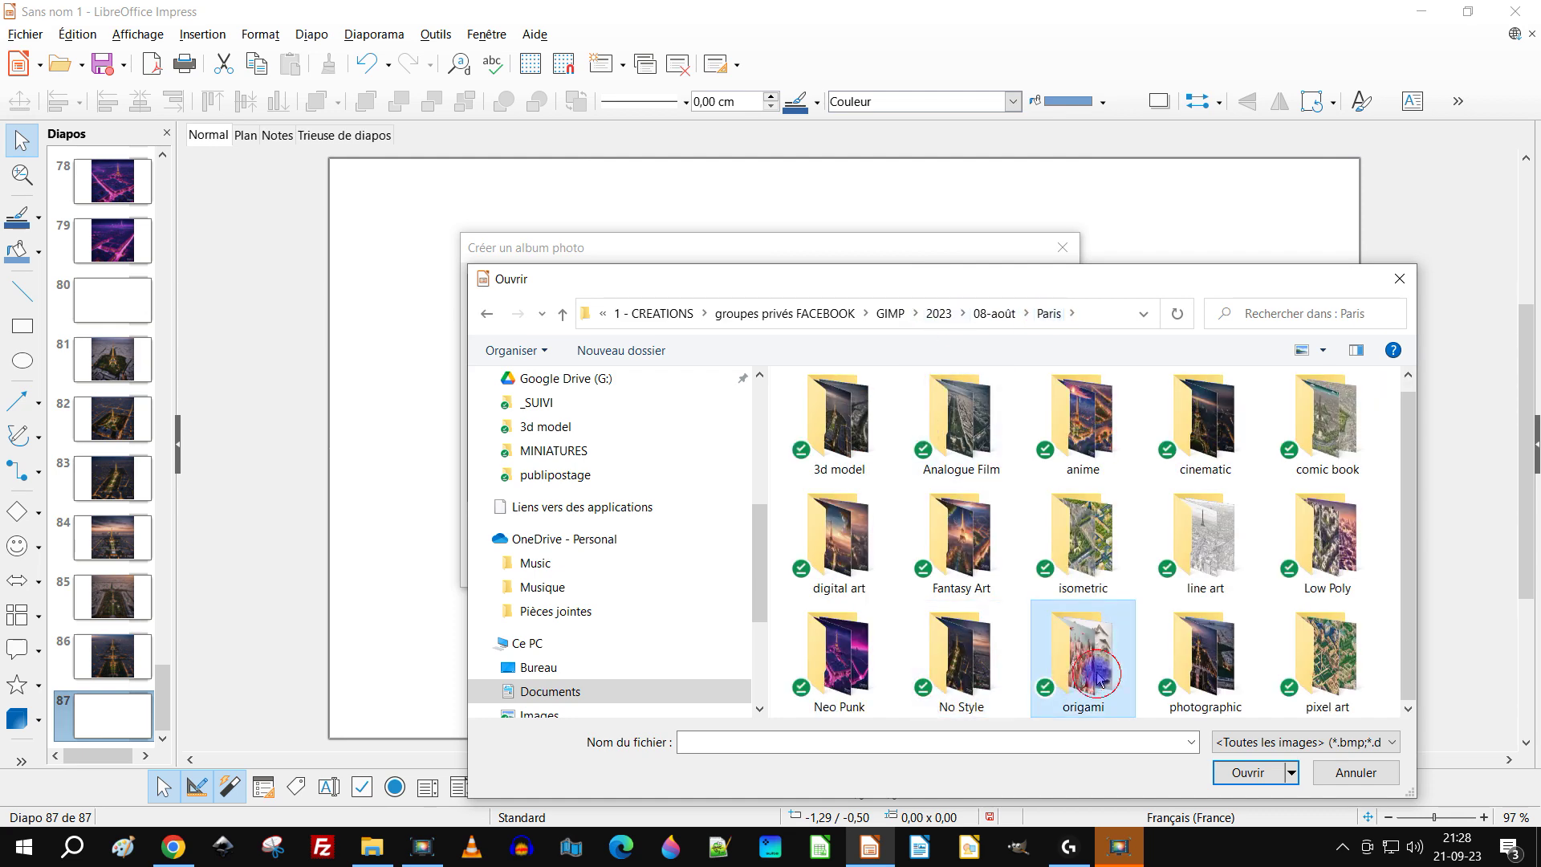
double_click(1098, 677)
left_click_drag(1365, 680, 809, 378)
left_click(1265, 774)
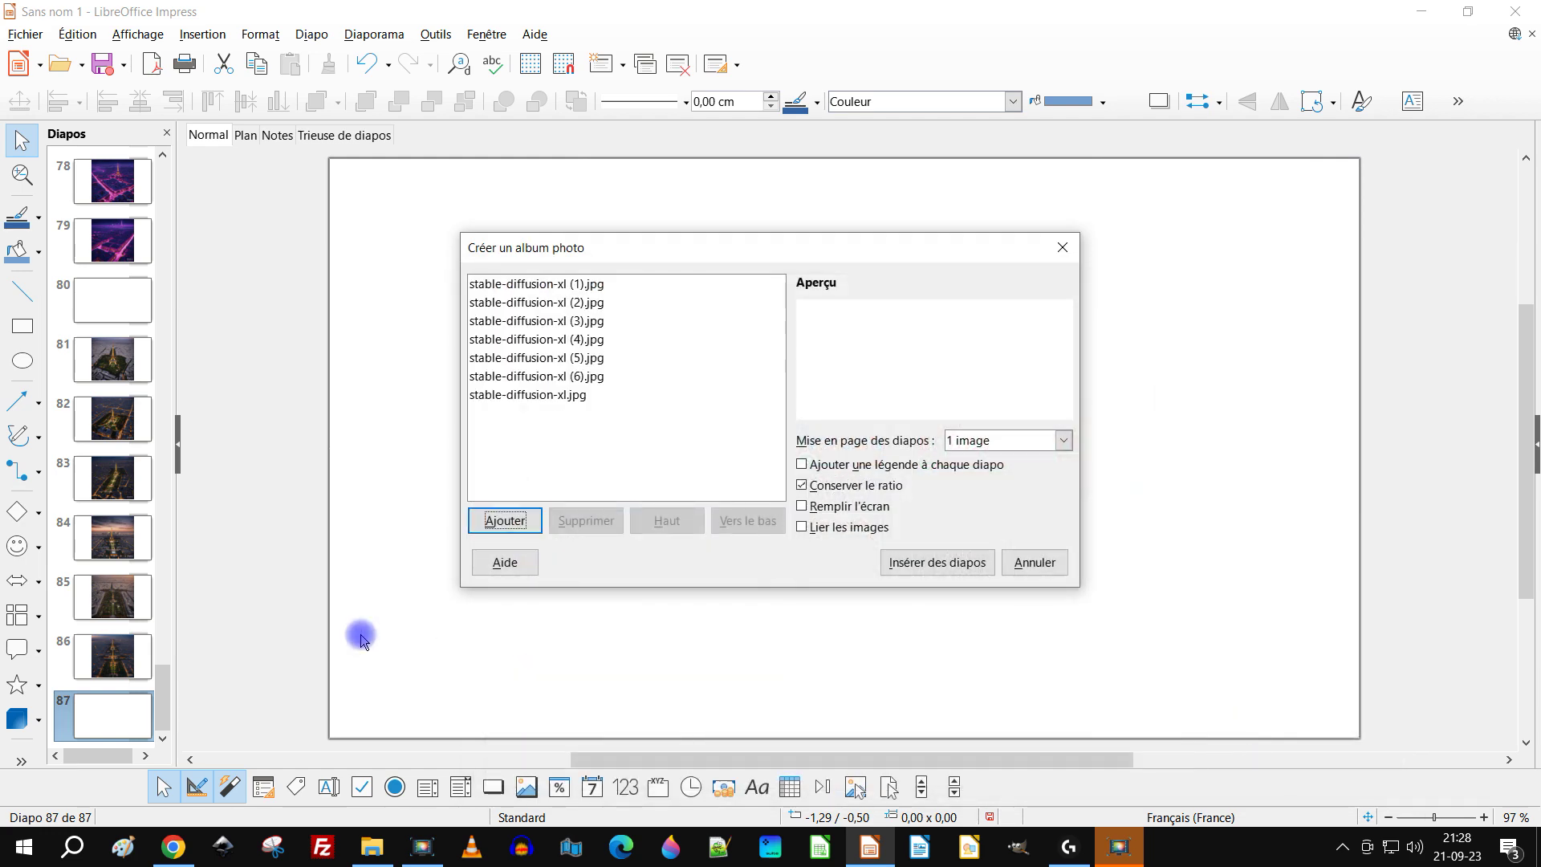
key("Return")
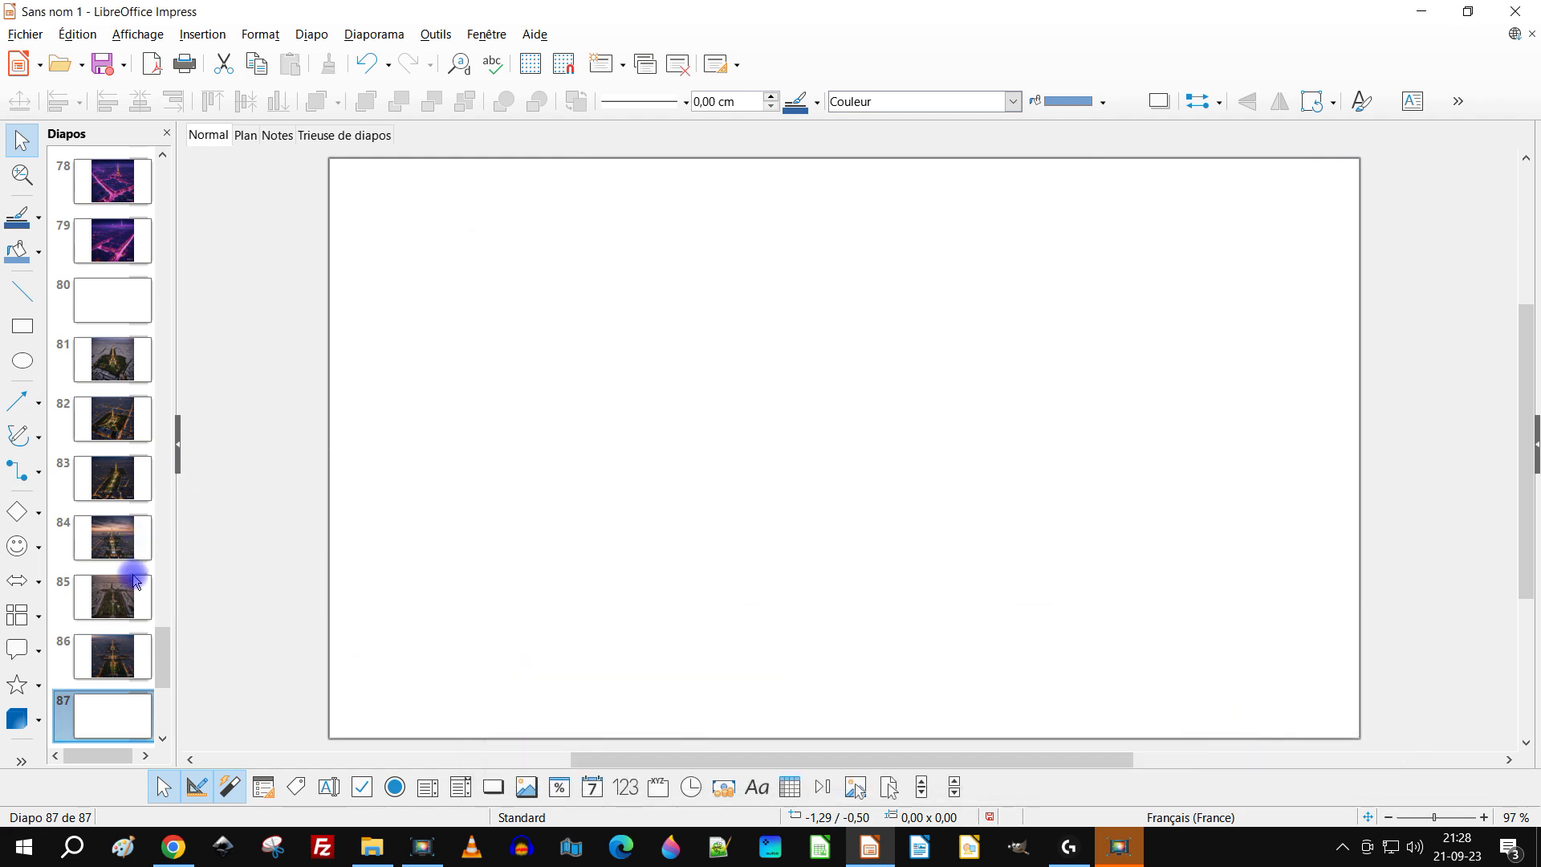
Add a blank separator slide after the last origami image
scroll(127, 594, "down", 3)
right_click(135, 708)
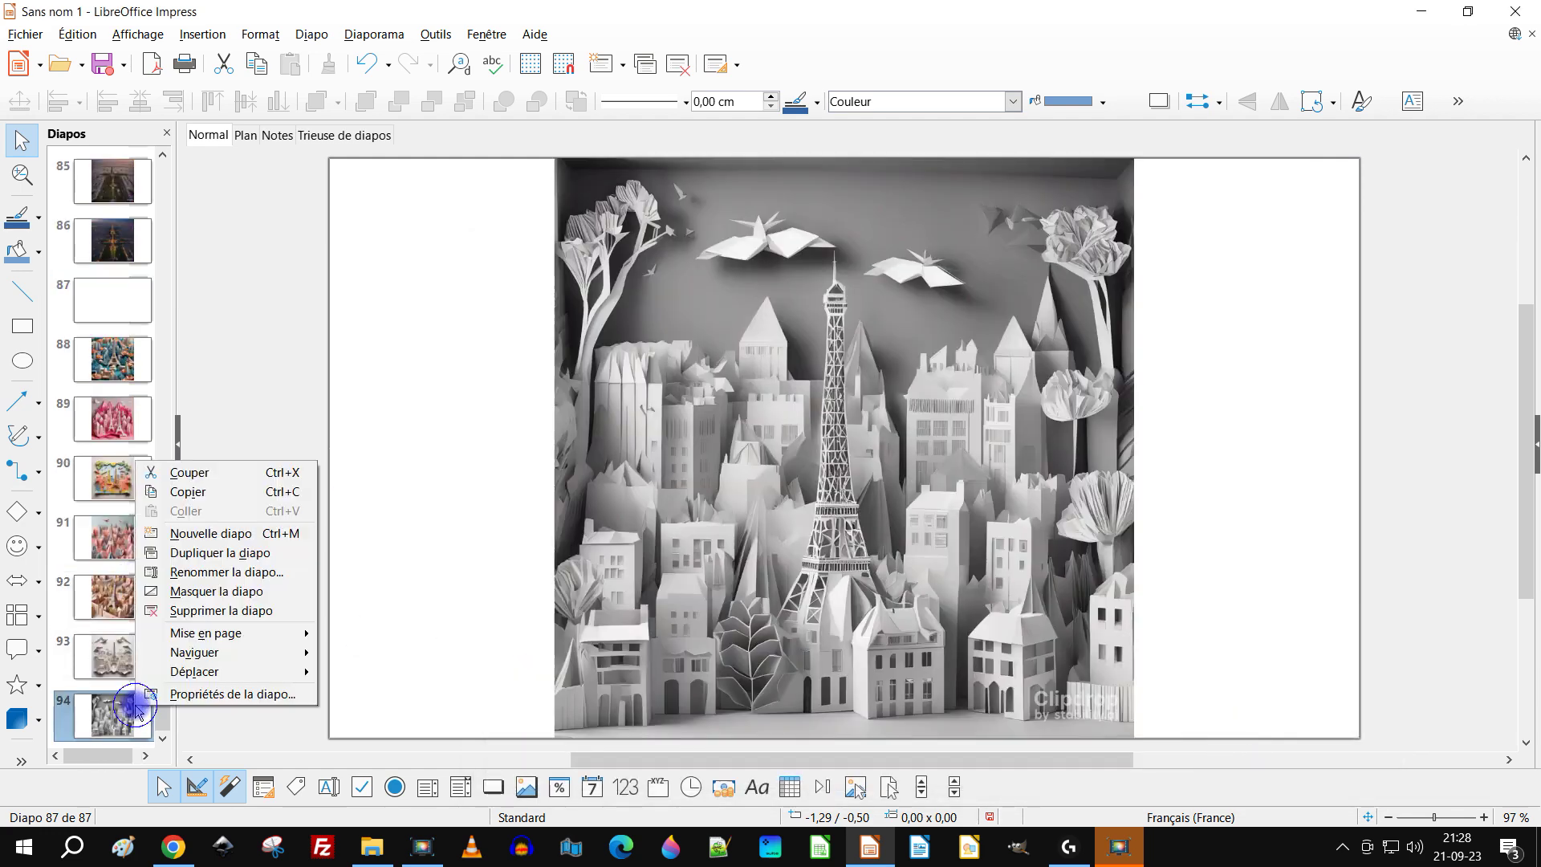
left_click(237, 535)
Insert all fourteen images from the photographic folder as a photo album with one image per slide
left_click(201, 34)
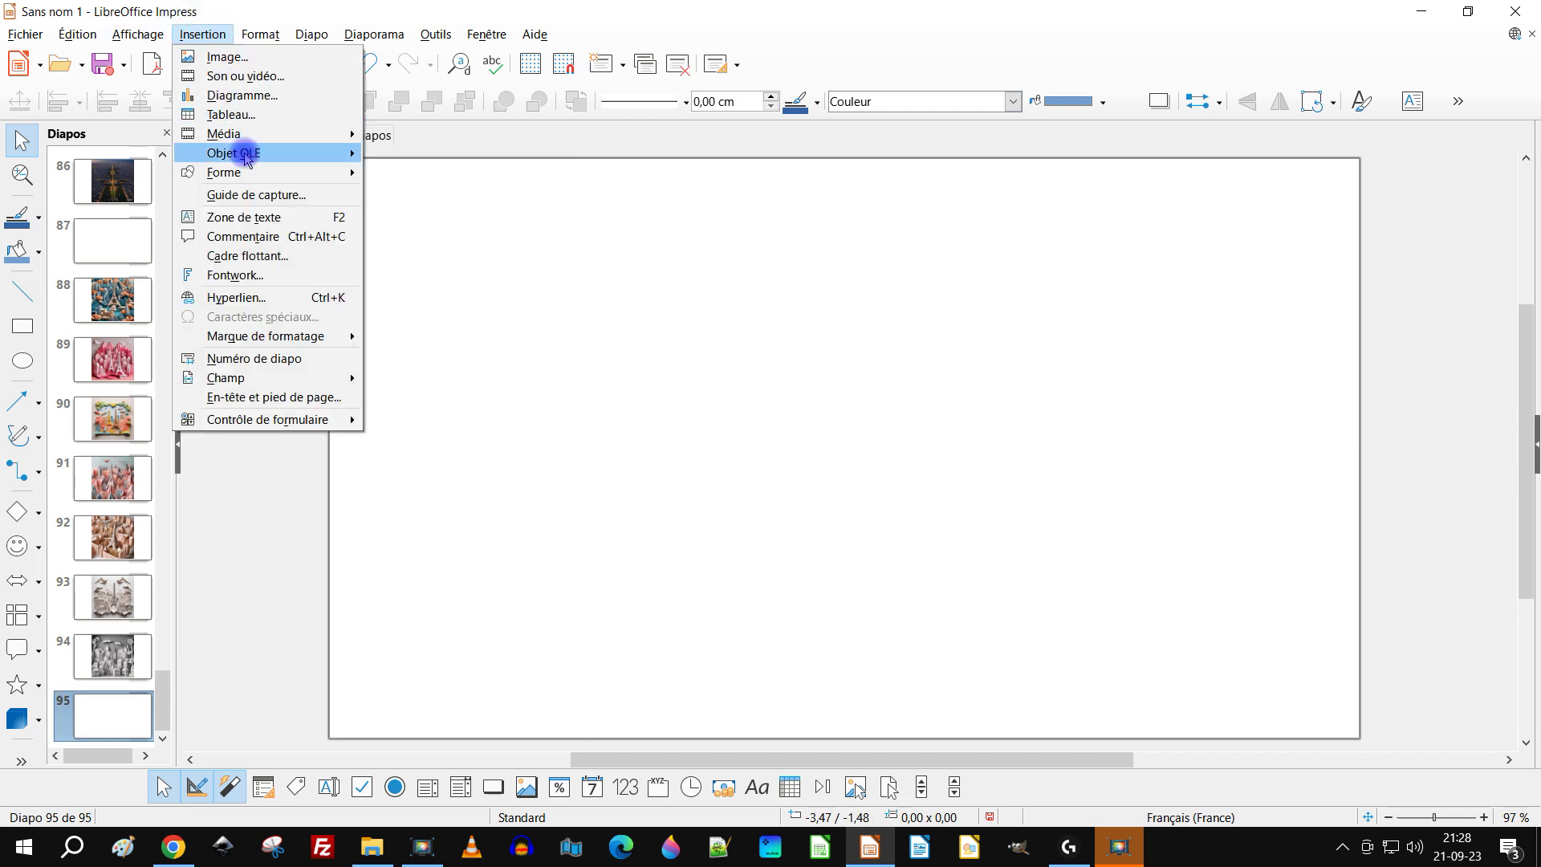
mouse_move(283, 140)
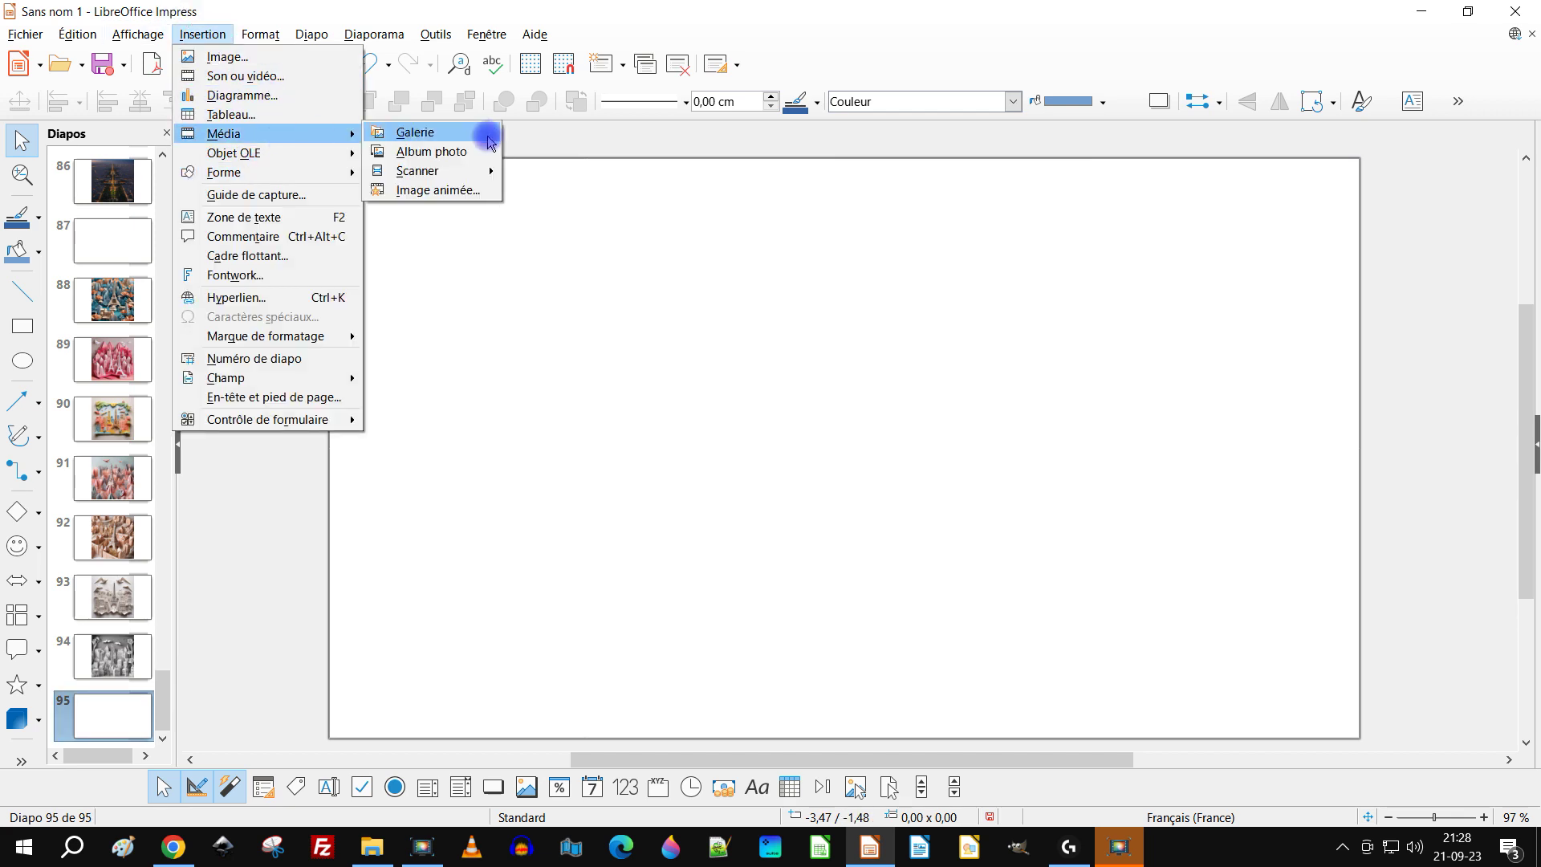
left_click(468, 150)
left_click(505, 521)
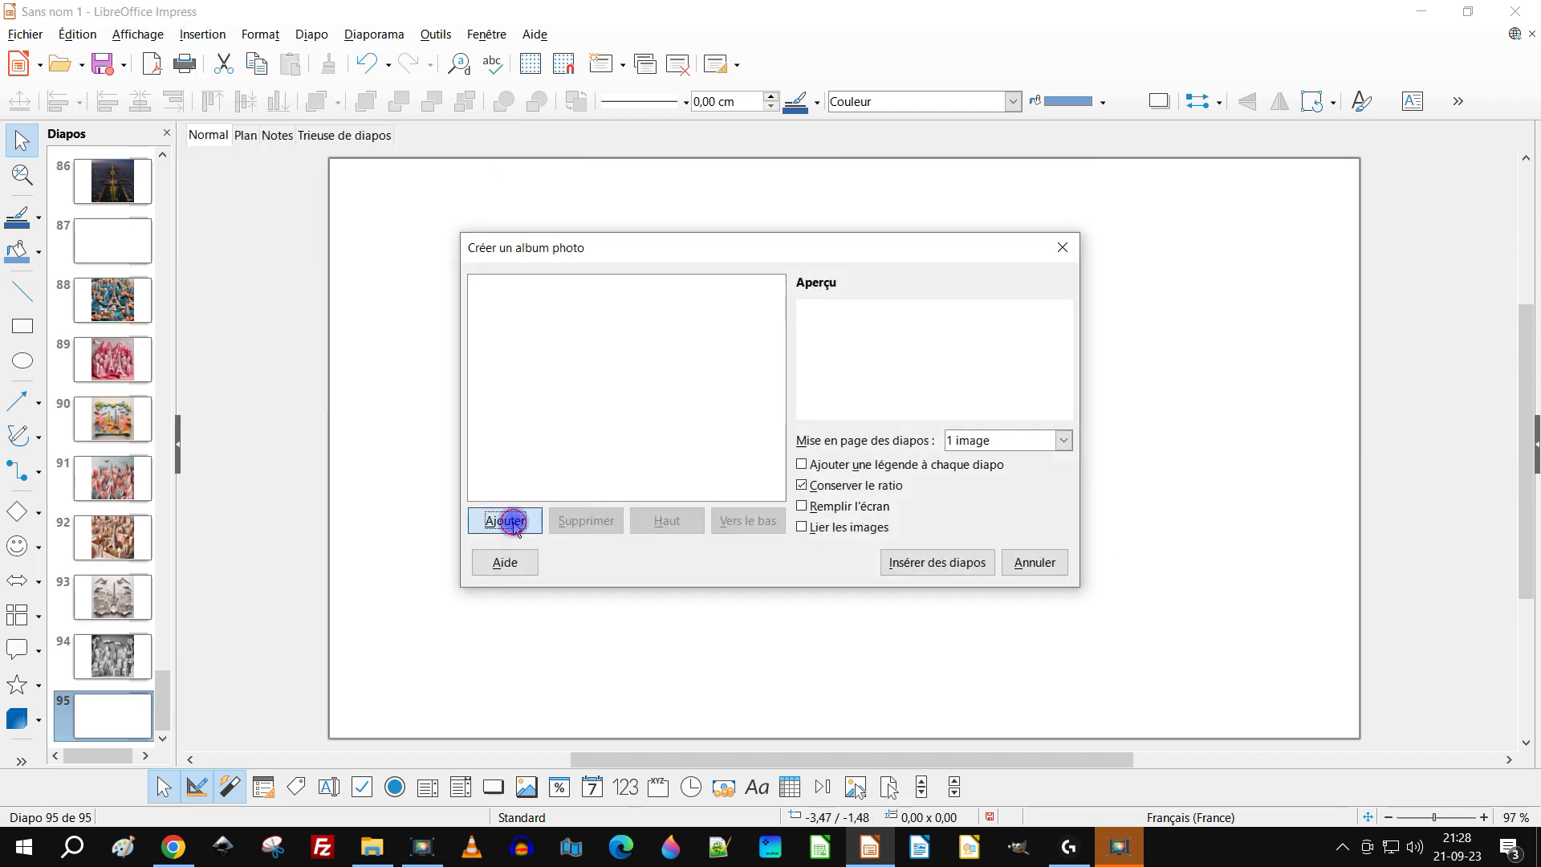
left_click(947, 314)
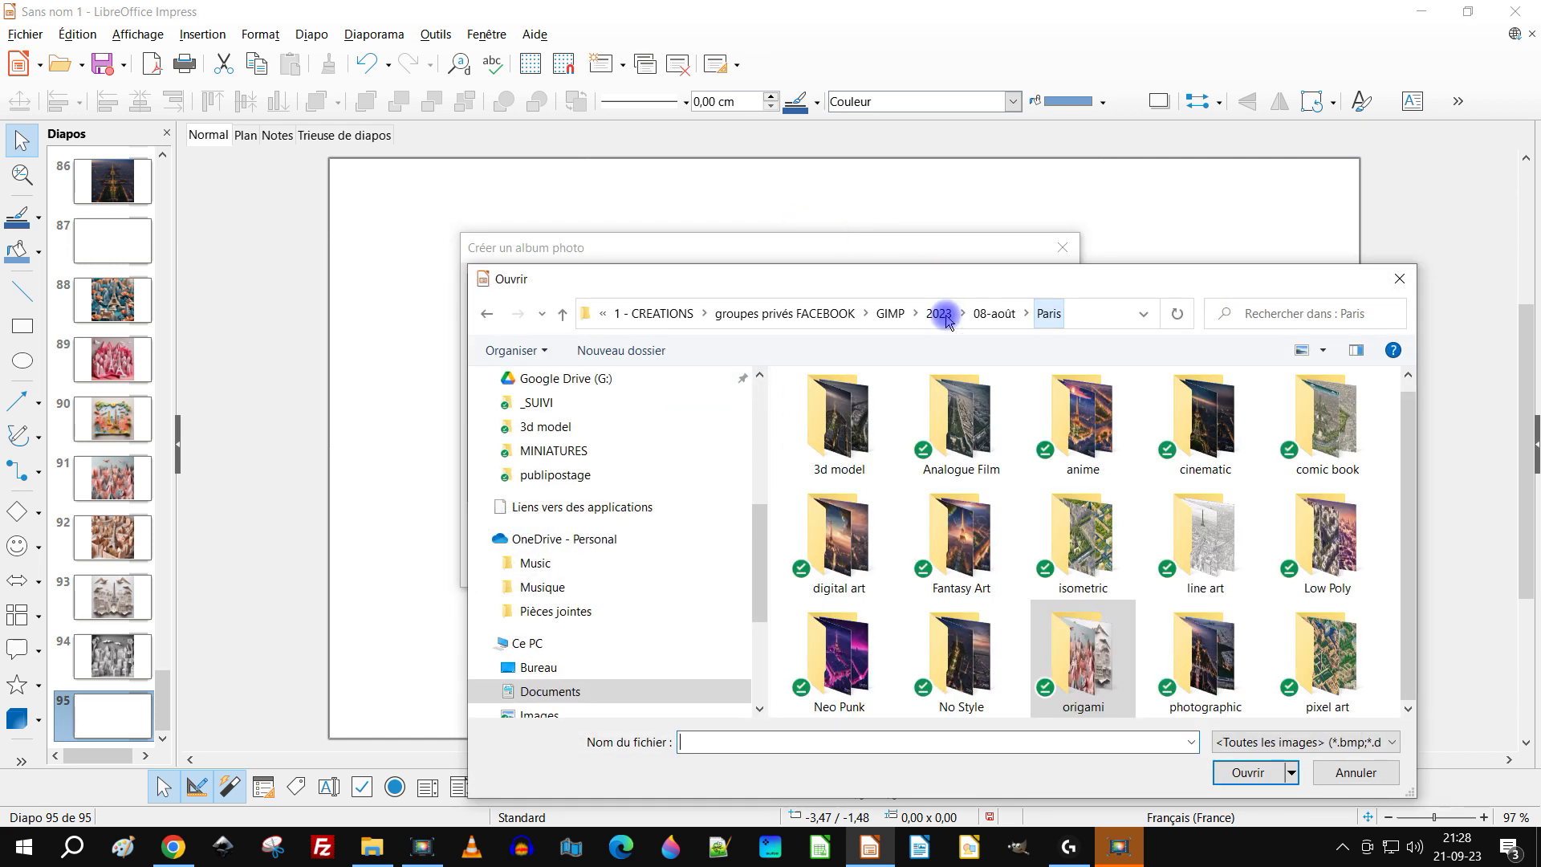
double_click(1174, 646)
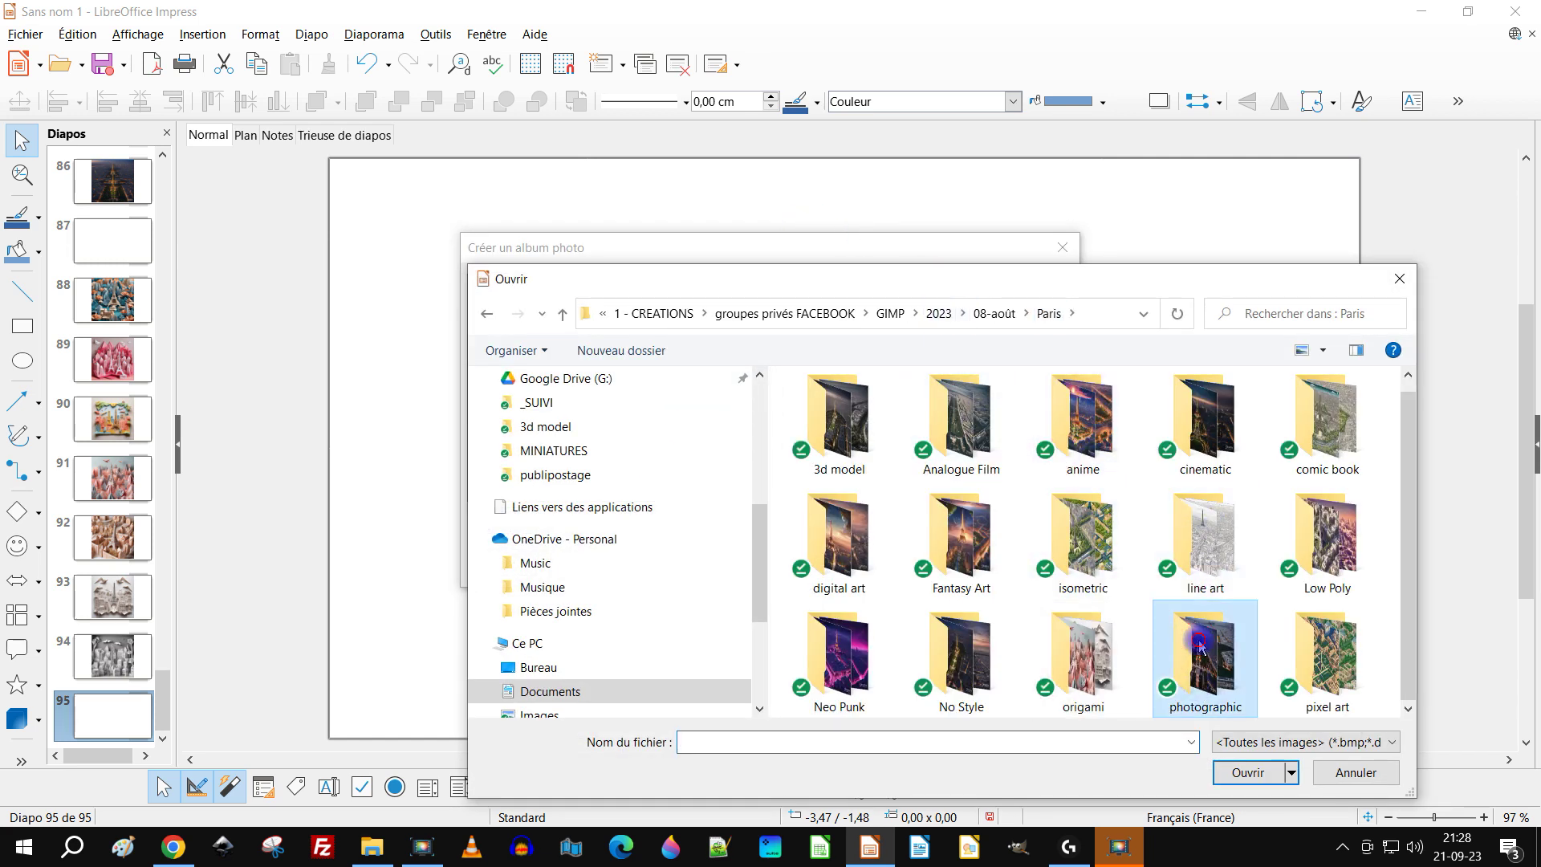
left_click(1339, 590)
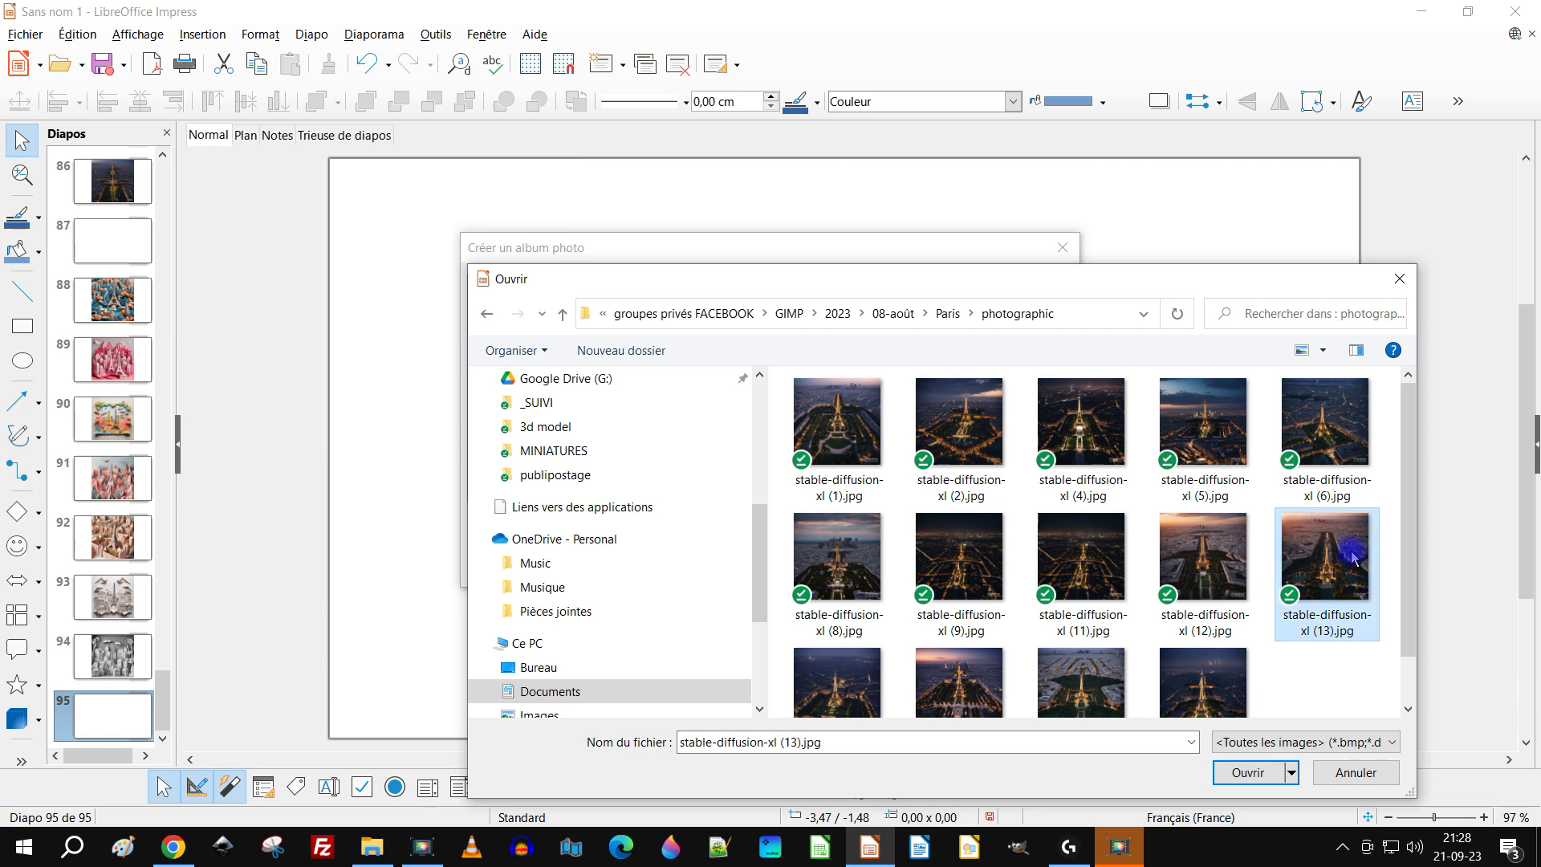
key("ctrl+a")
left_click(1250, 773)
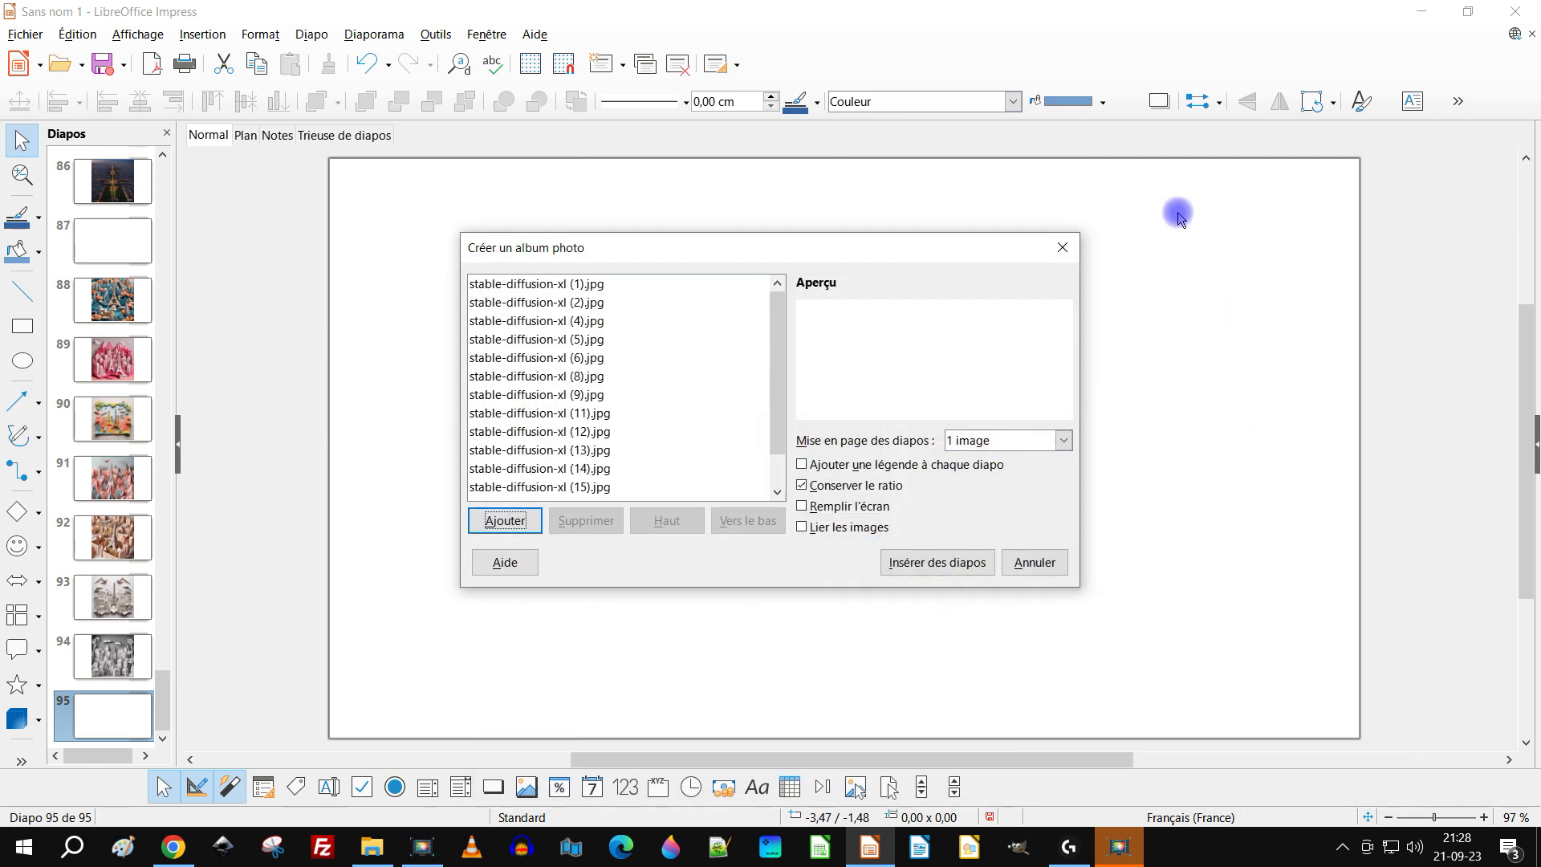
left_click(958, 554)
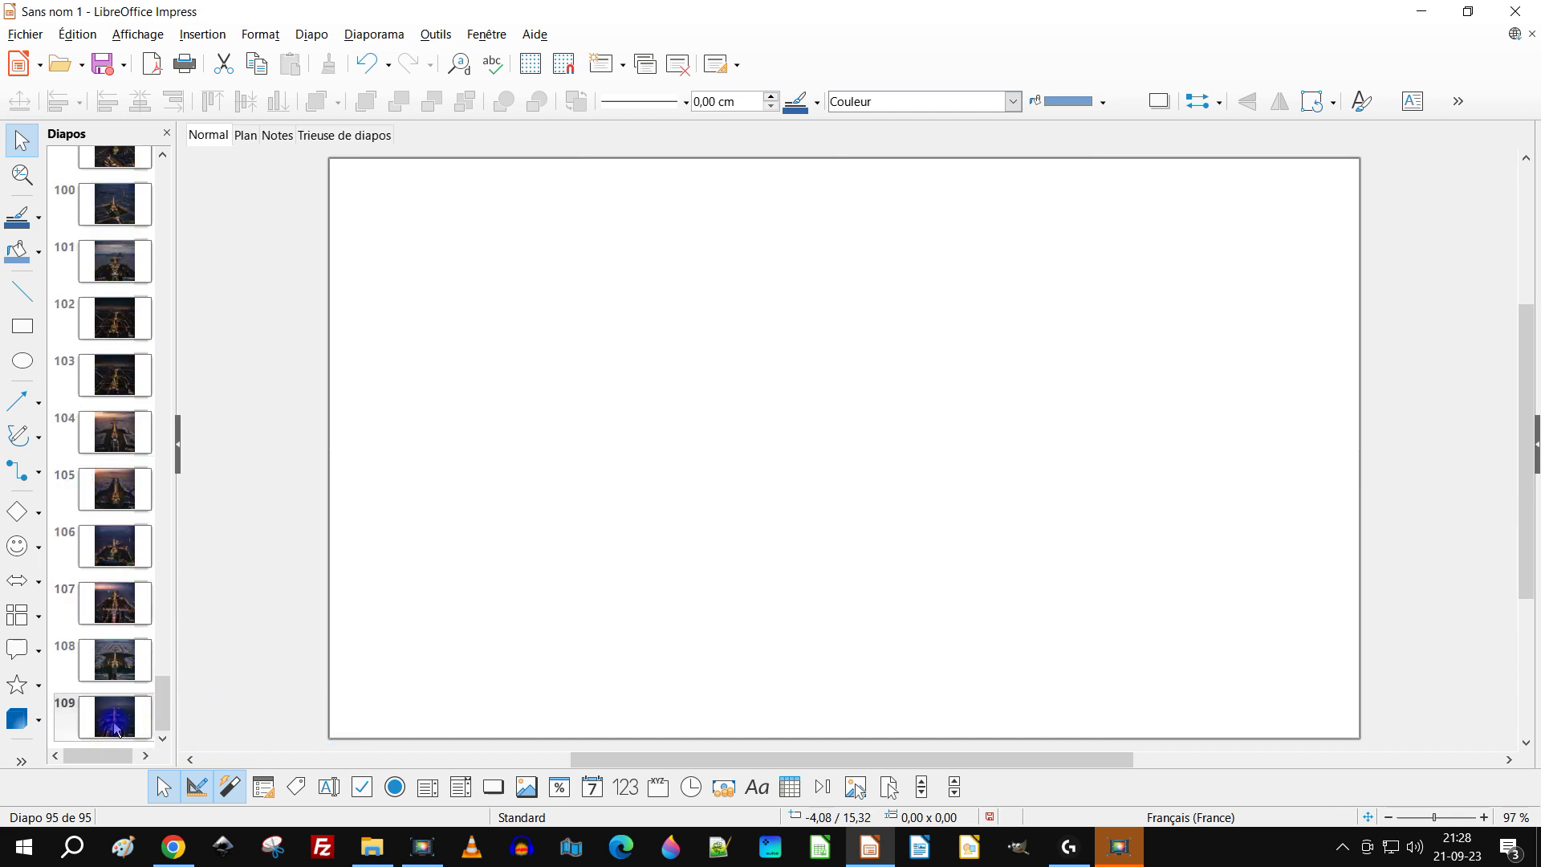
Add a blank separator slide after the last photographic image and insert the three pixel art images as album slides, one per slide
right_click(117, 719)
left_click(197, 550)
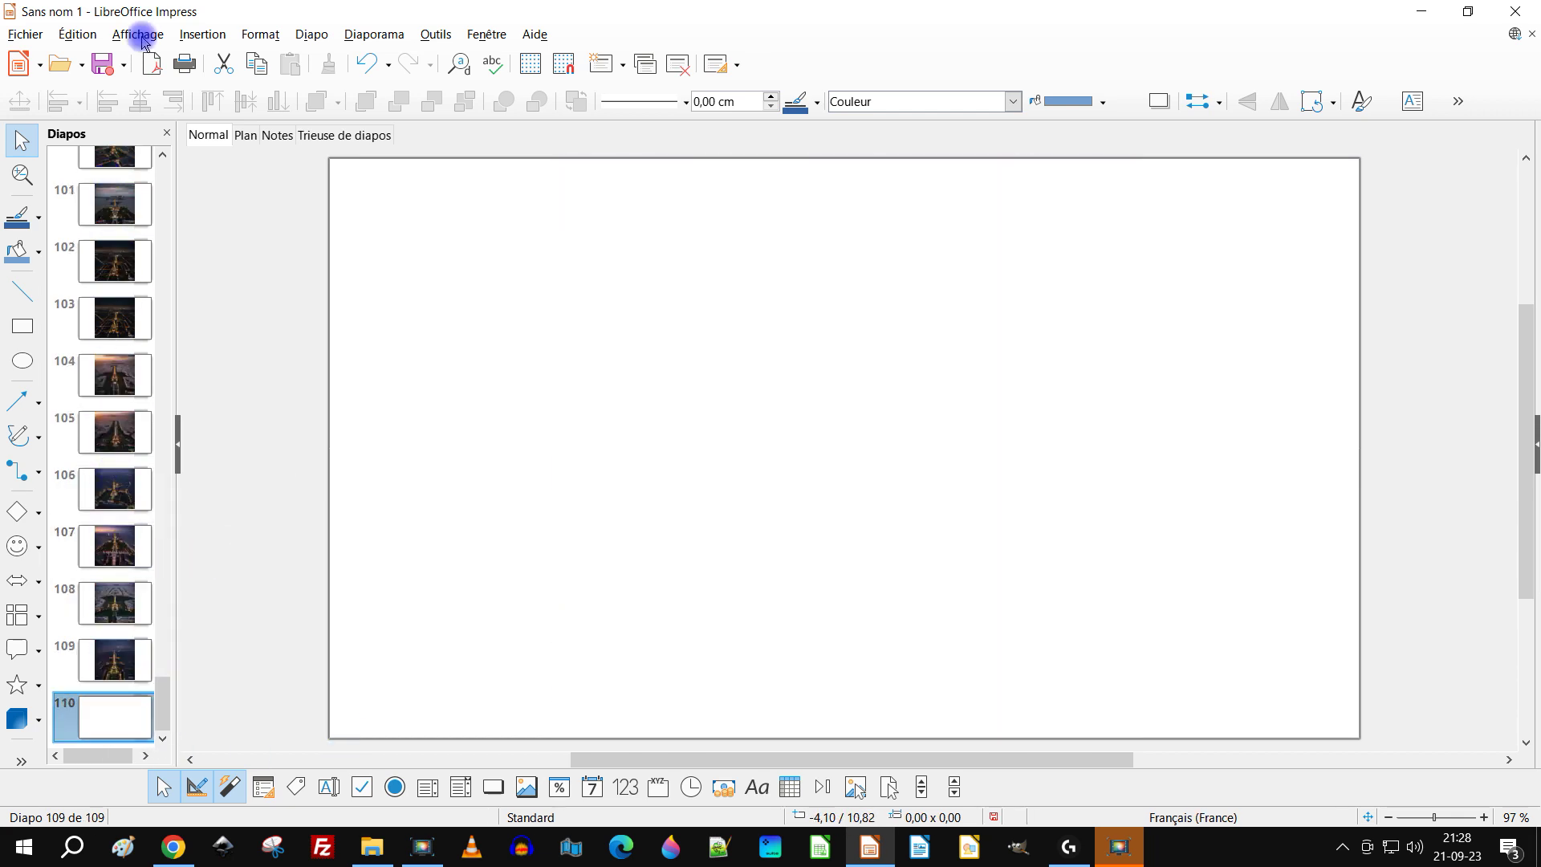
left_click(211, 35)
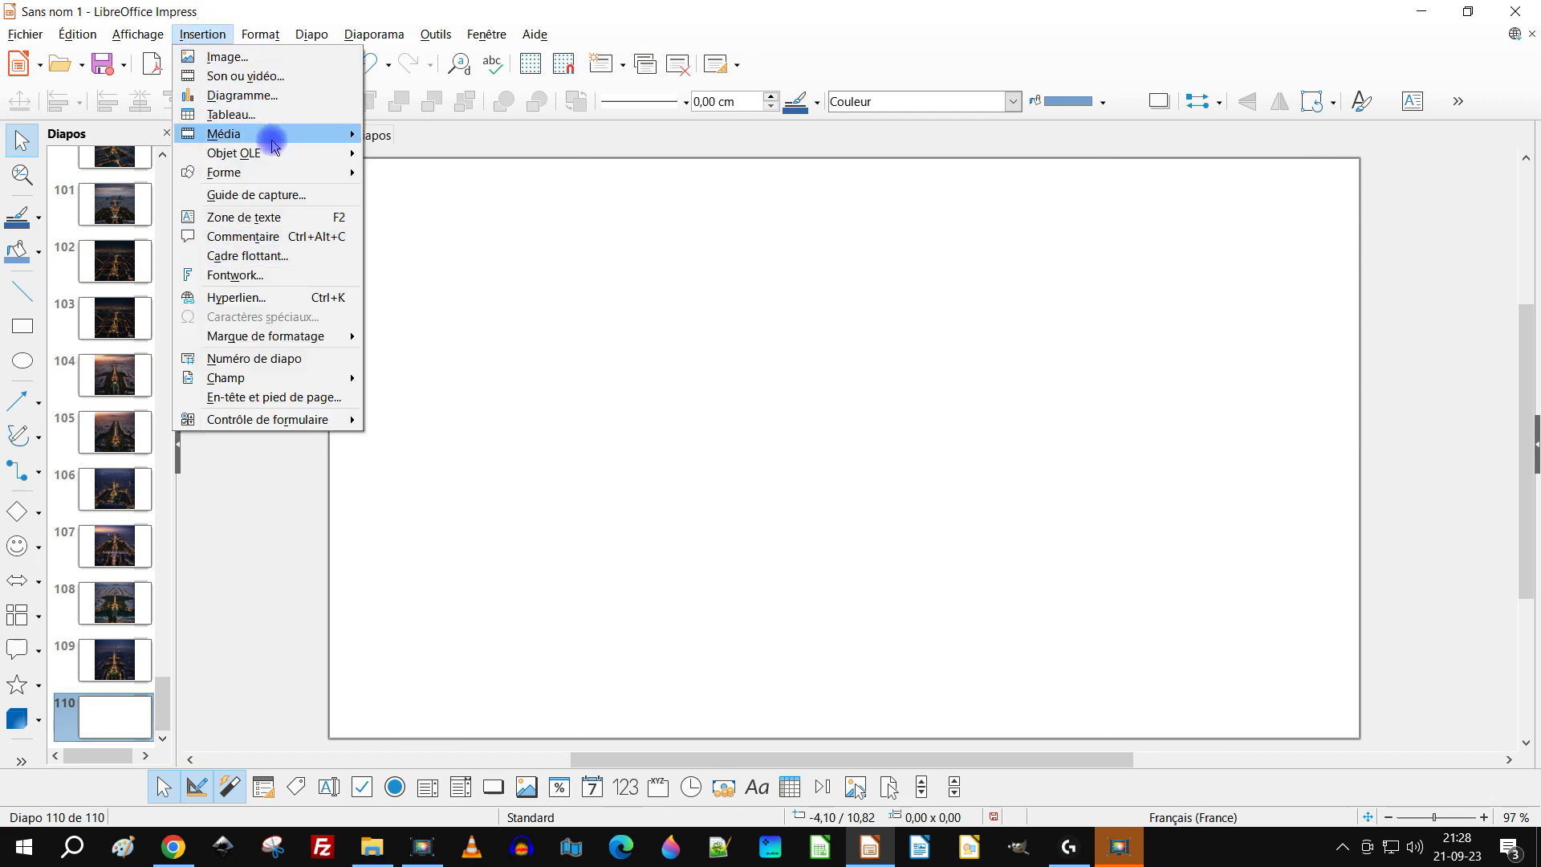
mouse_move(310, 133)
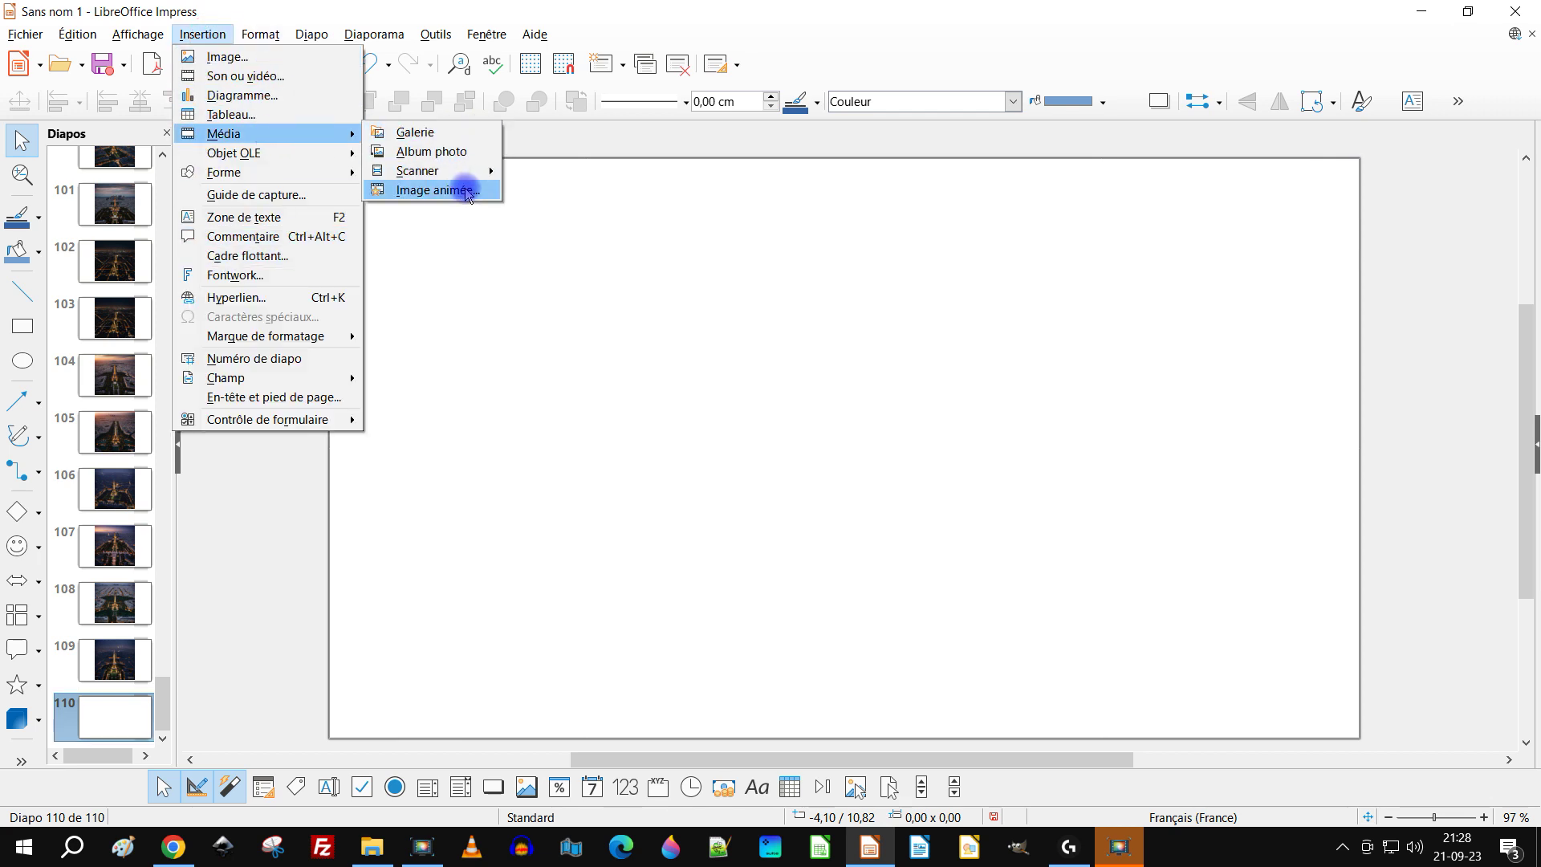
left_click(465, 151)
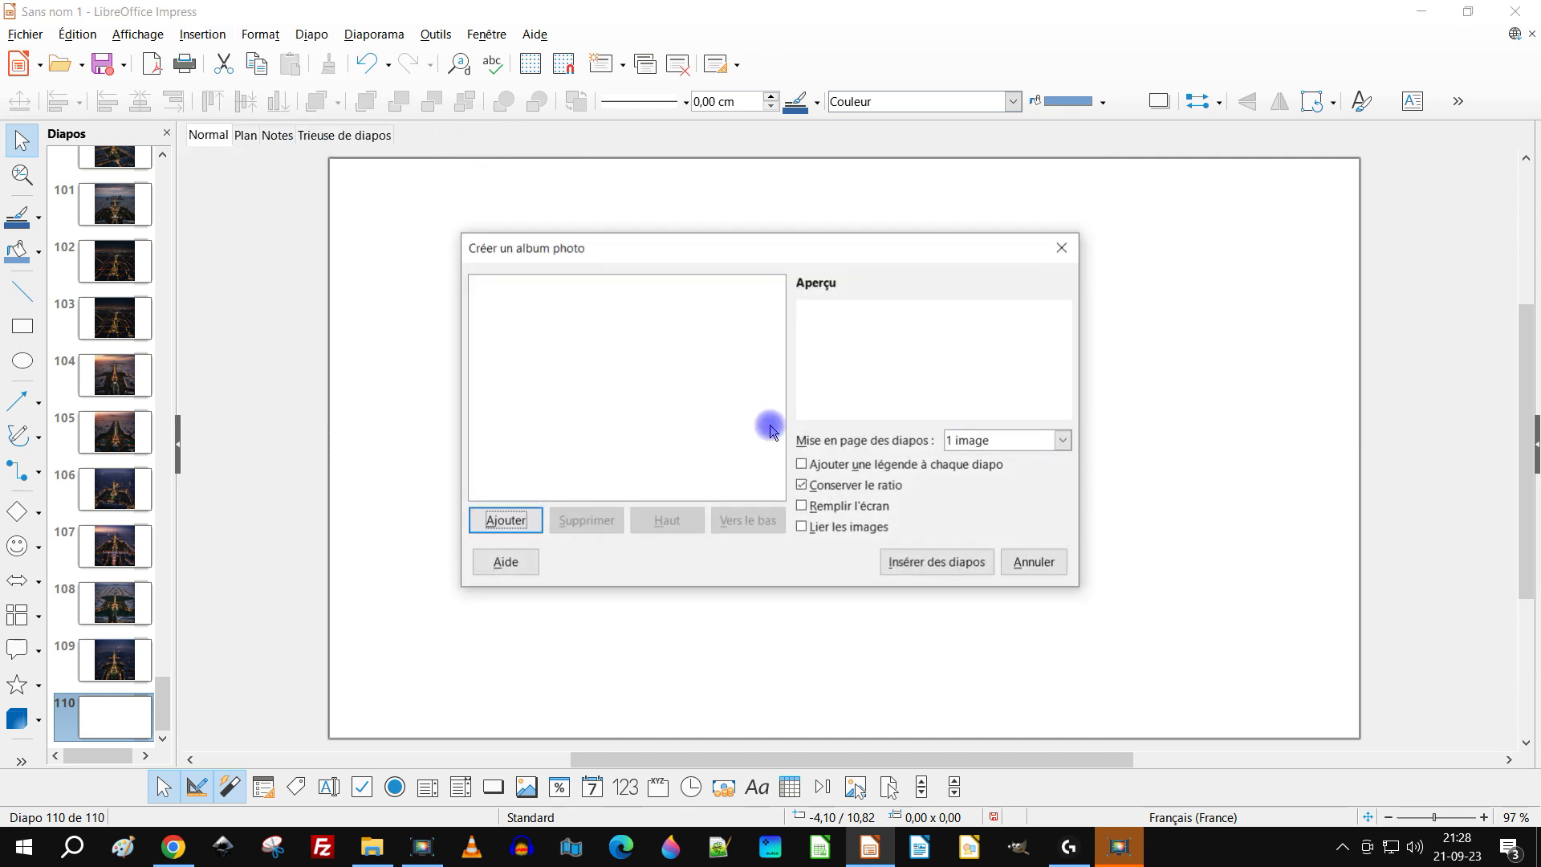
left_click(505, 520)
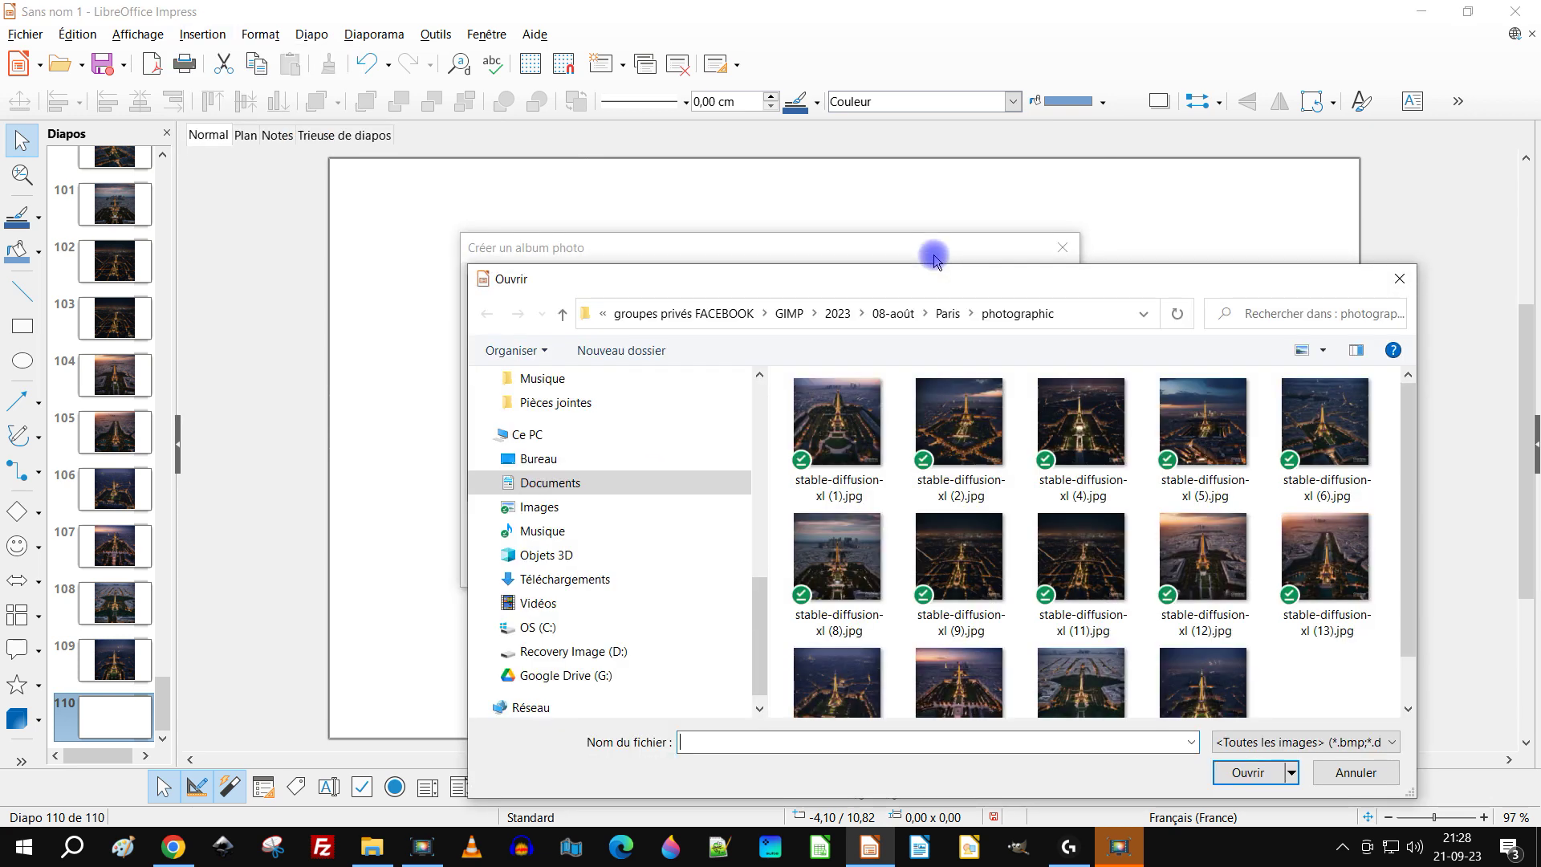
left_click(947, 317)
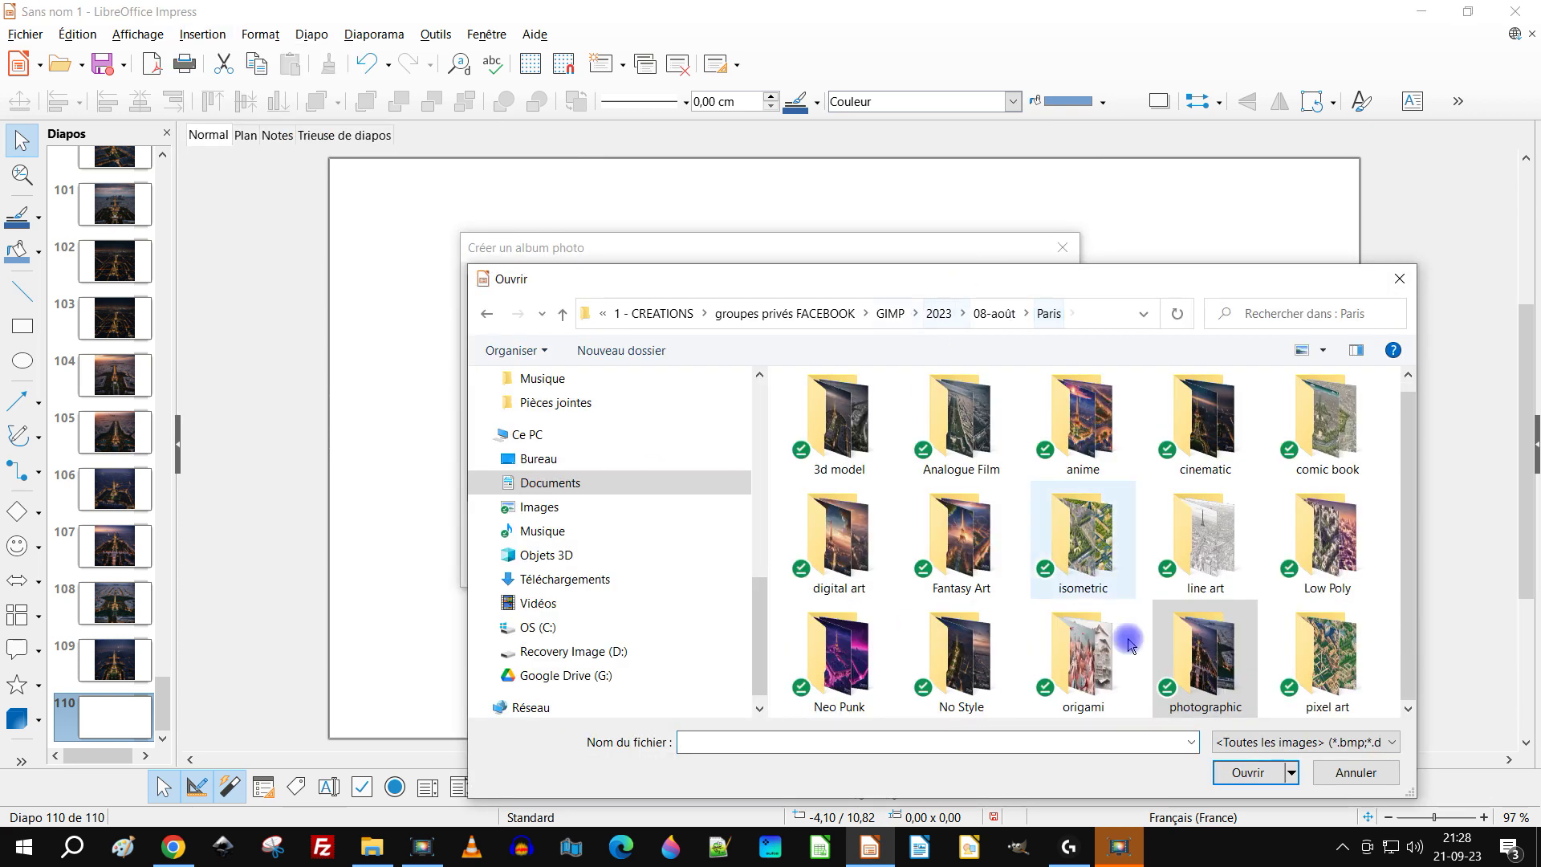
double_click(1327, 654)
left_click_drag(1191, 570, 751, 387)
left_click(1248, 773)
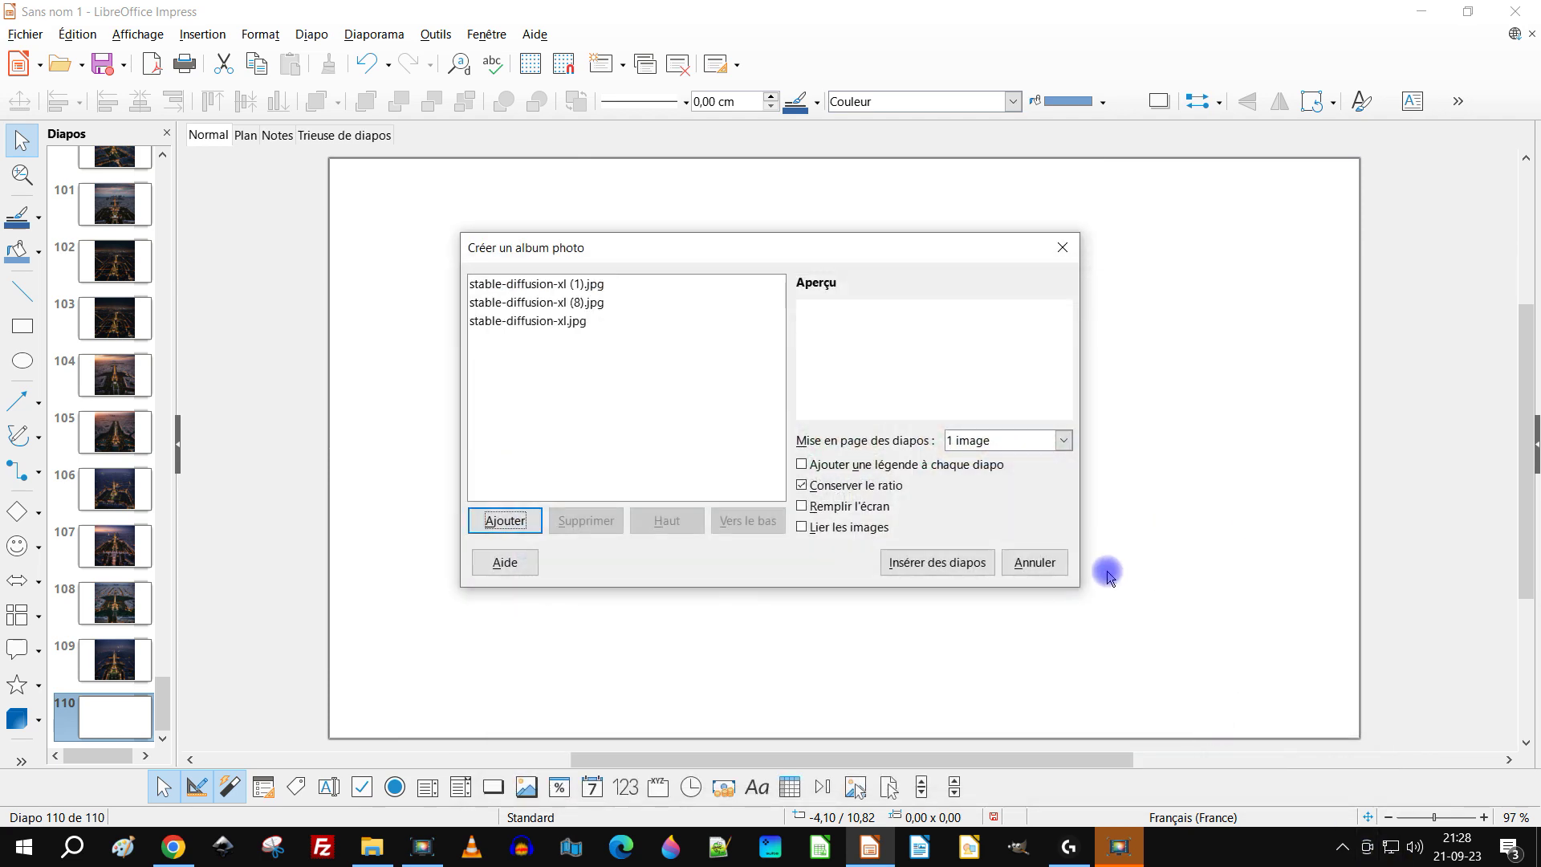
left_click(937, 561)
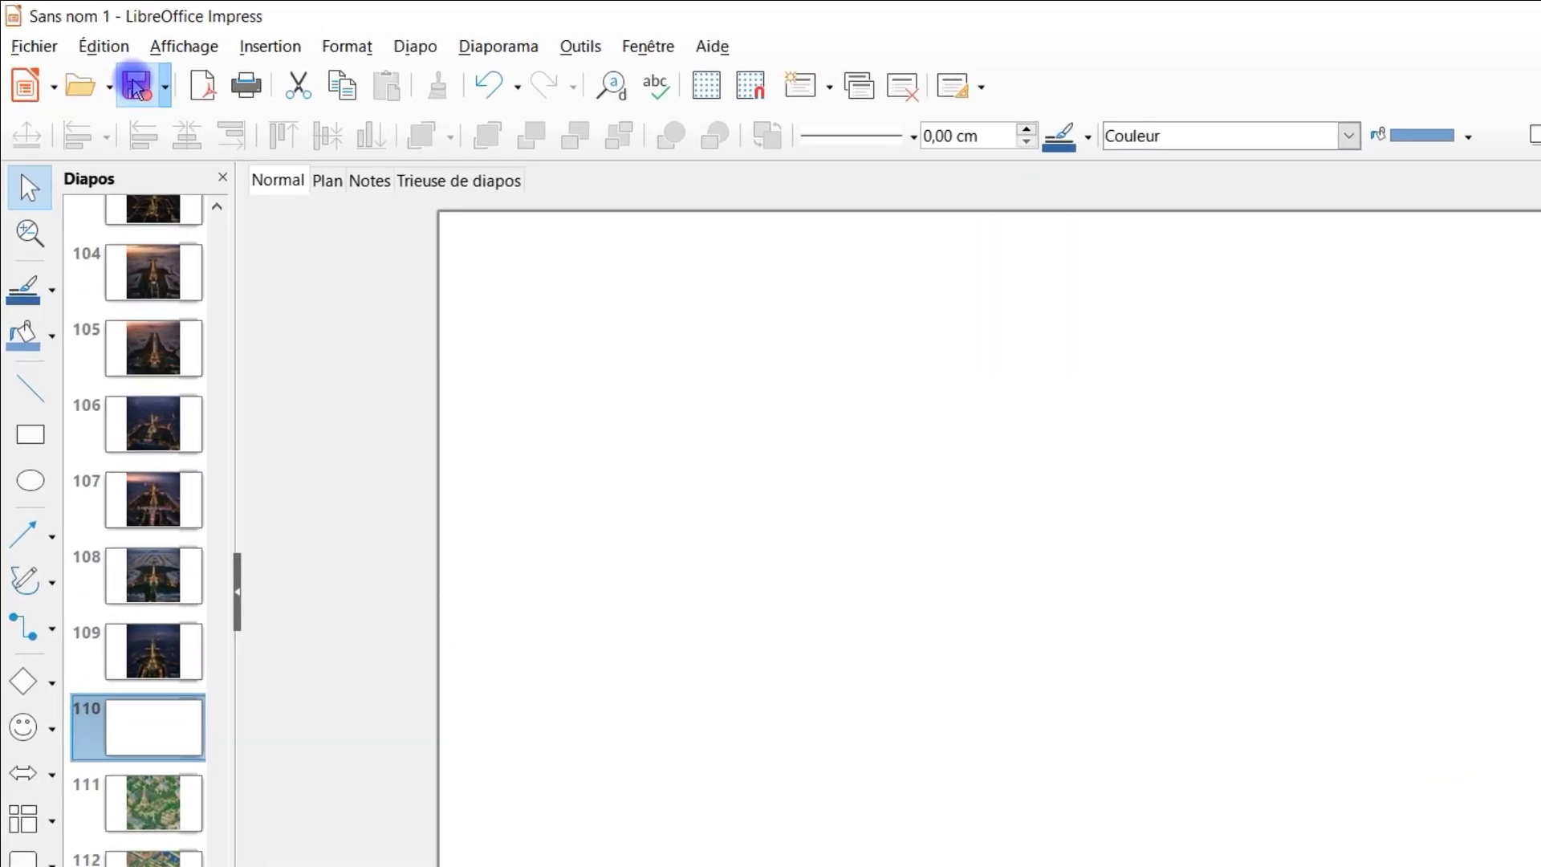
Save the presentation as Paris du futur.odp in the Paris folder inside 08-août
left_click(136, 87)
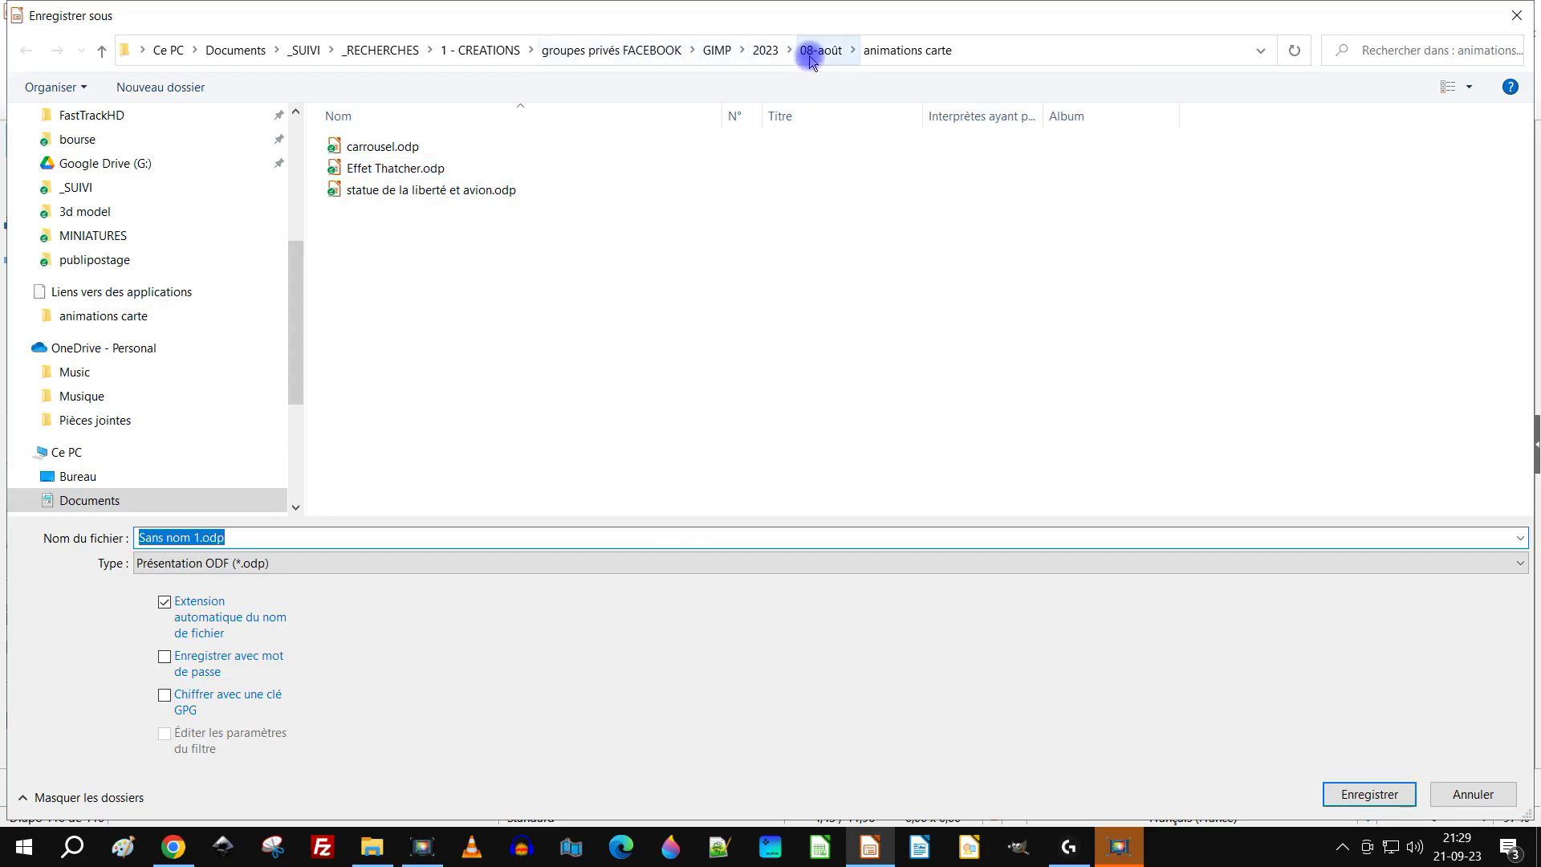
left_click(791, 64)
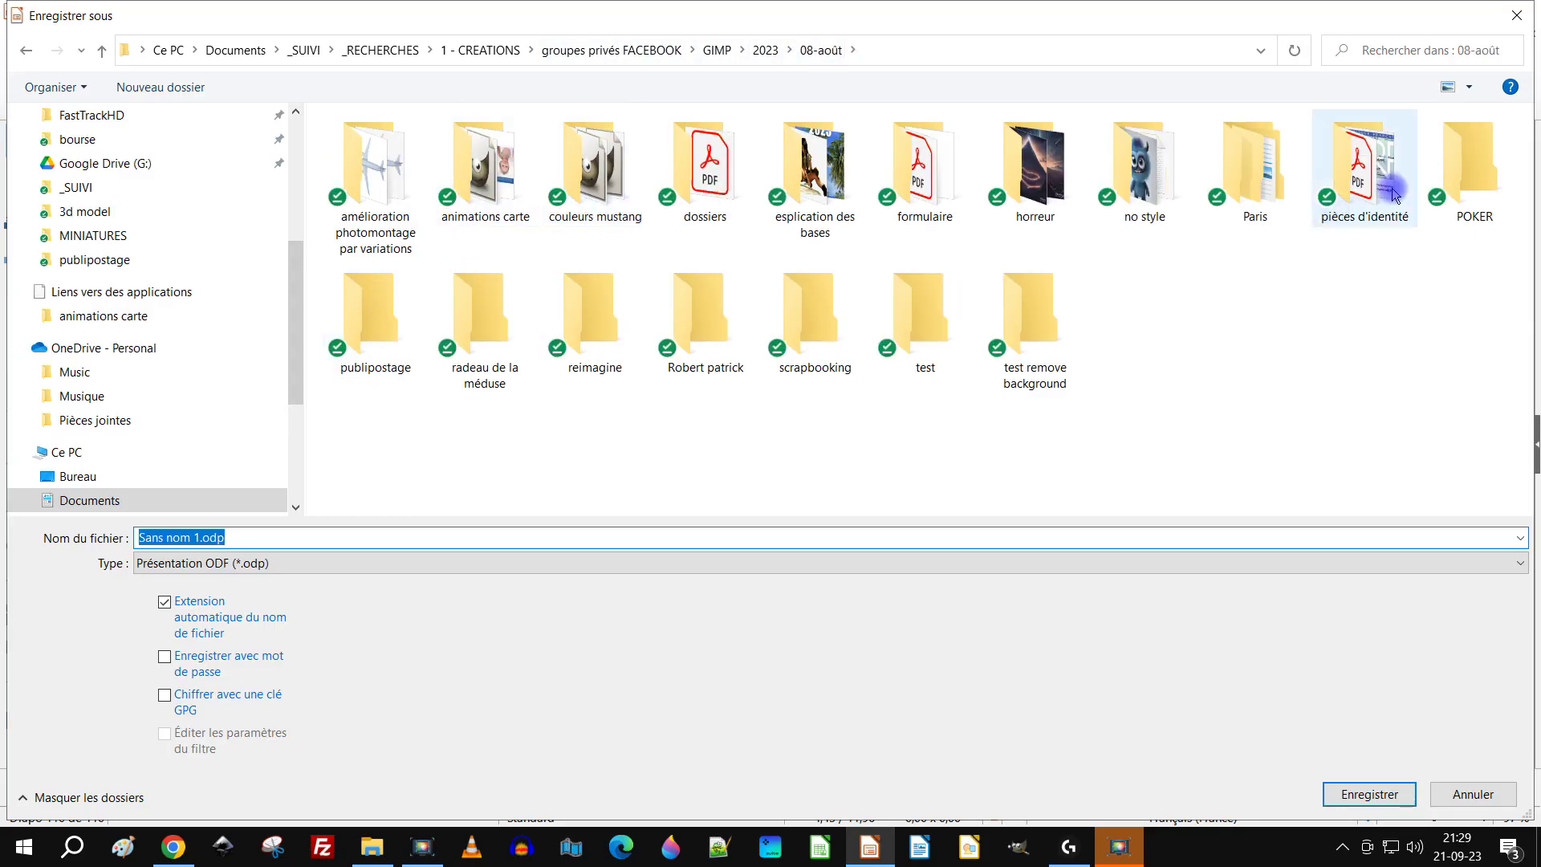
left_click(1282, 177)
double_click(1283, 177)
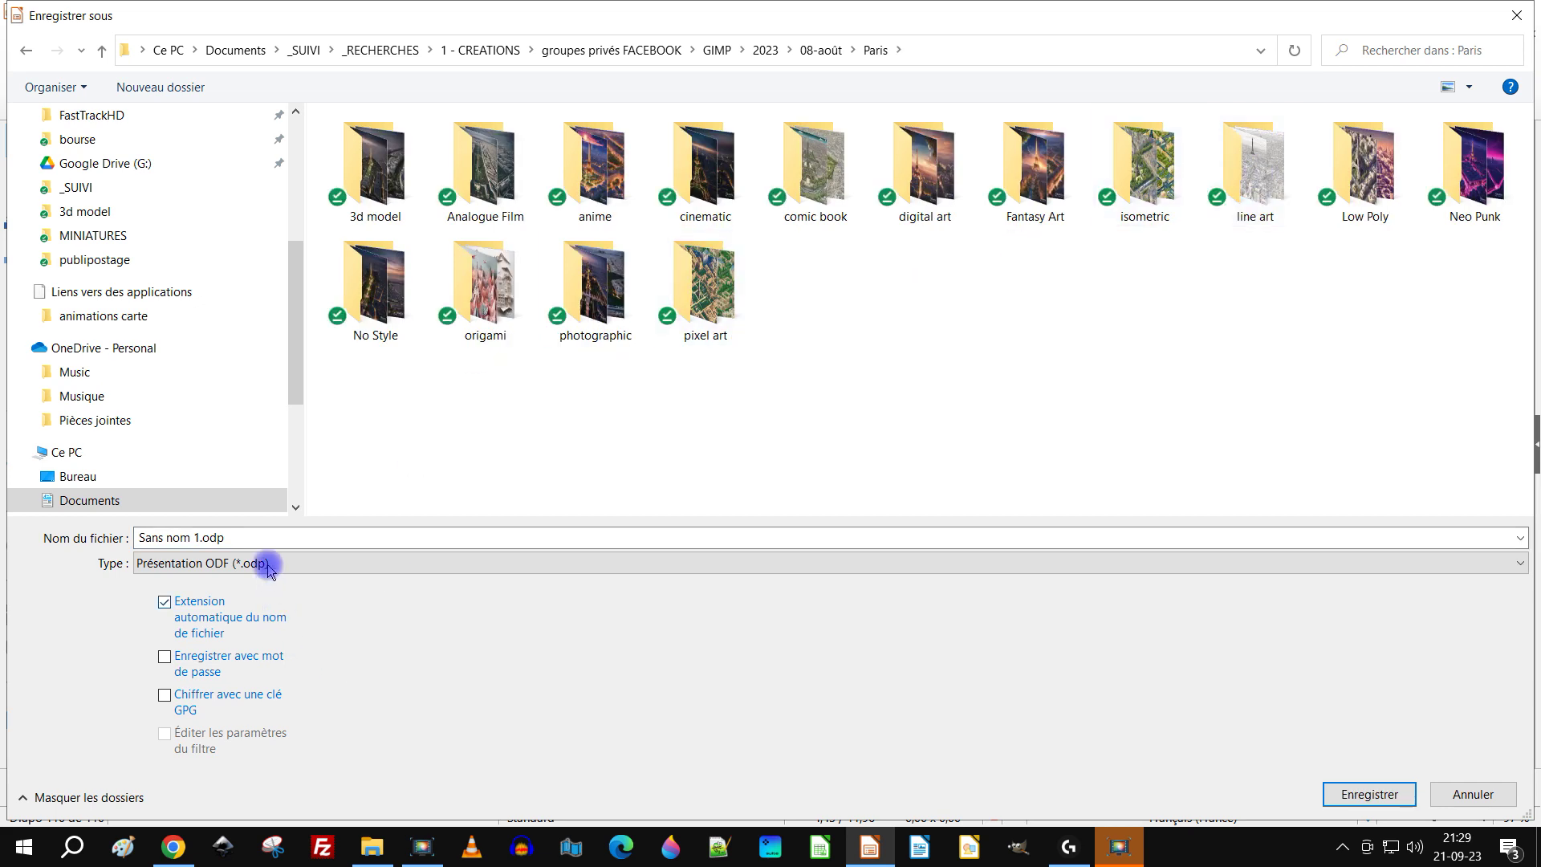
double_click(209, 537)
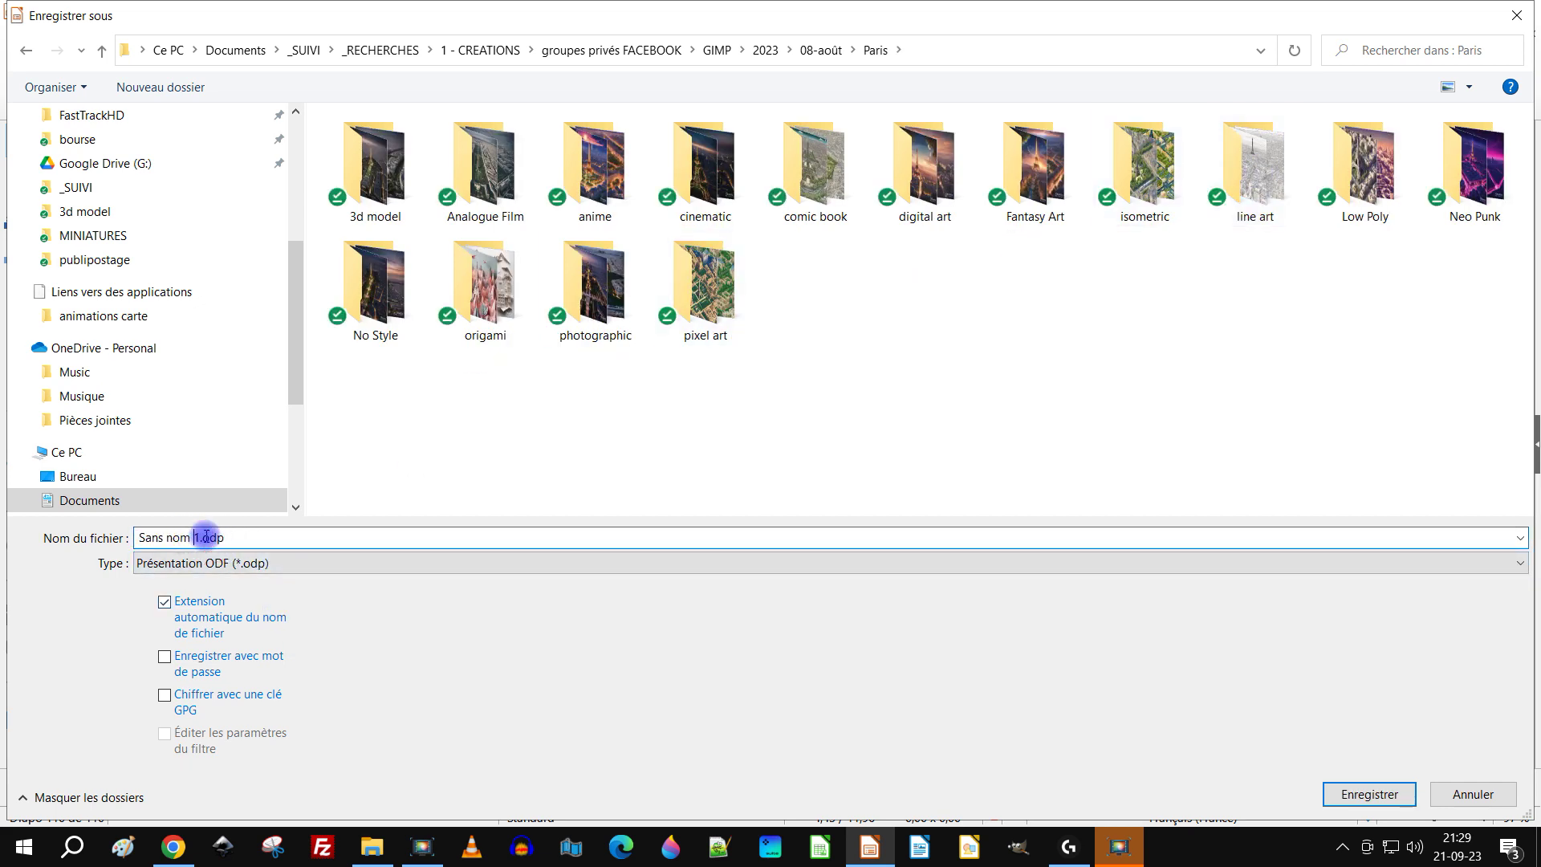
left_click_drag(197, 538, 47, 537)
key("Delete")
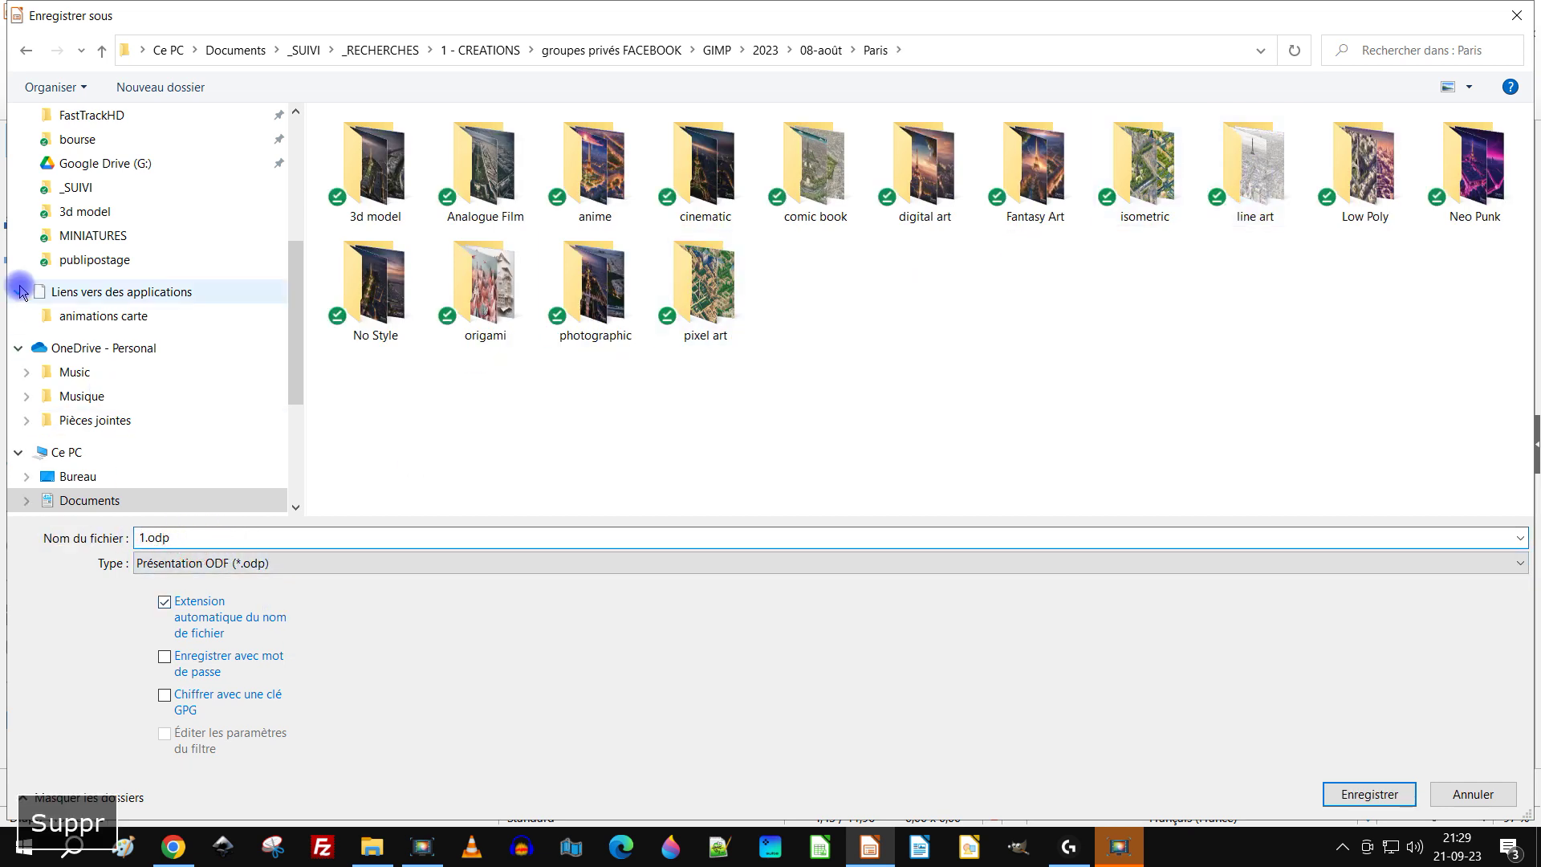
type("Paris du ")
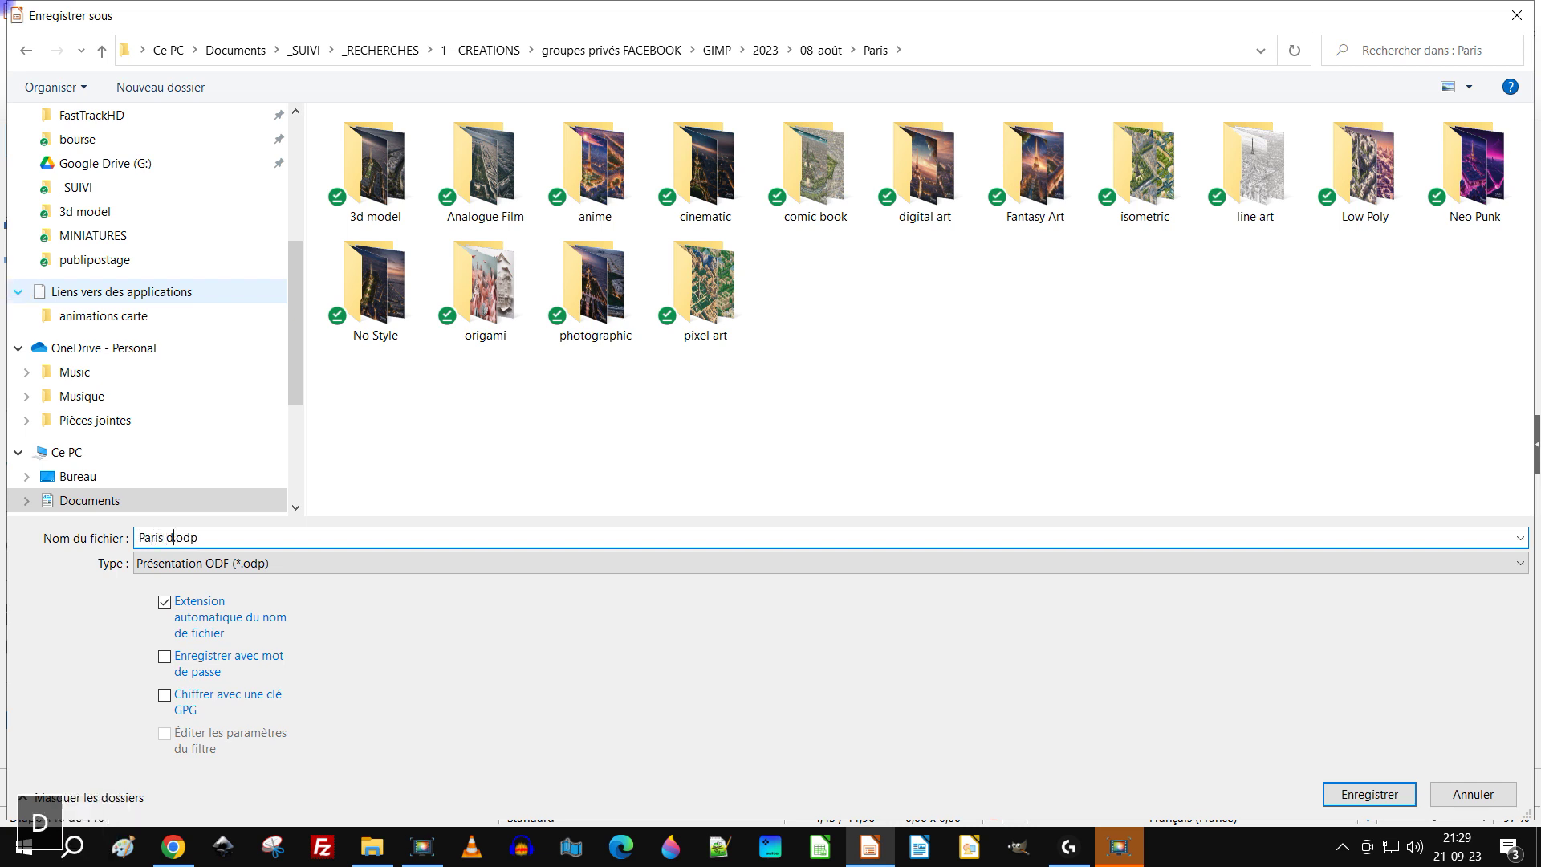
type("fut")
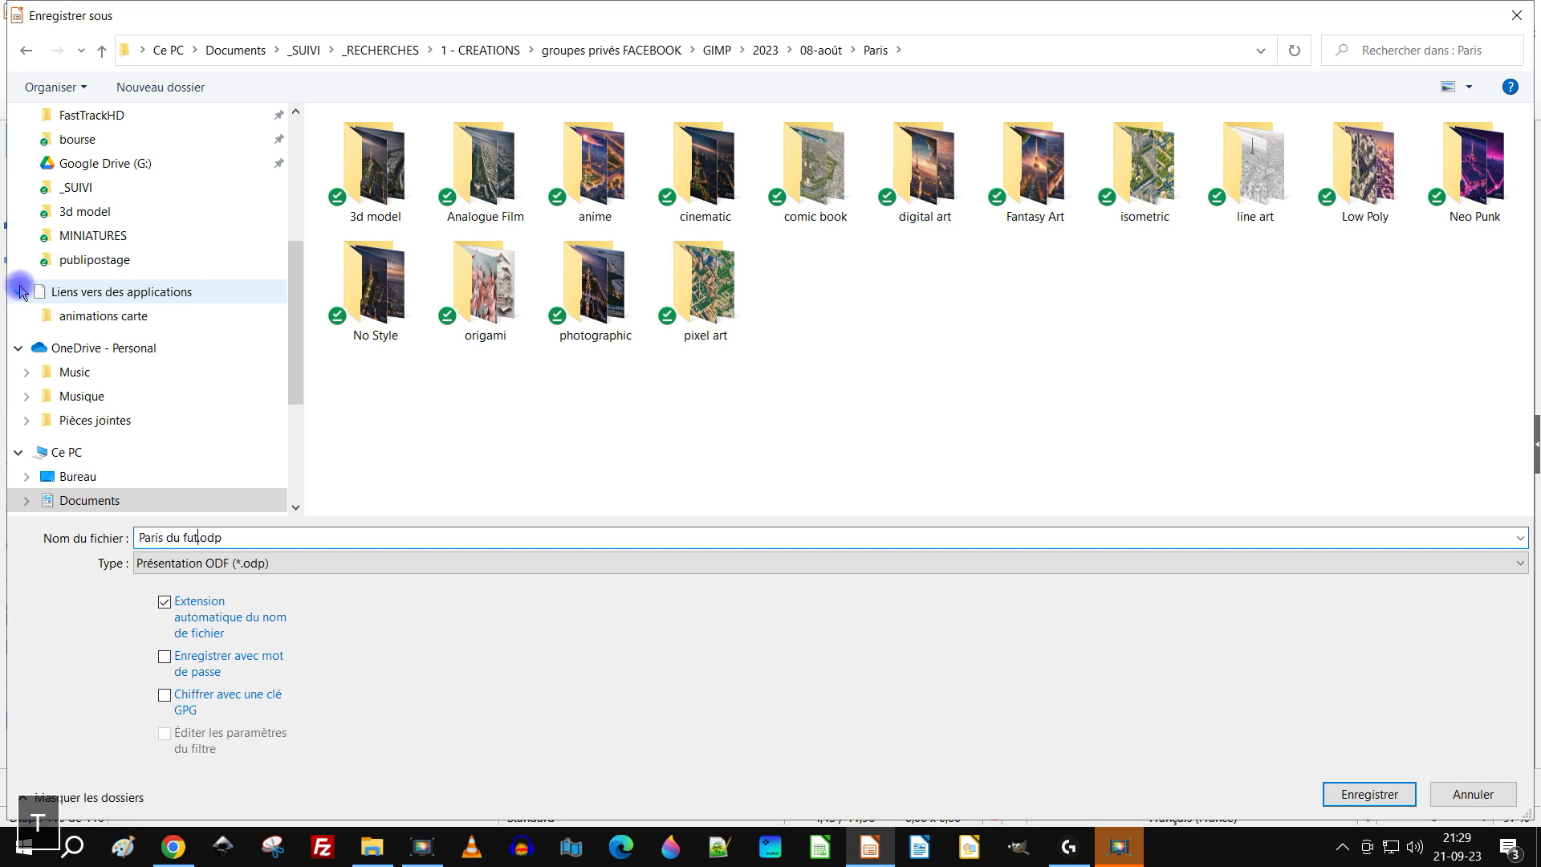
type("ut")
key("BackSpace")
type("r")
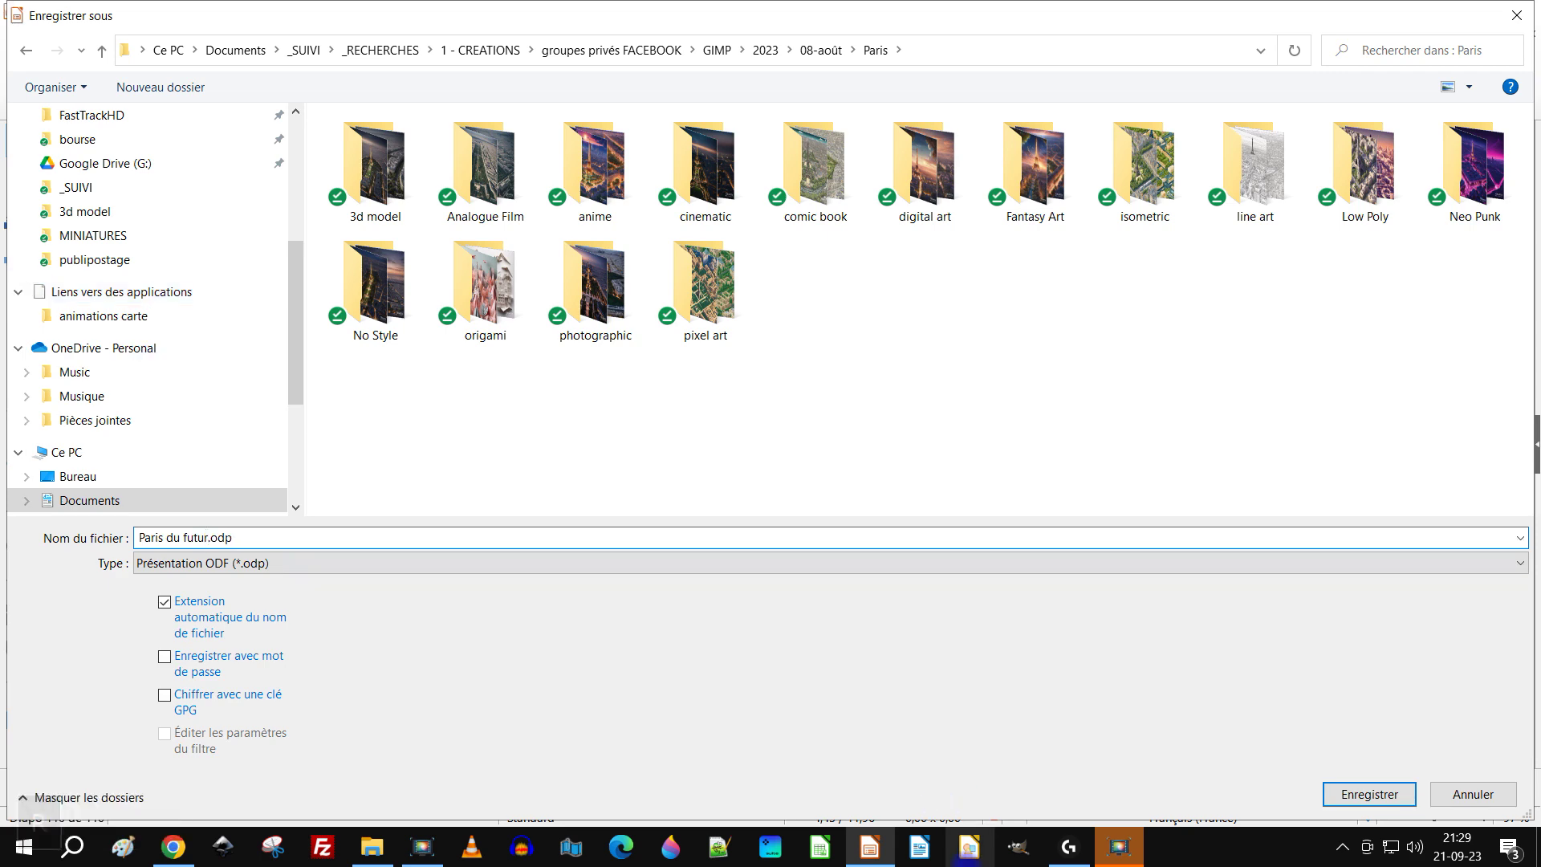
left_click(1374, 792)
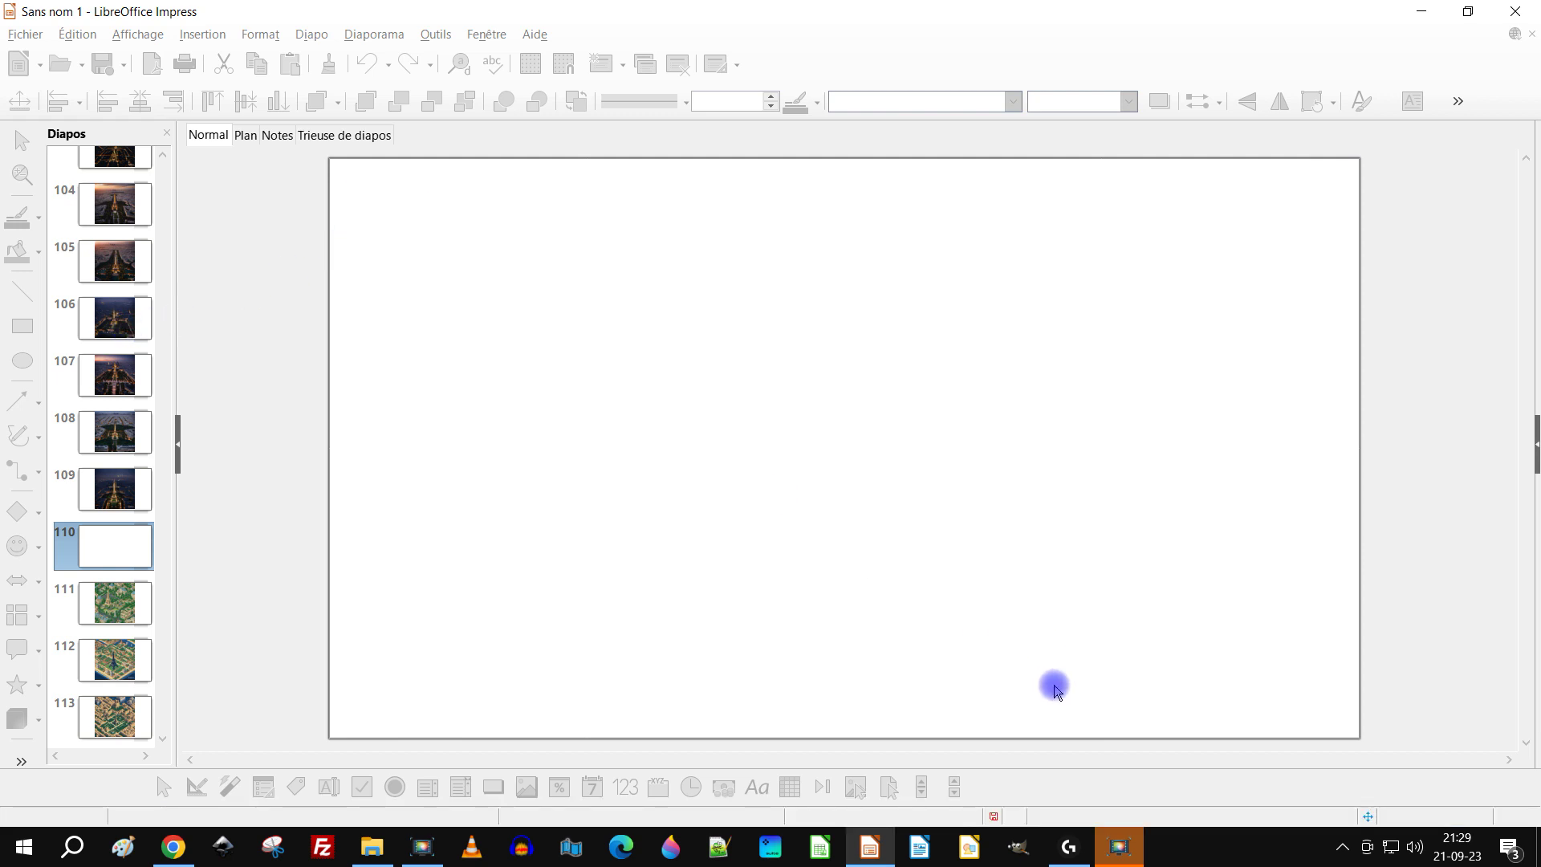
Switch to File Explorer to check the saved file Paris du futur.odp in the Paris folder, and return to Impress
left_click(372, 847)
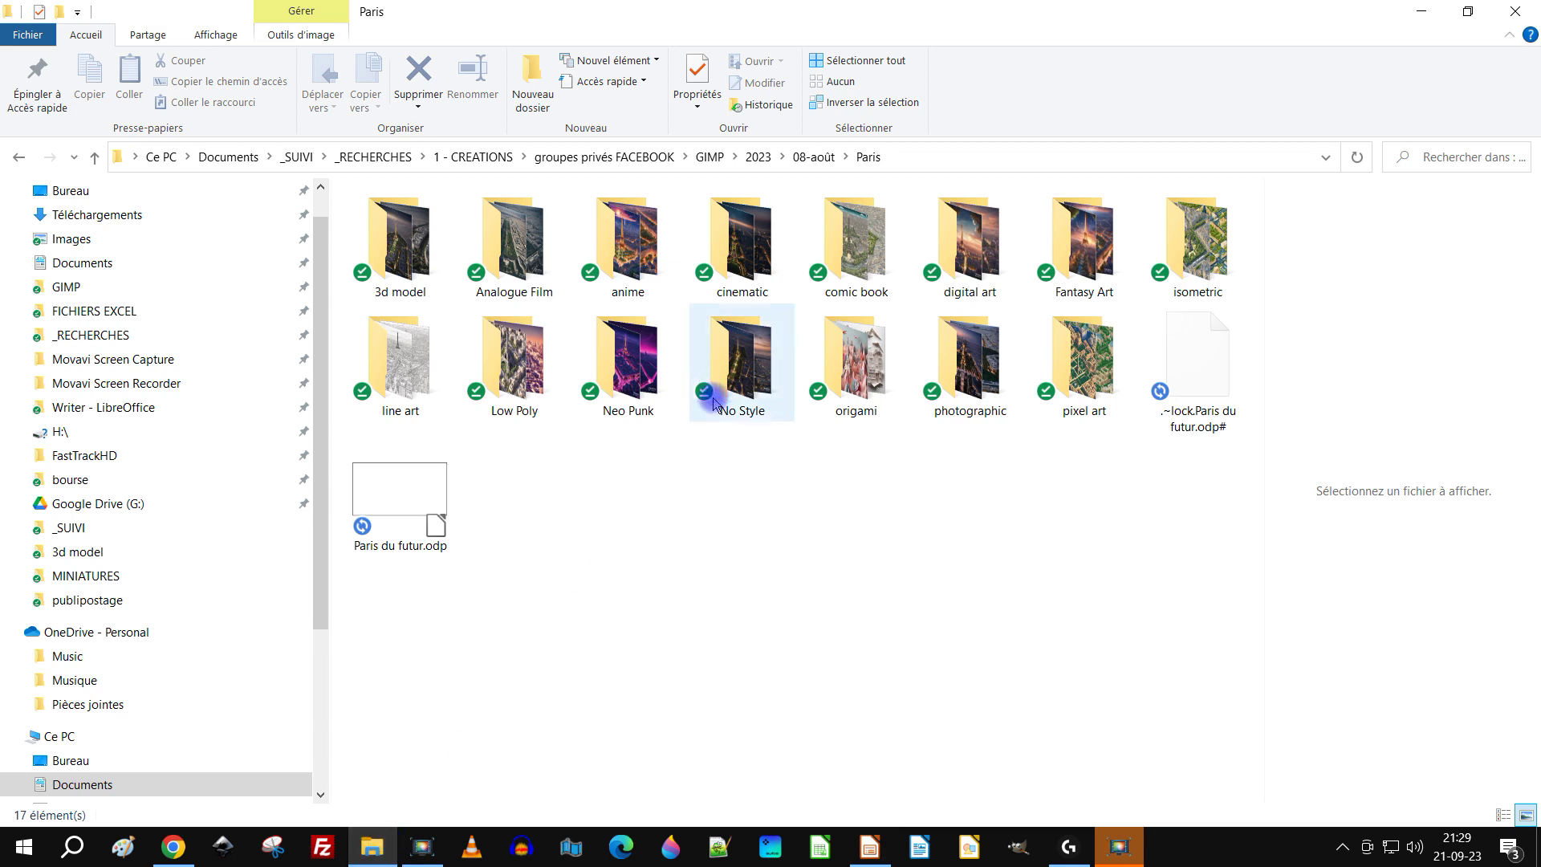
left_click(401, 543)
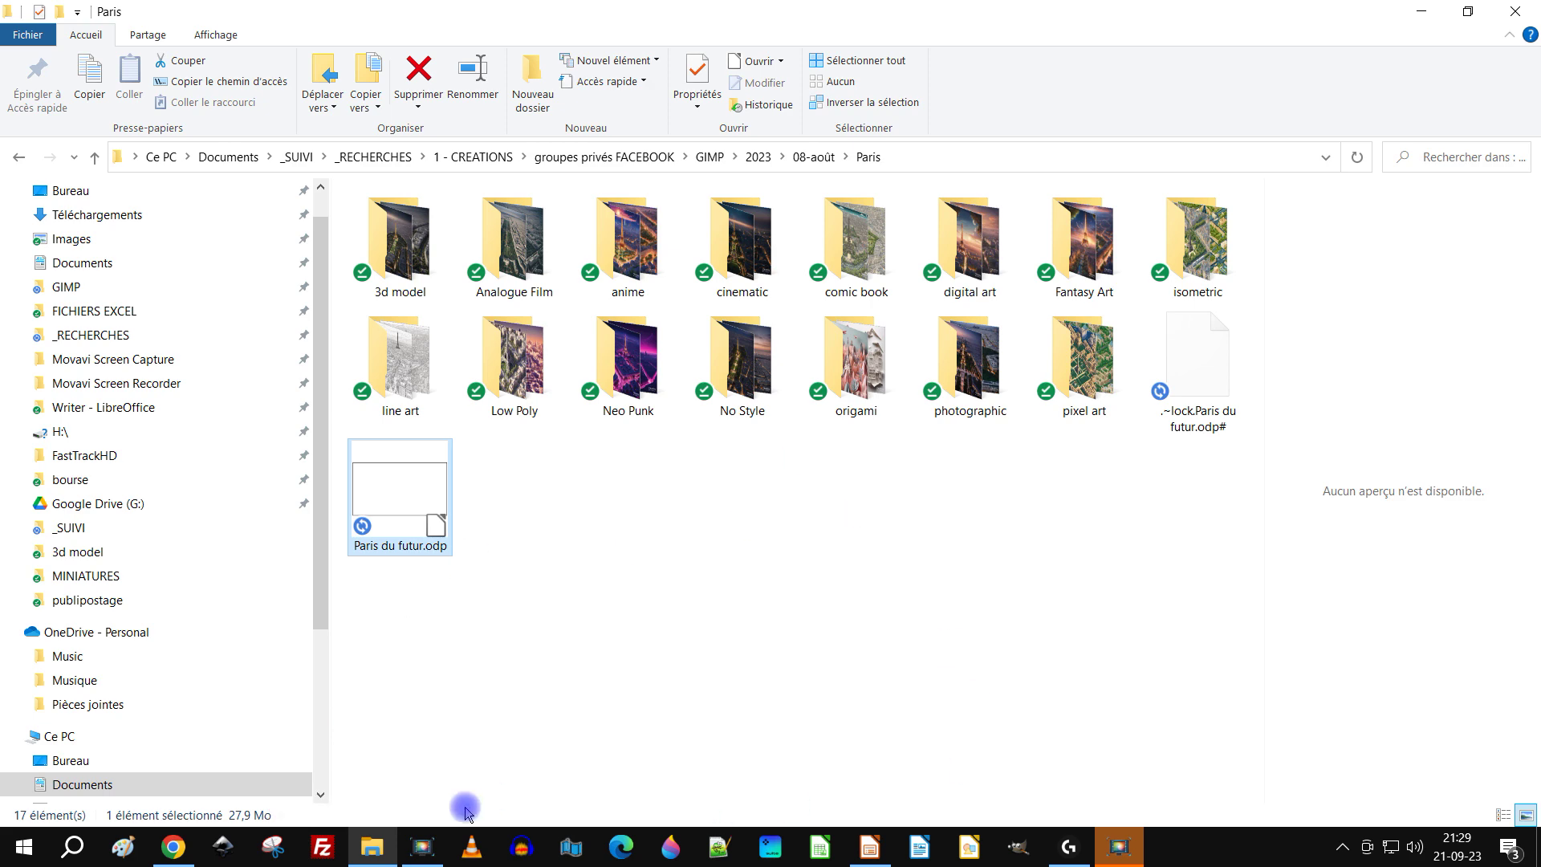
left_click(870, 846)
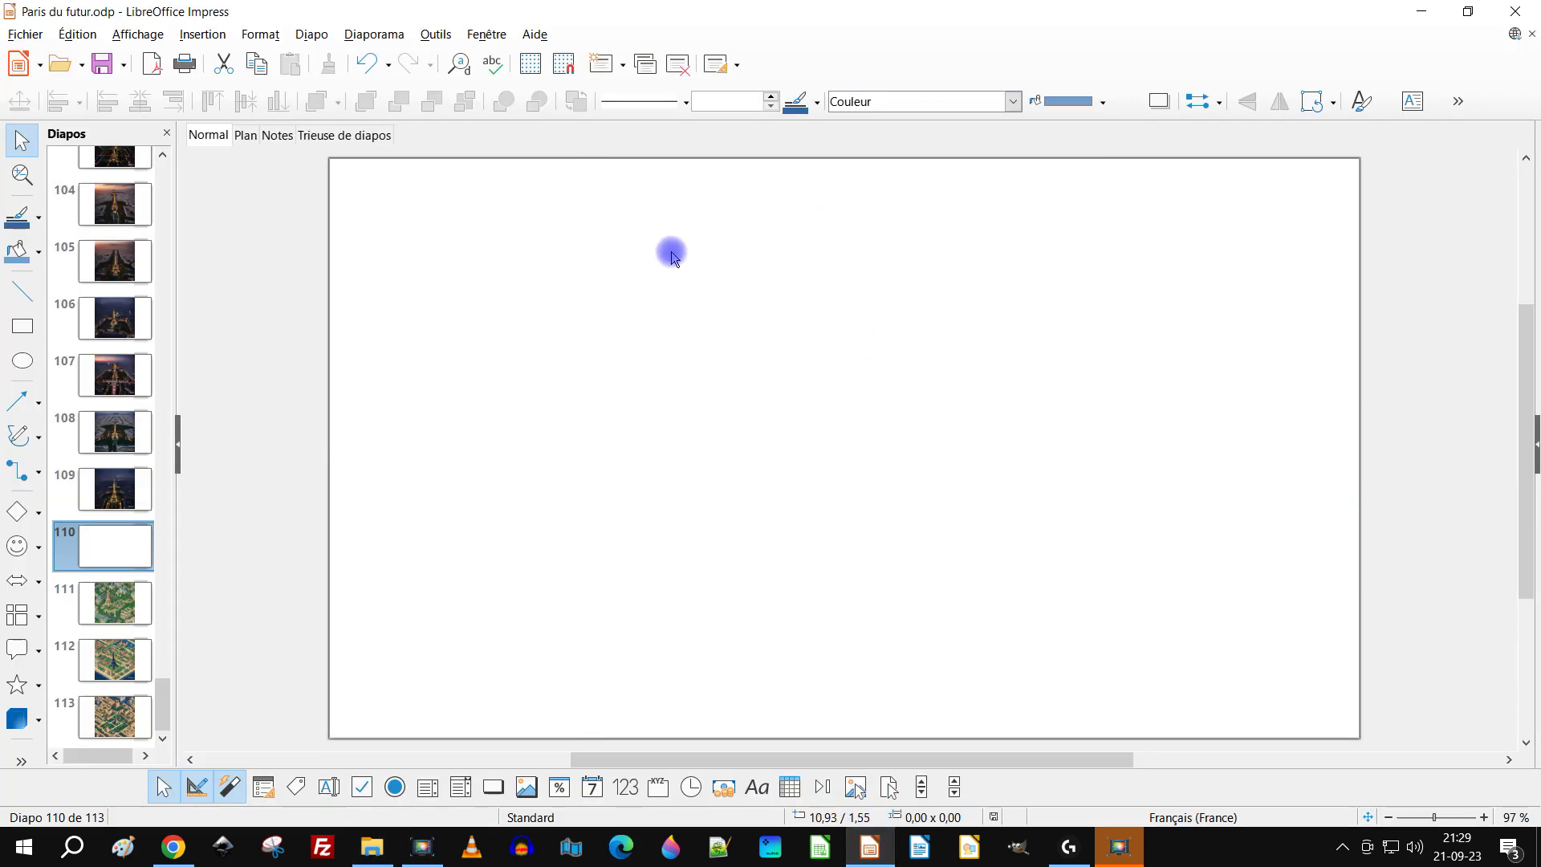
Apply the Balayer transition to slide 109 with the variant Du haut vers le bas
left_click(117, 488)
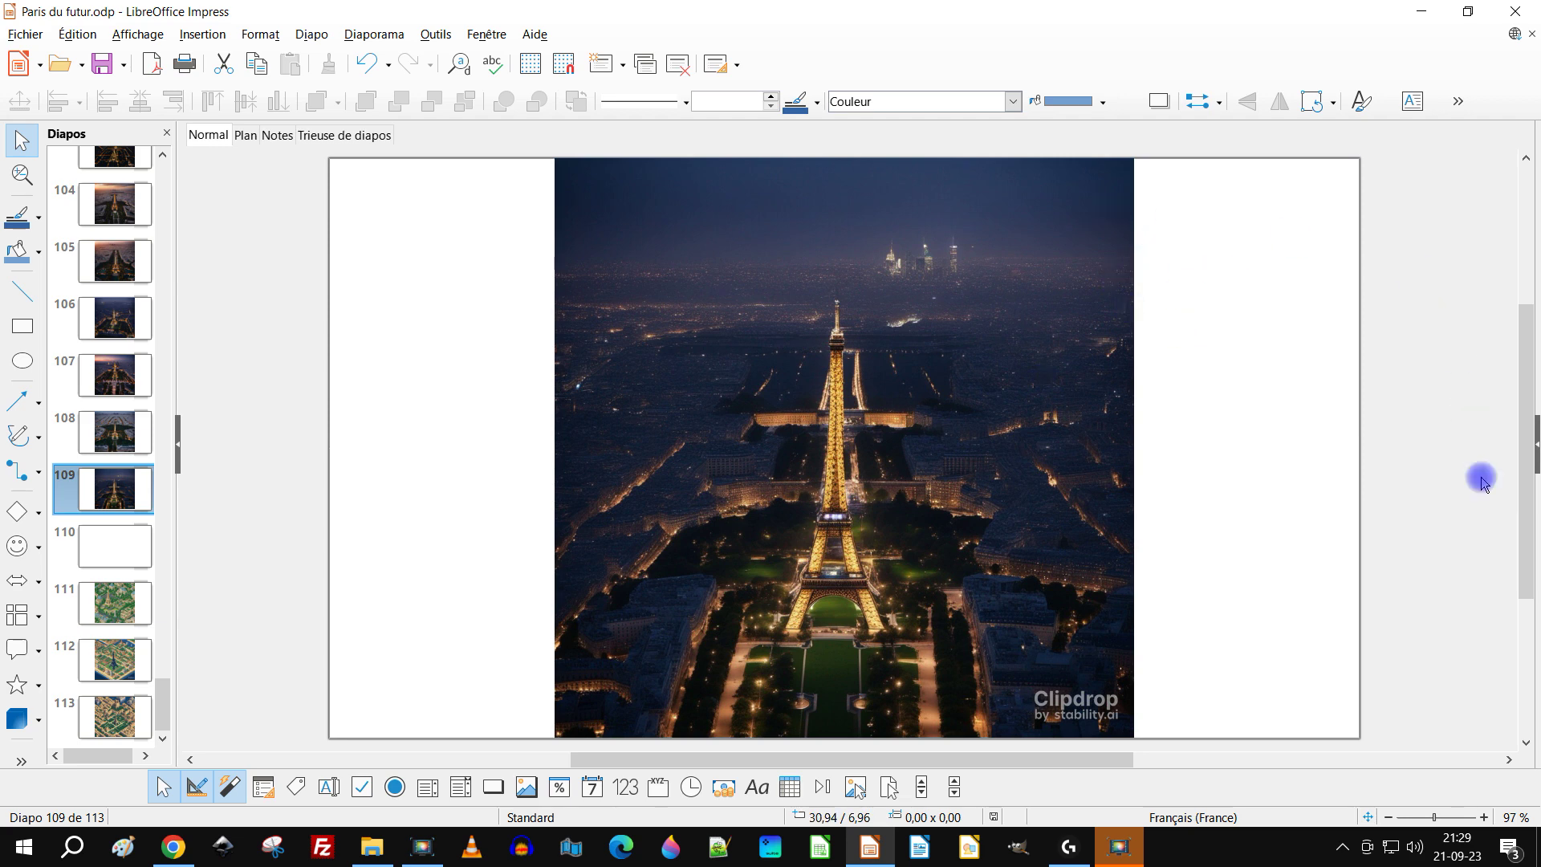
left_click(1536, 456)
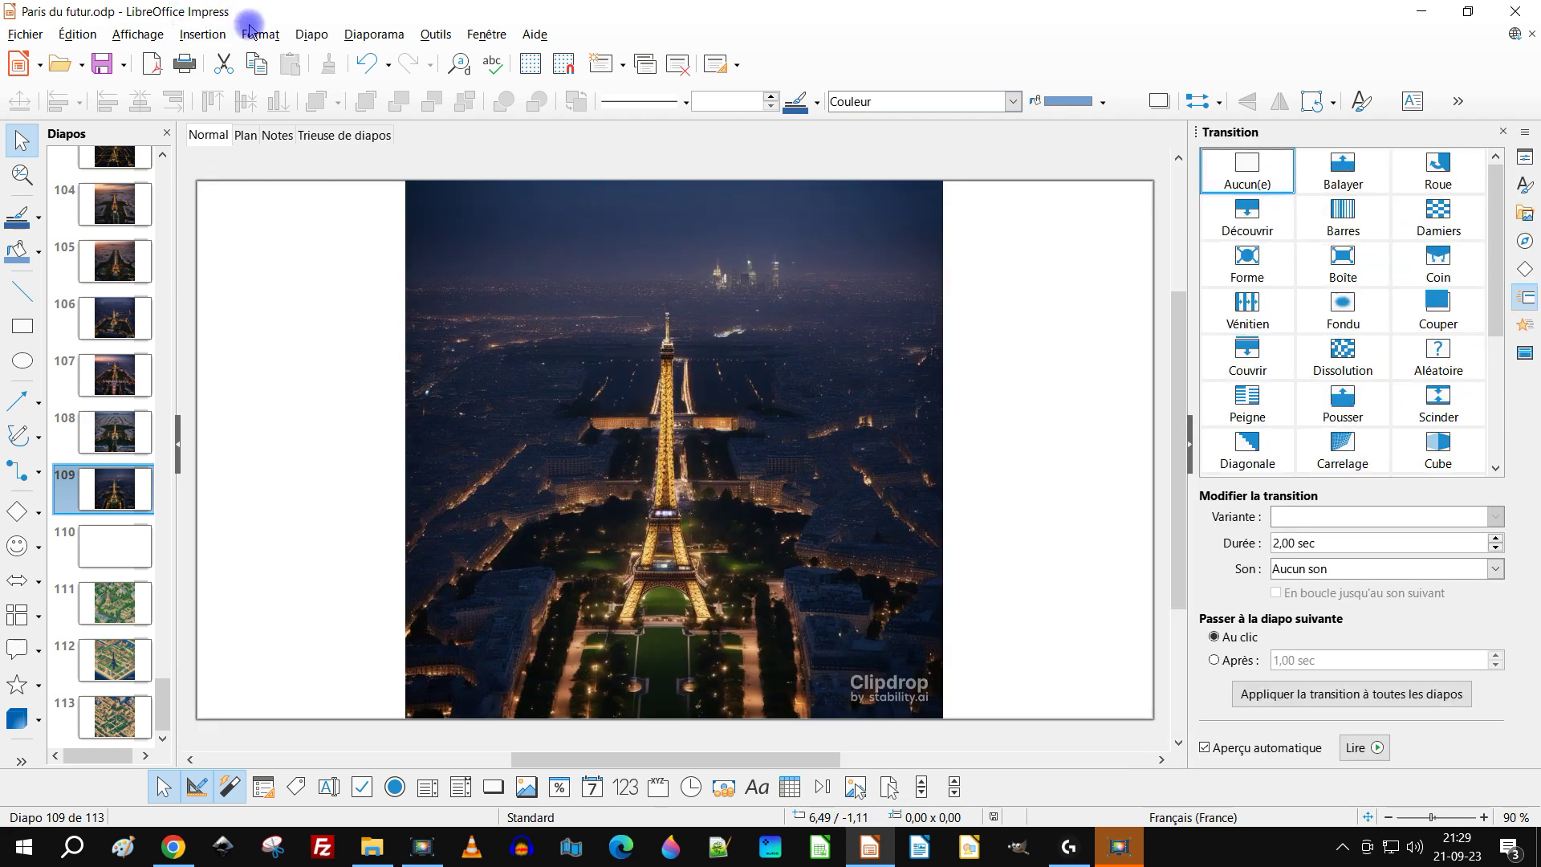
scroll(1308, 303, "down", 2)
scroll(1318, 302, "up", 2)
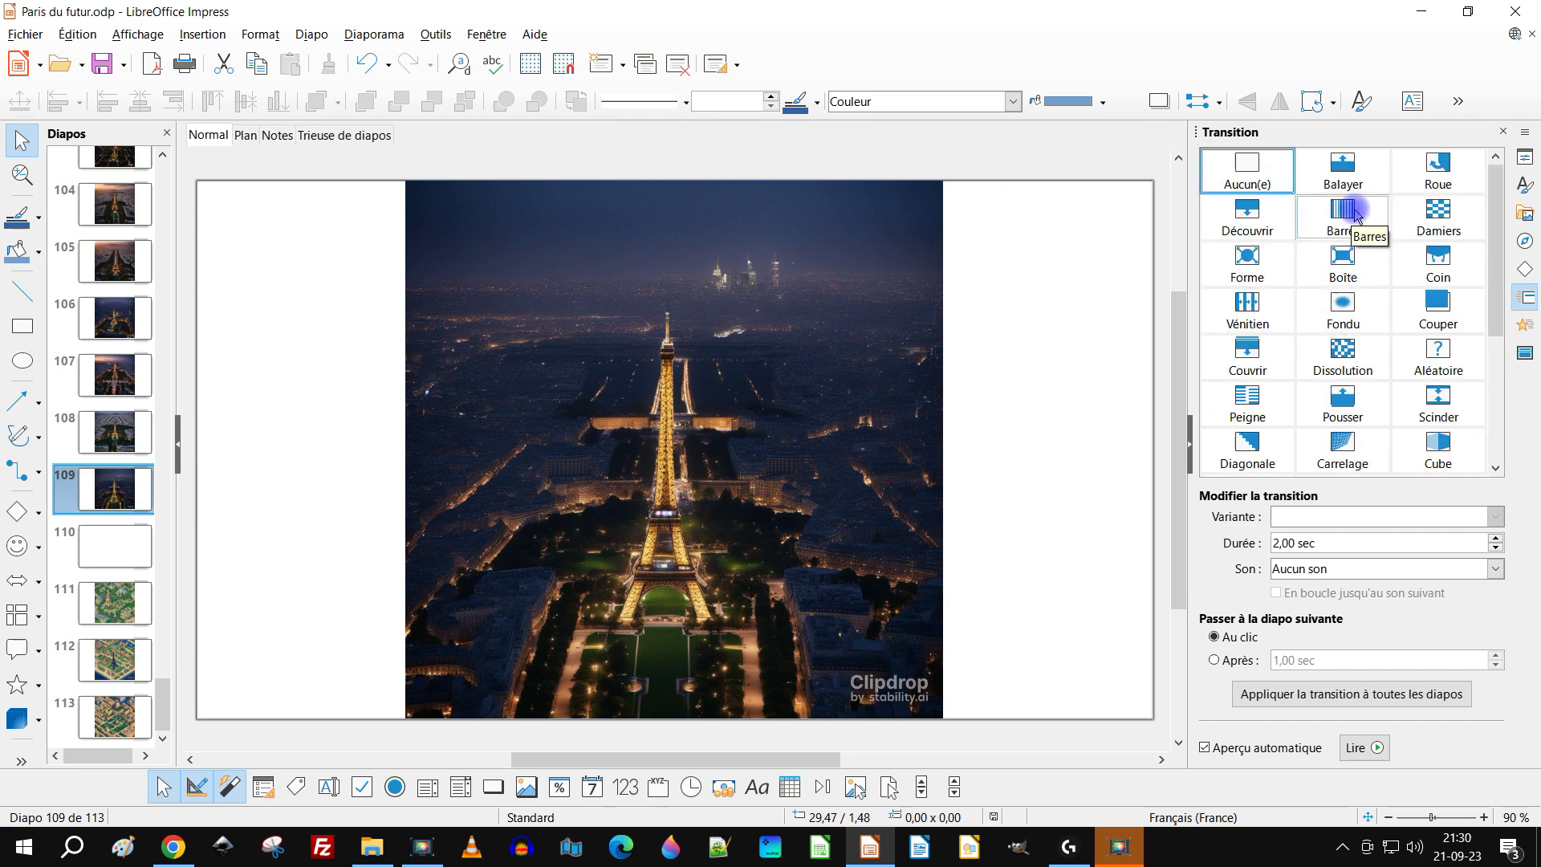
left_click(1346, 165)
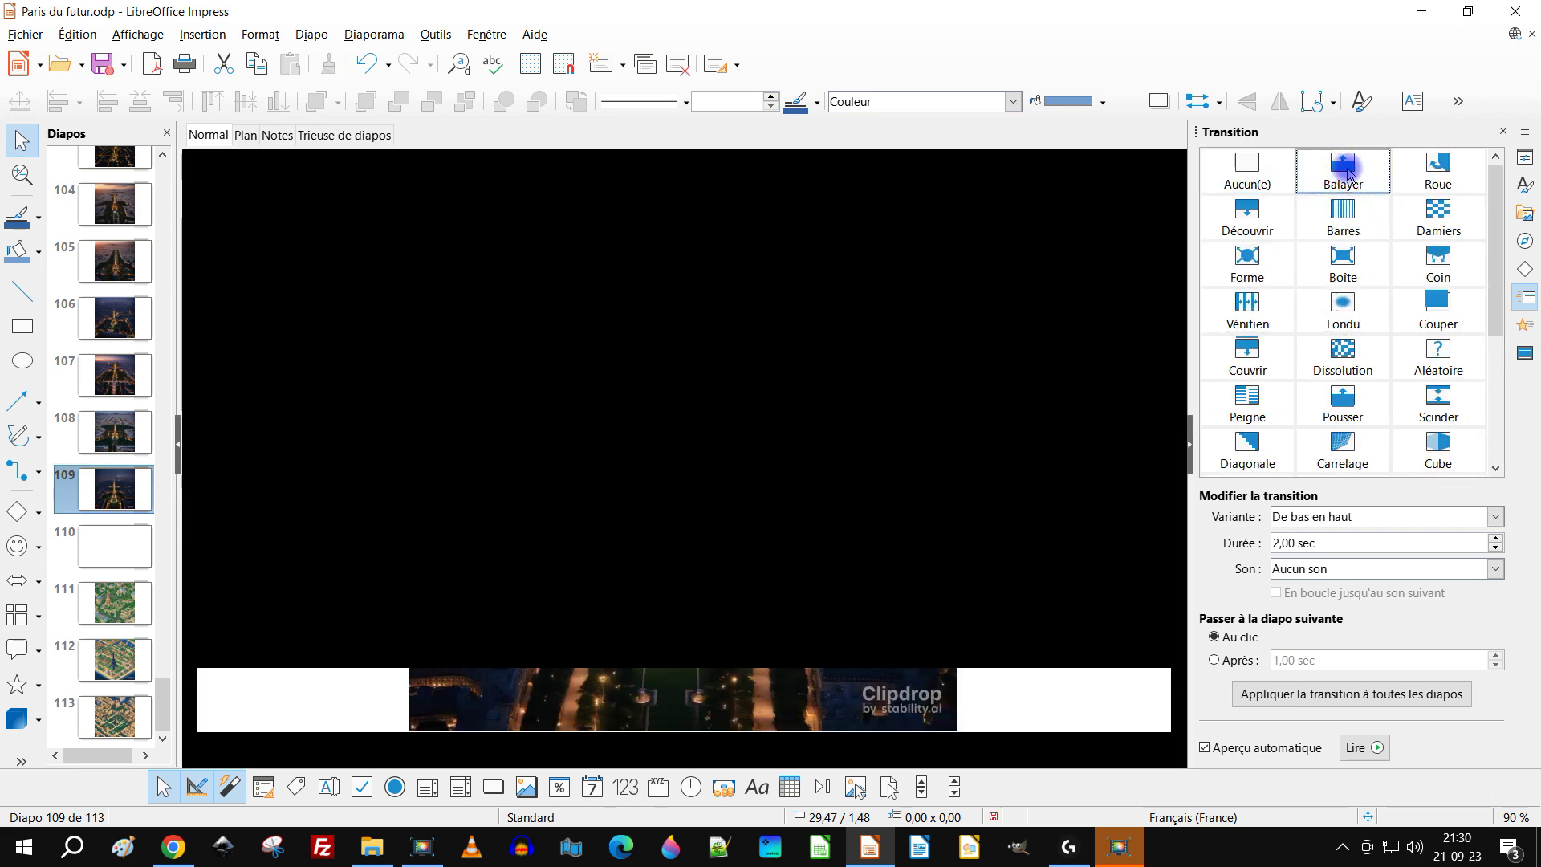
left_click(1352, 517)
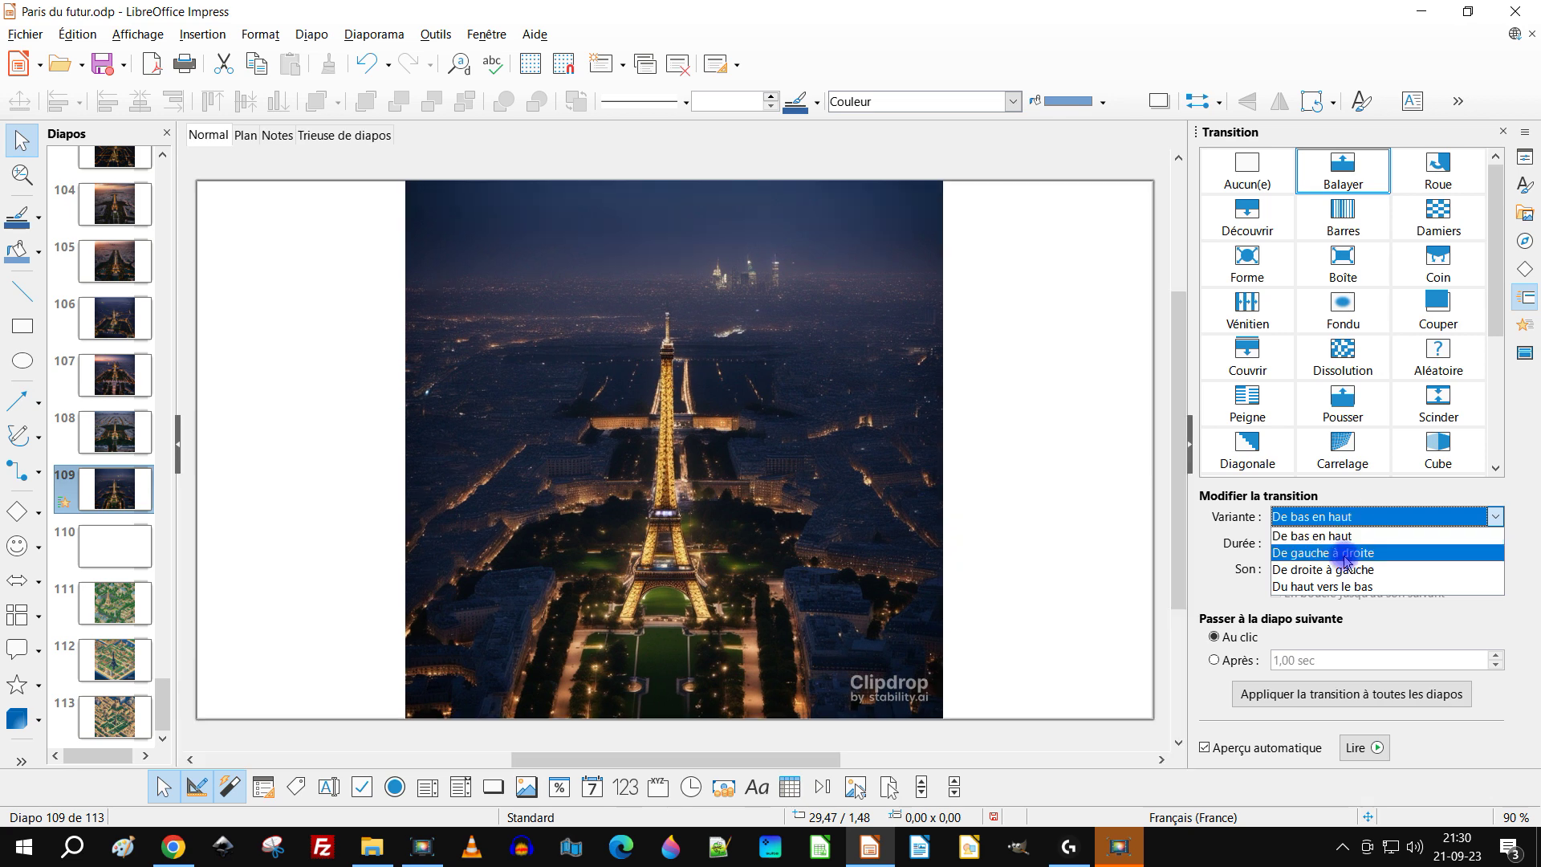
left_click(1338, 585)
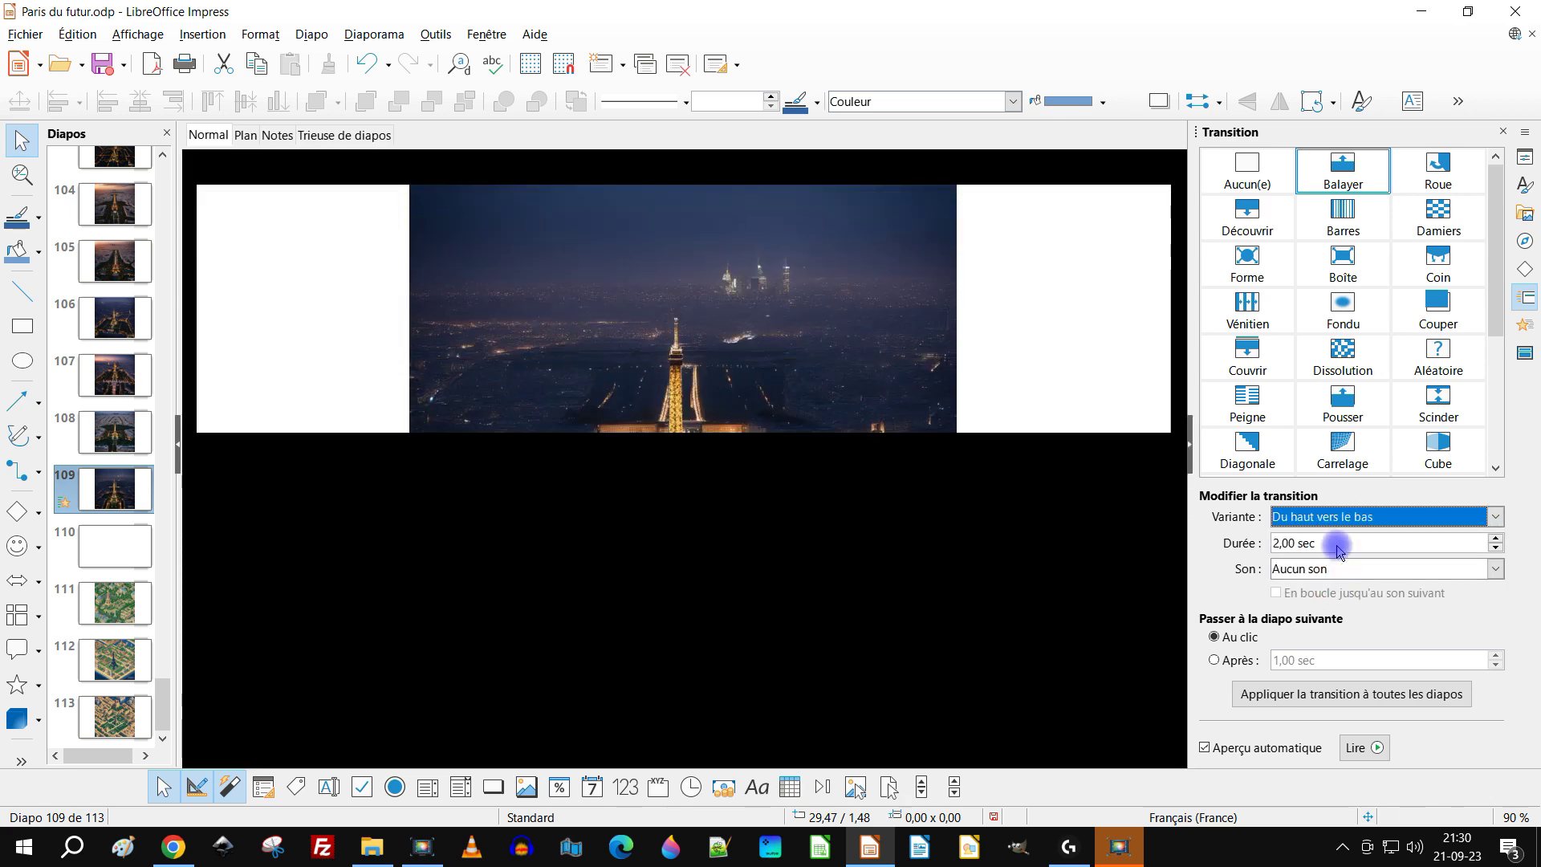
Try the Balayer variants De gauche à droite and De droite à gauche on slide 109
left_click(1339, 518)
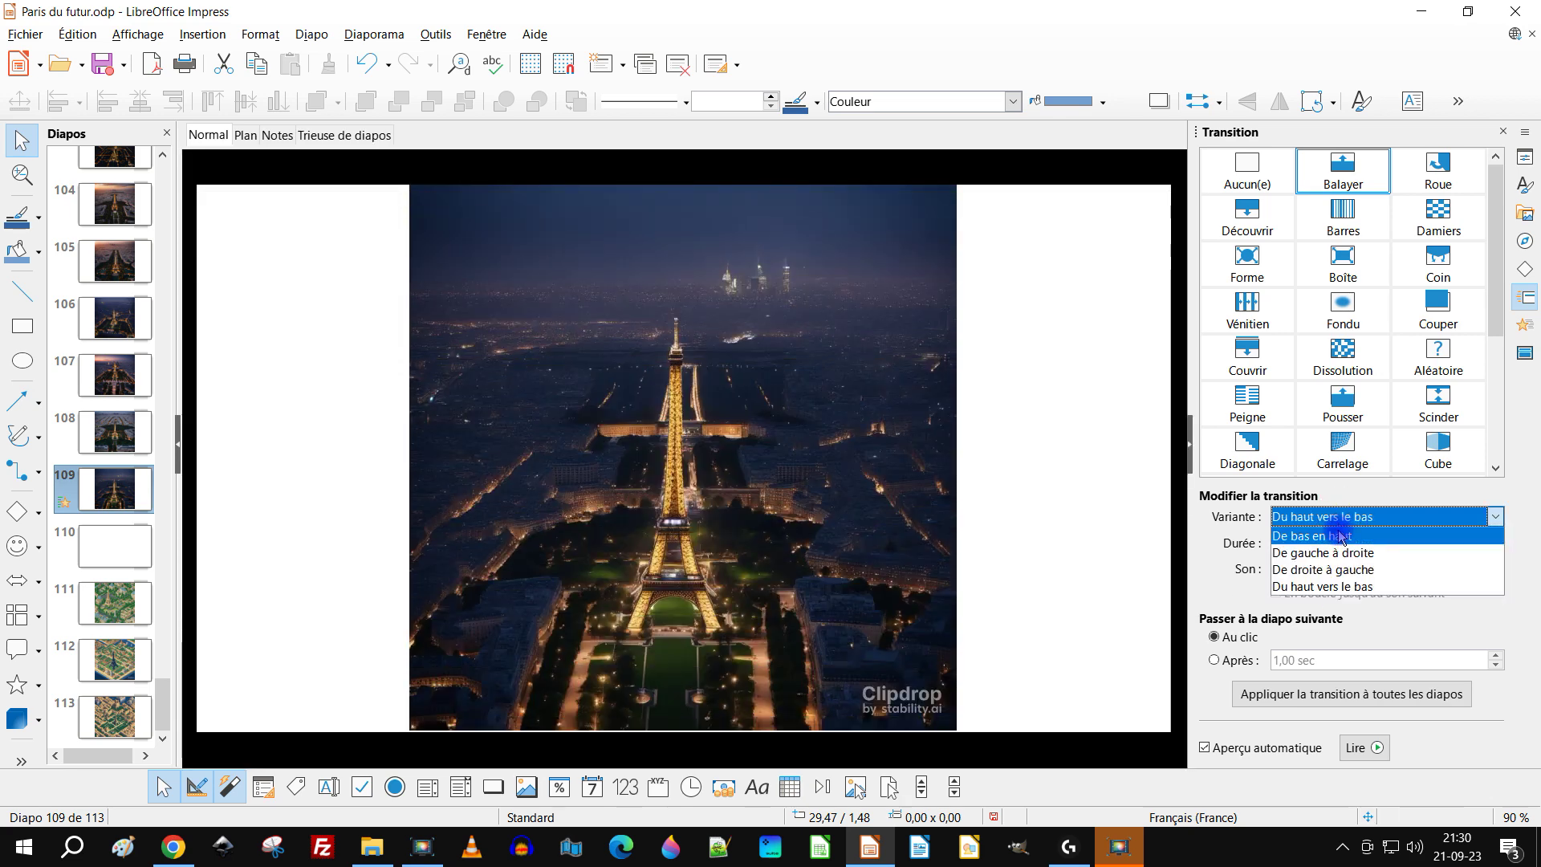
left_click(1338, 553)
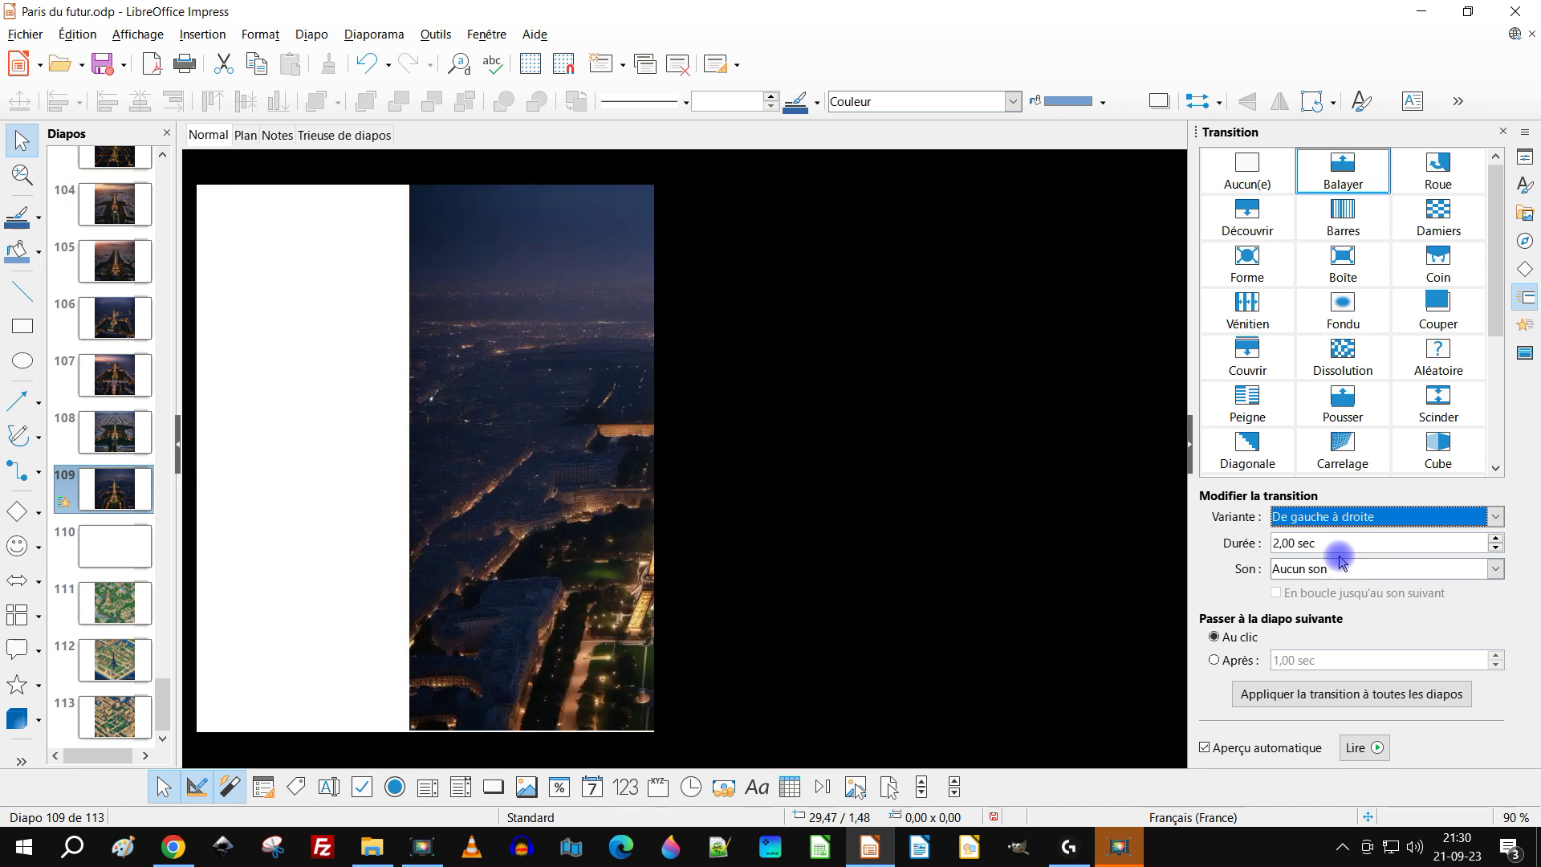
left_click(1349, 518)
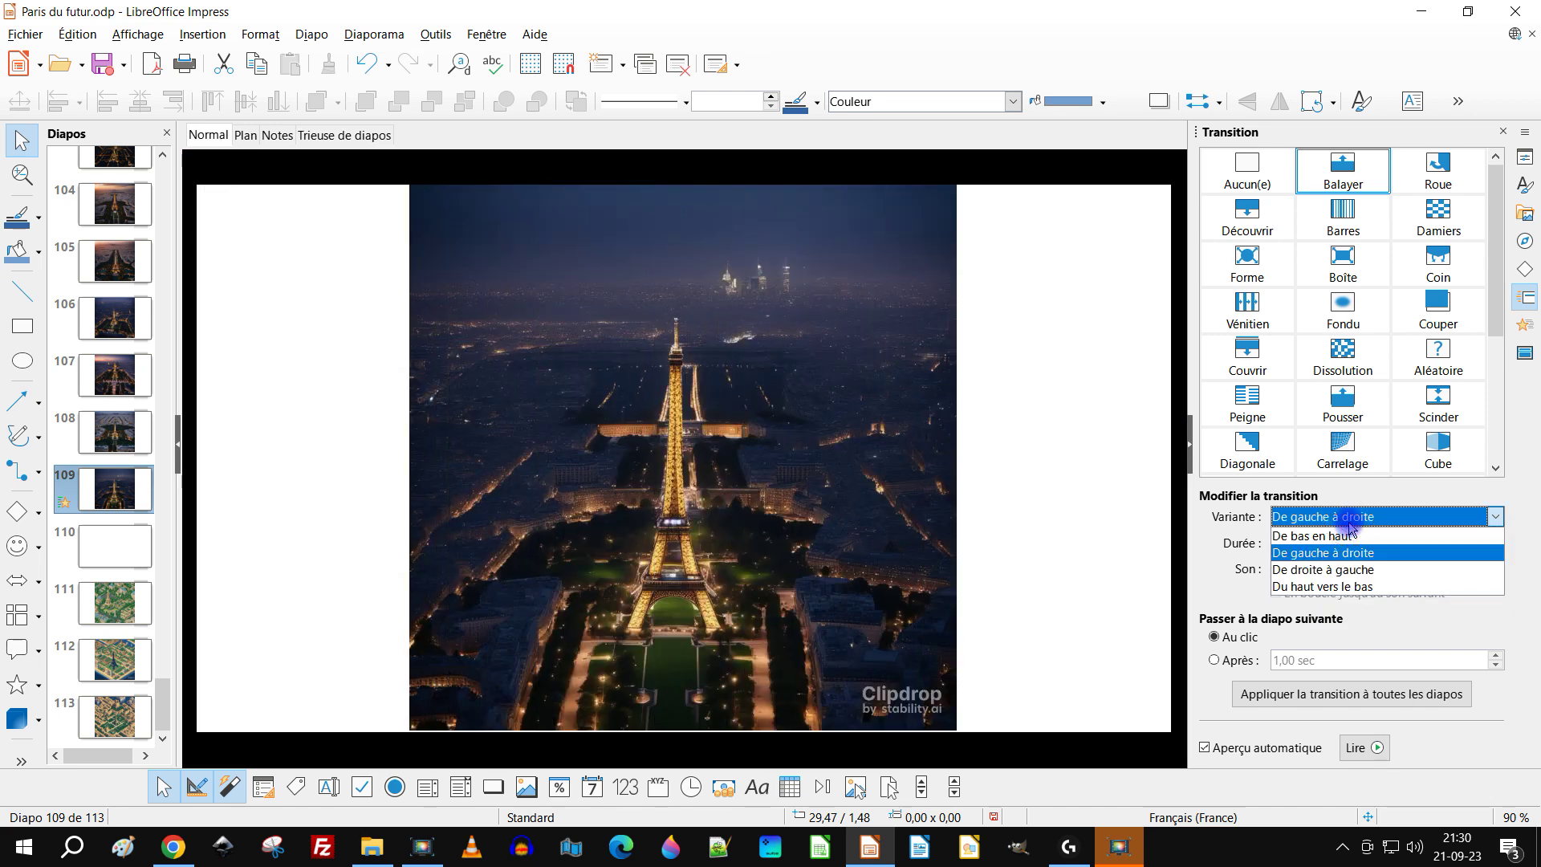
left_click(1357, 571)
Try the Barres transition on slide 109 with the variants Vertical and Horizontal
left_click(1365, 221)
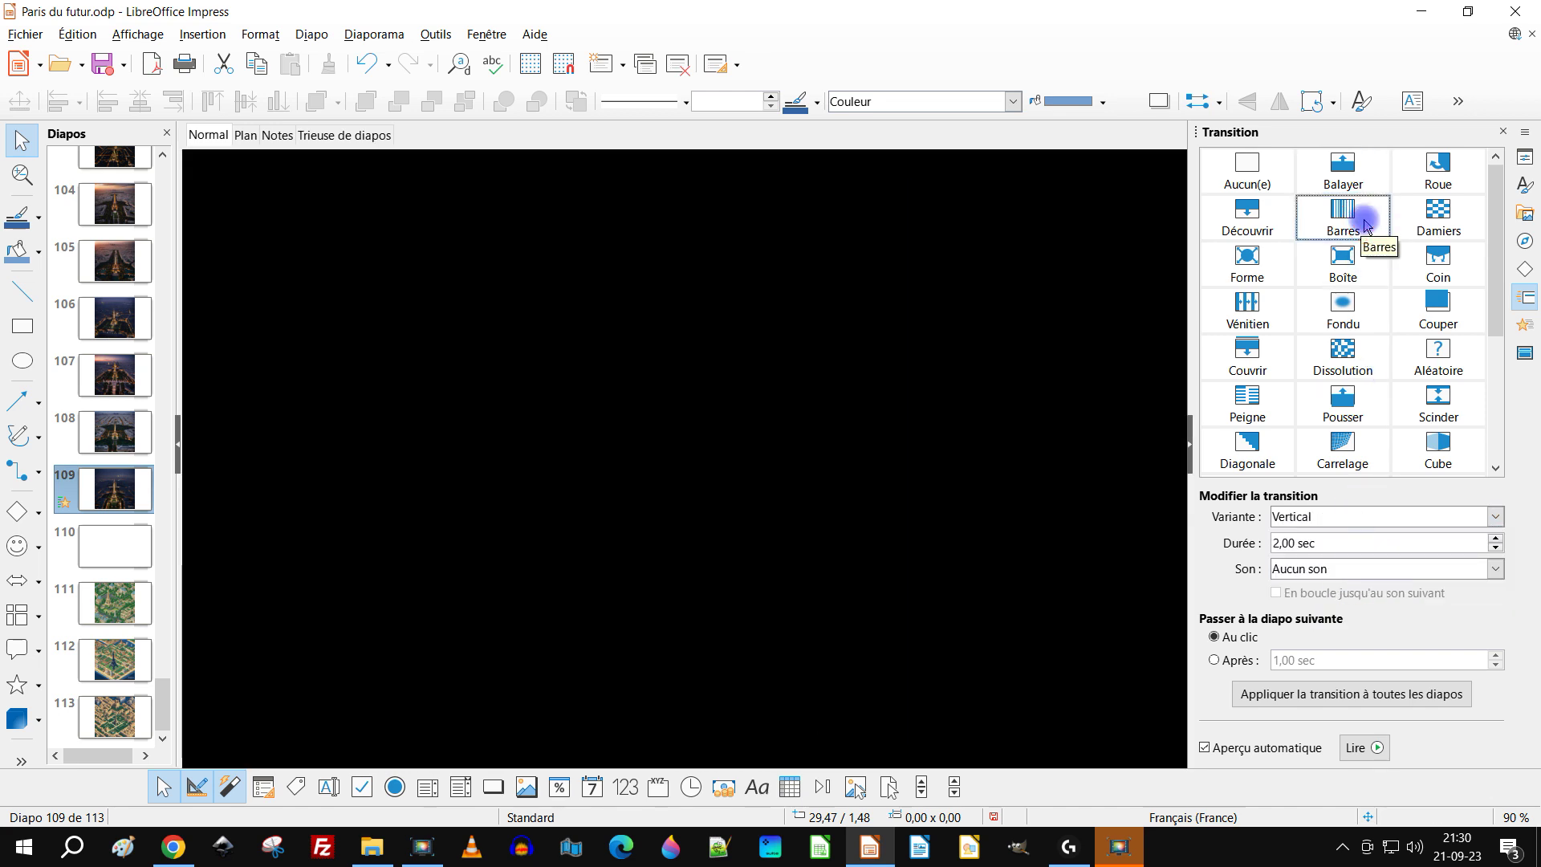
left_click(1356, 516)
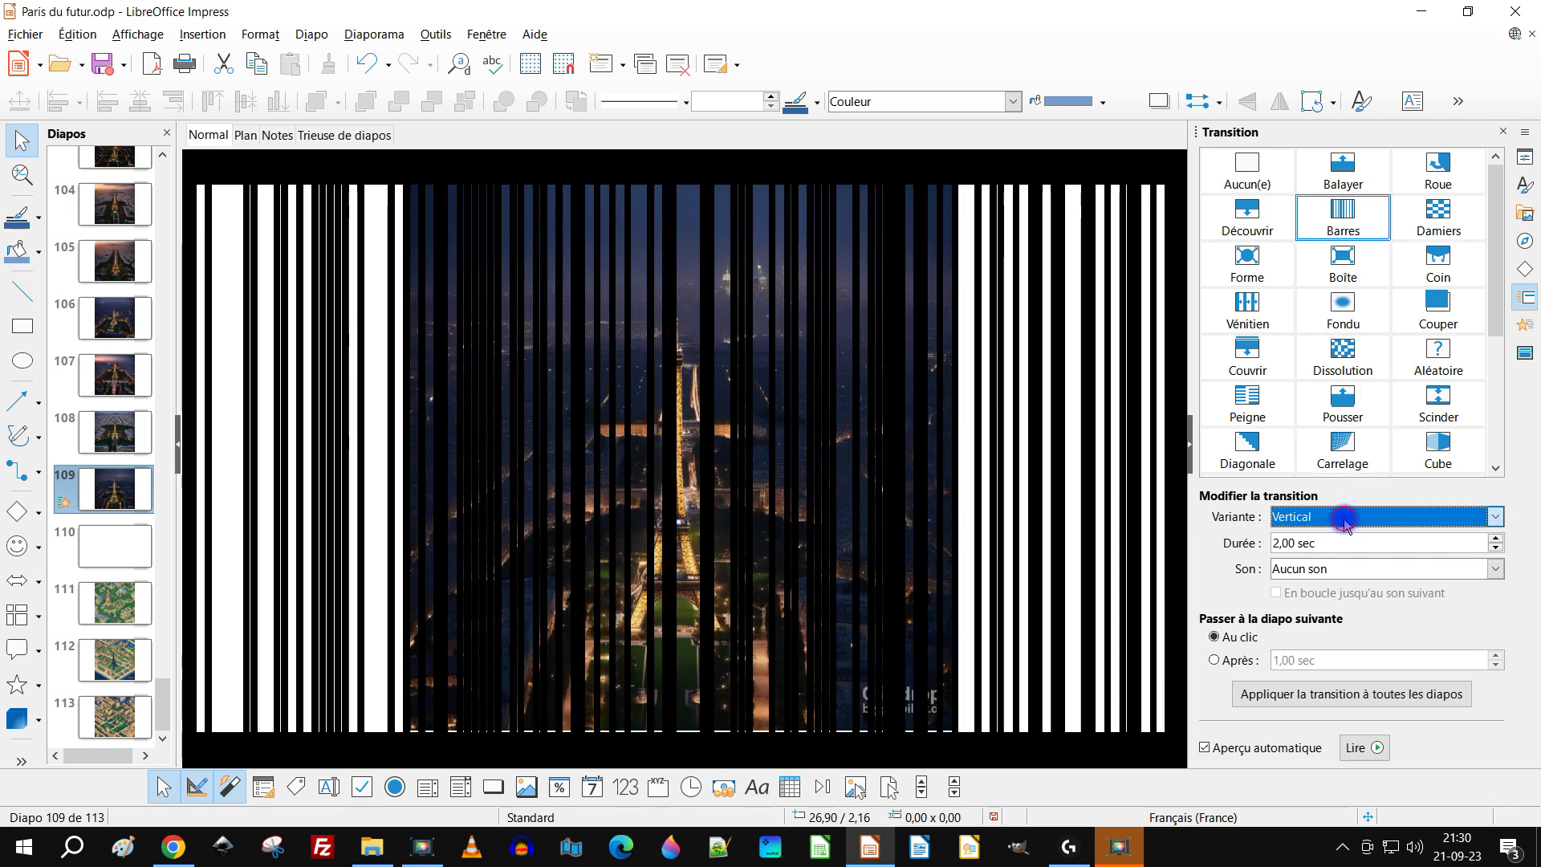
left_click(1432, 514)
left_click(1393, 543)
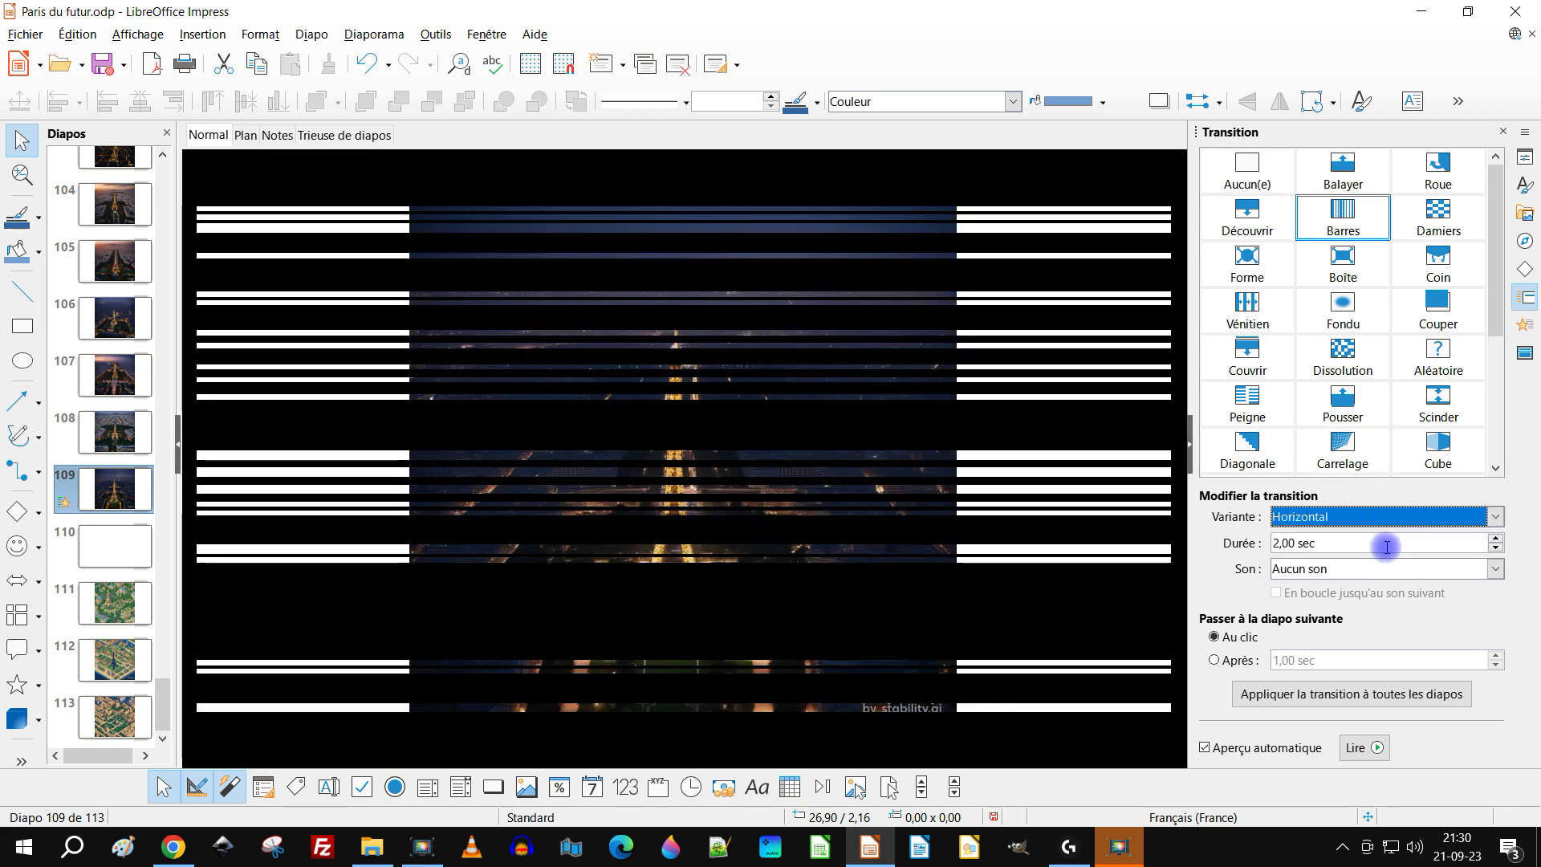
Apply the Damiers transition to slide 109
left_click(1430, 212)
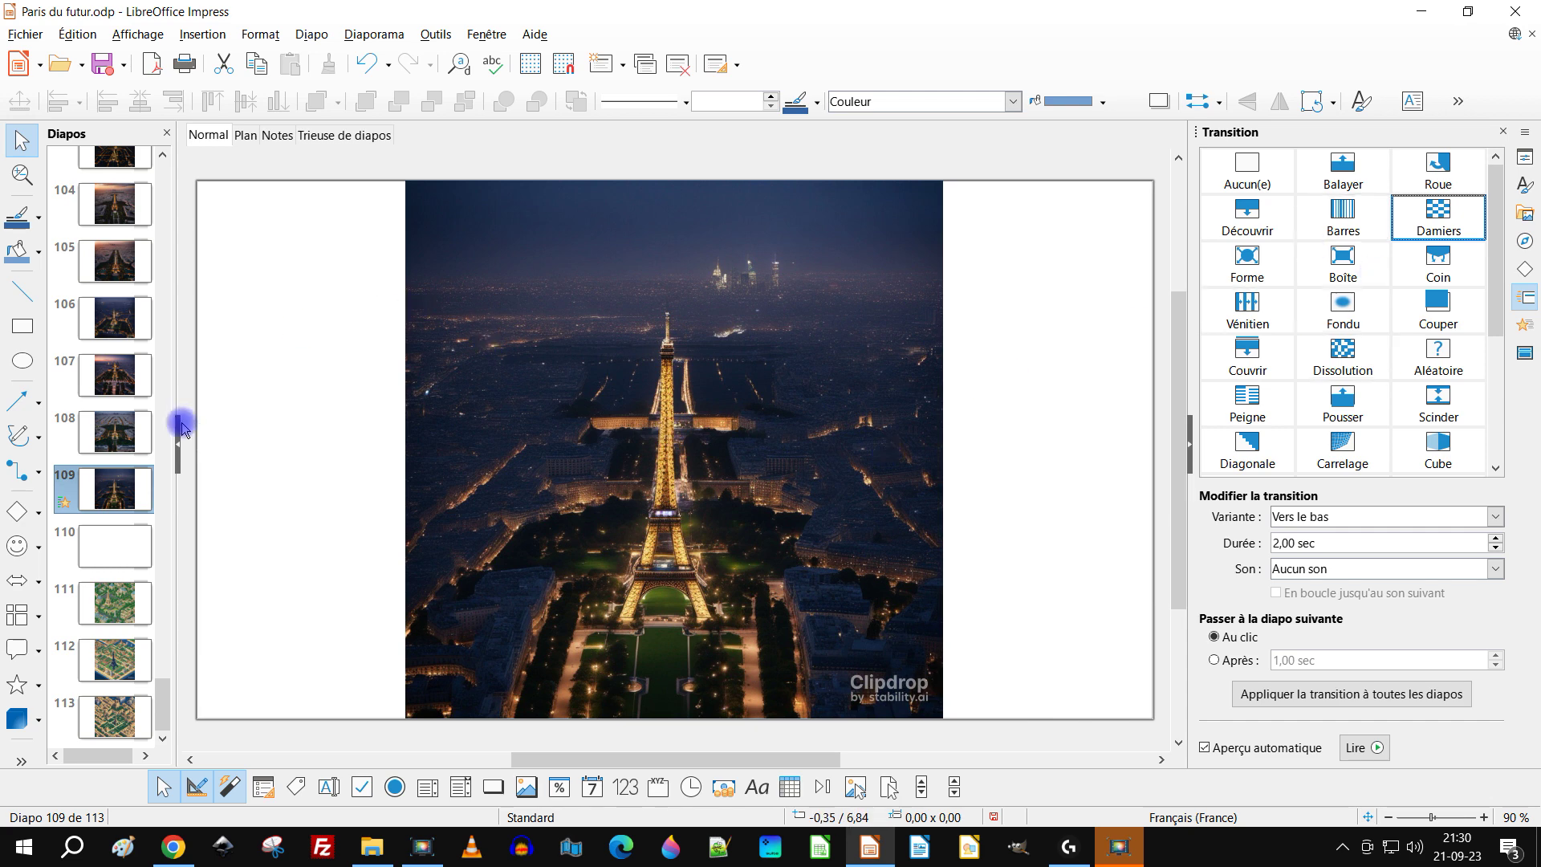
Go back to the beginning of the slide list and view the media insertion options that include Album photo
scroll(121, 446, "up", 10)
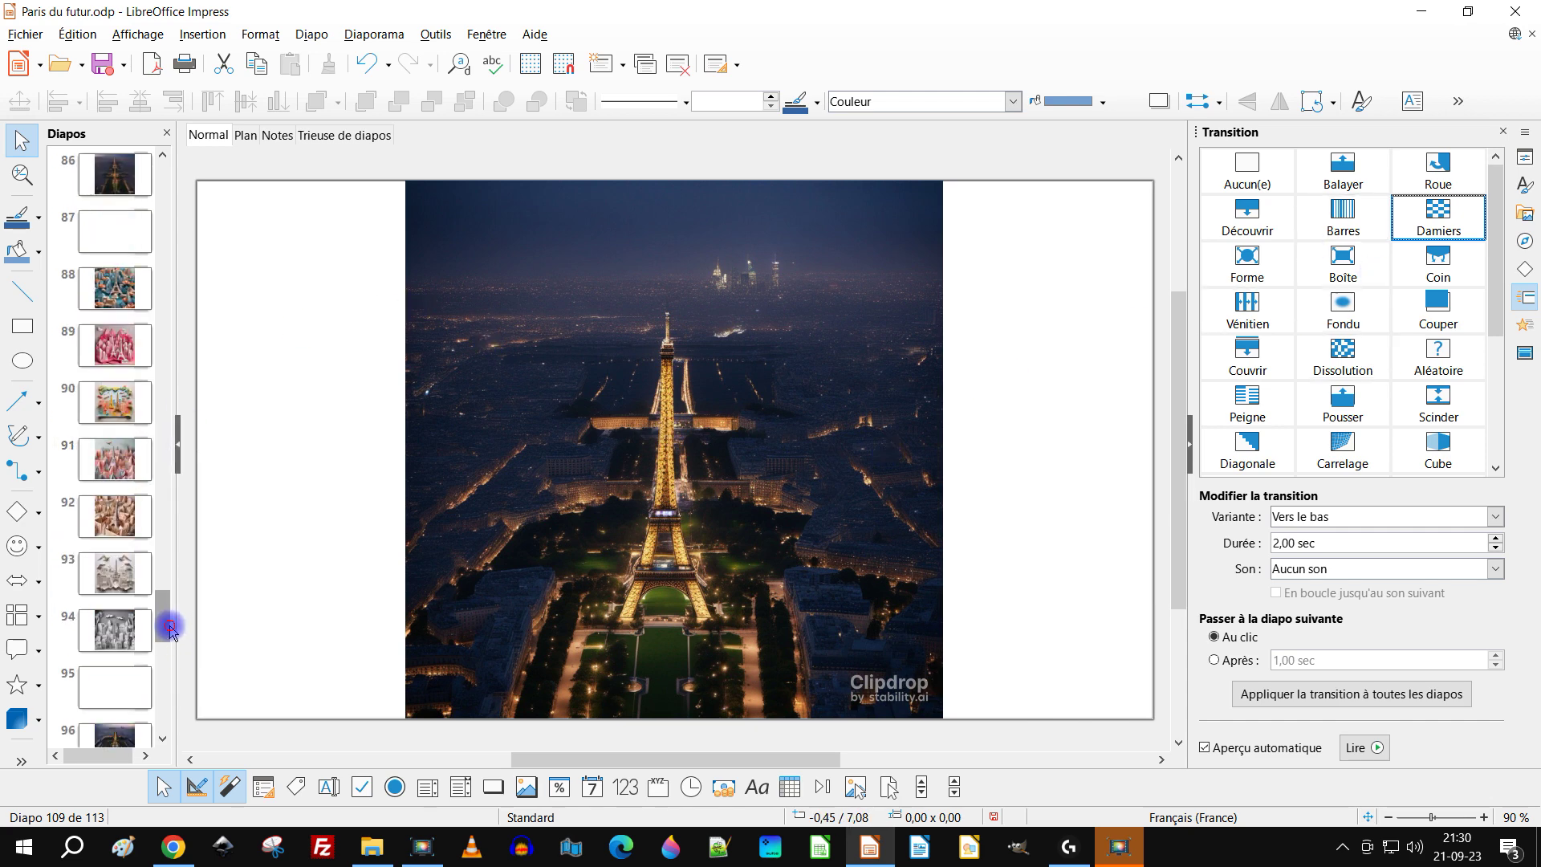
left_click_drag(168, 626, 157, 165)
left_click(202, 34)
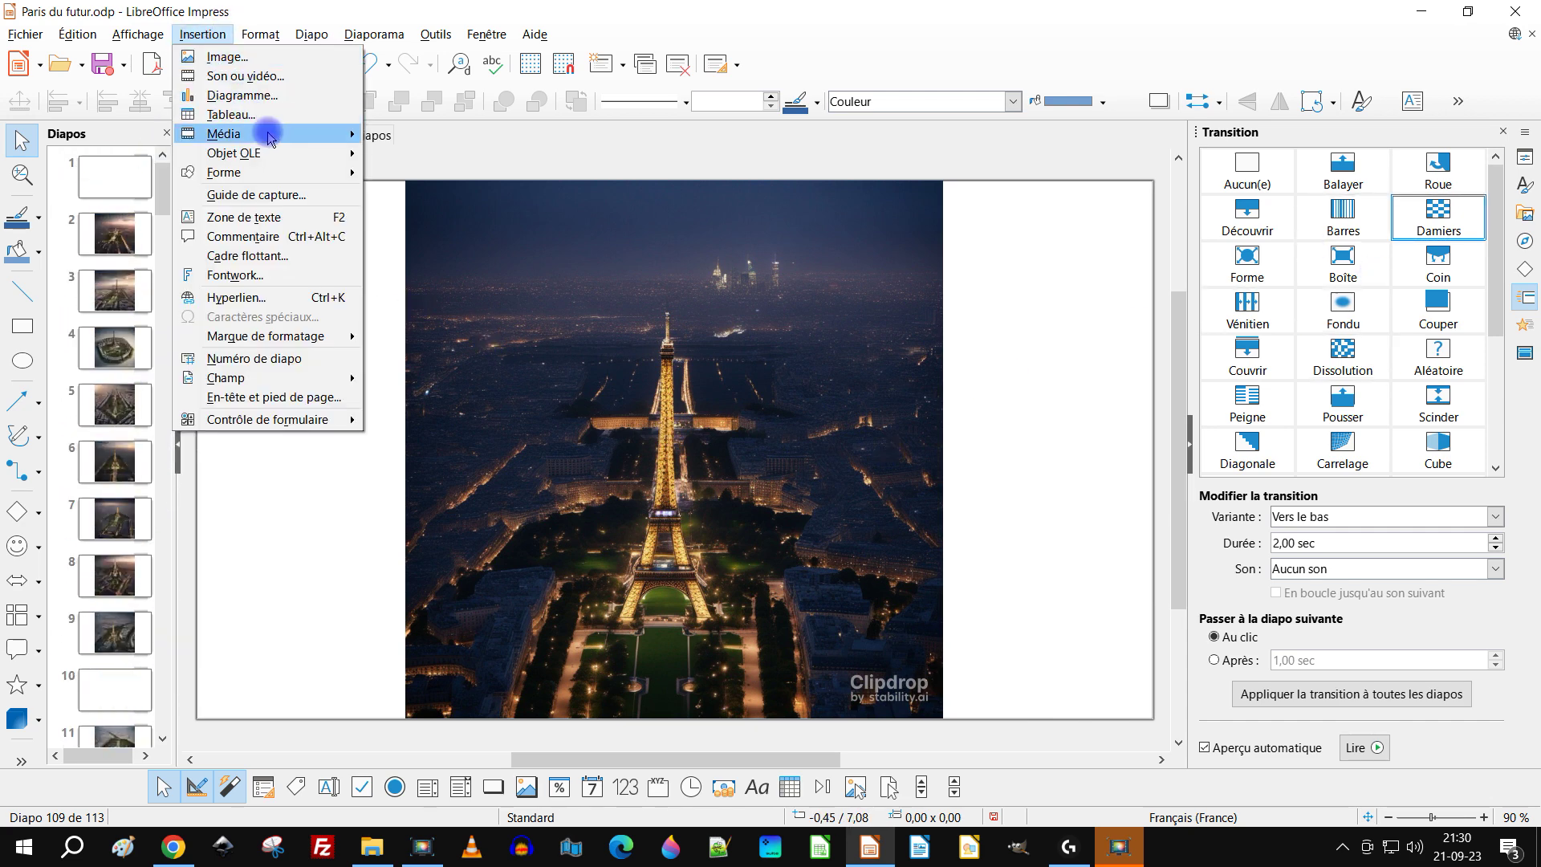
mouse_move(268, 135)
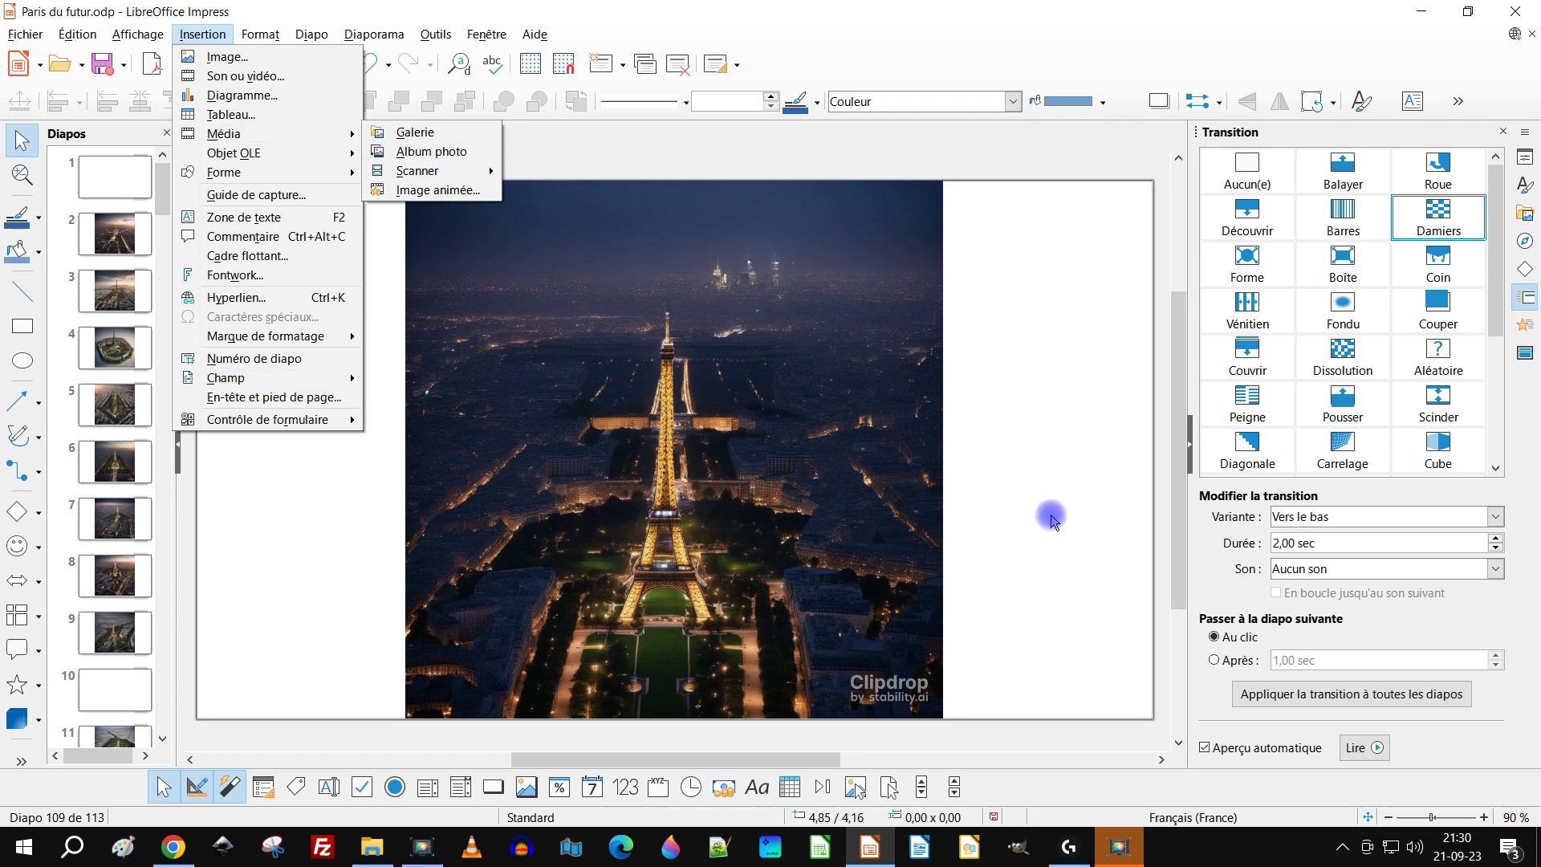
left_click(777, 10)
Browse the slide list, return to slide 1 and step through the first image slides one by one
scroll(112, 610, "down", 10)
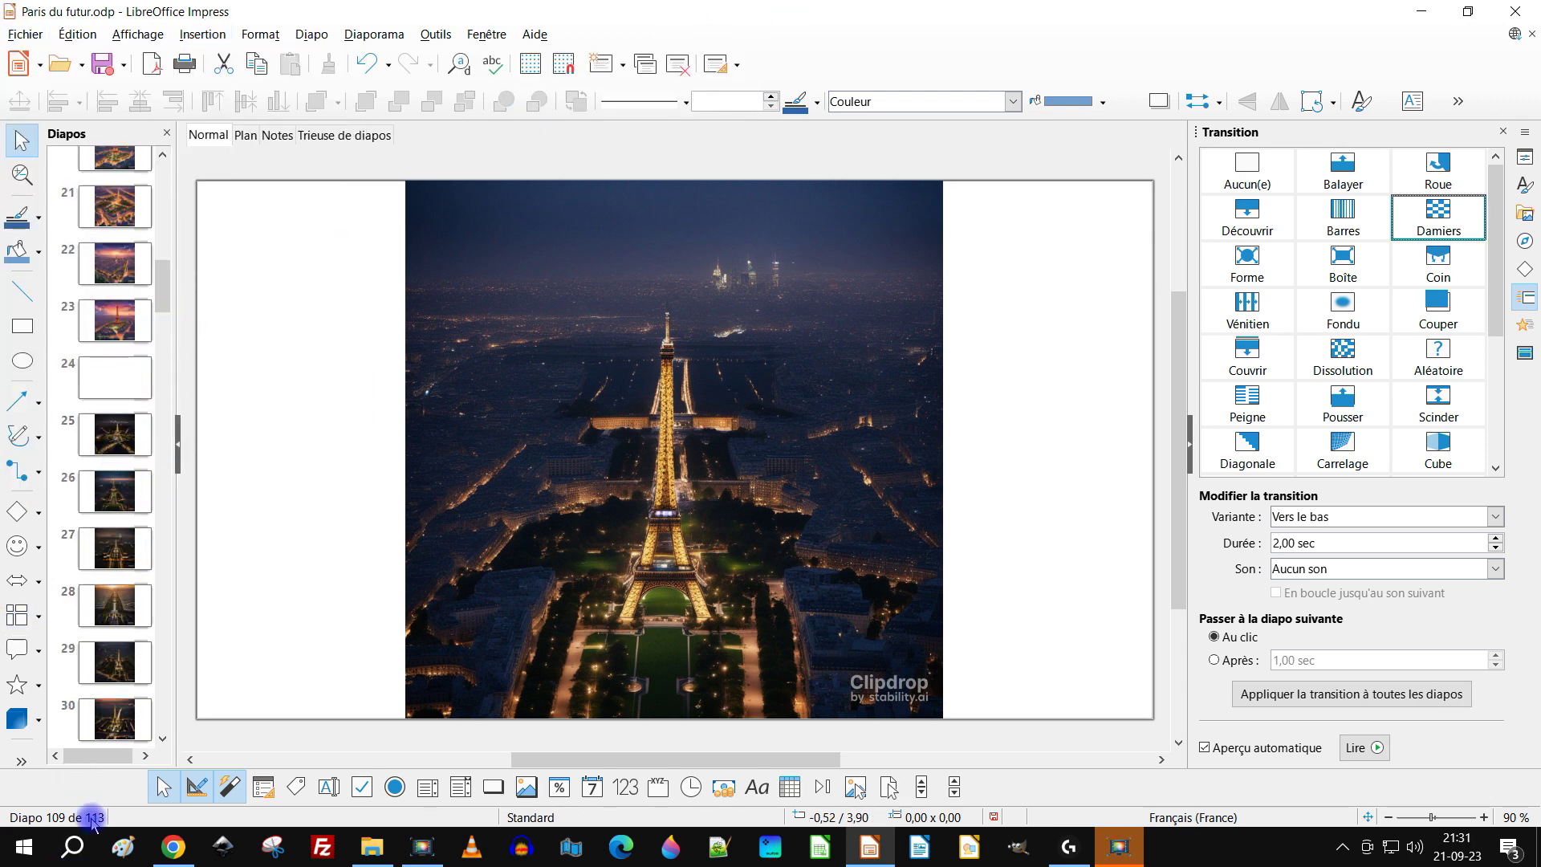
left_click_drag(161, 268, 123, 177)
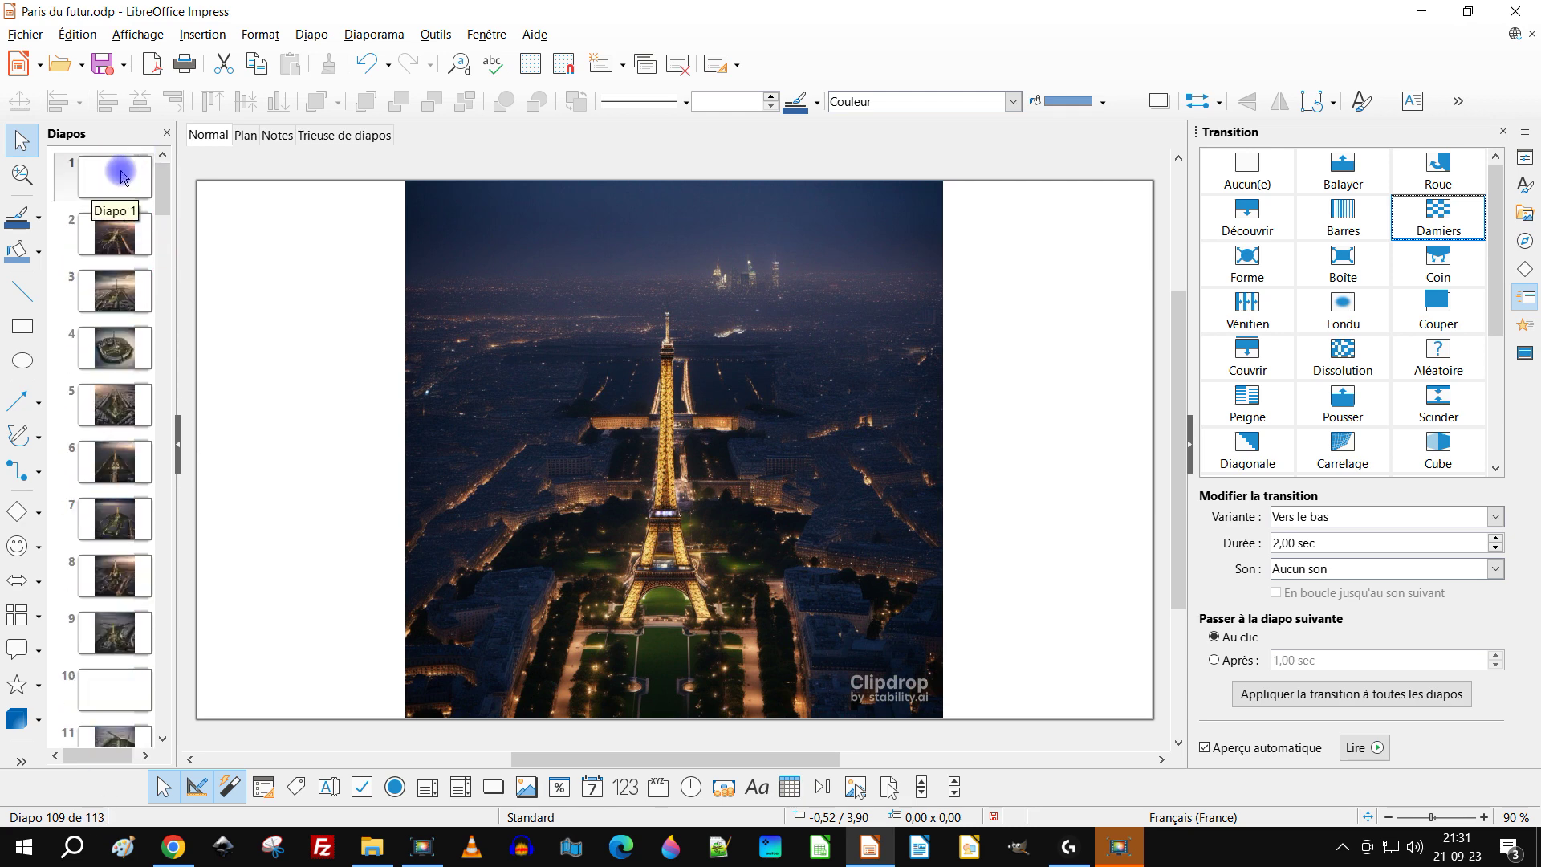
left_click(121, 175)
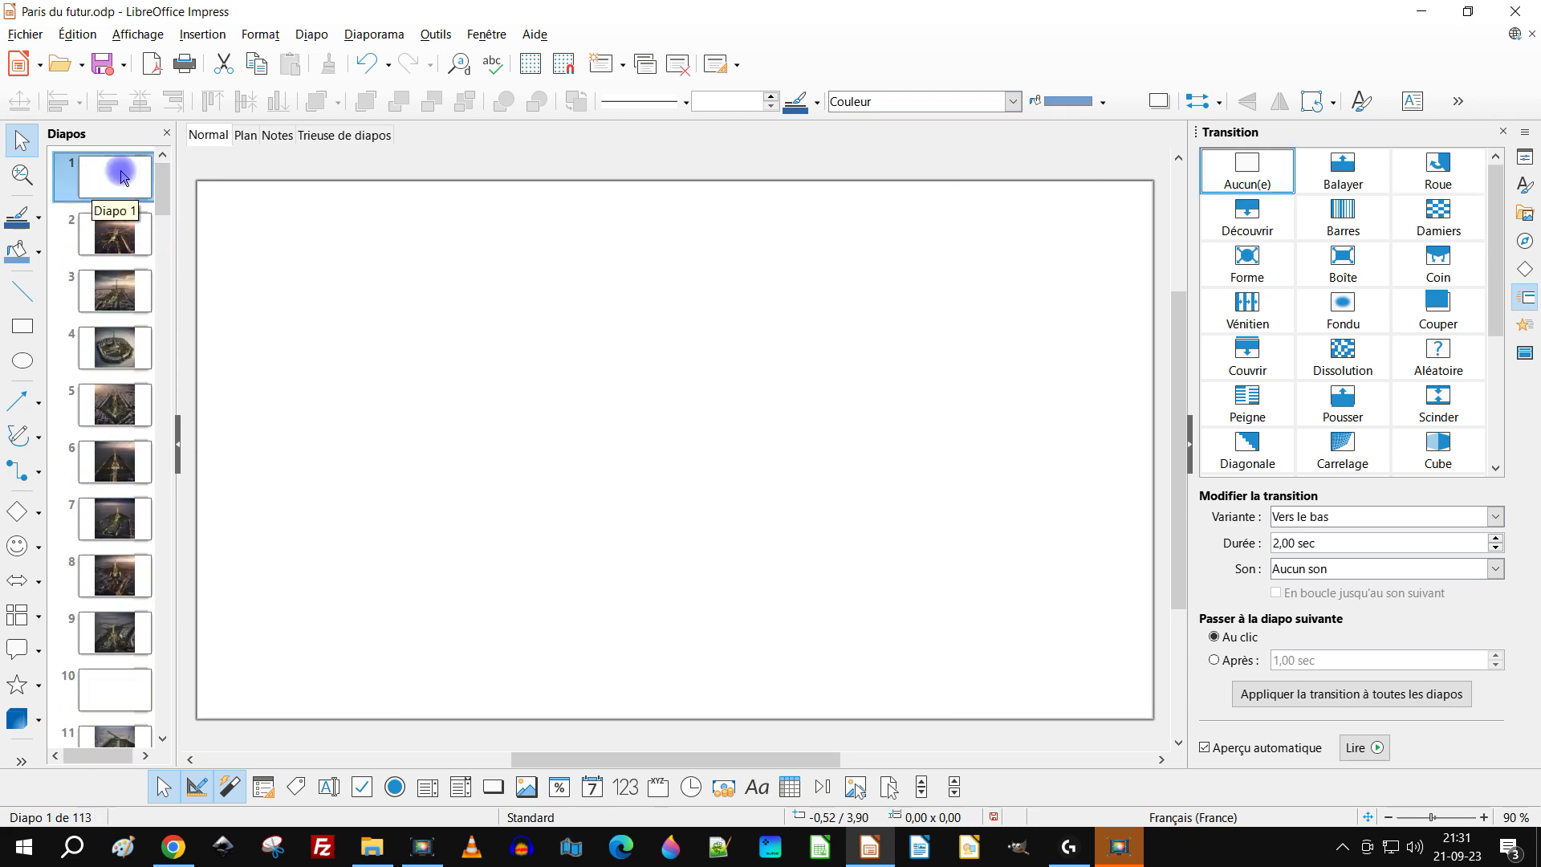
left_click(107, 243)
left_click(122, 177)
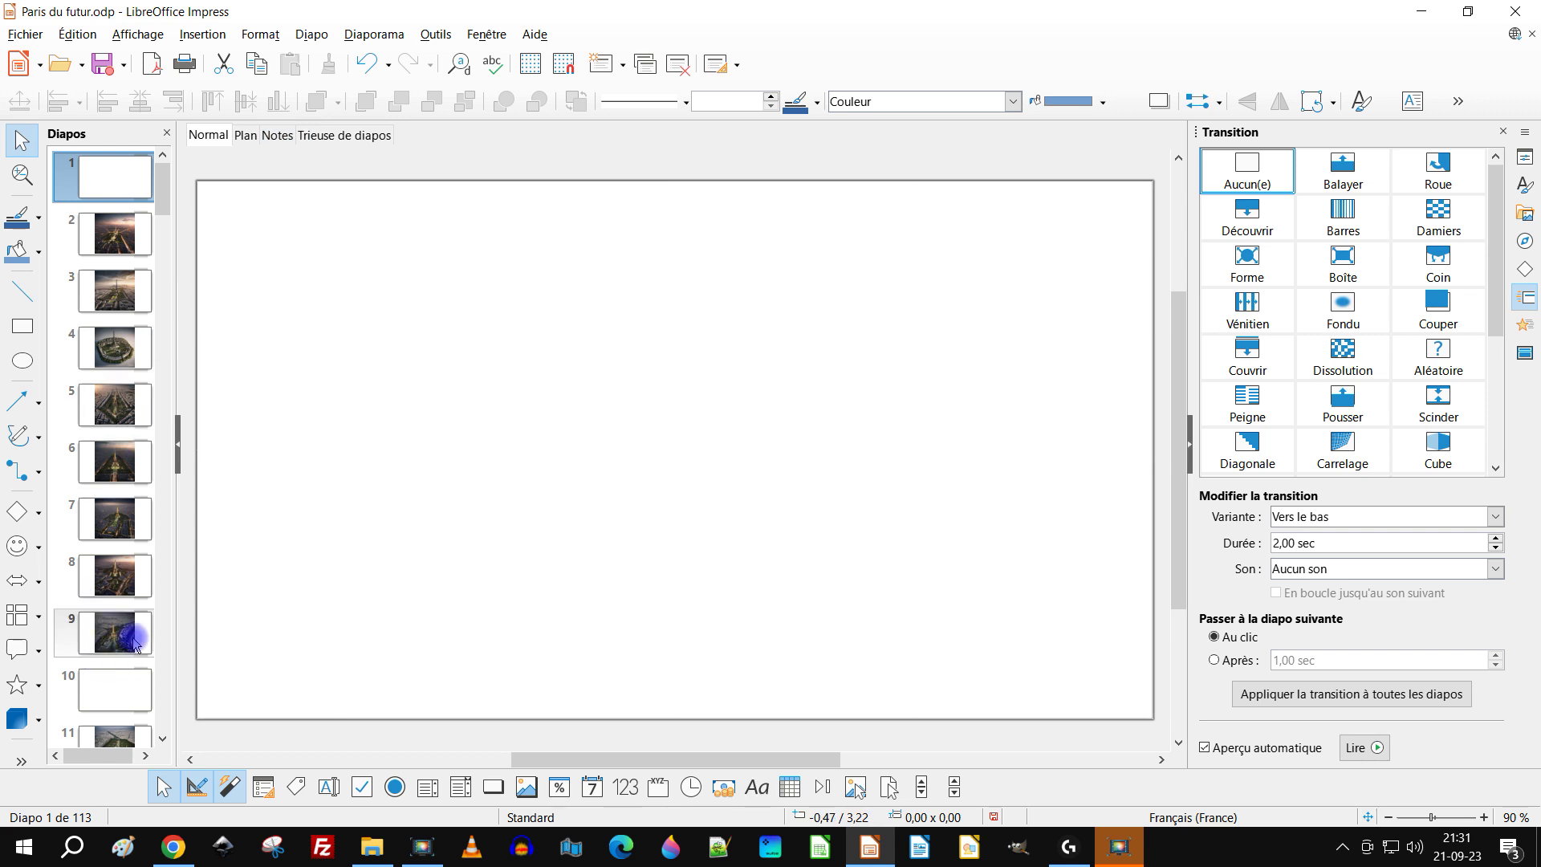
left_click(111, 256)
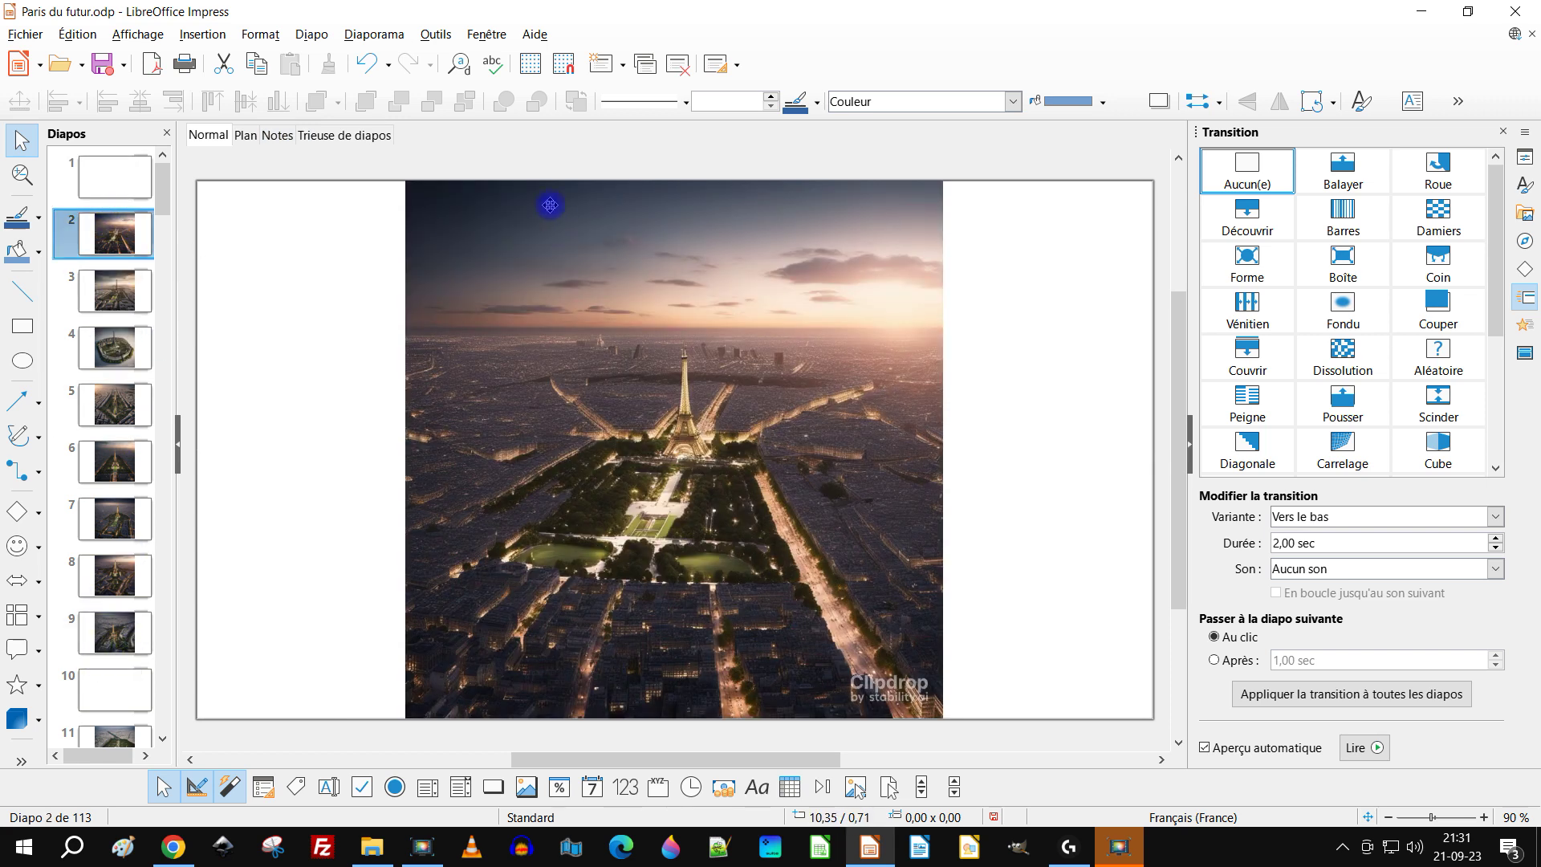
key("Down")
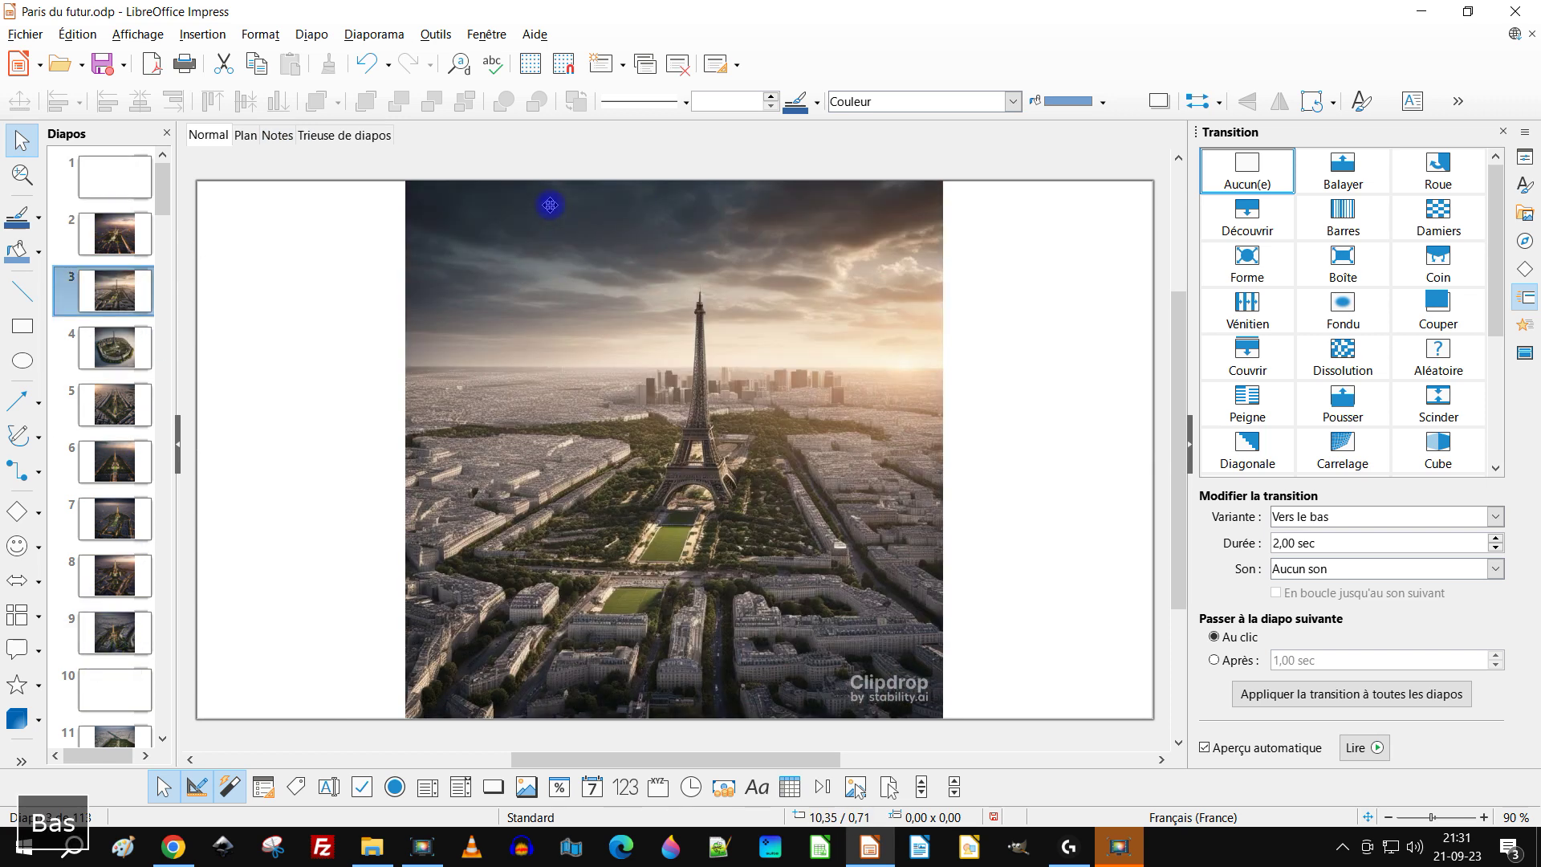
key("Down")
key("Down")
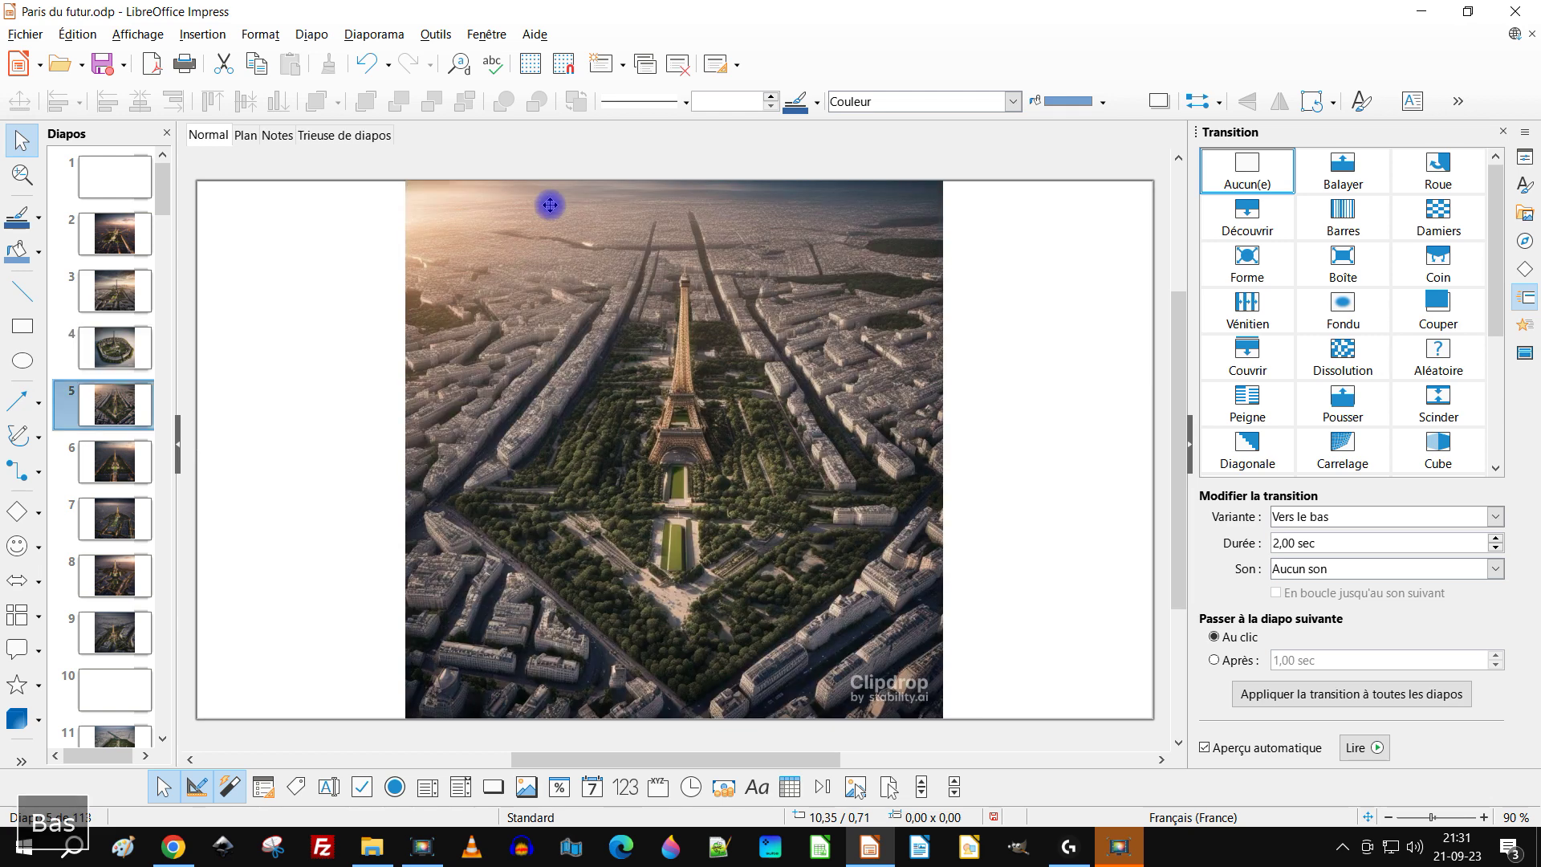
key("Down")
Start the slideshow from the first slide and advance through the Paris images in full screen
left_click(374, 35)
left_click(394, 58)
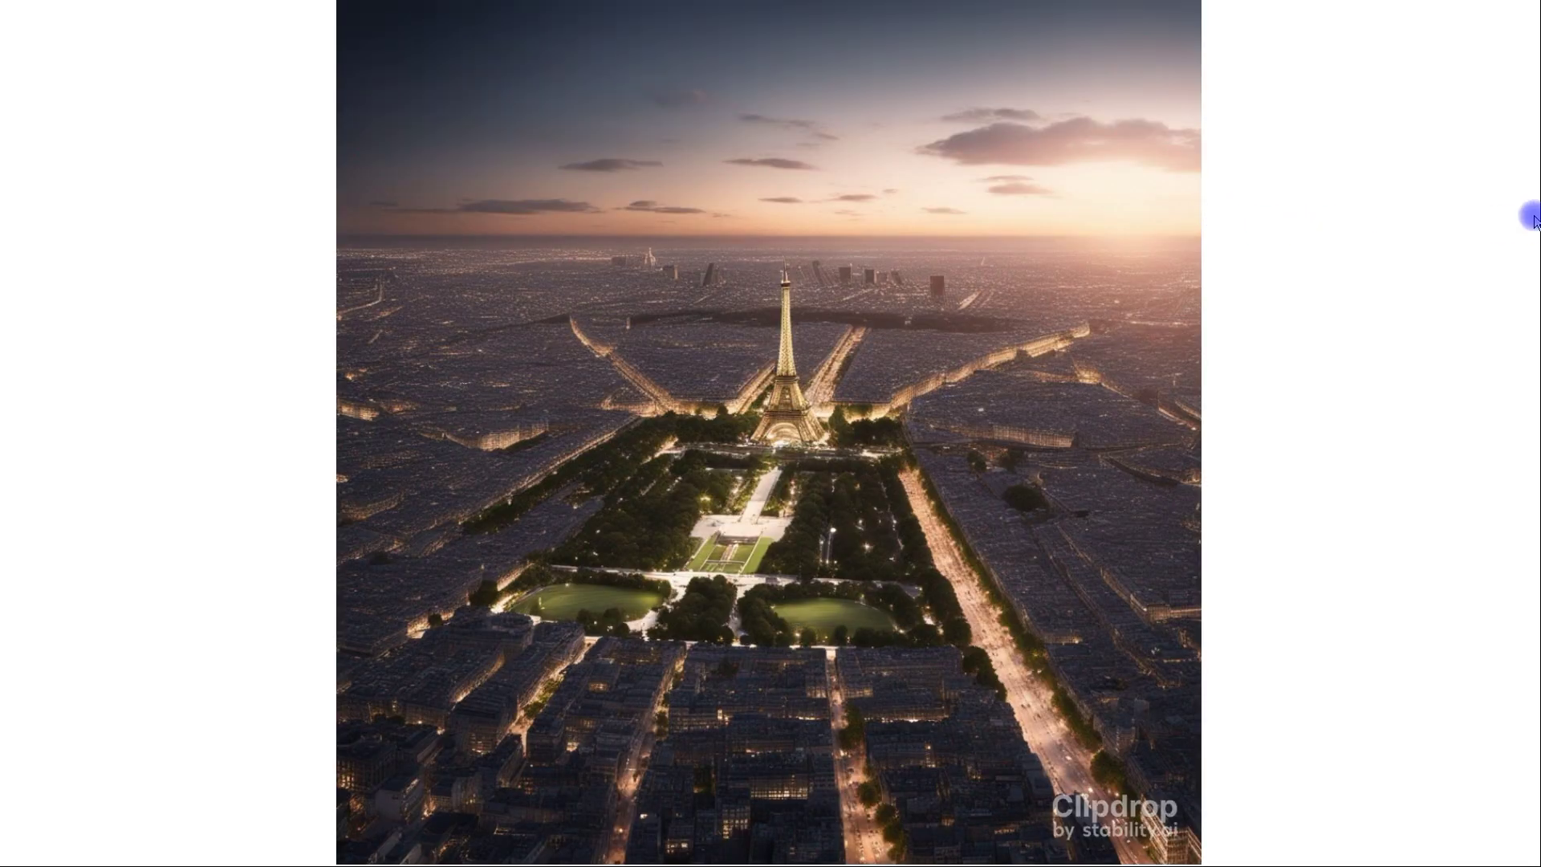
key("Right")
key("Right")
key("Right")
key("Right")
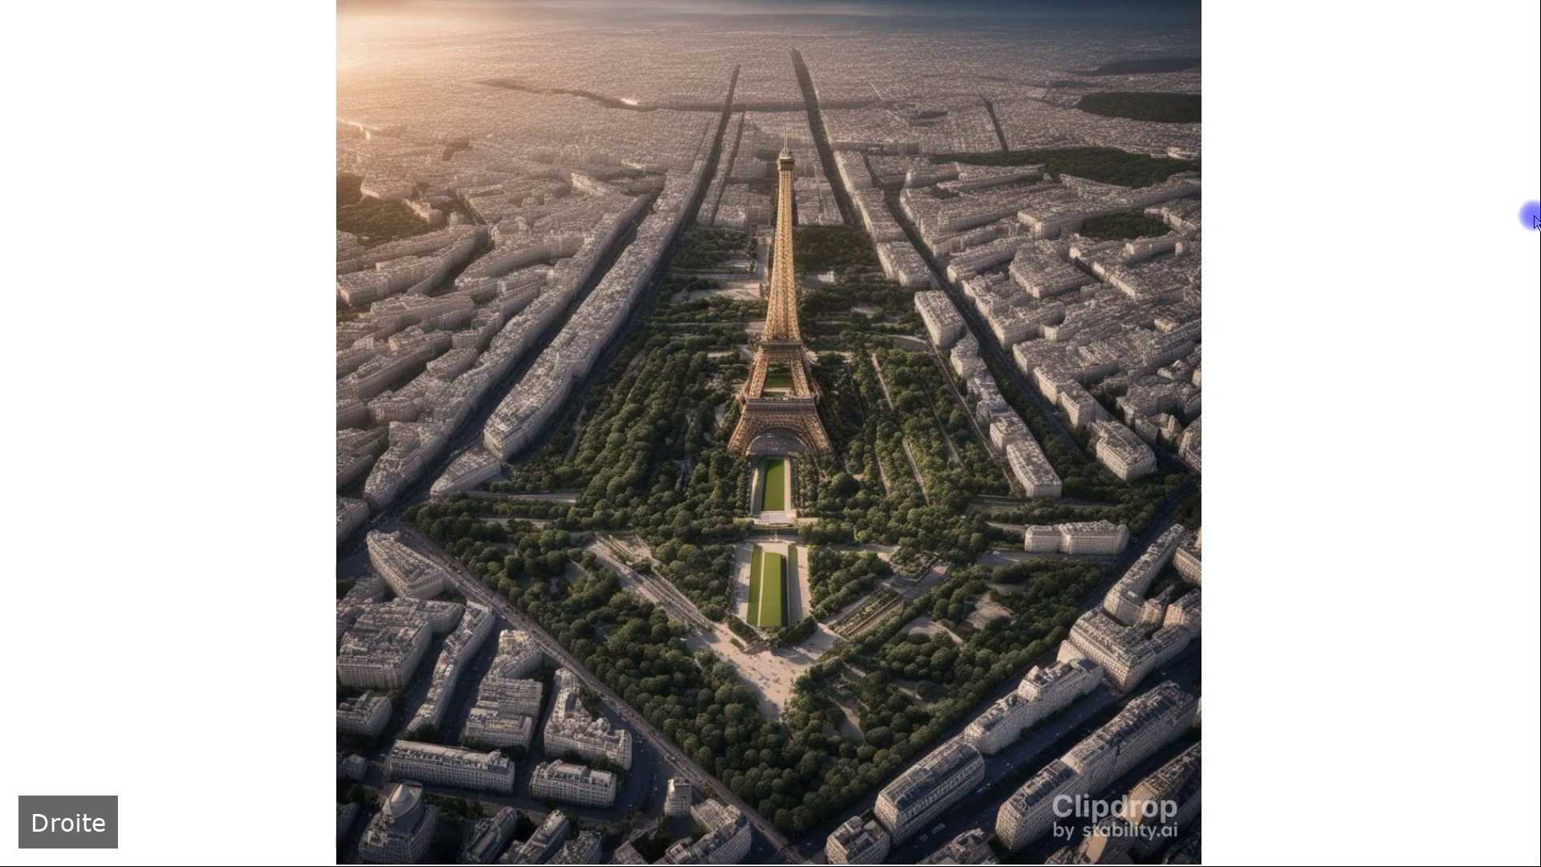
key("Right")
key("Right")
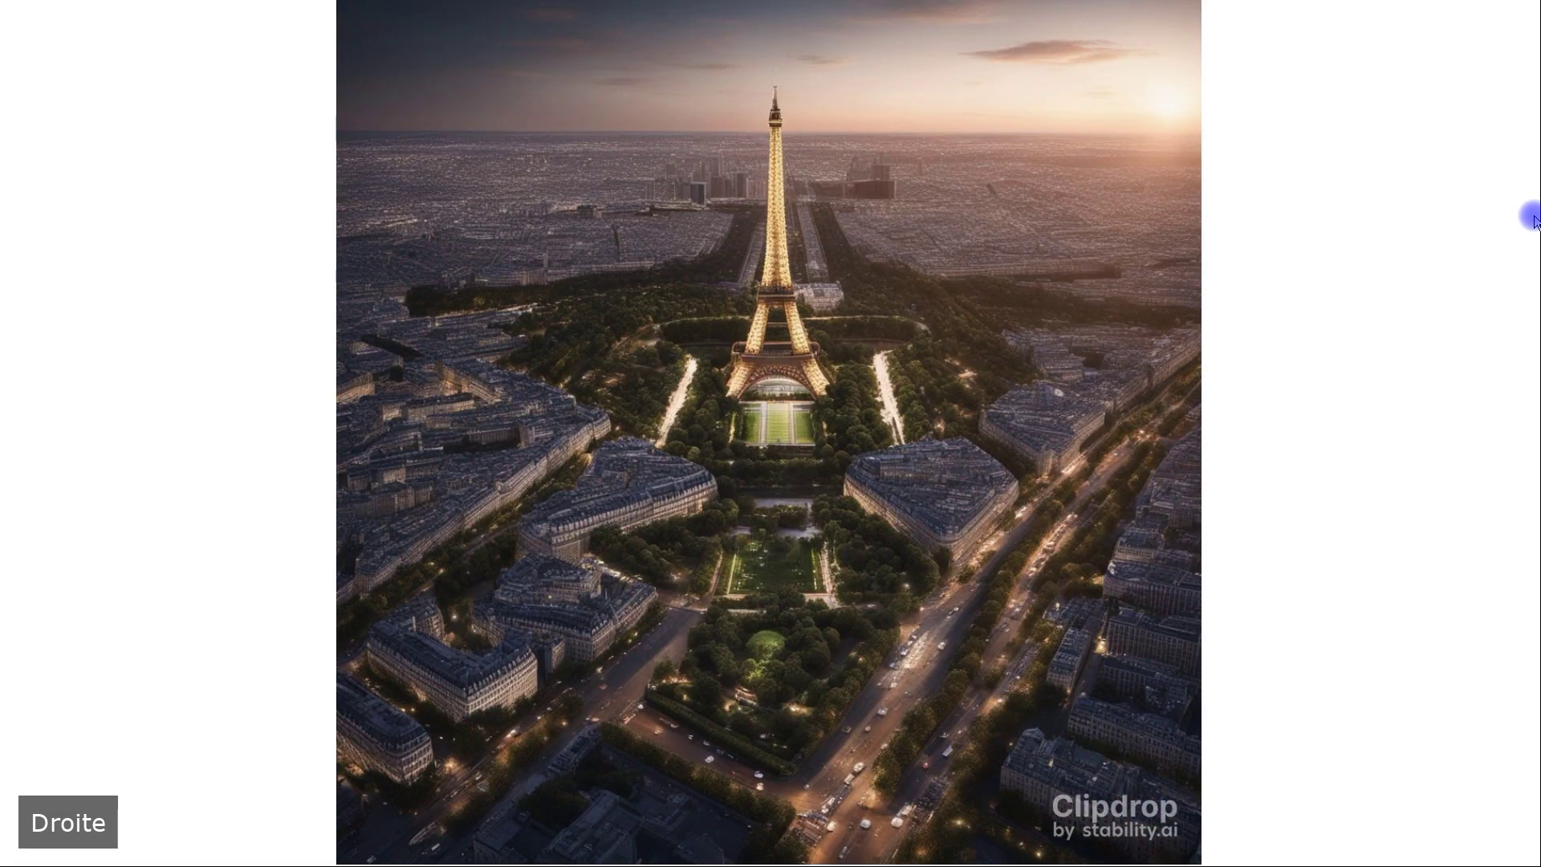
key("Right")
key("Right")
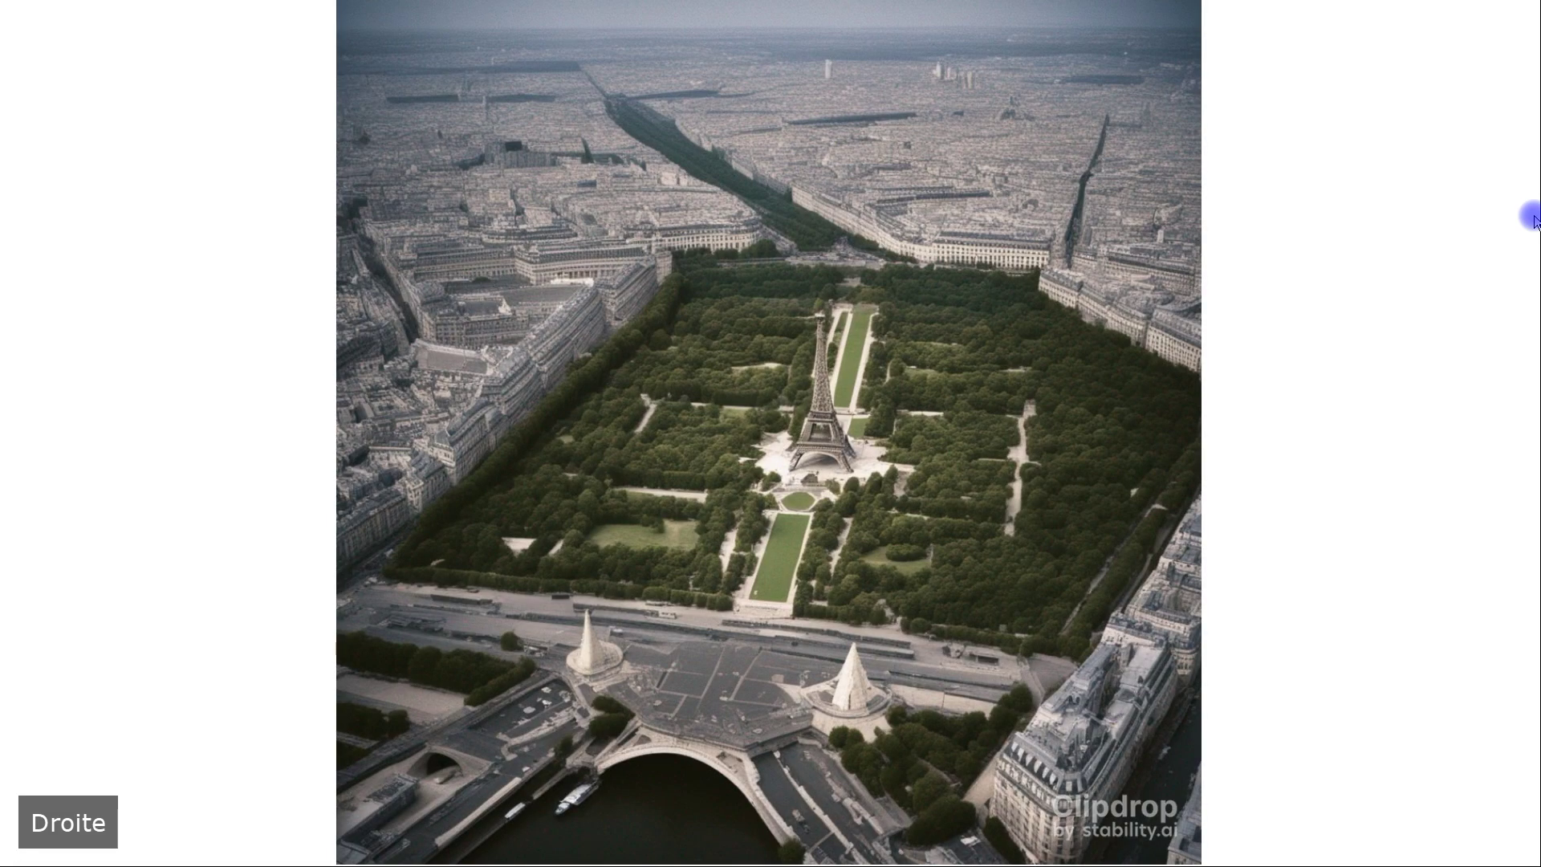
key("Right")
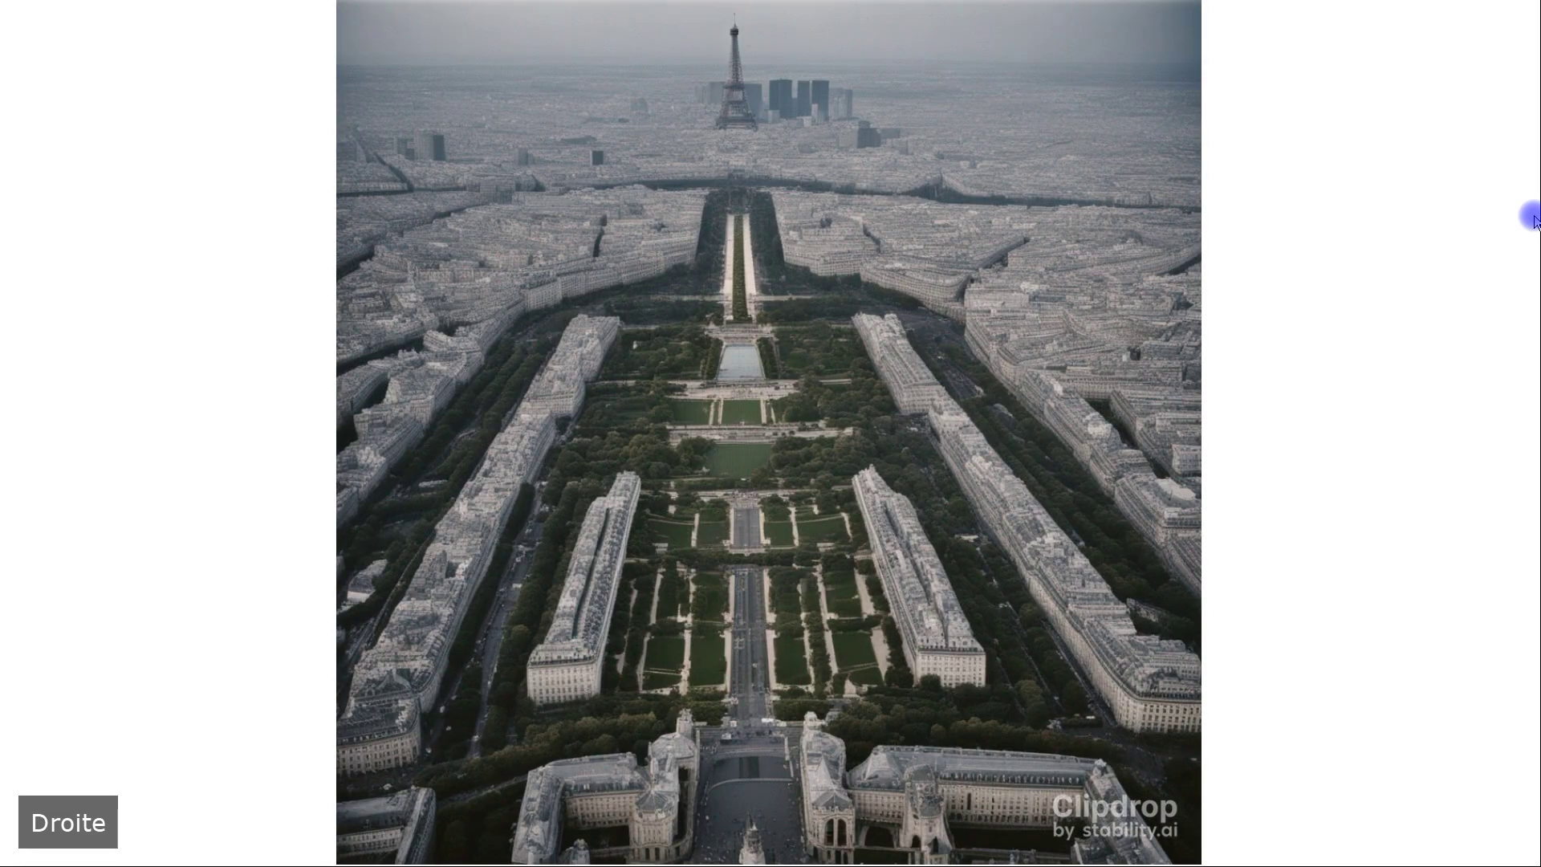
key("Right")
key("Right")
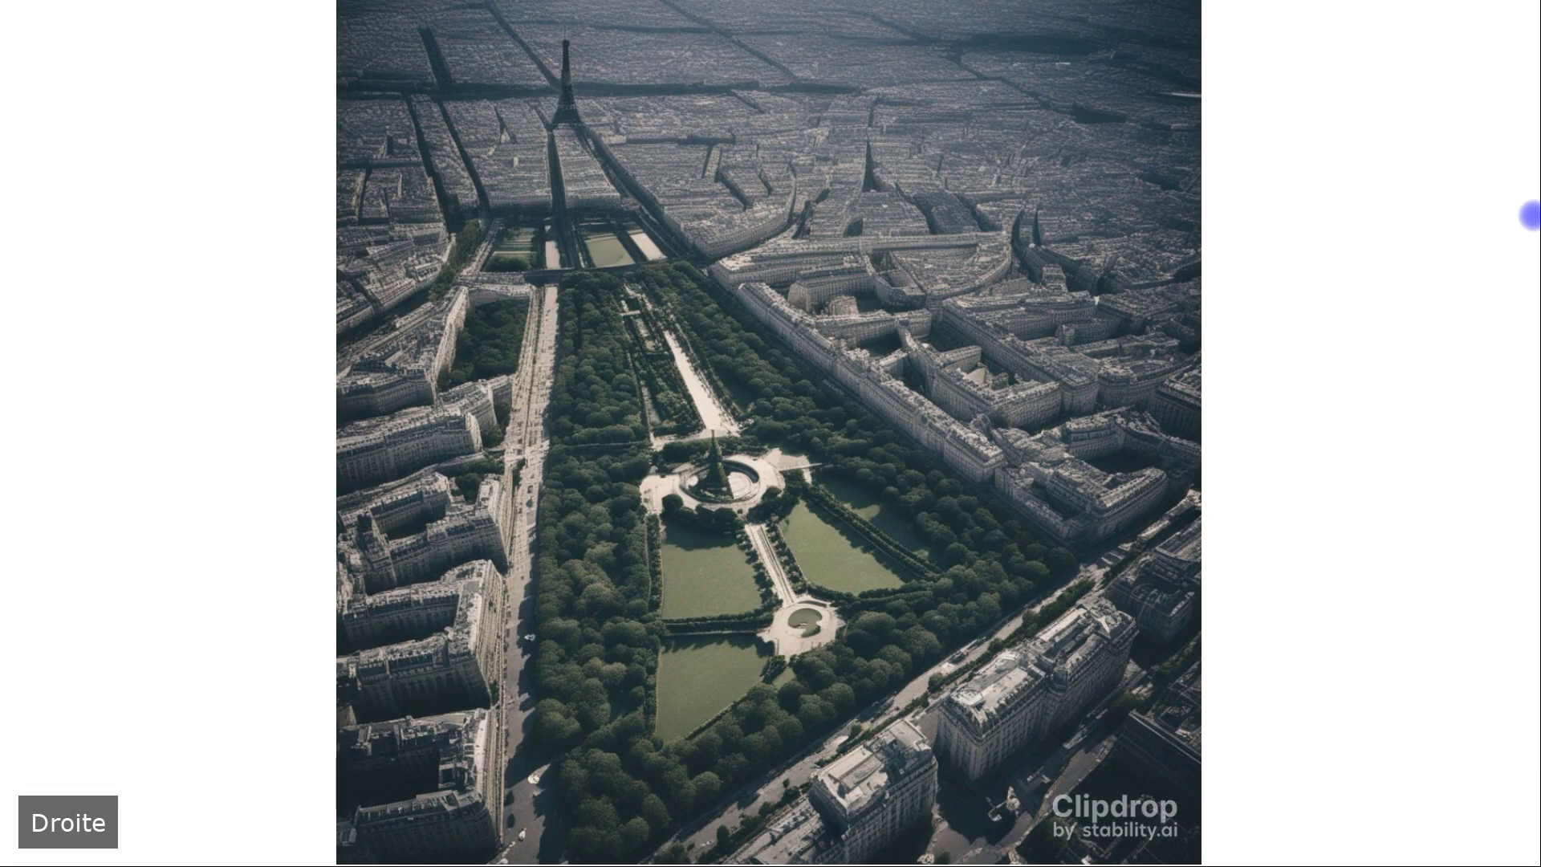
key("Right")
key("Right")
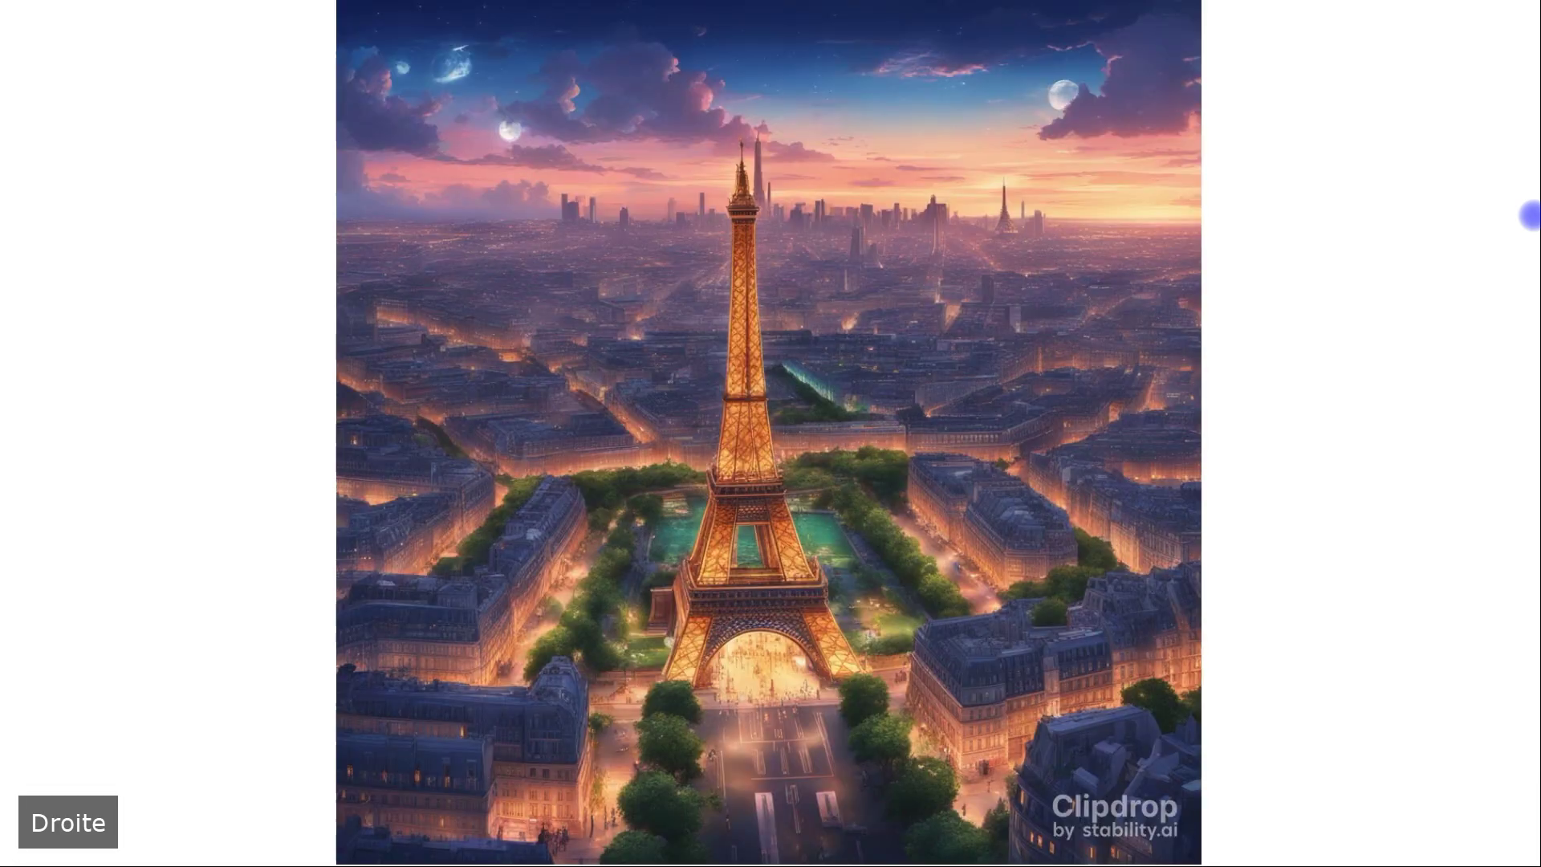
key("Right")
key("Right")
key("Right")
key("Right")
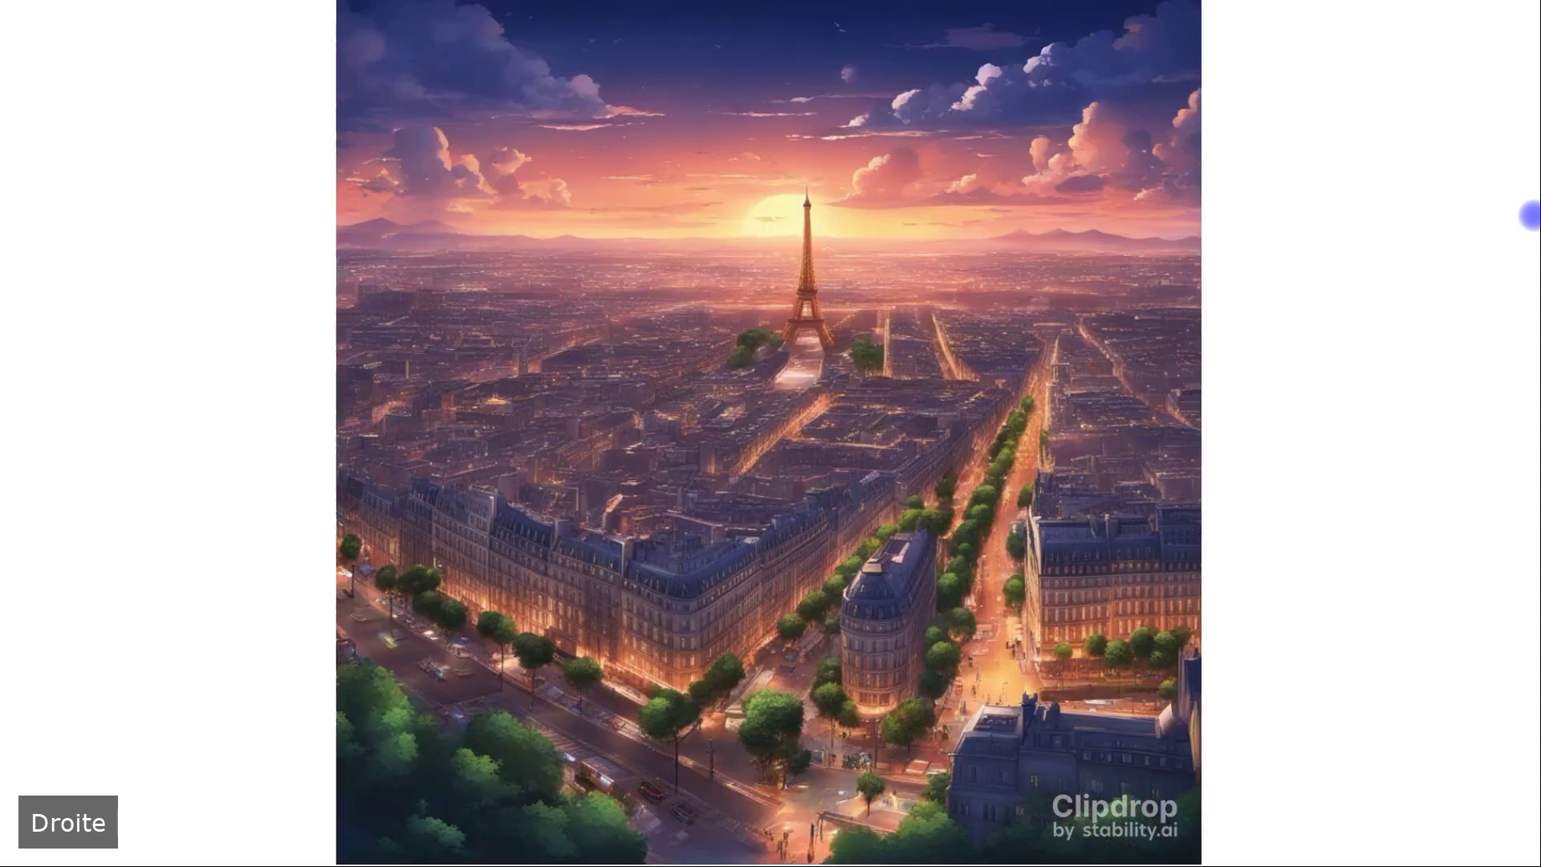